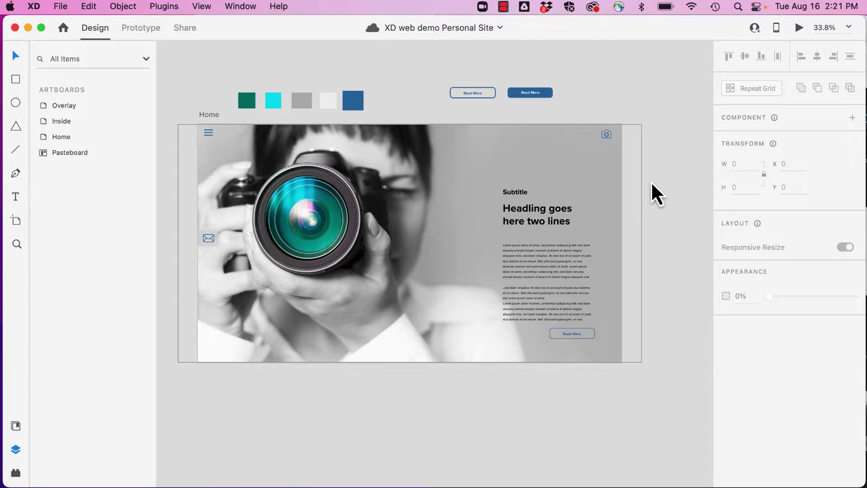
Preview the Personal Site prototype, testing the Home page's navigation overlay and the slide-out newsletter sign-up.
{"action": "key", "text": "super+Return"}
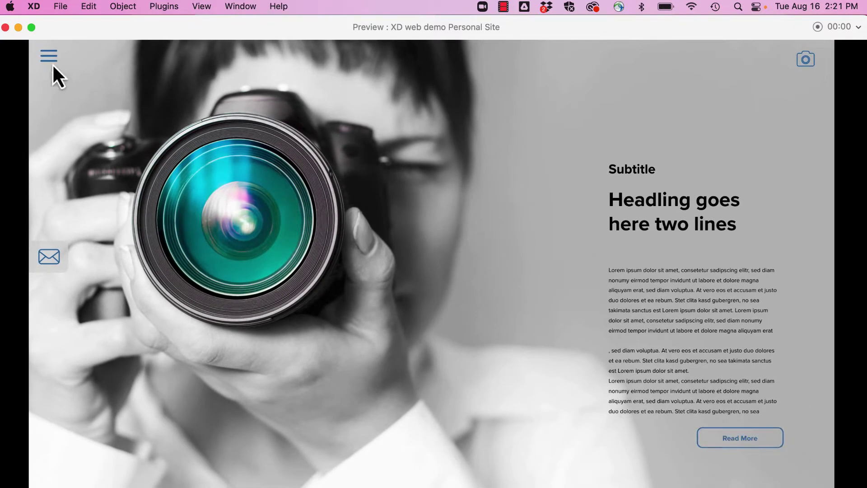
{"action": "left_click", "coordinate": [47, 63]}
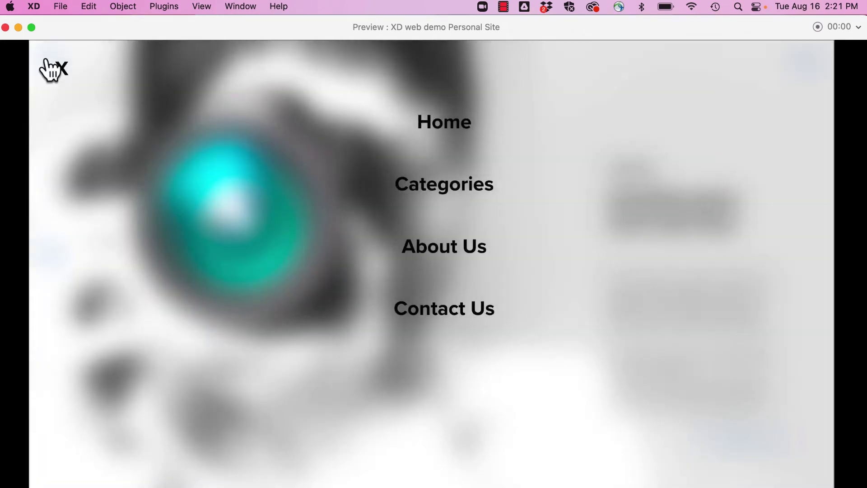
{"action": "left_click", "coordinate": [62, 68]}
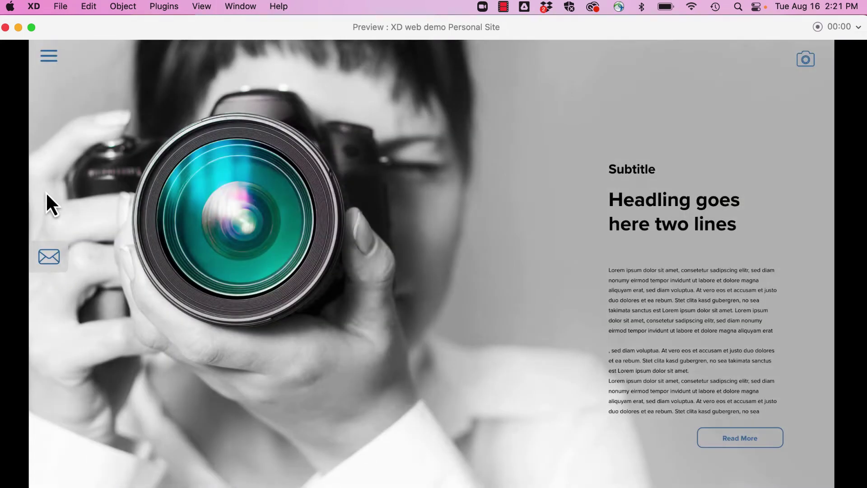
{"action": "left_click", "coordinate": [47, 255]}
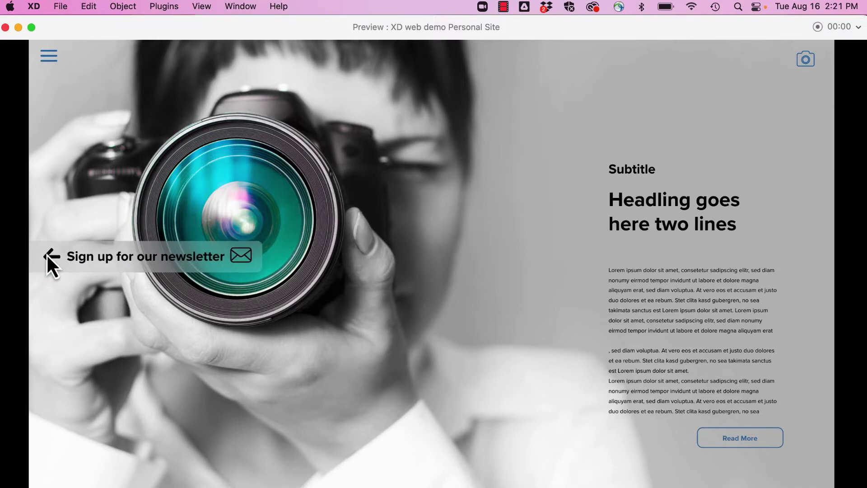
{"action": "left_click", "coordinate": [49, 256]}
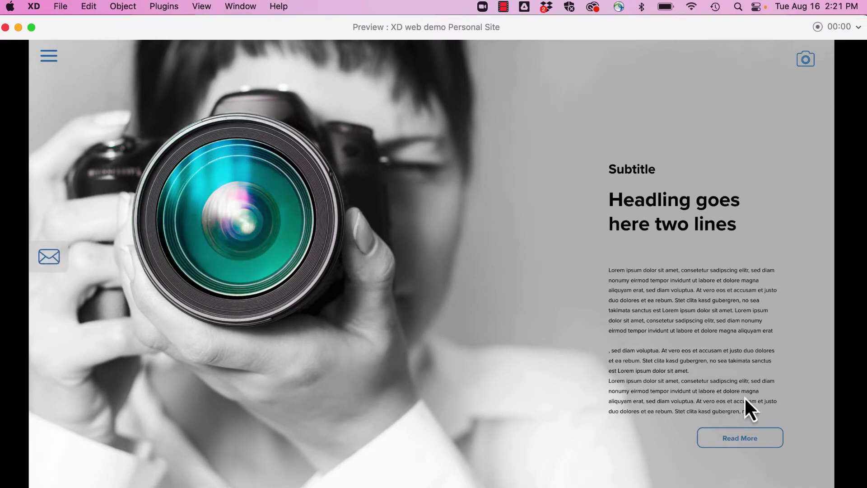
Test the Read More link to the inside page, return through the overlay's Home link, and close the preview.
{"action": "left_click", "coordinate": [740, 438]}
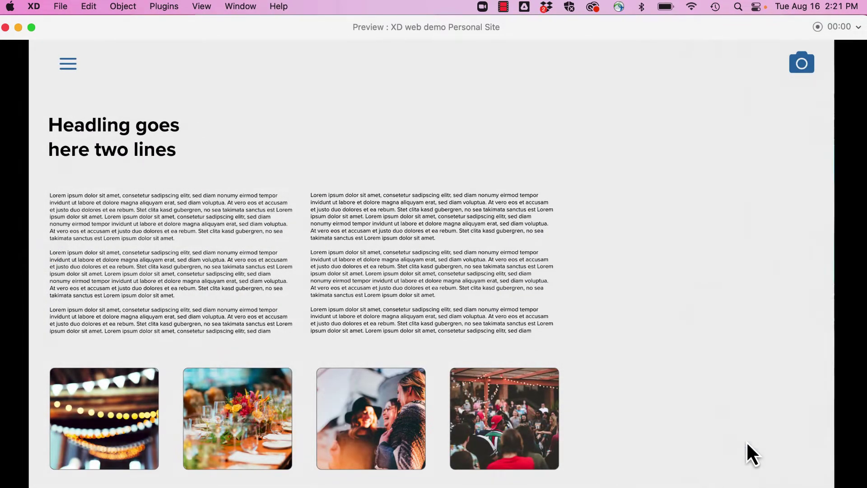
{"action": "left_click", "coordinate": [69, 67]}
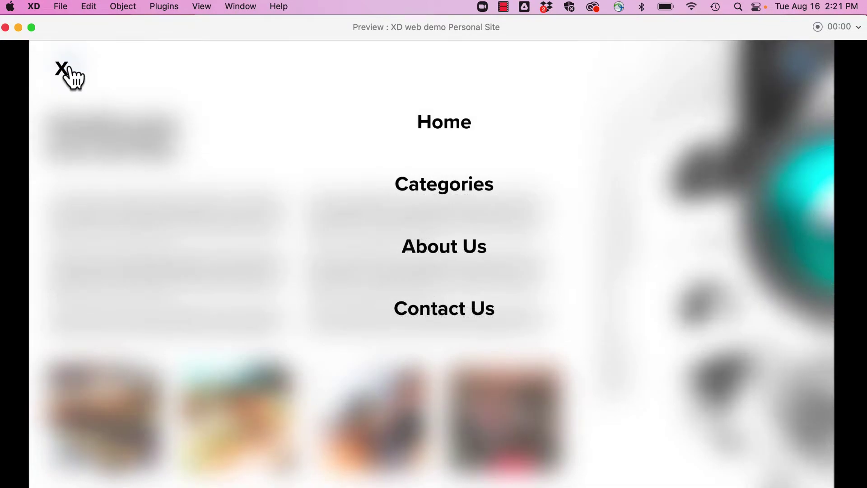
{"action": "left_click", "coordinate": [432, 121]}
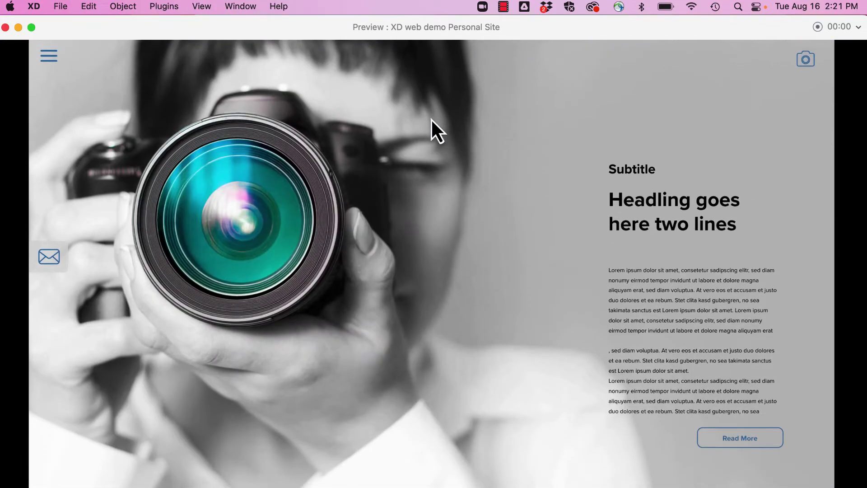
{"action": "left_click", "coordinate": [5, 27]}
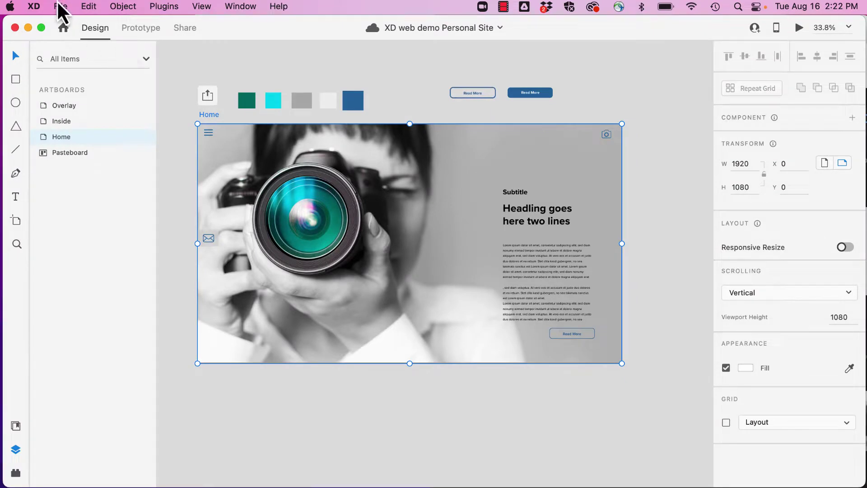
Create a new document from the Web 1920 preset, sized 1920 x 1080 px.
{"action": "left_click", "coordinate": [63, 28]}
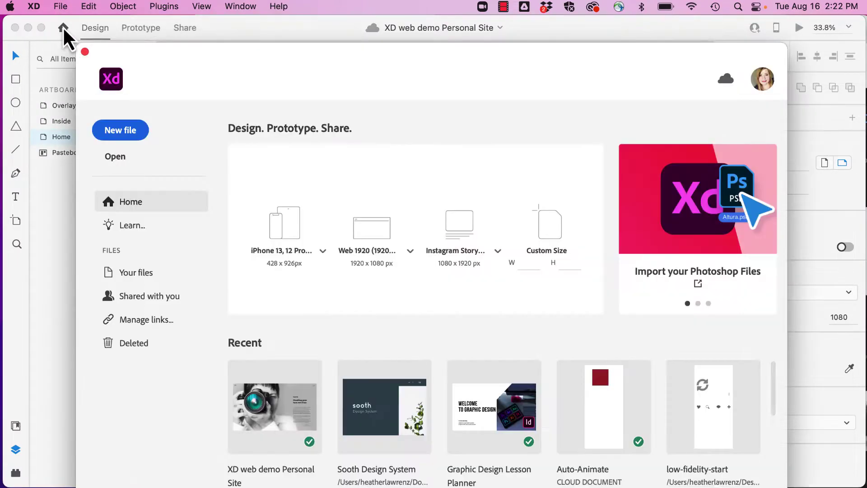
{"action": "left_click", "coordinate": [61, 6]}
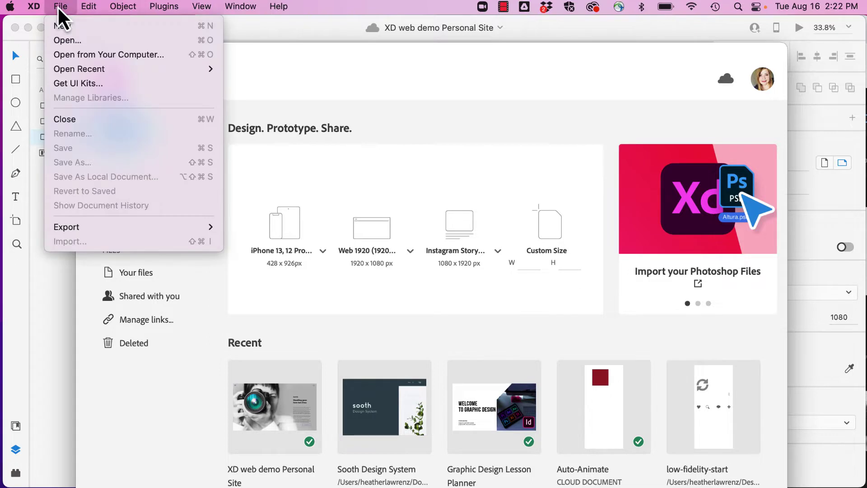
{"action": "left_click", "coordinate": [59, 7]}
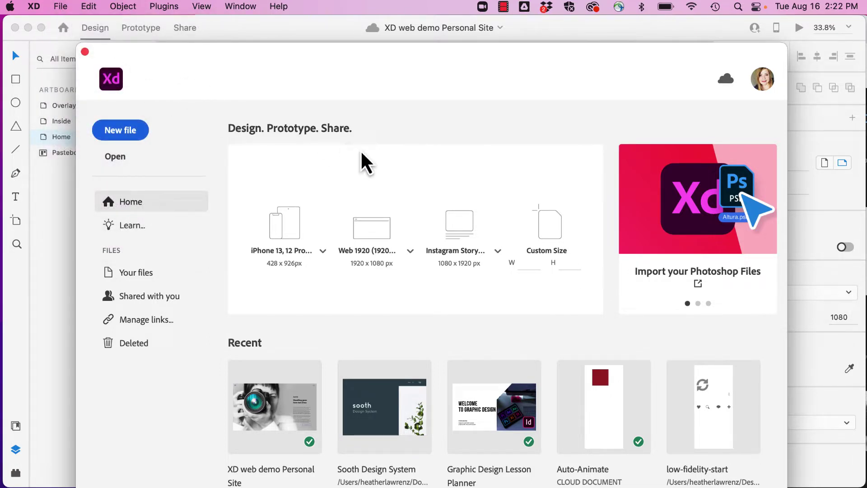
{"action": "left_click", "coordinate": [366, 235]}
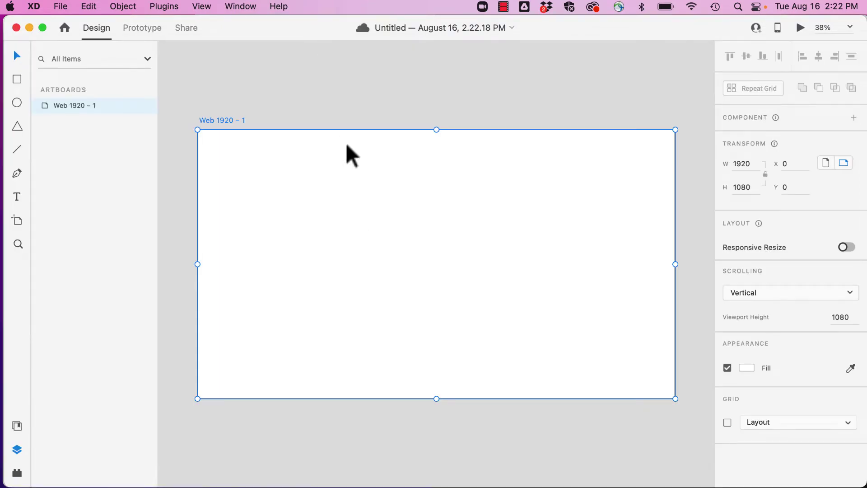
Name the new document "Demo web page".
{"action": "left_click", "coordinate": [389, 26]}
{"action": "type", "text": "Demo web page"}
{"action": "left_click", "coordinate": [664, 416]}
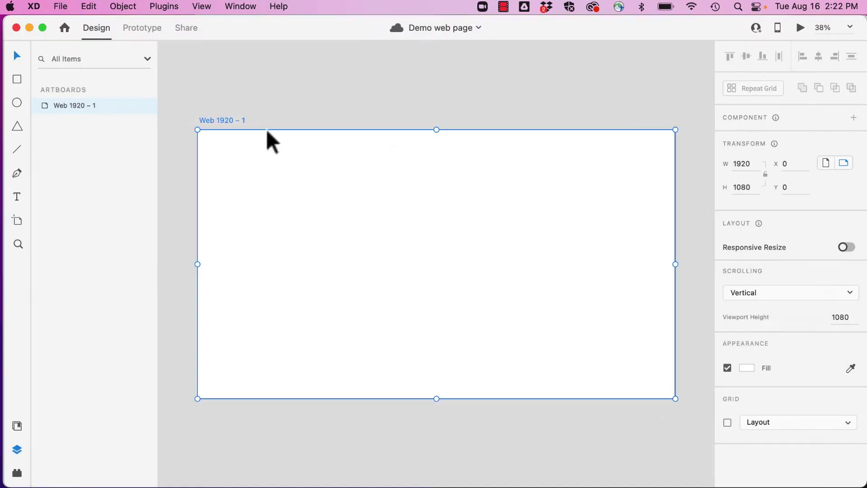
Review the document's saving options and the options for inviting people to edit, leaving both unchanged.
{"action": "left_click", "coordinate": [65, 8]}
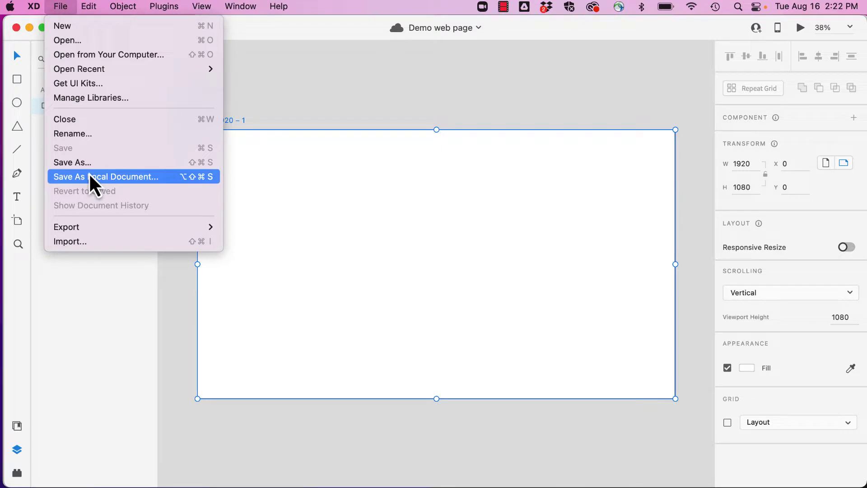
{"action": "left_click", "coordinate": [295, 85]}
{"action": "left_click", "coordinate": [755, 28]}
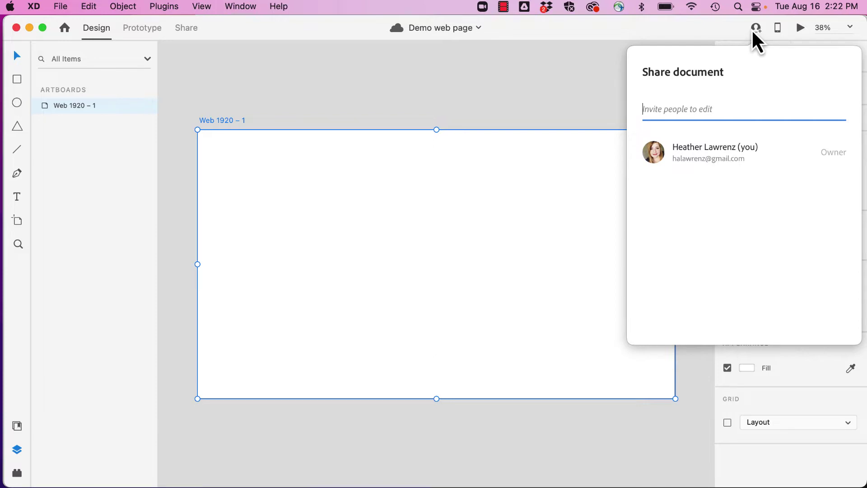
{"action": "left_click", "coordinate": [574, 66]}
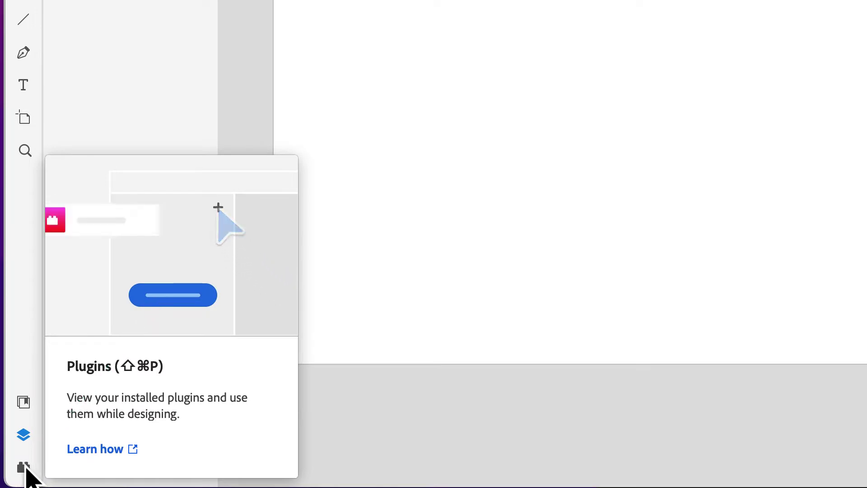
View the installed plugins and browse the XD plugin marketplace, closing it without installing anything.
{"action": "left_click", "coordinate": [25, 469]}
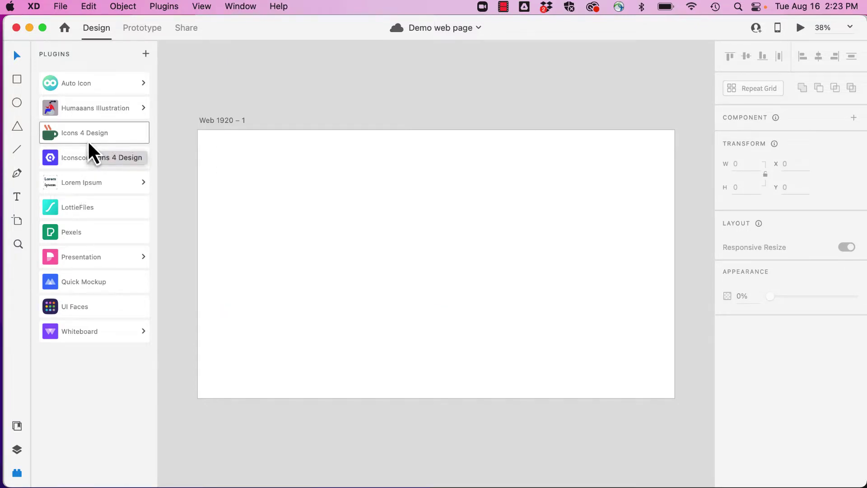
{"action": "left_click", "coordinate": [145, 53]}
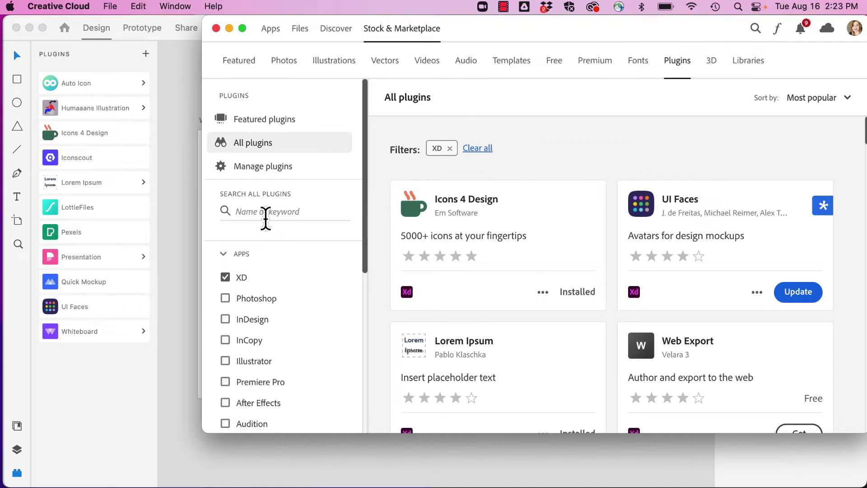
{"action": "left_click", "coordinate": [265, 212]}
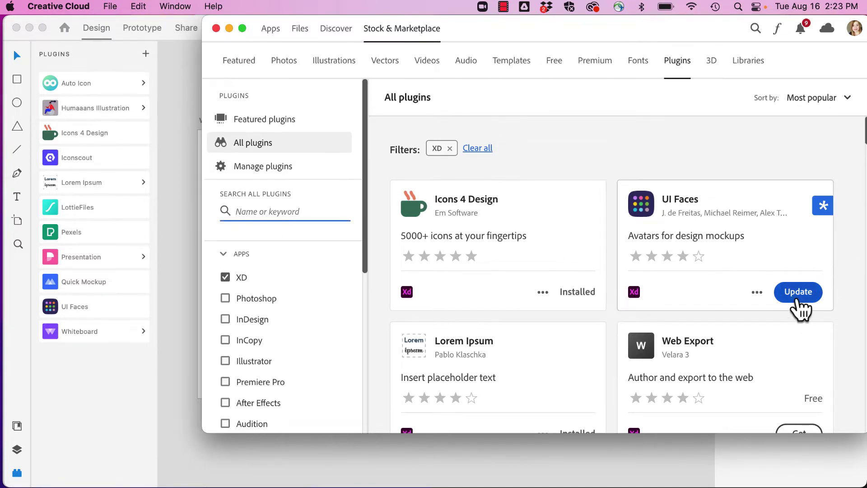
{"action": "left_click", "coordinate": [216, 29]}
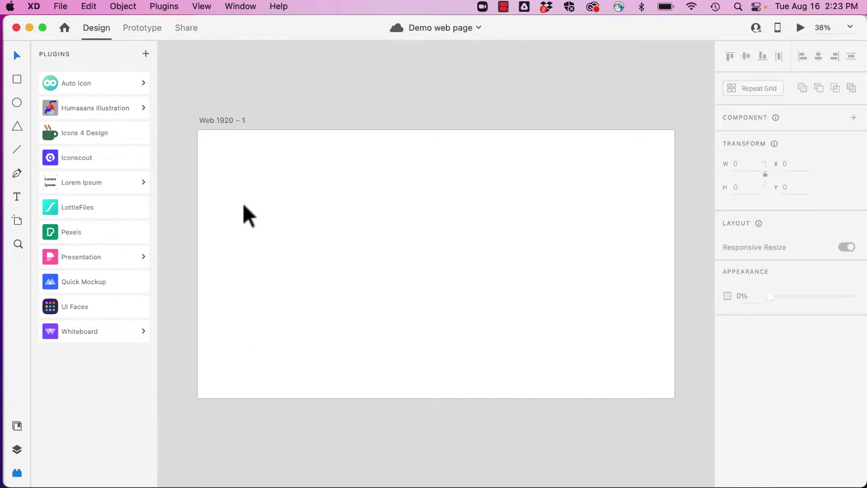
Rename the Web 1920 – 1 artboard as Home.
{"action": "double_click", "coordinate": [220, 120]}
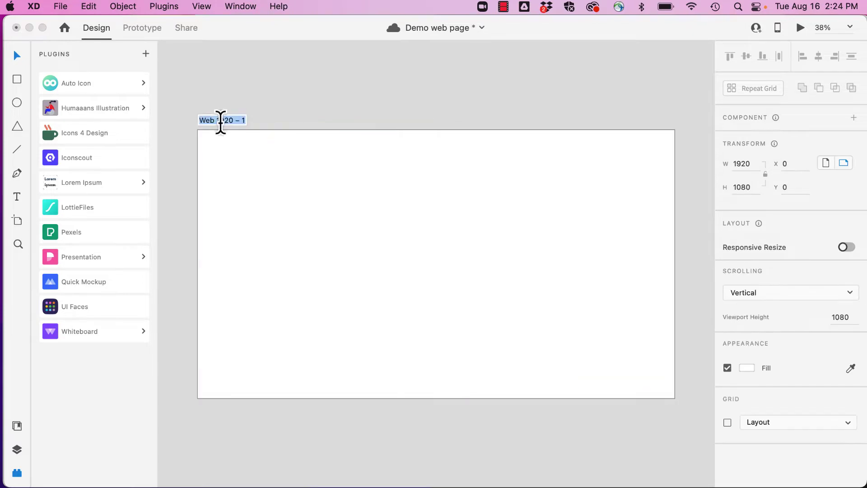
{"action": "type", "text": "Home"}
{"action": "key", "text": "Return"}
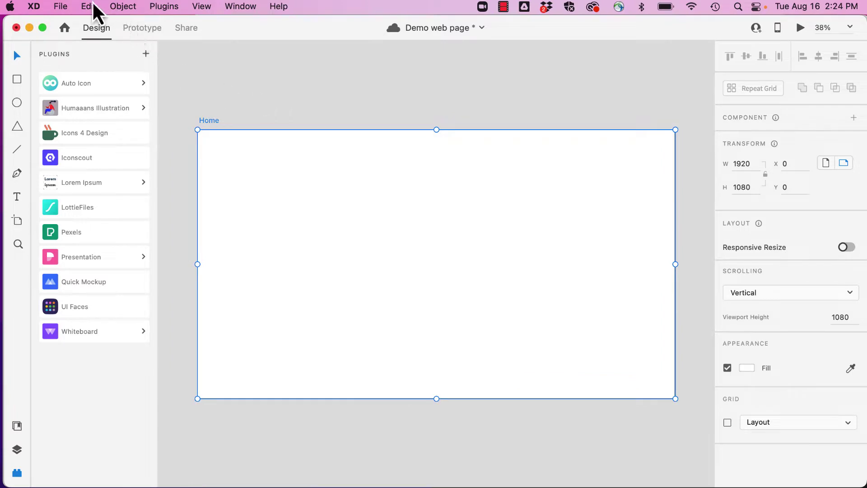
Import the photo AdobeStock_46453521.jpeg from the Downloads folder onto the Home artboard.
{"action": "left_click", "coordinate": [60, 7]}
{"action": "left_click", "coordinate": [116, 240]}
{"action": "left_click", "coordinate": [349, 201]}
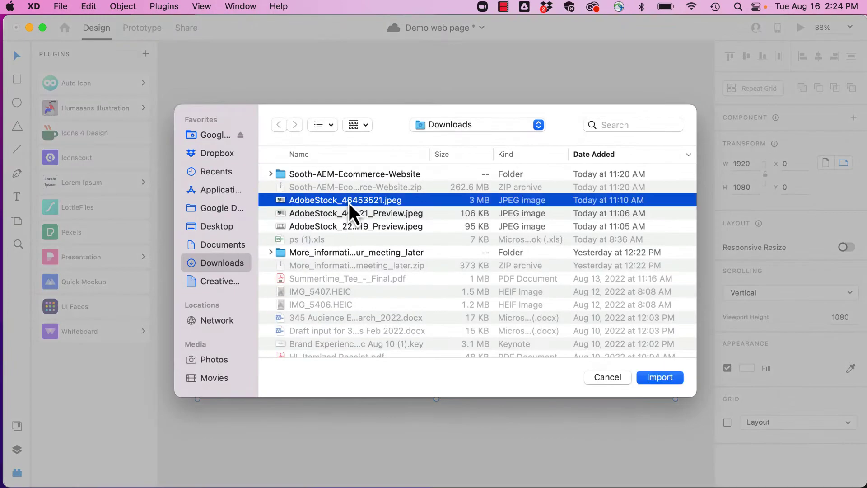
{"action": "left_click", "coordinate": [668, 378]}
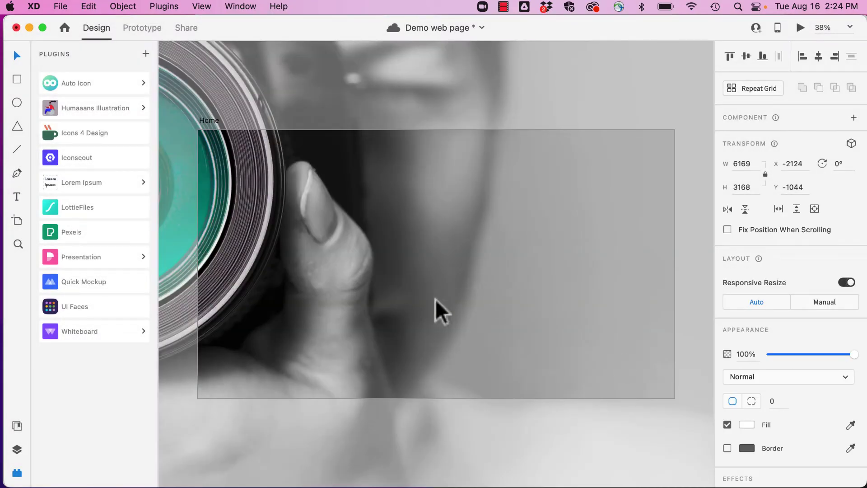
Scale the photo to 2103 x 1080, shift it to X -160, Y 0 on the Home artboard, and save the document.
{"action": "key", "text": "super+0"}
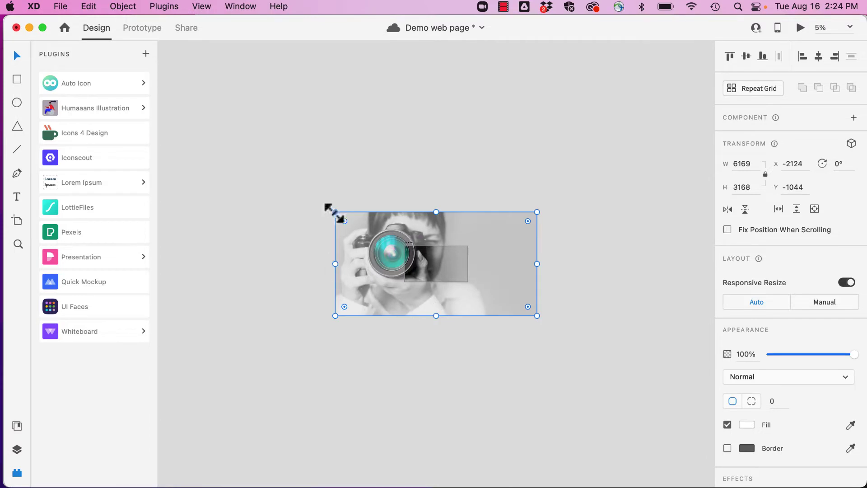
{"action": "left_click_drag", "start_coordinate": [335, 211], "coordinate": [373, 246]}
{"action": "left_click_drag", "start_coordinate": [535, 316], "coordinate": [473, 291]}
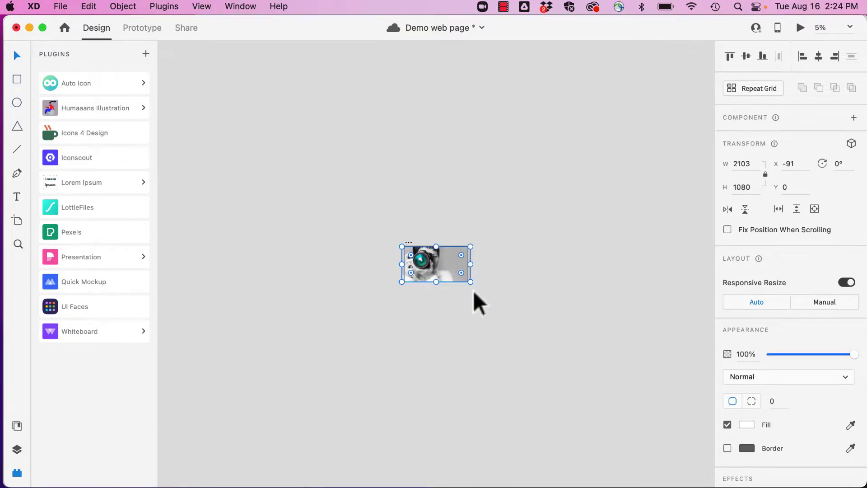
{"action": "key", "text": "super+3"}
{"action": "left_click_drag", "start_coordinate": [541, 247], "coordinate": [529, 246]}
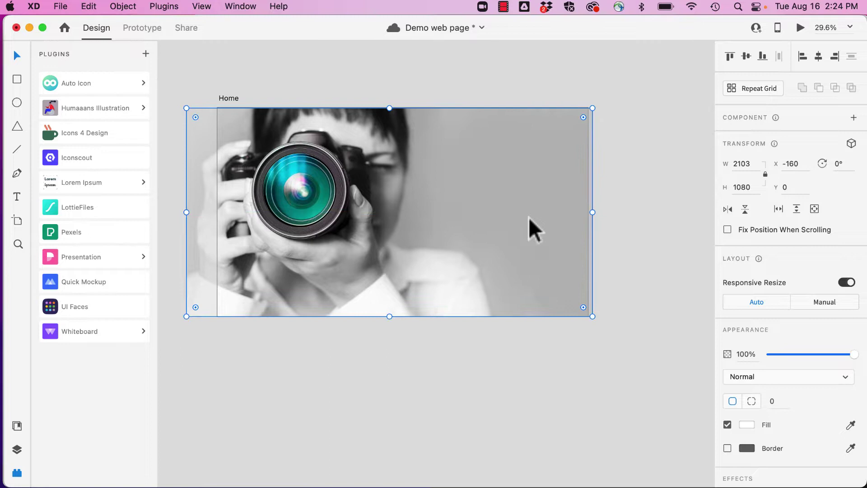
{"action": "left_click", "coordinate": [527, 82]}
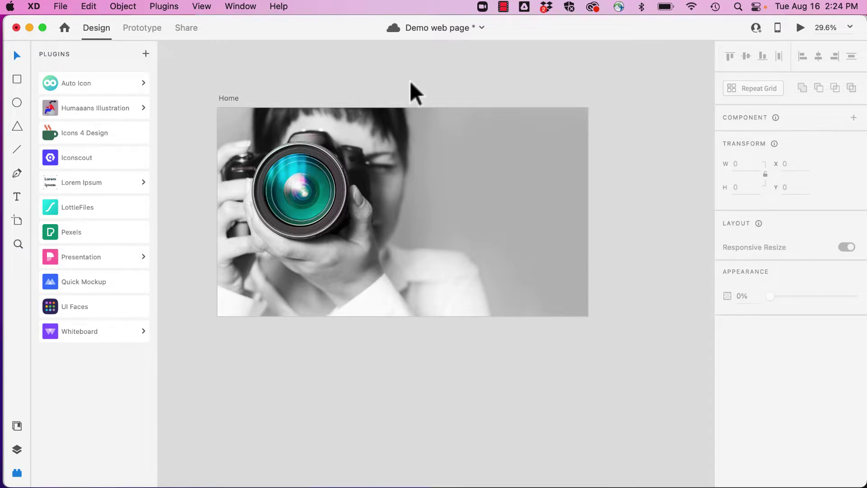
{"action": "key", "text": "super+s"}
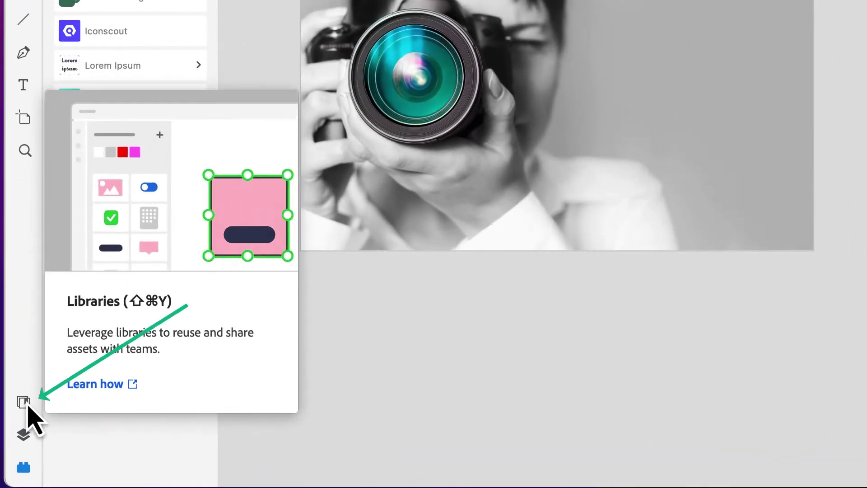
Open the document assets, view the list of available libraries, and return to the document assets.
{"action": "left_click", "coordinate": [23, 402]}
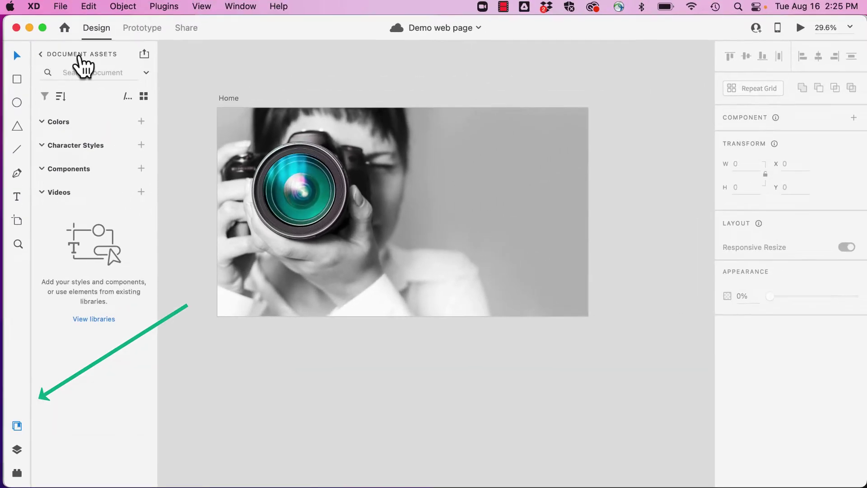
{"action": "left_click", "coordinate": [40, 54]}
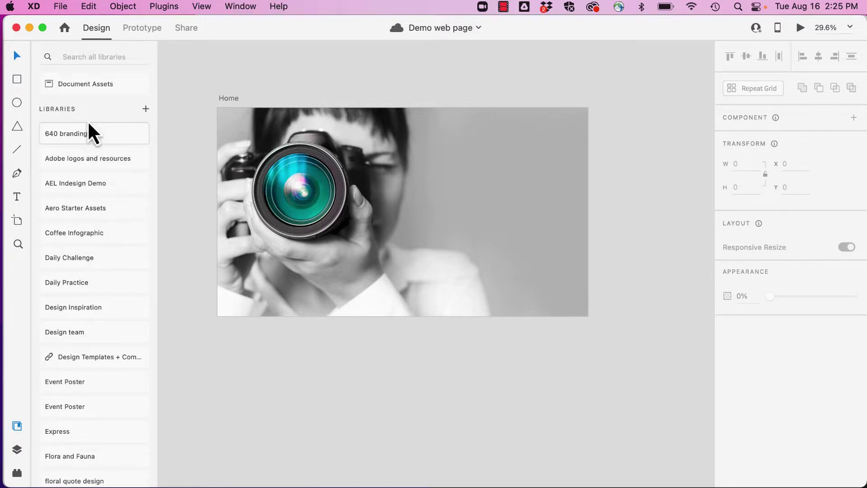
{"action": "left_click", "coordinate": [73, 90]}
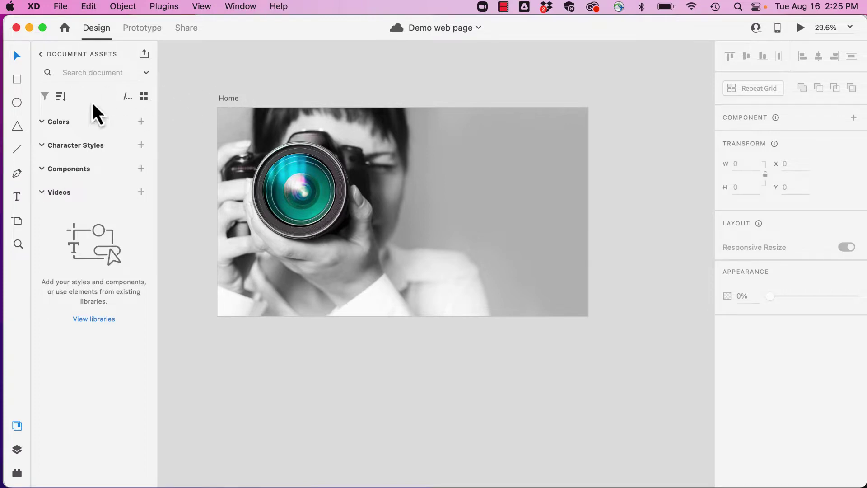
Draw a row of five squares about 125 x 127 px above the Home artboard and remove their borders.
{"action": "left_click", "coordinate": [18, 78]}
{"action": "mouse_move", "coordinate": [229, 69]}
{"action": "left_mouse_down"}
{"action": "mouse_move", "coordinate": [254, 92]}
{"action": "mouse_move", "coordinate": [261, 67]}
{"action": "mouse_move", "coordinate": [284, 91]}
{"action": "mouse_move", "coordinate": [304, 77]}
{"action": "mouse_move", "coordinate": [319, 91]}
{"action": "mouse_move", "coordinate": [333, 70]}
{"action": "mouse_move", "coordinate": [356, 96]}
{"action": "mouse_move", "coordinate": [371, 68]}
{"action": "mouse_move", "coordinate": [395, 90]}
{"action": "left_mouse_up"}
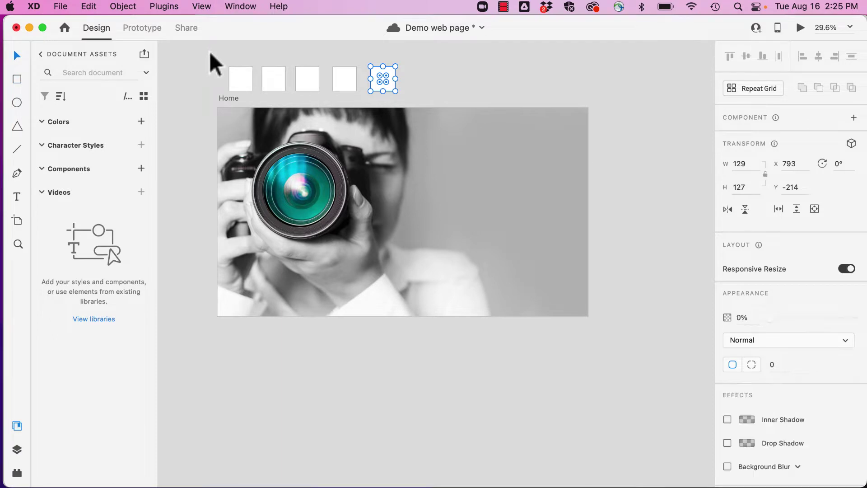
{"action": "left_click_drag", "start_coordinate": [209, 51], "coordinate": [406, 90]}
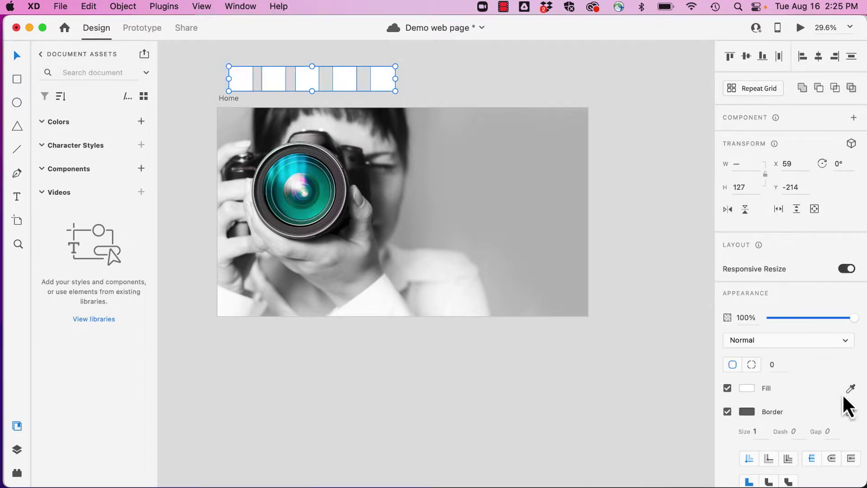
{"action": "left_click", "coordinate": [727, 412]}
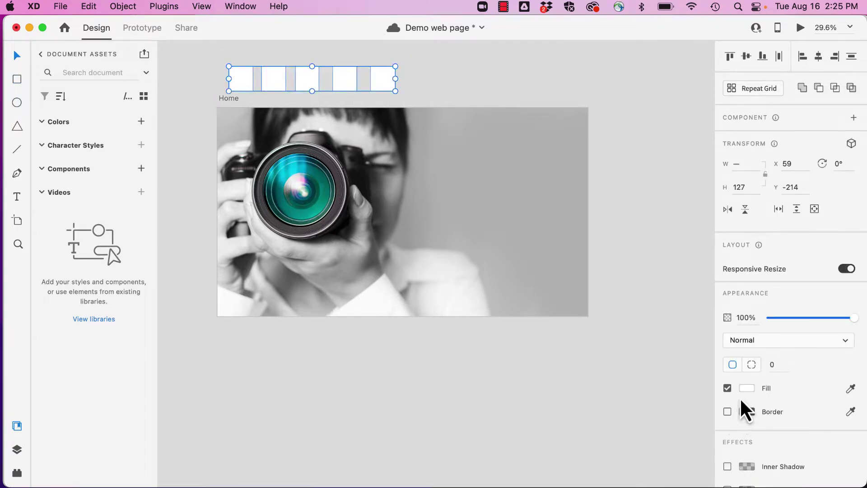
Fill the fifth square with grey sampled from the photo's background and the fourth with near-white sampled from the hand.
{"action": "scroll", "coordinate": [460, 93], "scroll_direction": "left", "scroll_amount": 3}
{"action": "scroll", "coordinate": [460, 94], "scroll_direction": "up", "scroll_amount": 5}
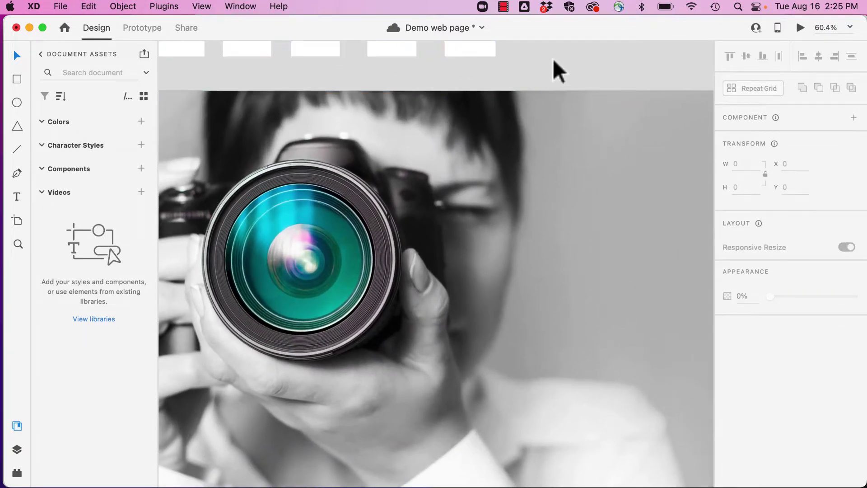
{"action": "left_click", "coordinate": [460, 55]}
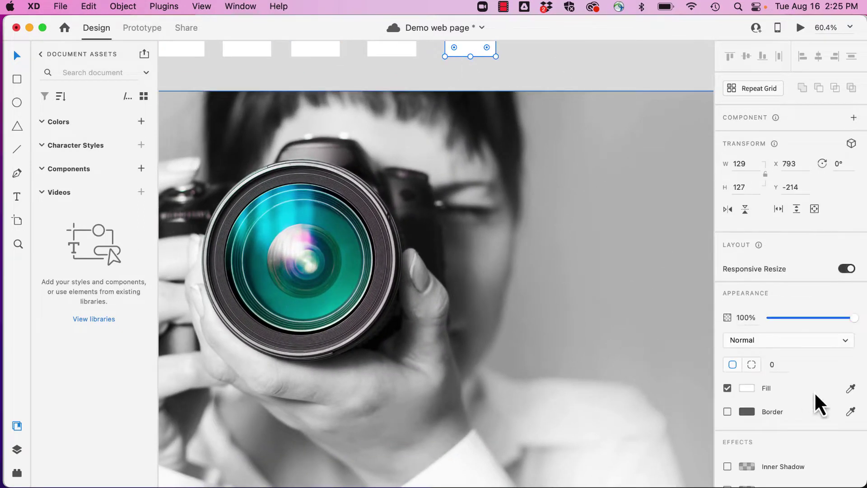
{"action": "left_click", "coordinate": [850, 388]}
{"action": "left_click", "coordinate": [593, 235]}
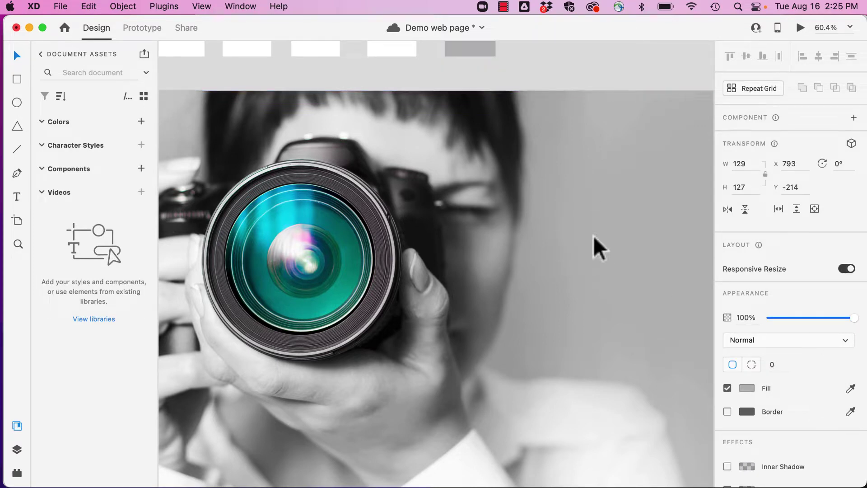
{"action": "left_click", "coordinate": [397, 48]}
{"action": "scroll", "coordinate": [515, 216], "scroll_direction": "left", "scroll_amount": 5}
{"action": "scroll", "coordinate": [514, 217], "scroll_direction": "down", "scroll_amount": 2}
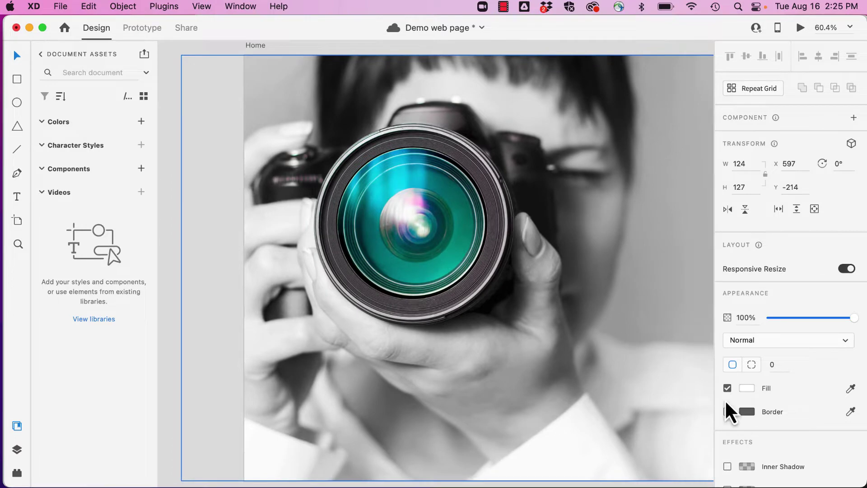
{"action": "left_click", "coordinate": [850, 388]}
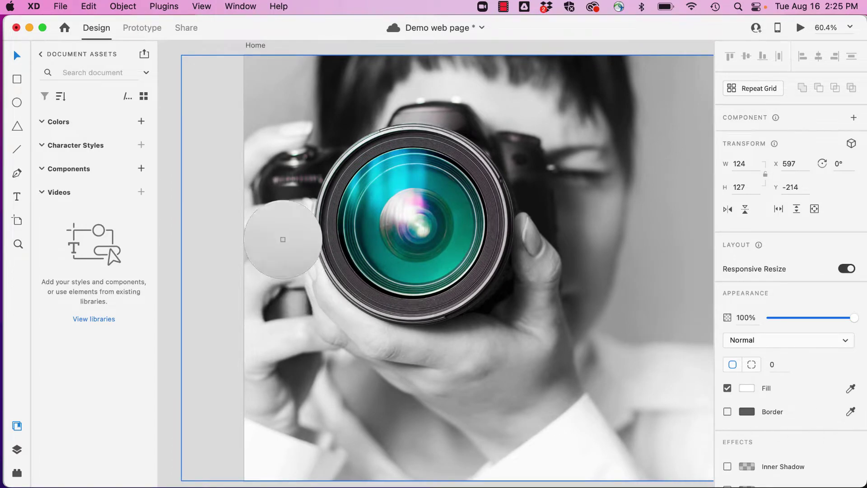
{"action": "left_click", "coordinate": [276, 226]}
Fill the third, second and first squares with dark teal, blue and purple sampled from the camera lens.
{"action": "scroll", "coordinate": [276, 226], "scroll_direction": "up", "scroll_amount": 3}
{"action": "left_click", "coordinate": [427, 134]}
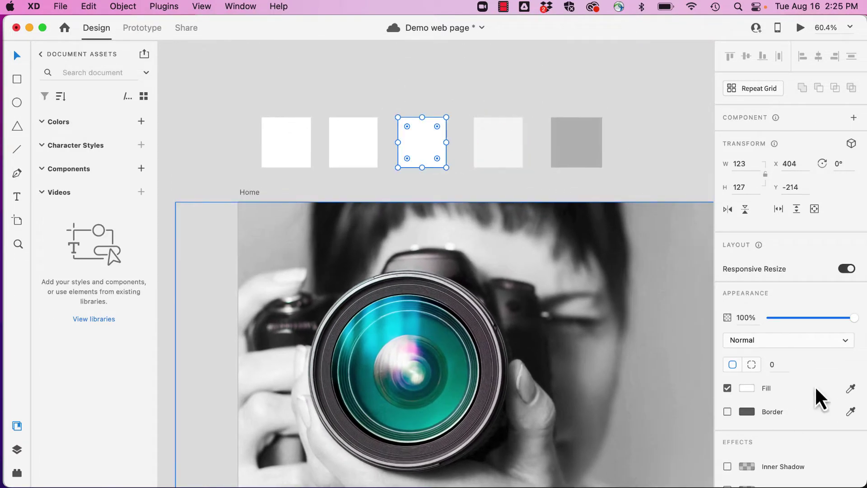
{"action": "left_click", "coordinate": [850, 388]}
{"action": "left_click", "coordinate": [431, 333]}
{"action": "left_click", "coordinate": [353, 142]}
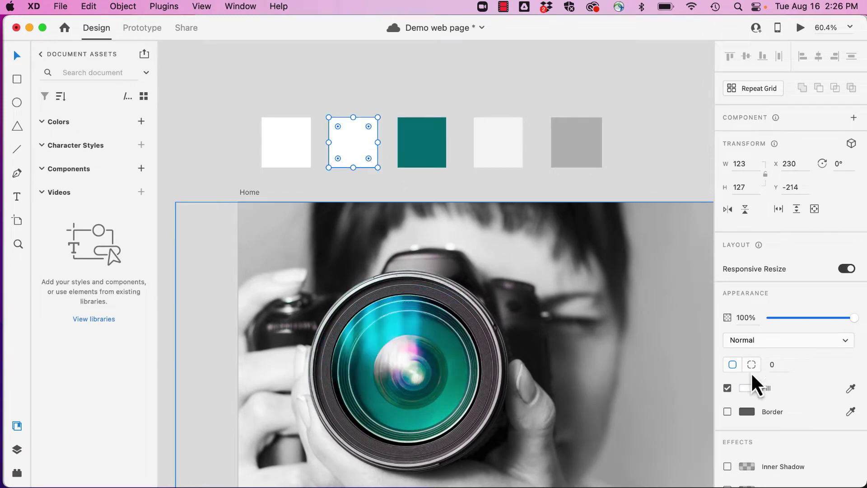
{"action": "left_click", "coordinate": [850, 388]}
{"action": "left_click", "coordinate": [395, 312]}
{"action": "left_click", "coordinate": [276, 135]}
{"action": "left_click", "coordinate": [850, 388]}
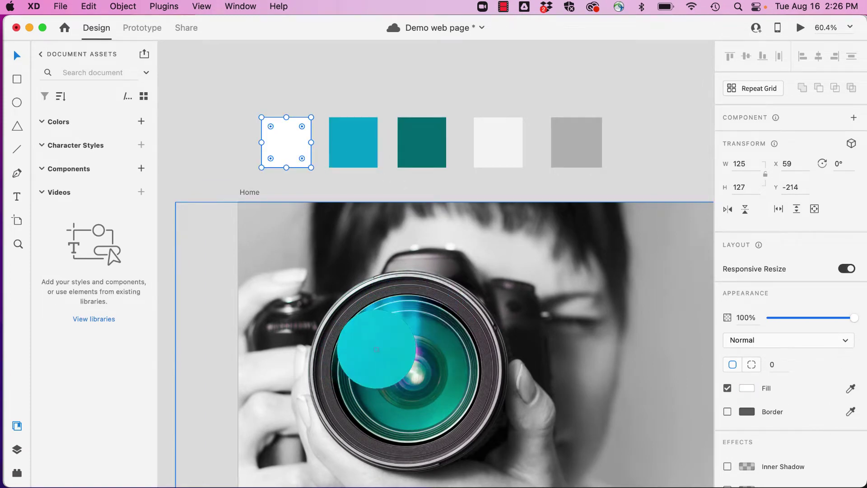
{"action": "left_click", "coordinate": [413, 349]}
{"action": "left_click", "coordinate": [221, 123]}
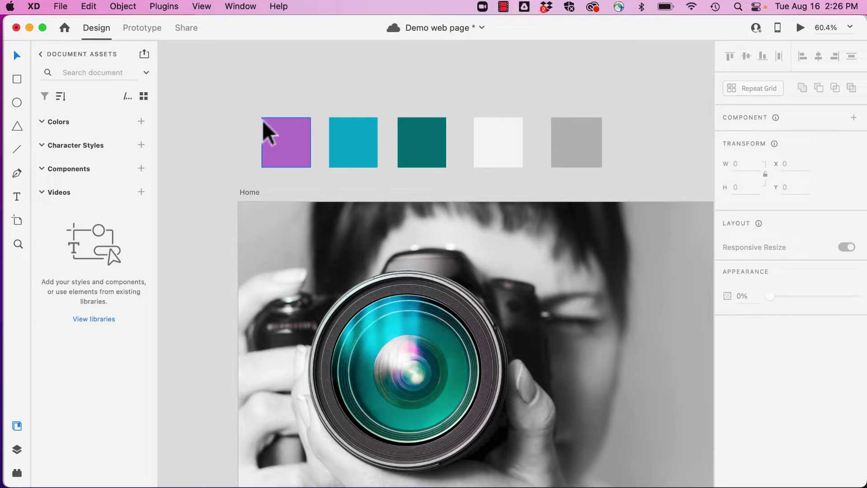
Add the purple, blue, dark teal, near-white and grey square fills to the document's color assets, one after another.
{"action": "left_click", "coordinate": [291, 141]}
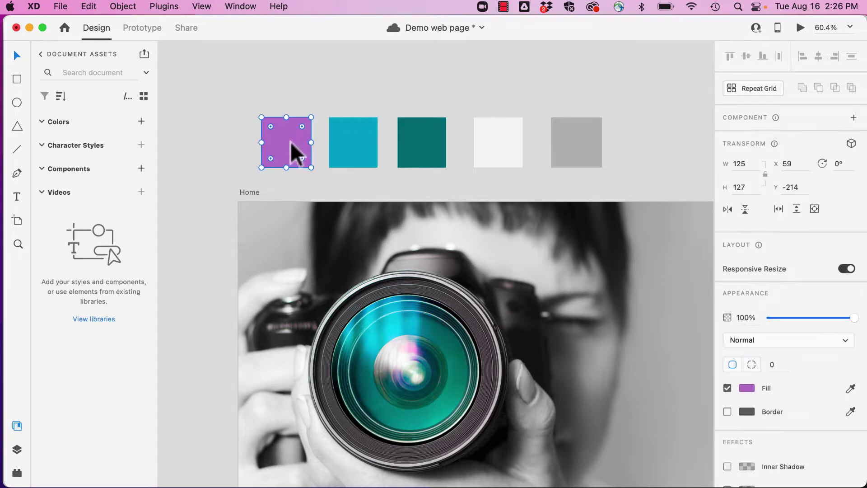
{"action": "left_click", "coordinate": [142, 121]}
{"action": "left_click", "coordinate": [349, 127]}
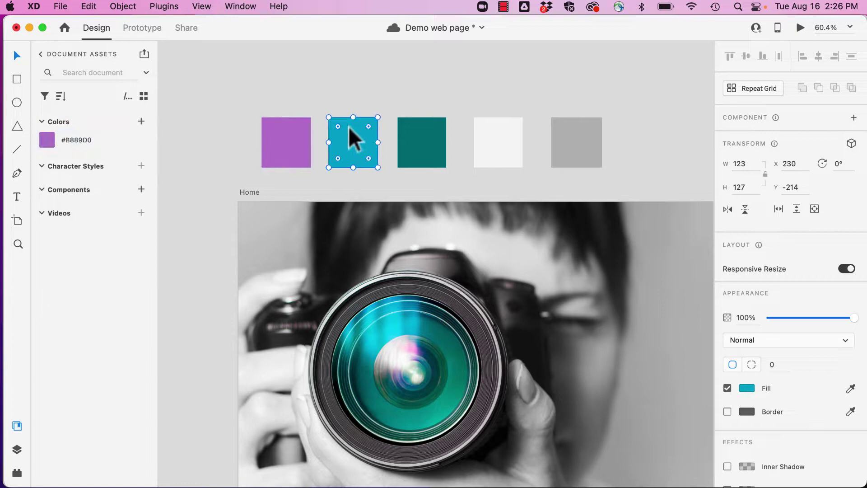
{"action": "left_click", "coordinate": [141, 121]}
{"action": "left_click", "coordinate": [427, 131]}
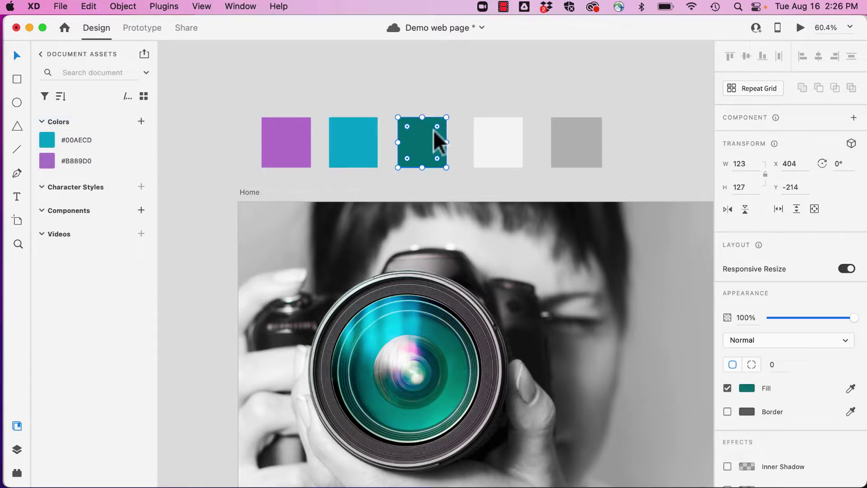
{"action": "left_click", "coordinate": [141, 121]}
{"action": "left_click", "coordinate": [508, 136]}
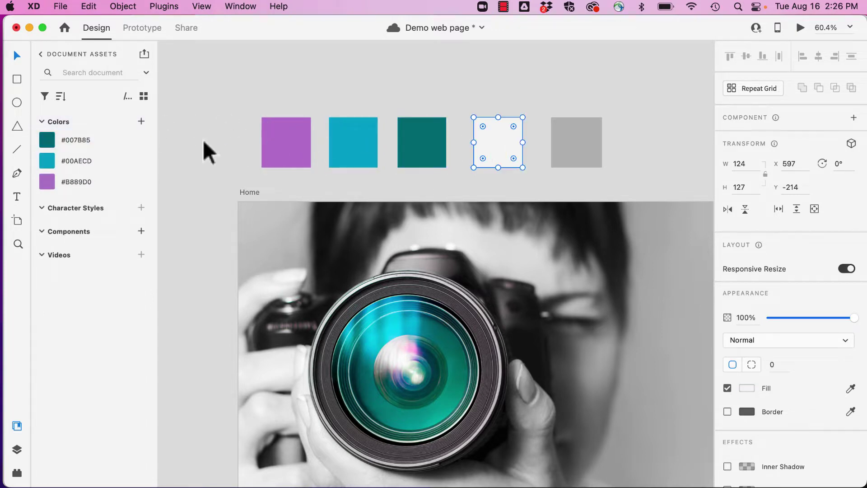
{"action": "left_click", "coordinate": [141, 121]}
{"action": "left_click", "coordinate": [579, 140]}
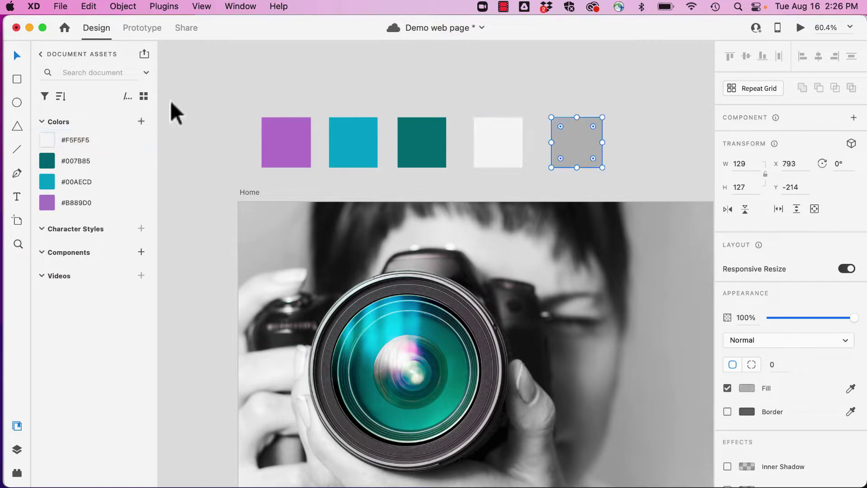
{"action": "left_click", "coordinate": [142, 121]}
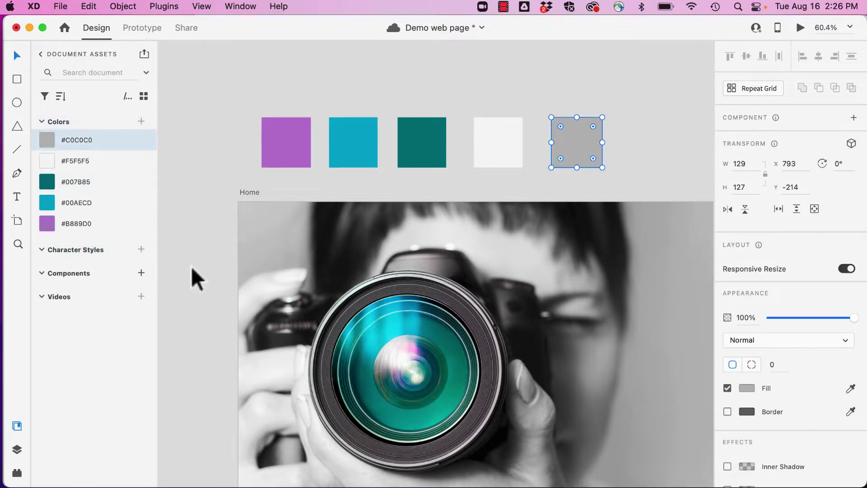
Create a text box about 442 x 130 px beside the Home artboard, outside its left edge, containing the word Headline.
{"action": "scroll", "coordinate": [190, 266], "scroll_direction": "left", "scroll_amount": 10}
{"action": "scroll", "coordinate": [191, 266], "scroll_direction": "down", "scroll_amount": 3}
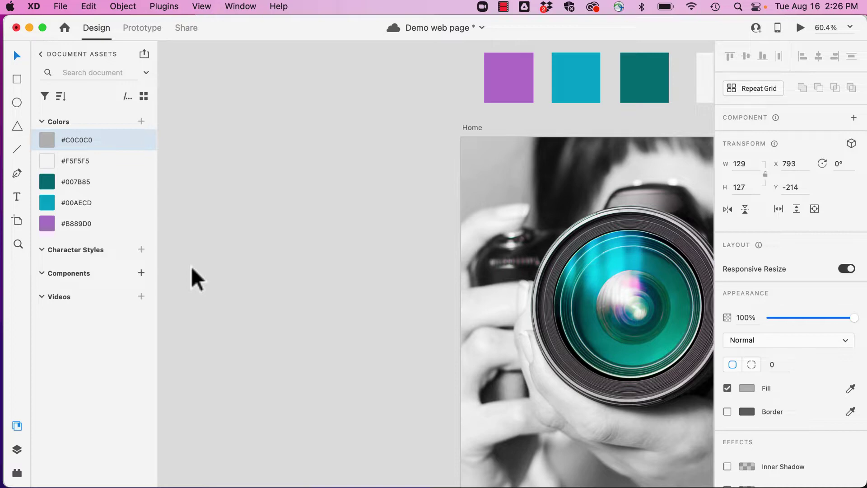
{"action": "left_click", "coordinate": [19, 197]}
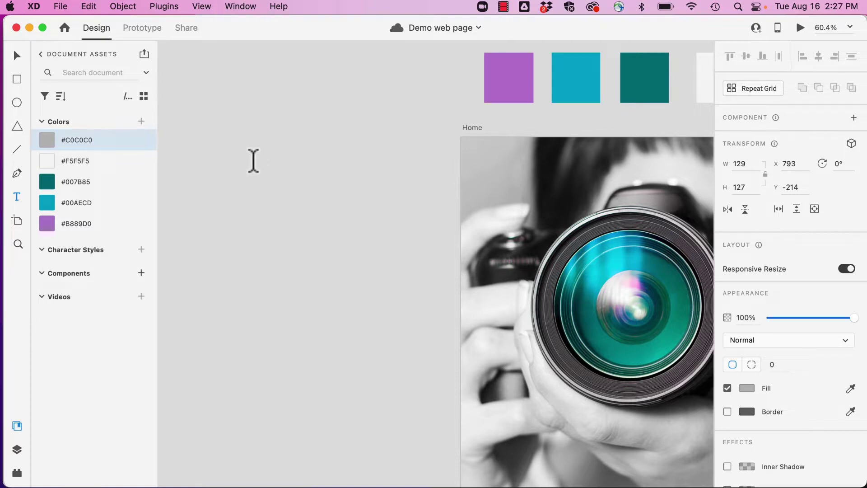
{"action": "left_click_drag", "start_coordinate": [221, 141], "coordinate": [396, 191]}
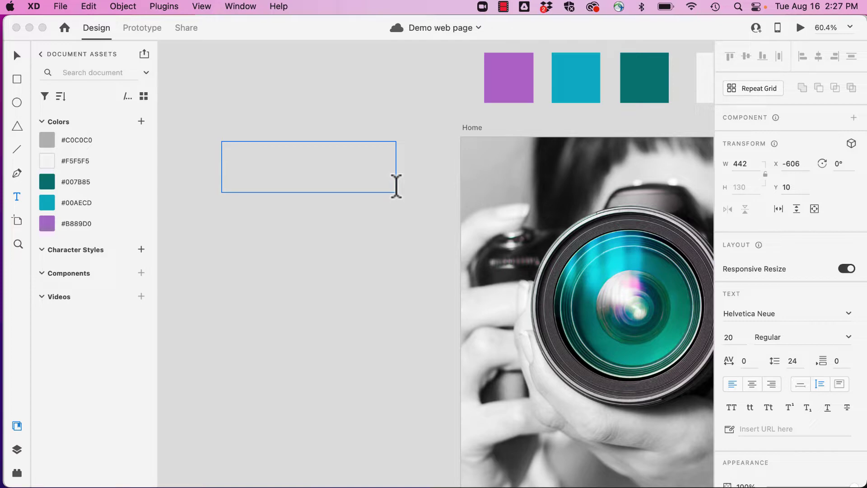
{"action": "type", "text": "Headlien"}
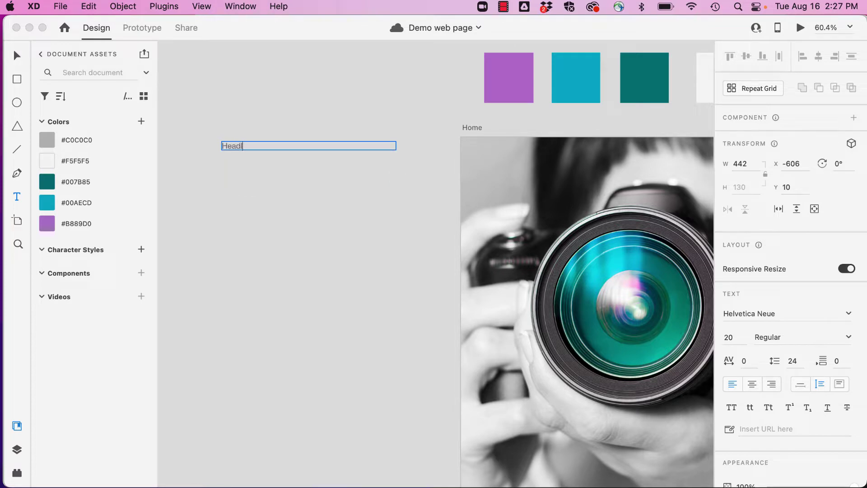
{"action": "key", "text": "BackSpace"}
{"action": "key", "text": "BackSpace"}
{"action": "type", "text": "ne"}
Format the Headline text in Proxima Nova Bold at size 48.
{"action": "key", "text": "super+a"}
{"action": "left_click", "coordinate": [784, 316]}
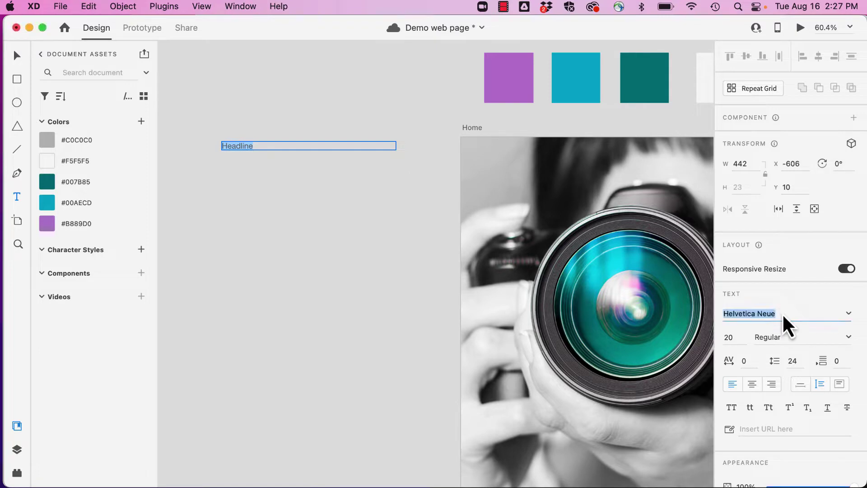
{"action": "type", "text": "Proxima Nova"}
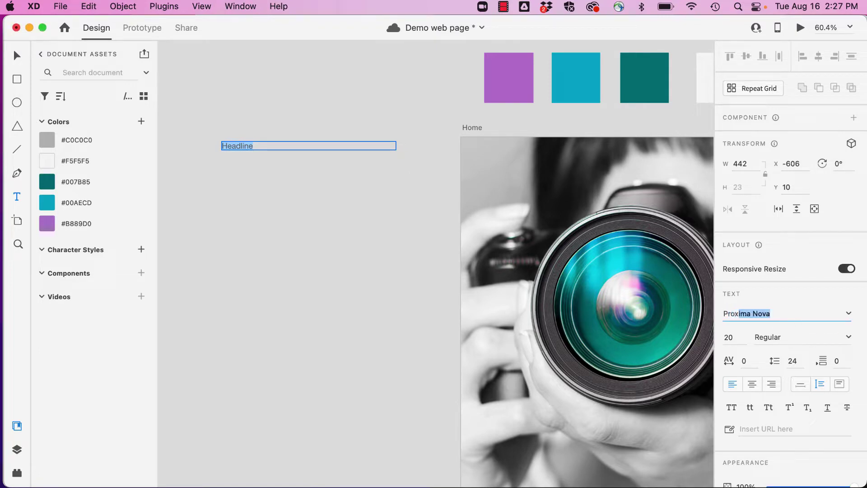
{"action": "key", "text": "Return"}
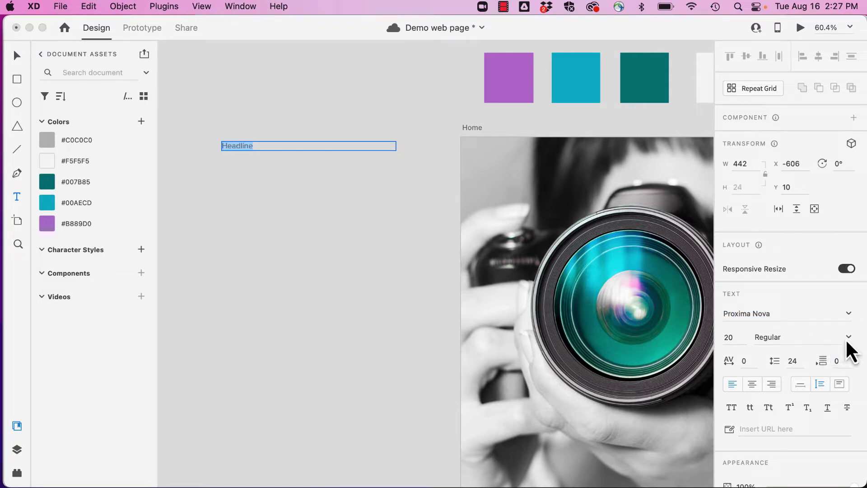
{"action": "left_click", "coordinate": [848, 337]}
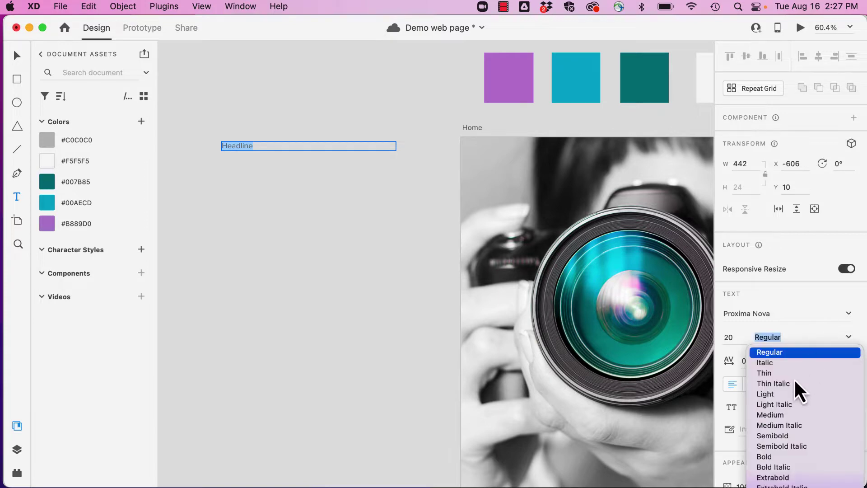
{"action": "left_click", "coordinate": [768, 457]}
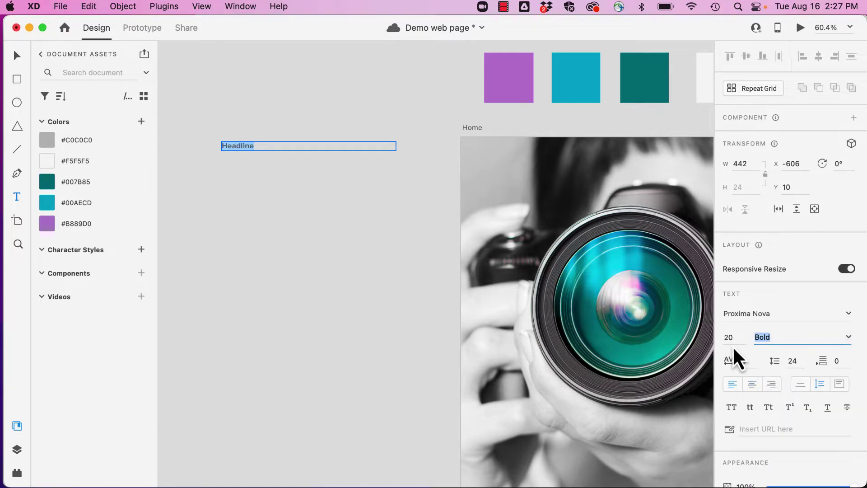
{"action": "left_click", "coordinate": [731, 346]}
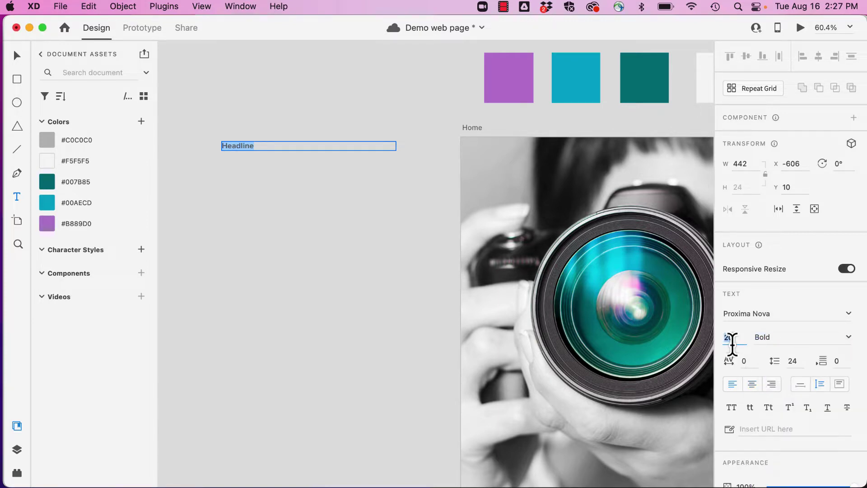
{"action": "type", "text": "48"}
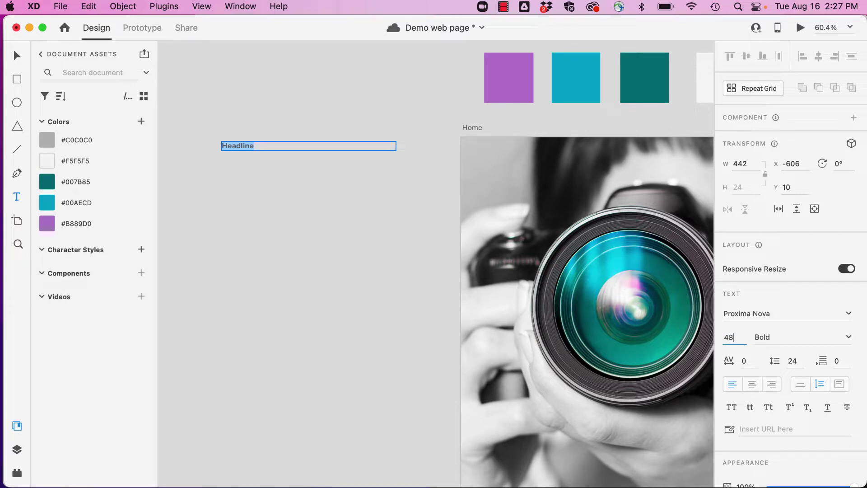
{"action": "left_click", "coordinate": [802, 361]}
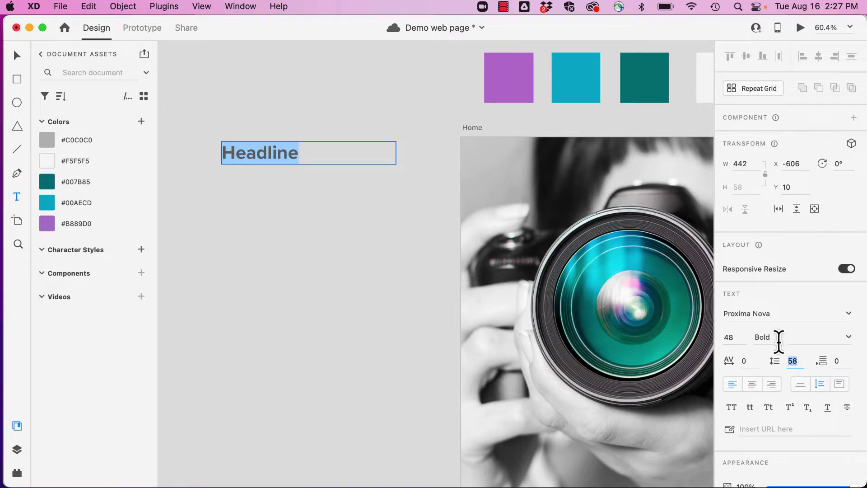
Darken the Headline text's fill to grey #575757 and save its formatting as a character style.
{"action": "scroll", "coordinate": [779, 344], "scroll_direction": "down", "scroll_amount": 3}
{"action": "scroll", "coordinate": [778, 341], "scroll_direction": "down", "scroll_amount": 3}
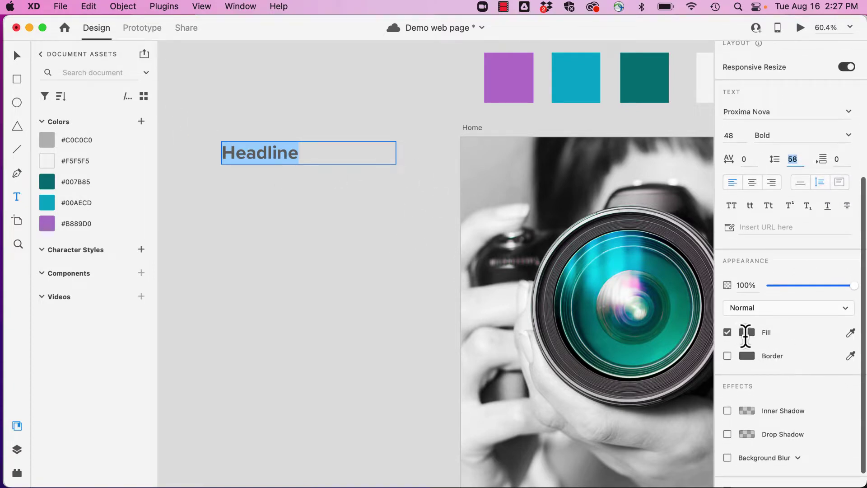
{"action": "left_click", "coordinate": [746, 333]}
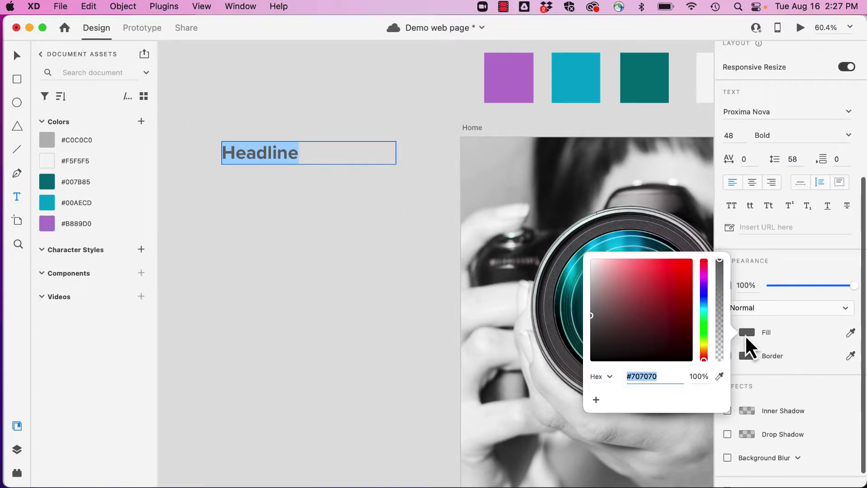
{"action": "left_click", "coordinate": [590, 316]}
{"action": "left_click_drag", "start_coordinate": [590, 315], "coordinate": [589, 325]}
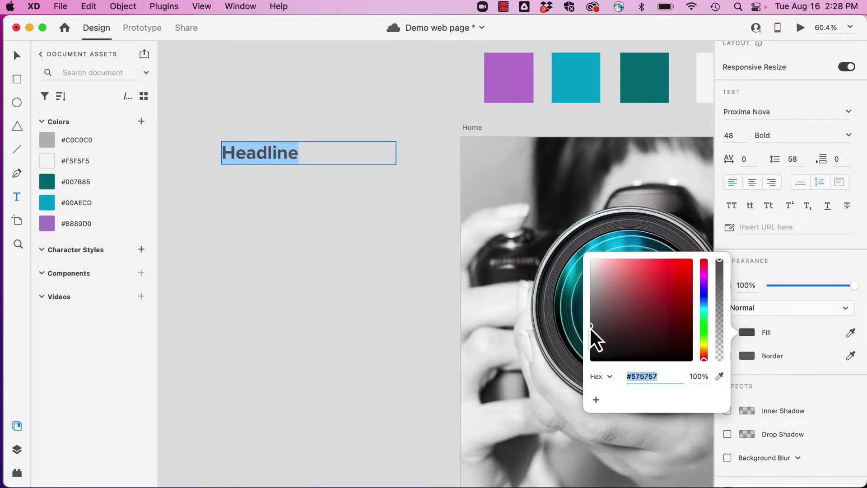
{"action": "key", "text": "Escape"}
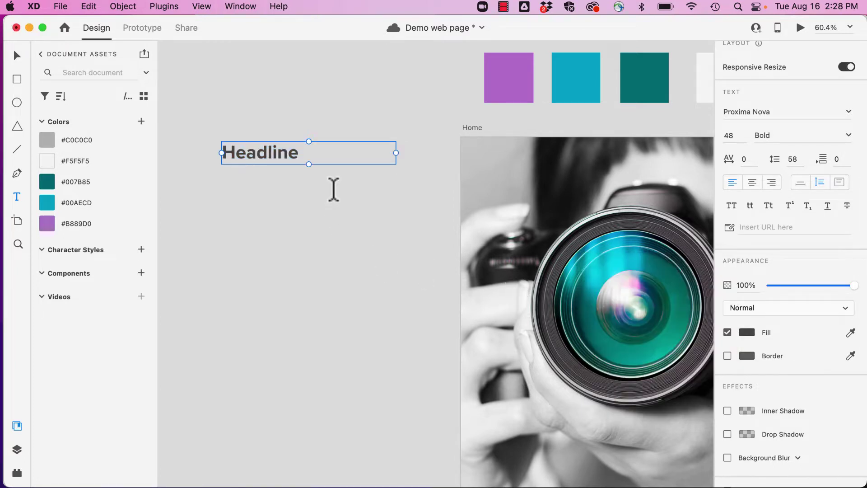
{"action": "left_click", "coordinate": [143, 246]}
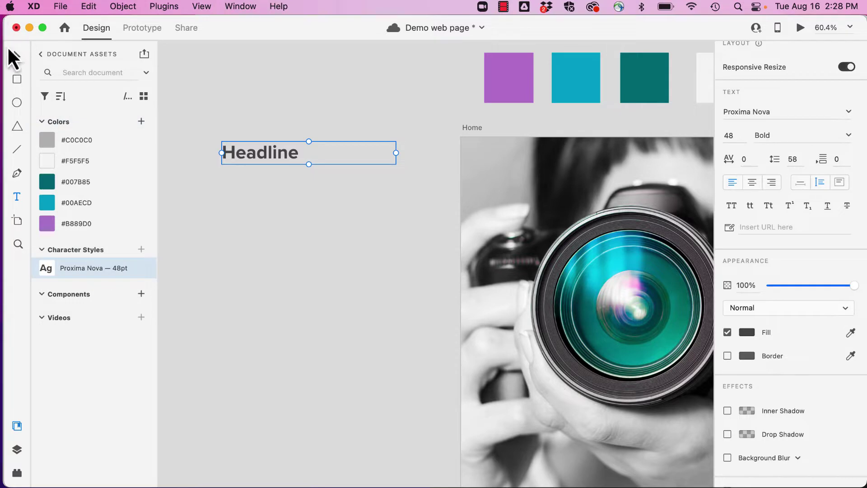
Prefix the saved Proxima Nova 48pt character style's name with h1, making it "h1 Proxima Nova — 48pt".
{"action": "double_click", "coordinate": [64, 268]}
{"action": "left_click", "coordinate": [63, 268]}
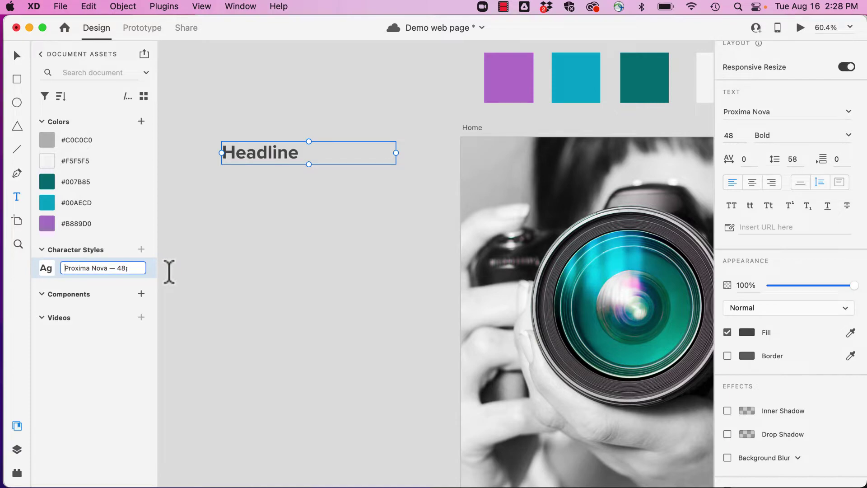
{"action": "type", "text": "h1"}
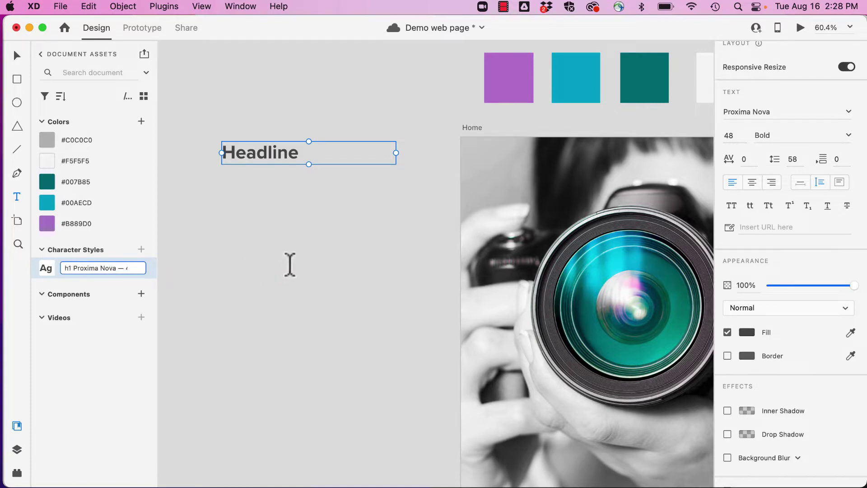
{"action": "left_click", "coordinate": [264, 236]}
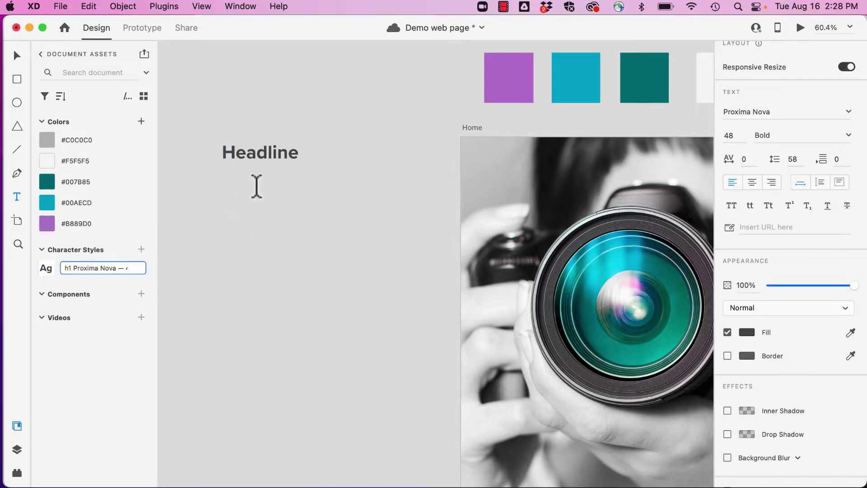
Create a text box below the Headline text reading "Headline 2" and set its font size to 40.
{"action": "left_click", "coordinate": [223, 190]}
{"action": "left_click_drag", "start_coordinate": [222, 195], "coordinate": [387, 226]}
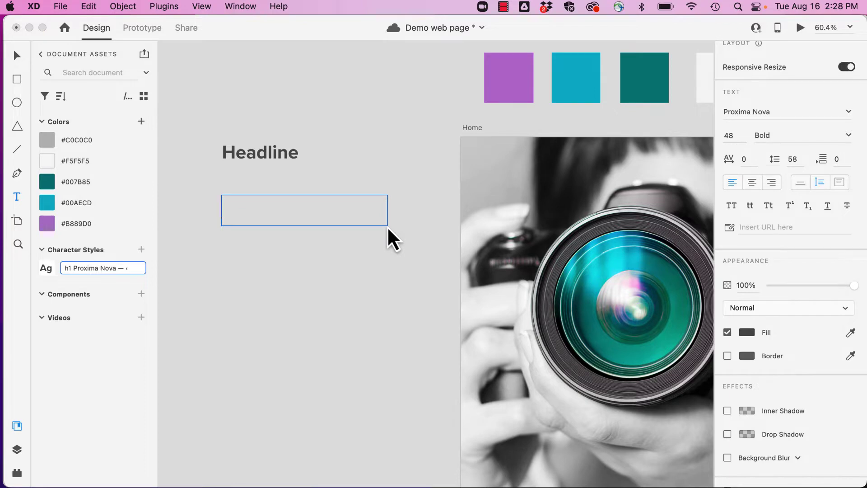
{"action": "type", "text": "Headline 2"}
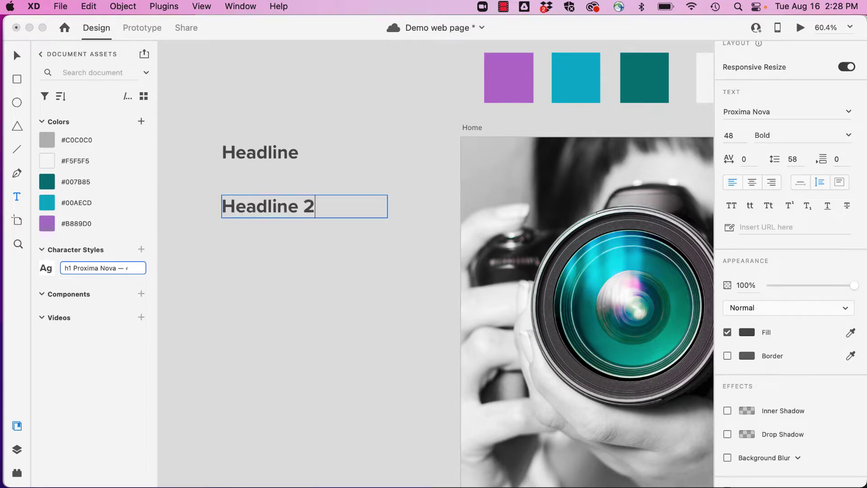
{"action": "key", "text": "super+a"}
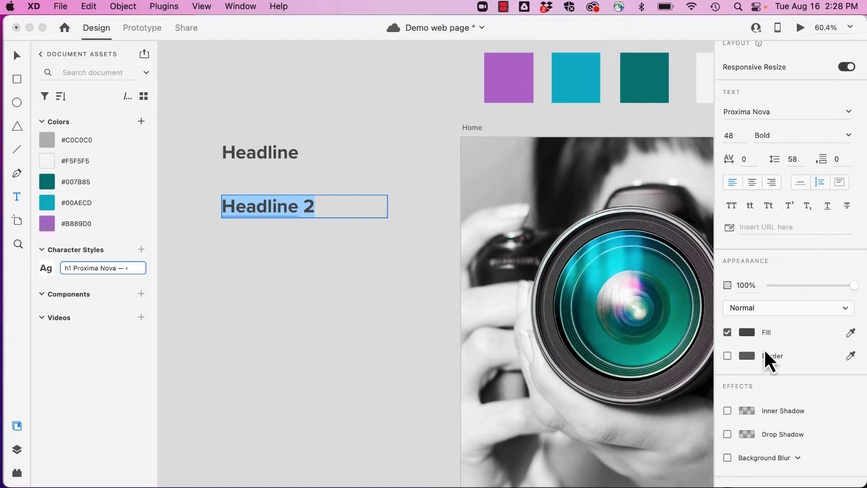
{"action": "left_click", "coordinate": [729, 136]}
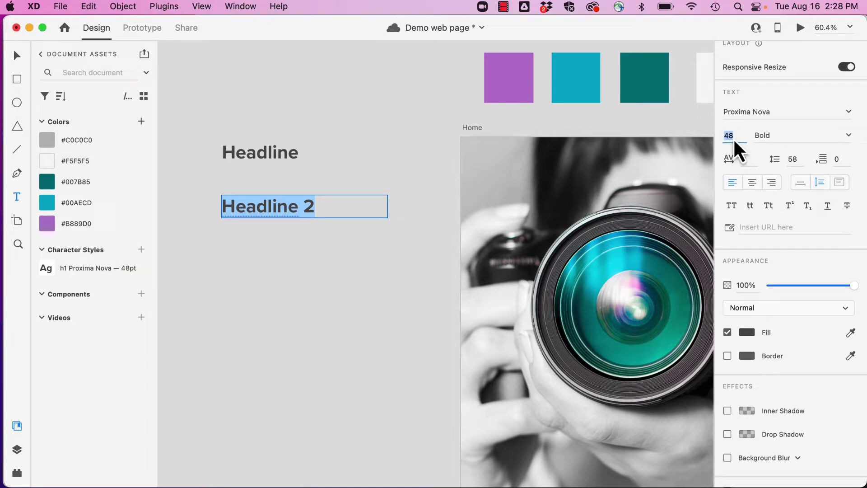
{"action": "type", "text": "40"}
{"action": "left_click", "coordinate": [781, 136]}
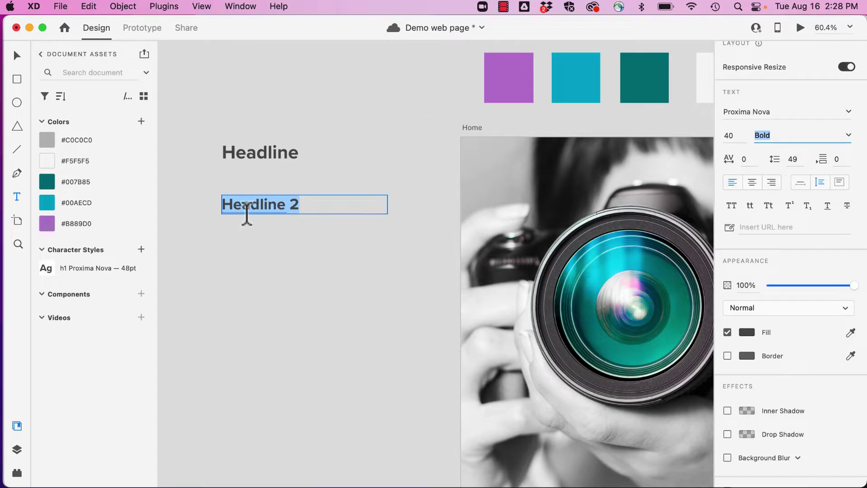
Save the Headline 2 formatting as a character style and name it "h 2 Proxima Nova — 40pt".
{"action": "left_click", "coordinate": [142, 250]}
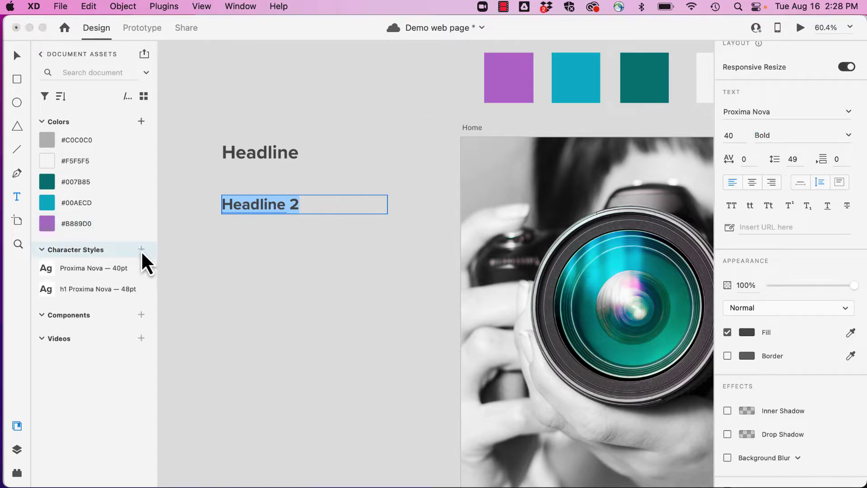
{"action": "double_click", "coordinate": [62, 266]}
{"action": "type", "text": "h 2"}
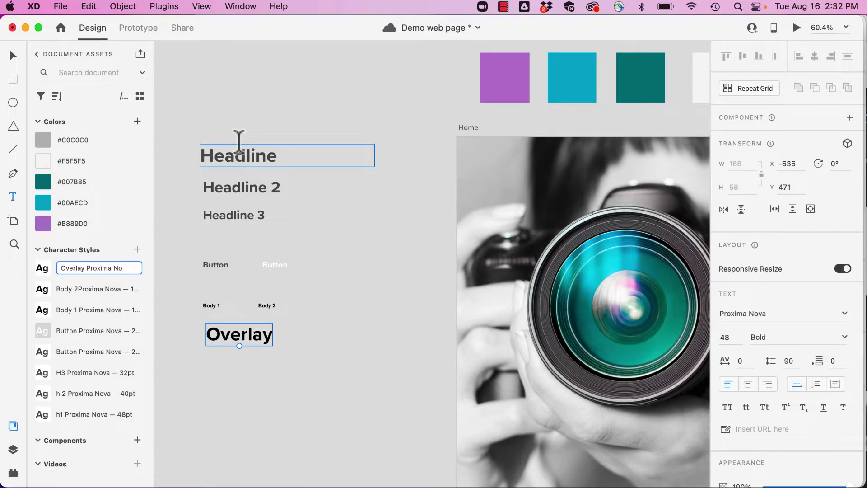
Switch from text entry to the Select tool and deselect everything on the pasteboard.
{"action": "left_click", "coordinate": [312, 341]}
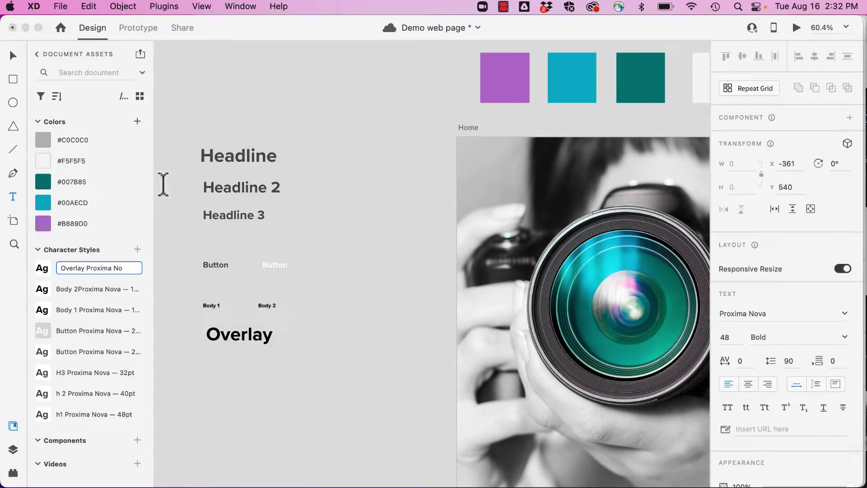
{"action": "left_click", "coordinate": [13, 55]}
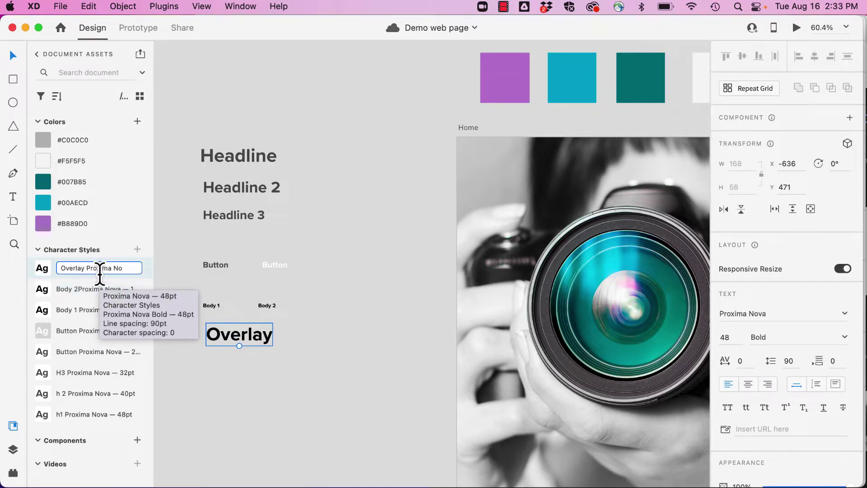
{"action": "left_click", "coordinate": [318, 380]}
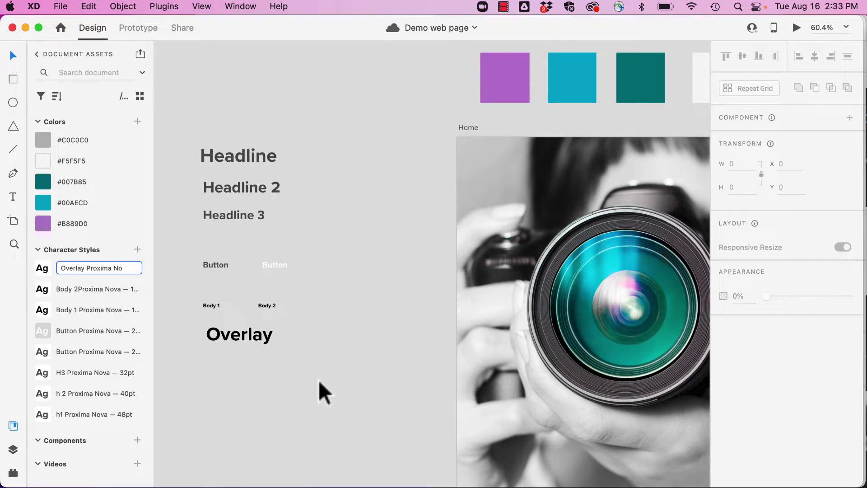
Search the Icons 4 Design plugin for menu and insert the Feather menu icon at size 36.
{"action": "left_click", "coordinate": [13, 472]}
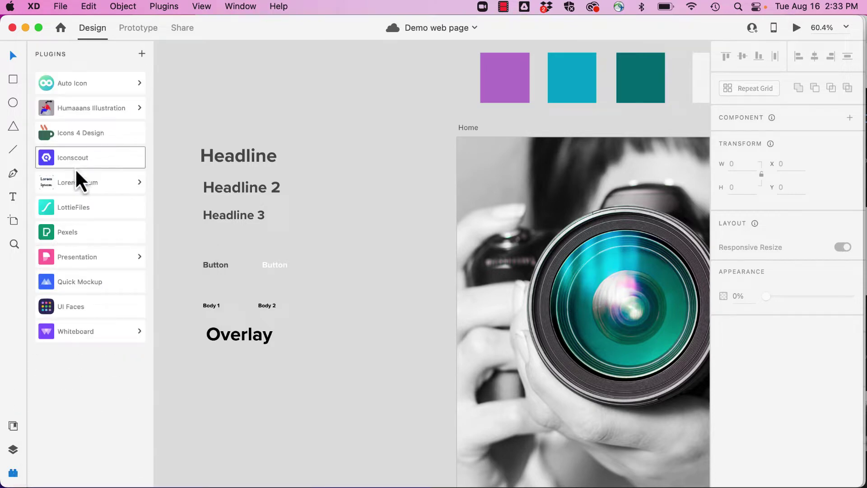
{"action": "left_click", "coordinate": [63, 136]}
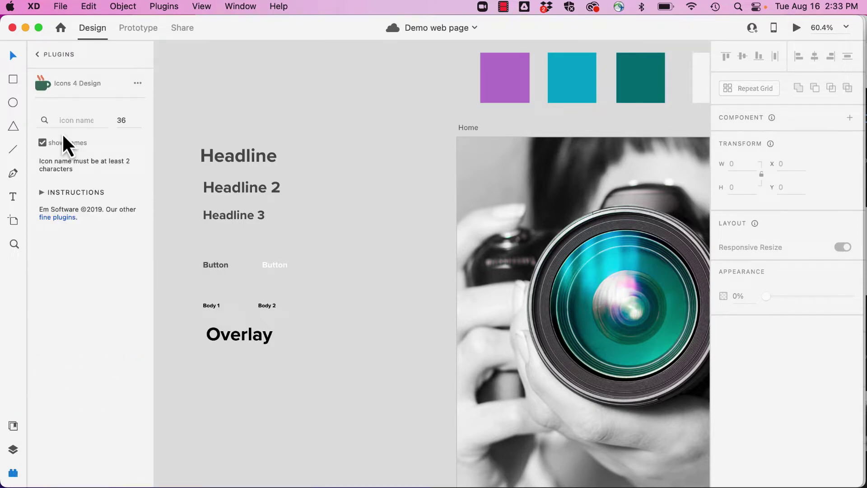
{"action": "left_click", "coordinate": [131, 119]}
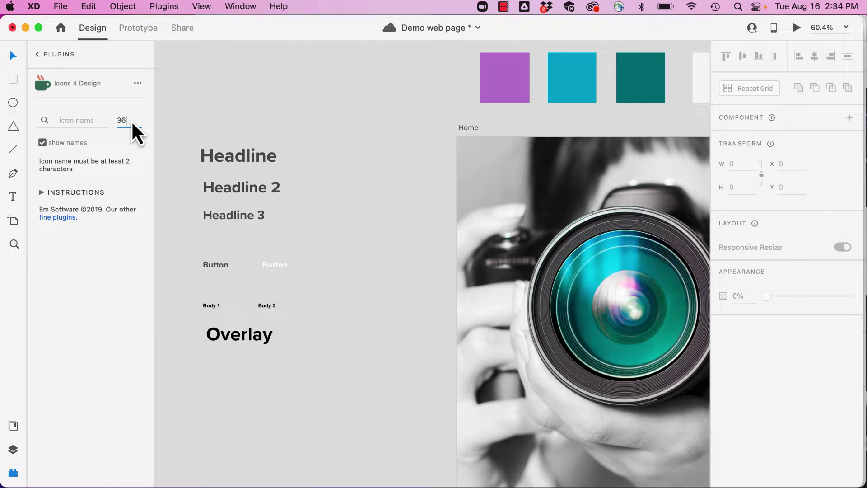
{"action": "left_click", "coordinate": [68, 121]}
{"action": "type", "text": "men"}
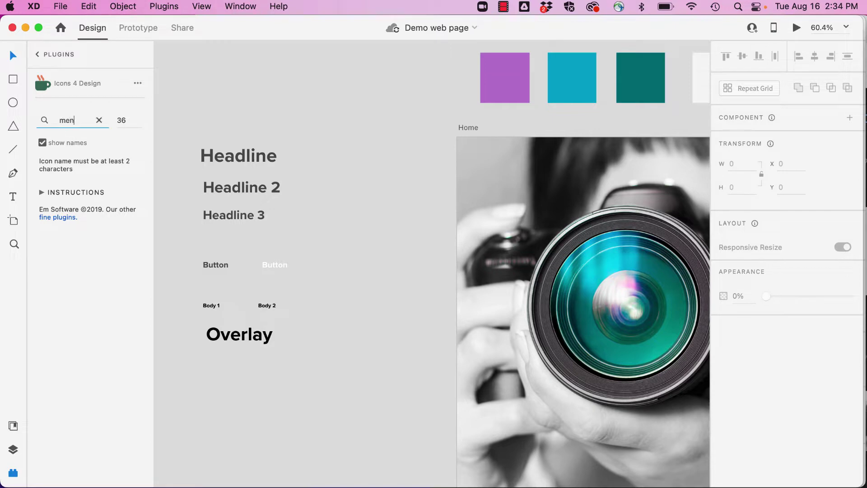
{"action": "type", "text": "u"}
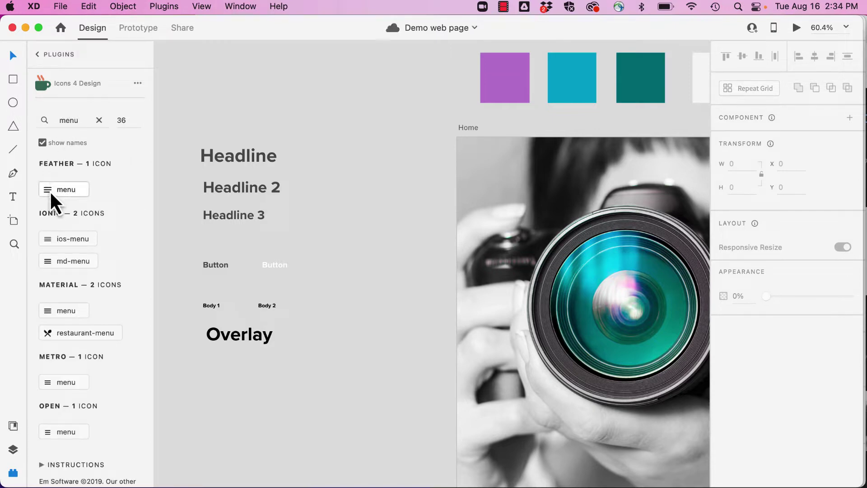
{"action": "left_click", "coordinate": [47, 190]}
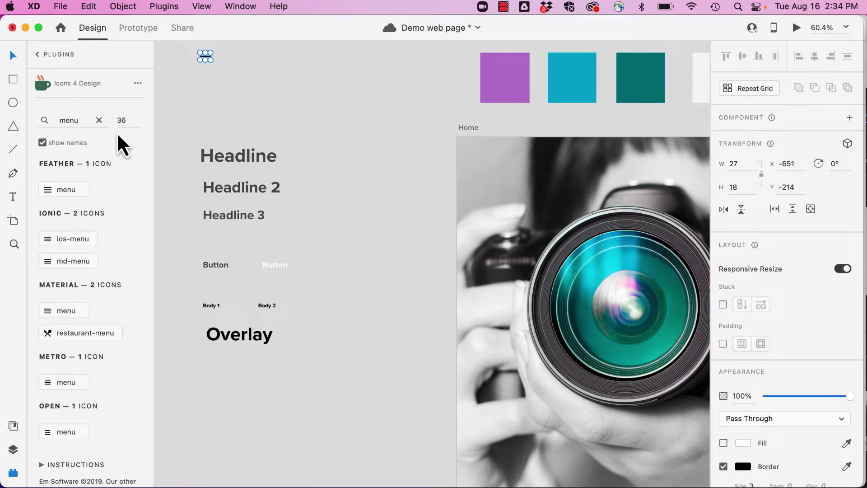
Search the icon plugin for camera and insert the Feather camera icon.
{"action": "double_click", "coordinate": [71, 120]}
{"action": "type", "text": "camera"}
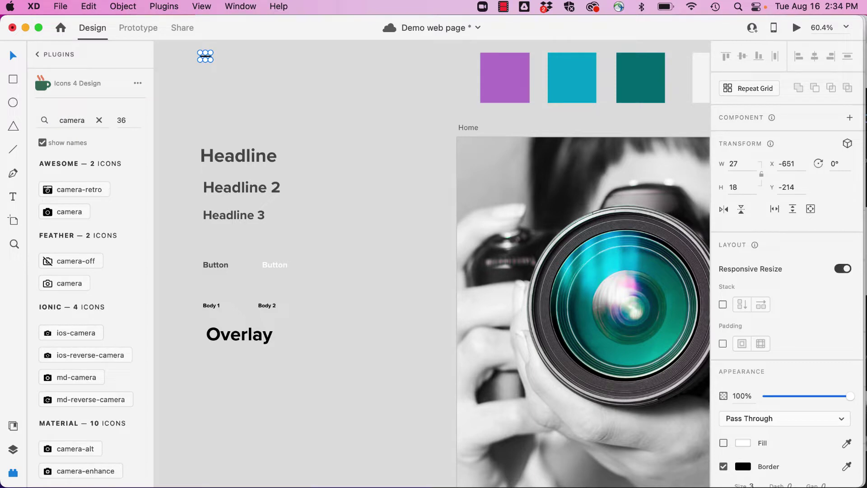
{"action": "left_click", "coordinate": [51, 281]}
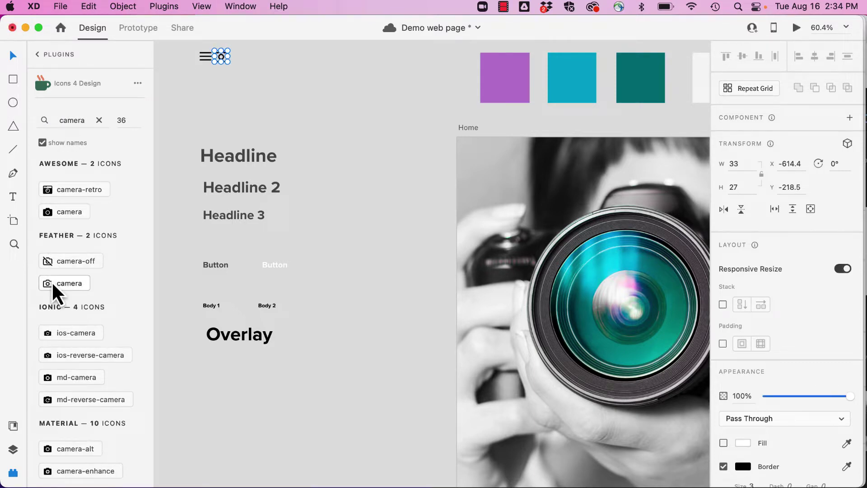
Search Icons 4 Design for email, look through the available styles and return to the plugin list.
{"action": "double_click", "coordinate": [78, 120]}
{"action": "type", "text": "email"}
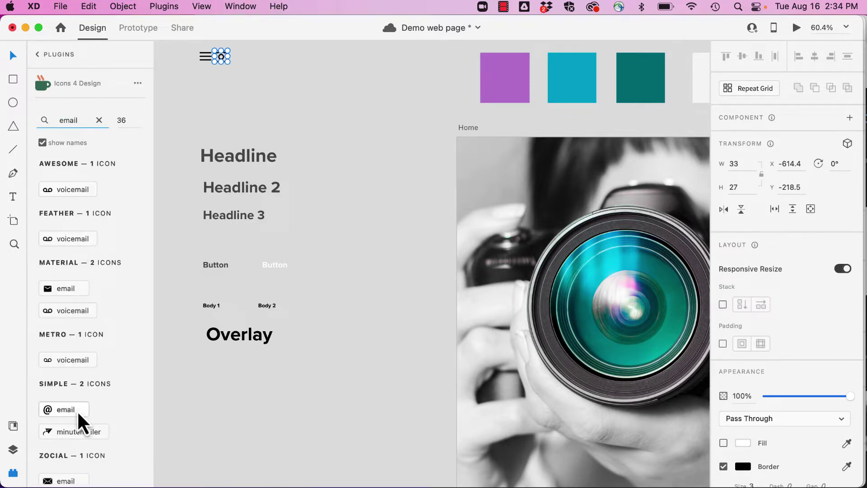
{"action": "scroll", "coordinate": [77, 409], "scroll_direction": "down", "scroll_amount": 3}
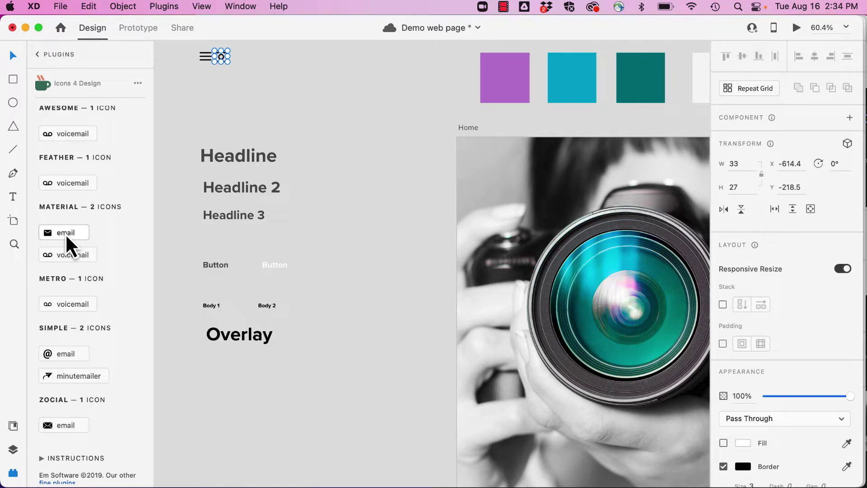
{"action": "left_click", "coordinate": [38, 55]}
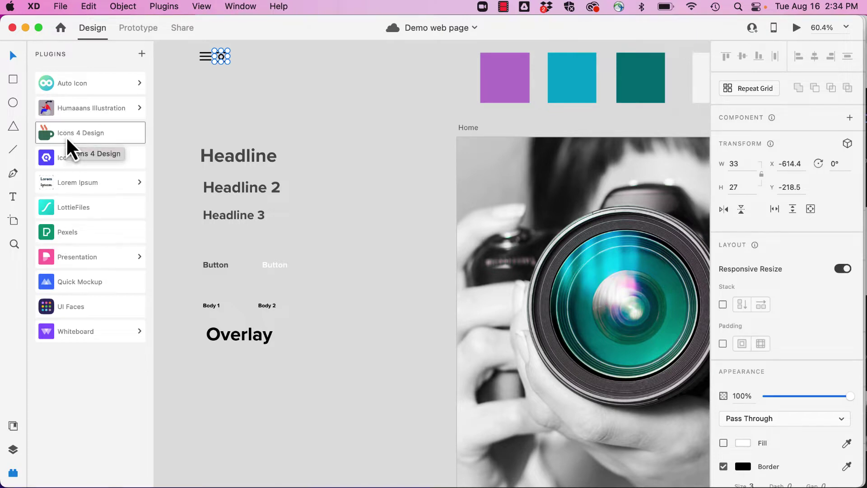
Open the Iconscout plugin and search its icons for email.
{"action": "left_click", "coordinate": [63, 156]}
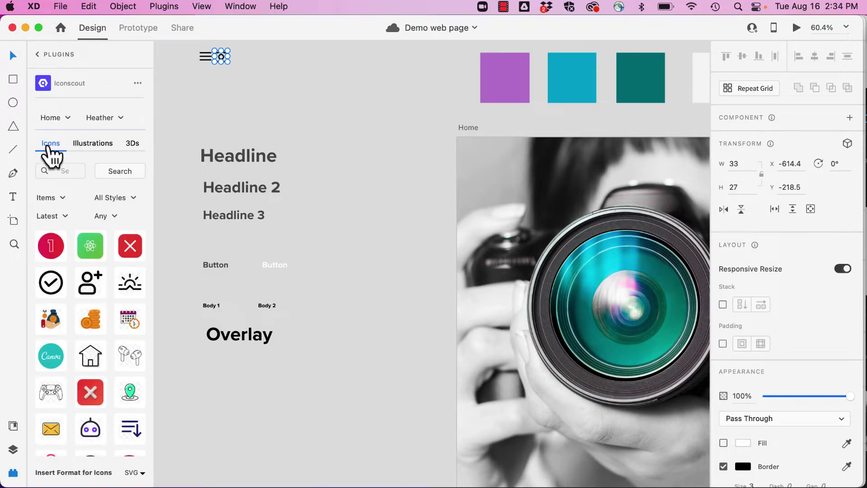
{"action": "left_click", "coordinate": [55, 171]}
{"action": "type", "text": "ailen"}
{"action": "key", "text": "Return"}
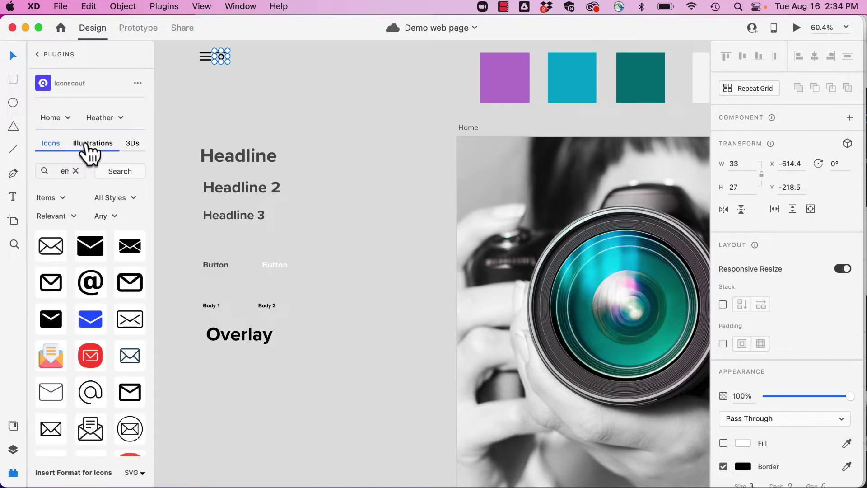
Copy the outlined envelope icon from the first search result as SVG and paste it onto the pasteboard beside the Home artboard.
{"action": "left_click", "coordinate": [52, 247]}
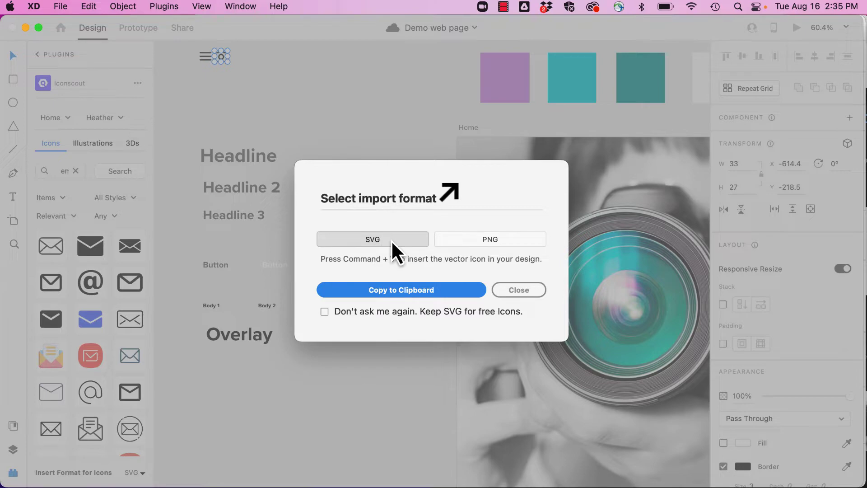
{"action": "left_click", "coordinate": [395, 289]}
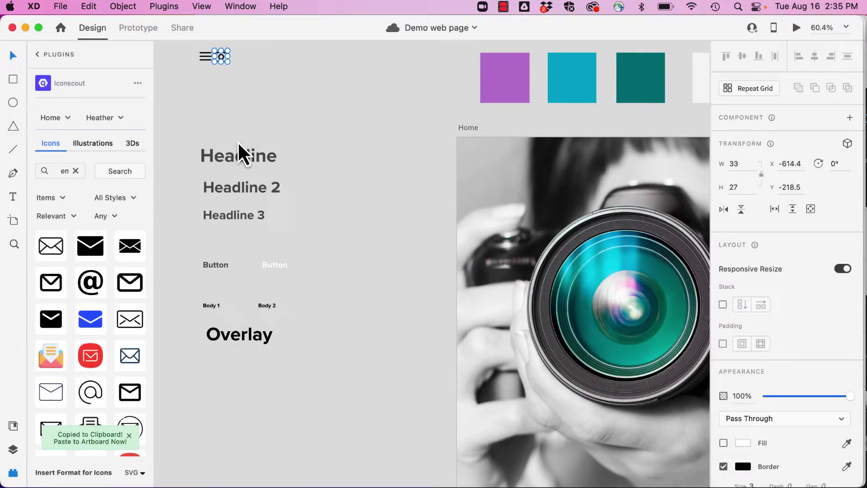
{"action": "left_click", "coordinate": [278, 130]}
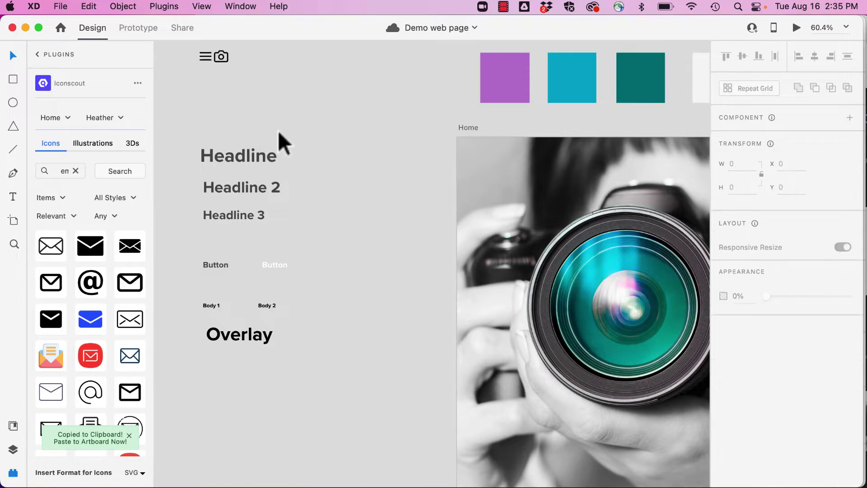
{"action": "key", "text": "super+v"}
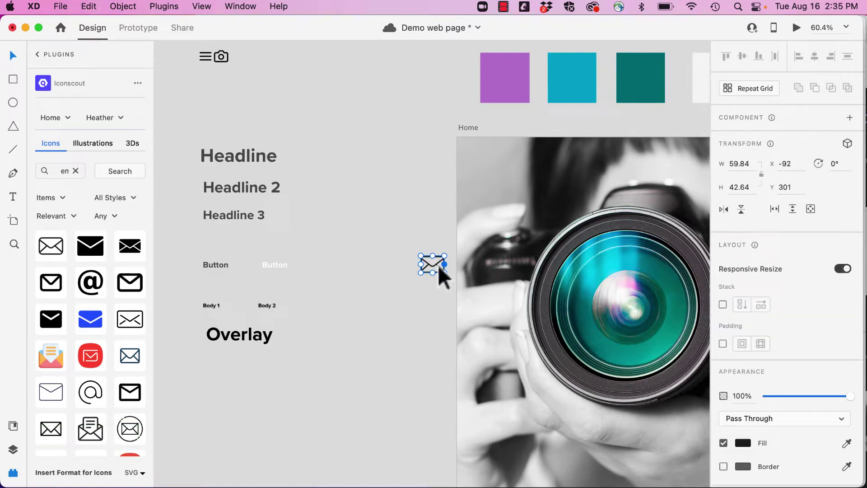
{"action": "left_click_drag", "start_coordinate": [433, 267], "coordinate": [210, 85]}
{"action": "left_click", "coordinate": [316, 103]}
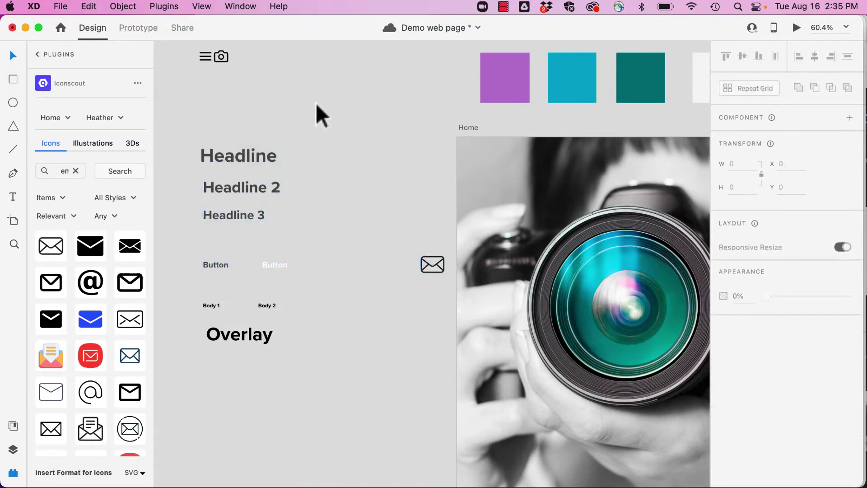
Move the camera icon just above the envelope icon and scale the envelope down to about 46 x 33 px.
{"action": "left_click", "coordinate": [435, 264]}
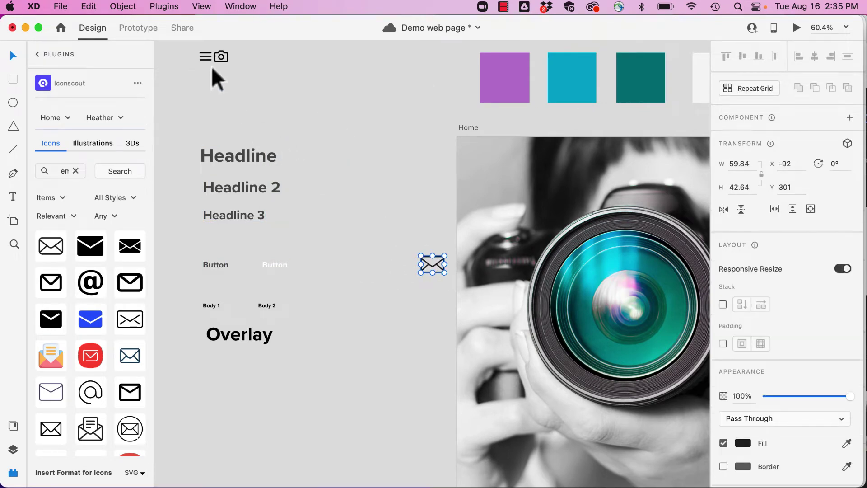
{"action": "left_click_drag", "start_coordinate": [445, 272], "coordinate": [441, 274]}
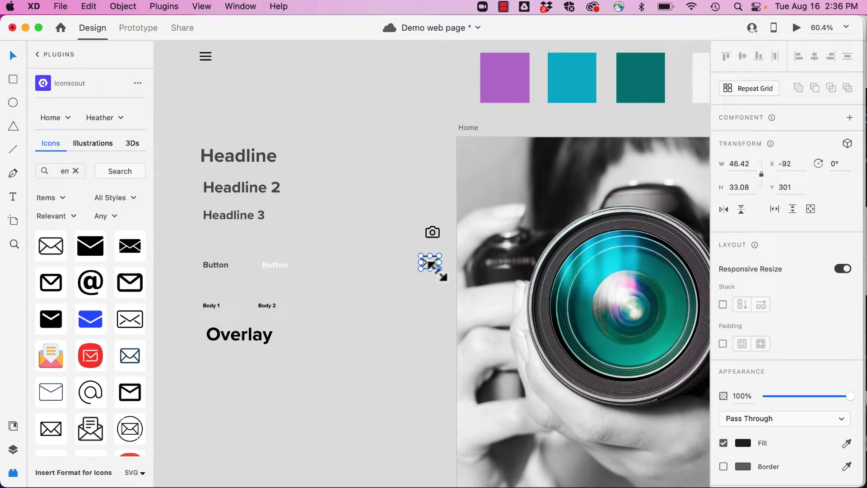
{"action": "left_click", "coordinate": [409, 315]}
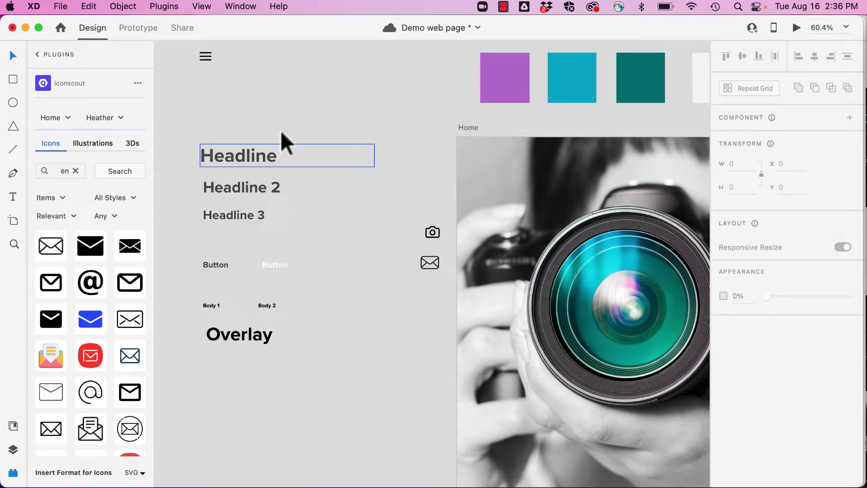
Move the menu icon above the camera icon, just outside the Home artboard's left edge.
{"action": "left_click_drag", "start_coordinate": [204, 58], "coordinate": [429, 196]}
{"action": "scroll", "coordinate": [428, 197], "scroll_direction": "right", "scroll_amount": 6}
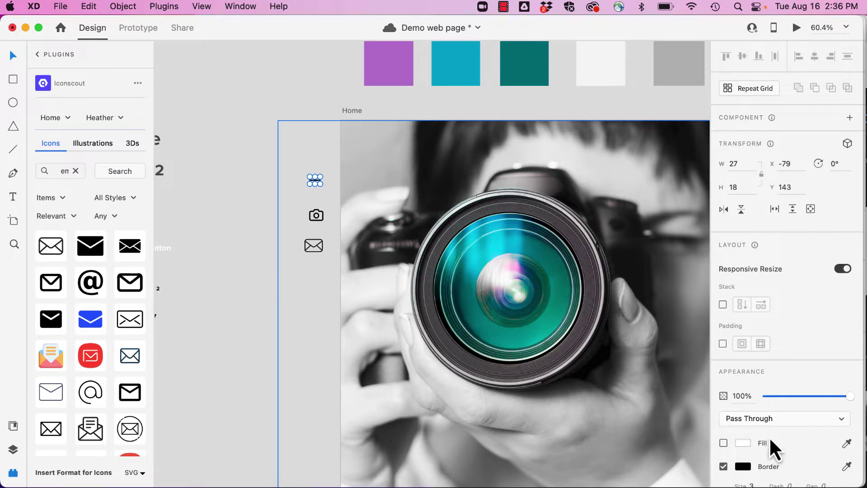
Recolor the menu icon's border with the dark teal sampled from the palette swatch above the Home artboard.
{"action": "scroll", "coordinate": [768, 436], "scroll_direction": "down", "scroll_amount": 3}
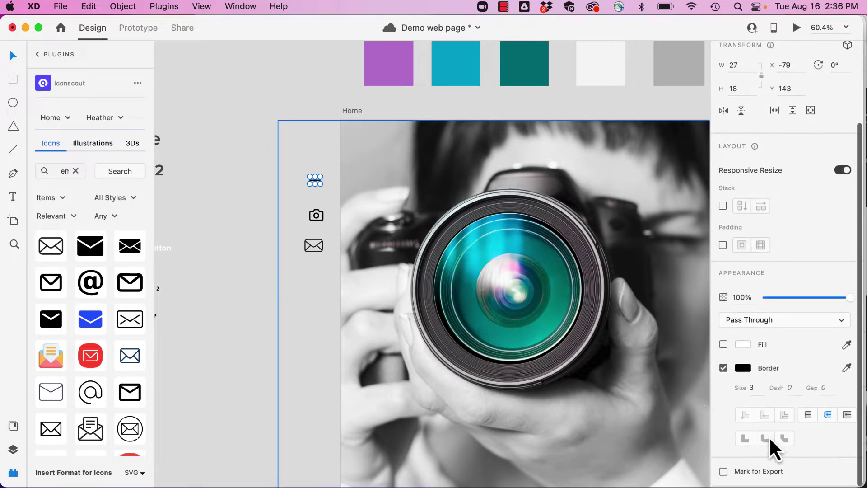
{"action": "left_click", "coordinate": [744, 369]}
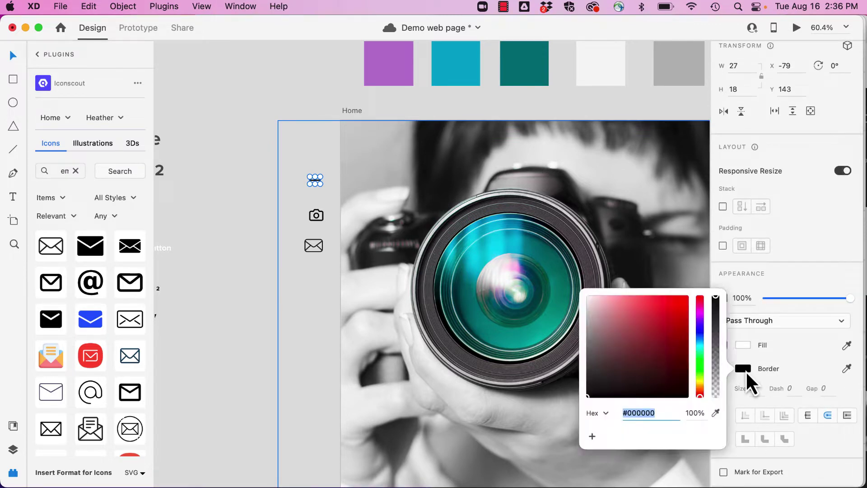
{"action": "left_click", "coordinate": [846, 369]}
{"action": "left_click", "coordinate": [534, 70]}
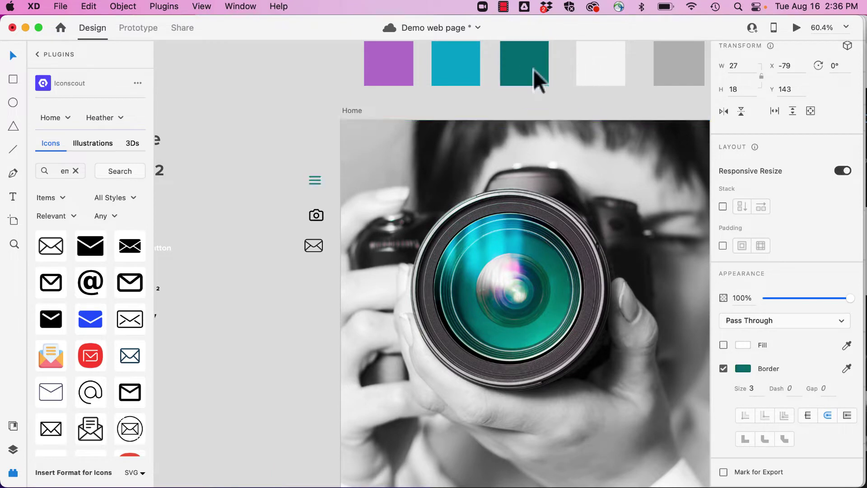
Recolor the camera and envelope icons with the same dark teal swatch and scale the envelope down slightly.
{"action": "left_click", "coordinate": [316, 215]}
{"action": "left_click", "coordinate": [520, 66]}
{"action": "left_click", "coordinate": [313, 245]}
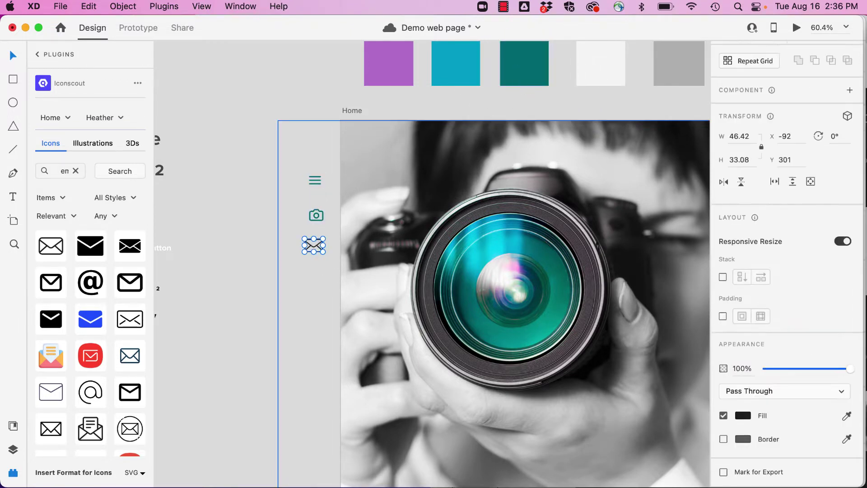
{"action": "left_click", "coordinate": [848, 415]}
{"action": "left_click", "coordinate": [523, 66]}
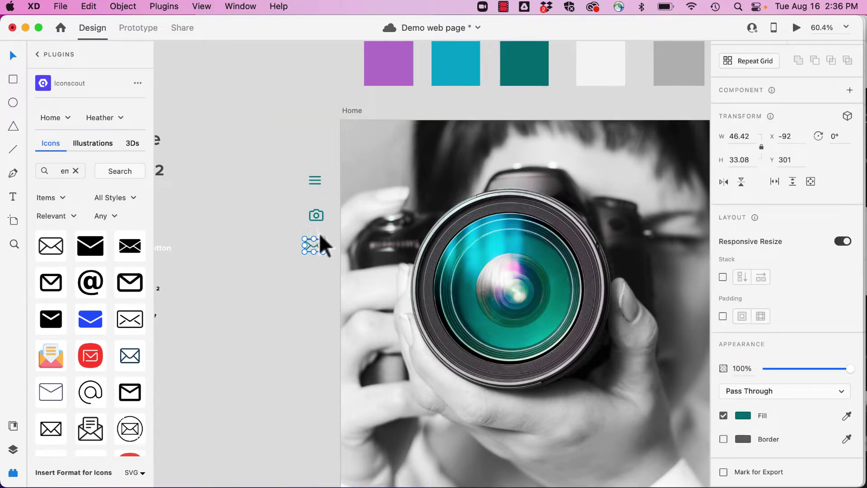
{"action": "left_click_drag", "start_coordinate": [322, 252], "coordinate": [321, 251]}
{"action": "left_click", "coordinate": [319, 263]}
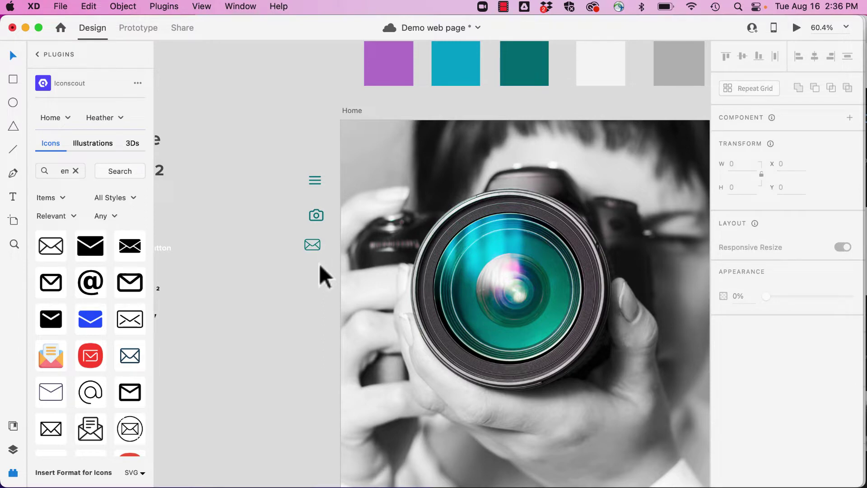
Leave the Iconscout plugin and draw a rectangle about 206 x 59 px on the pasteboard below the envelope icon.
{"action": "scroll", "coordinate": [262, 292], "scroll_direction": "down", "scroll_amount": 3}
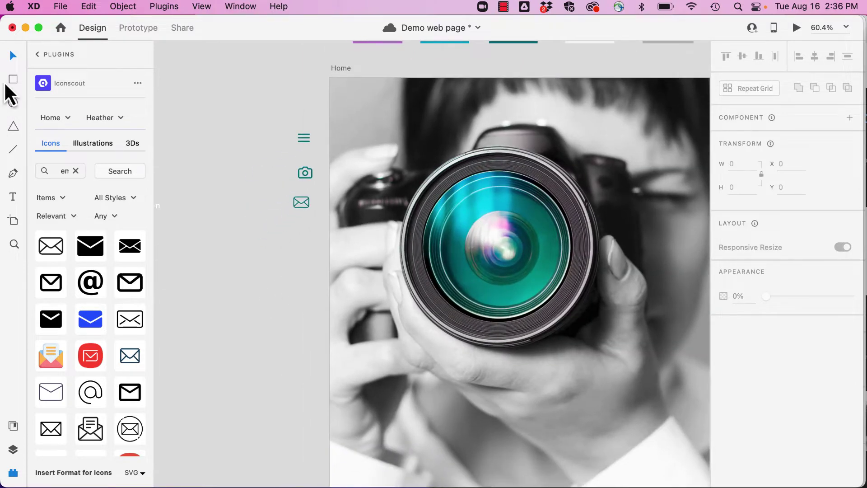
{"action": "left_click", "coordinate": [37, 55]}
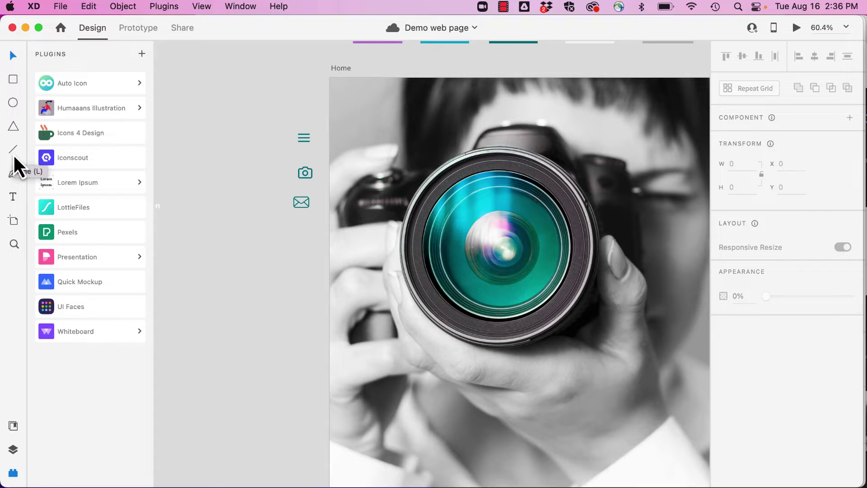
{"action": "left_click", "coordinate": [13, 79]}
{"action": "left_click_drag", "start_coordinate": [223, 234], "coordinate": [303, 260]}
{"action": "left_click_drag", "start_coordinate": [303, 259], "coordinate": [302, 258]}
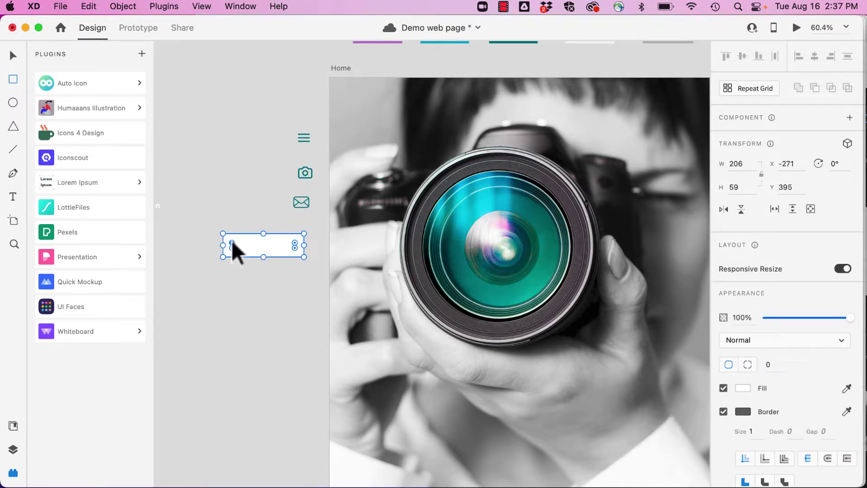
Round the rectangle's corners to a radius of 12 and switch to separate radii for each corner.
{"action": "mouse_move", "coordinate": [232, 242]}
{"action": "left_mouse_down"}
{"action": "mouse_move", "coordinate": [238, 248]}
{"action": "mouse_move", "coordinate": [227, 243]}
{"action": "left_mouse_up"}
{"action": "left_click", "coordinate": [769, 365]}
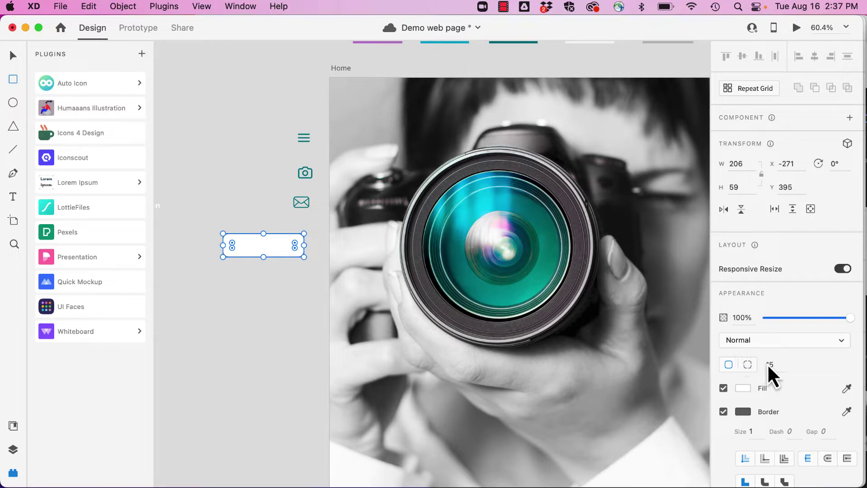
{"action": "type", "text": "12"}
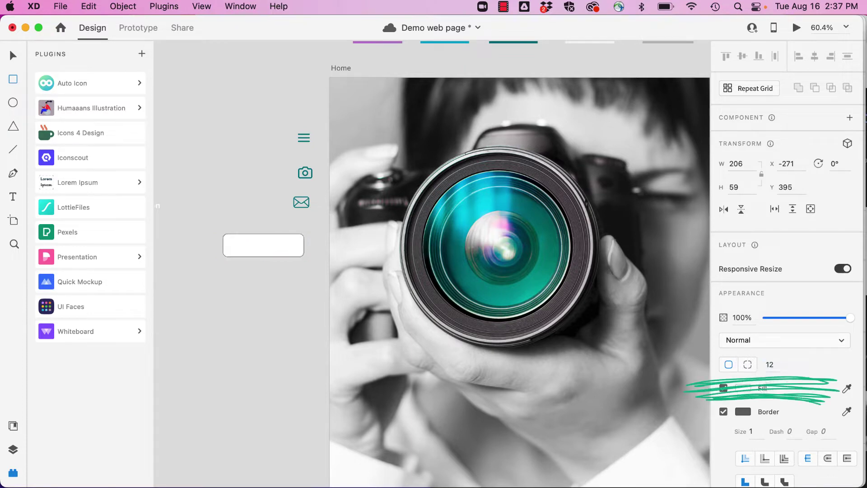
{"action": "key", "text": "Return"}
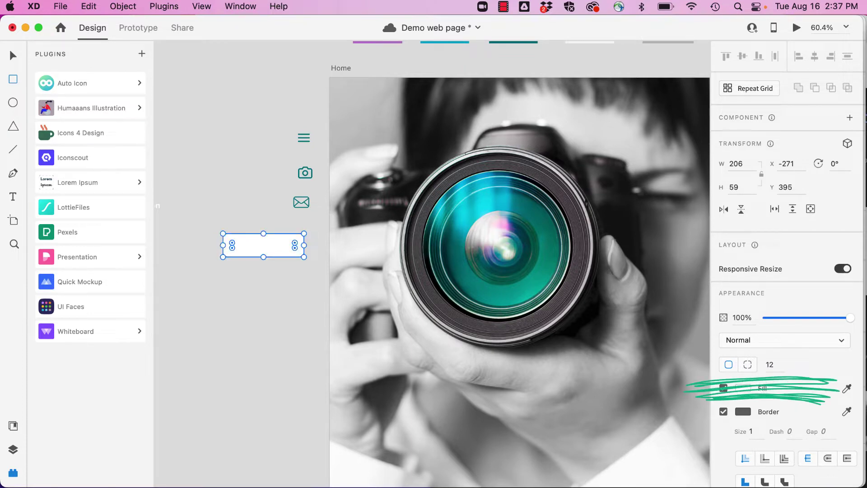
{"action": "left_click", "coordinate": [747, 364]}
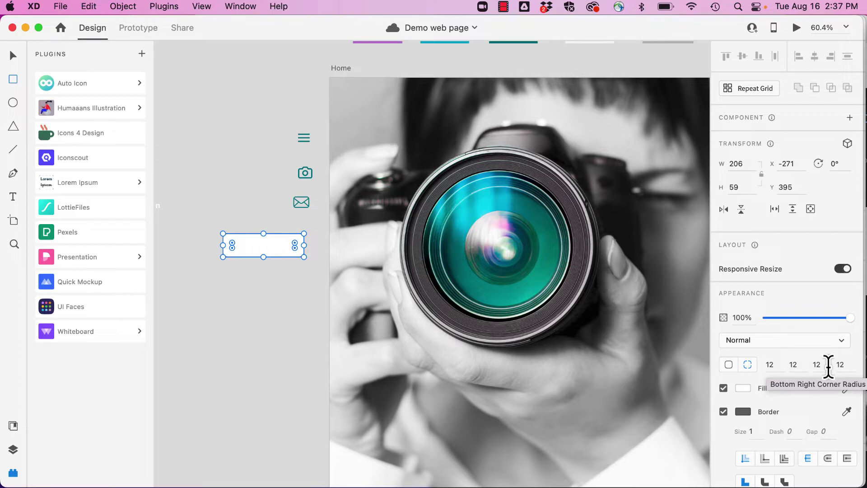
Fill the rounded rectangle with the #007B85 document color and sample that teal for its border.
{"action": "left_click", "coordinate": [847, 411]}
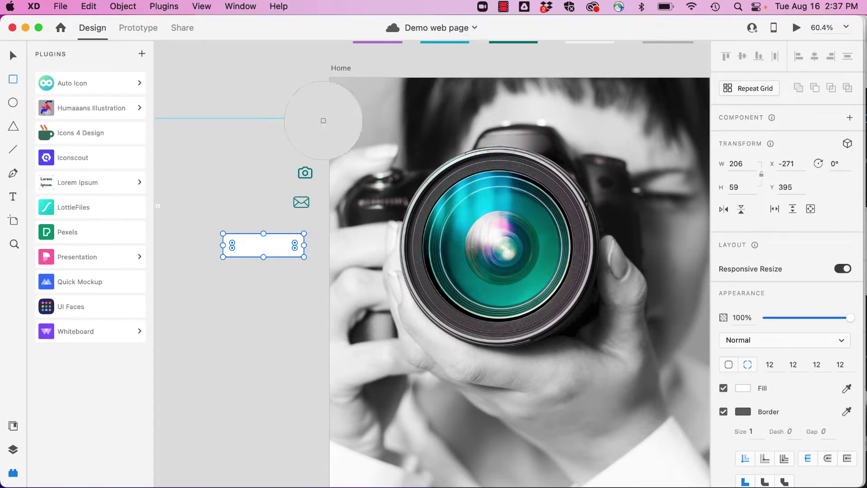
{"action": "key", "text": "Escape"}
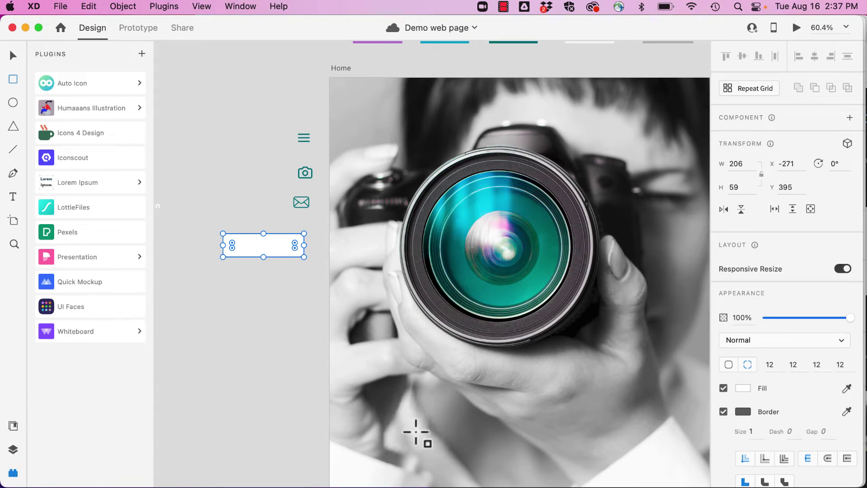
{"action": "left_click", "coordinate": [13, 426]}
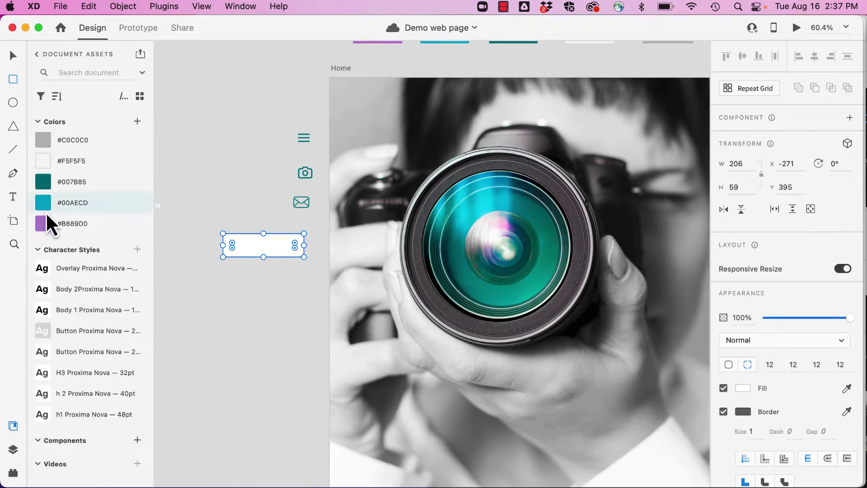
{"action": "left_click", "coordinate": [47, 184]}
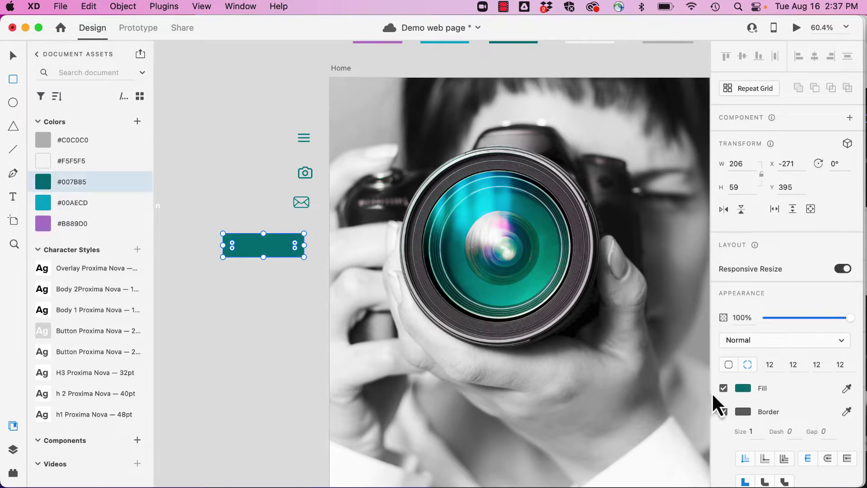
{"action": "left_click", "coordinate": [723, 412]}
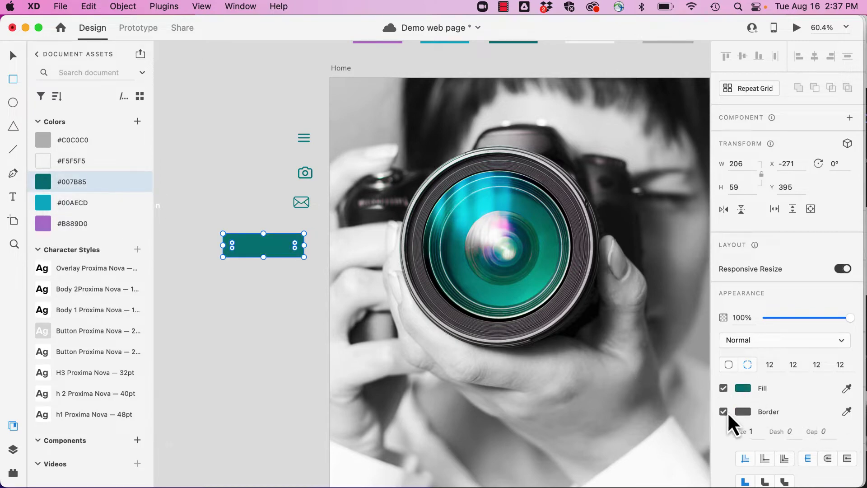
{"action": "left_click", "coordinate": [846, 412]}
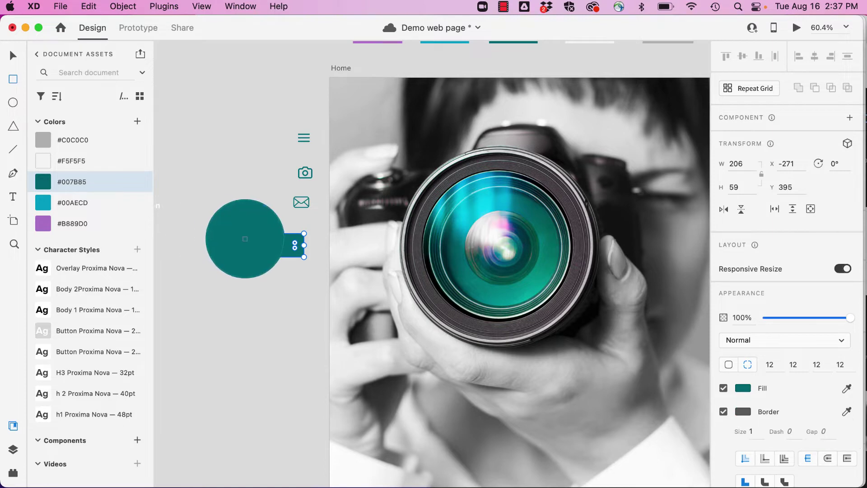
{"action": "left_click", "coordinate": [245, 239]}
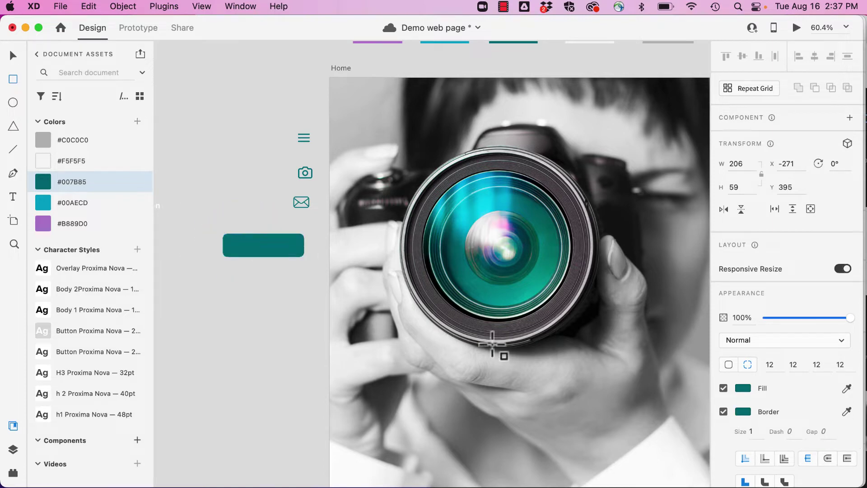
Change the rounded rectangle's fill to white #FFFFFF and set its border size to 2.
{"action": "left_click", "coordinate": [723, 388]}
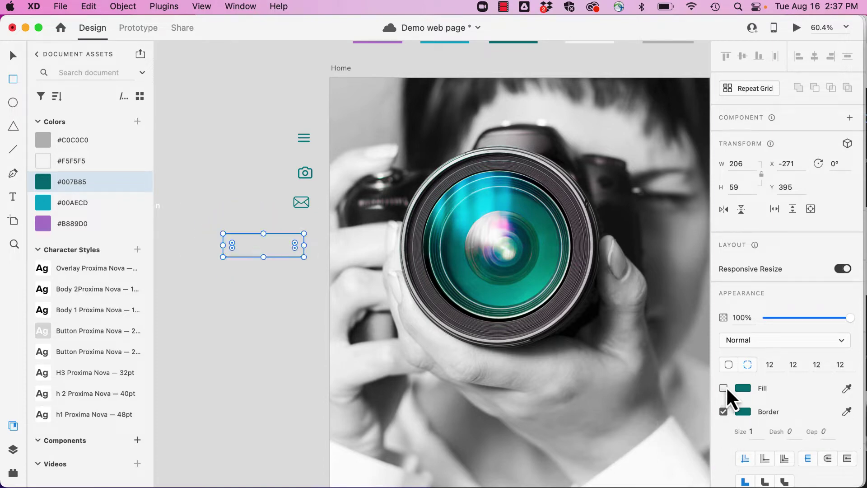
{"action": "left_click", "coordinate": [749, 391]}
{"action": "left_click_drag", "start_coordinate": [604, 333], "coordinate": [570, 321]}
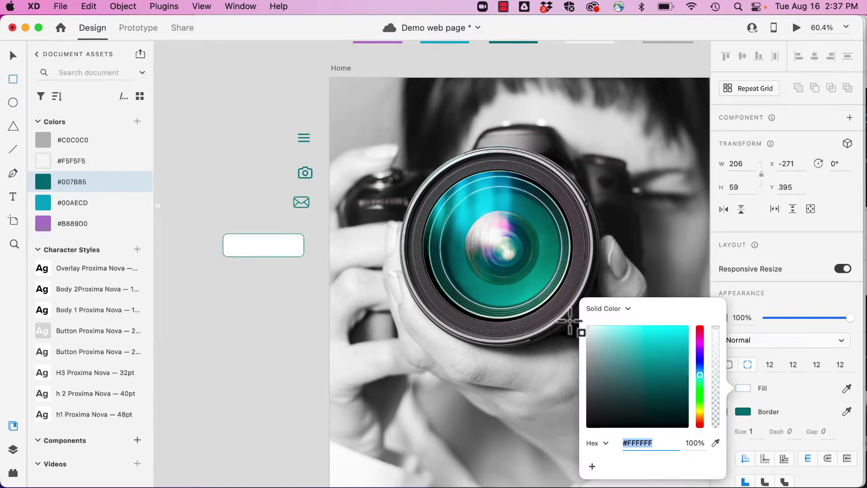
{"action": "left_click", "coordinate": [753, 432]}
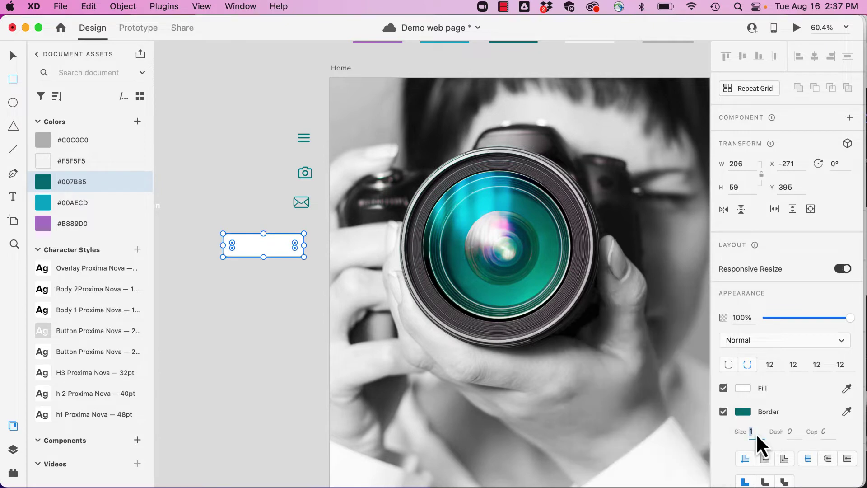
{"action": "type", "text": "2"}
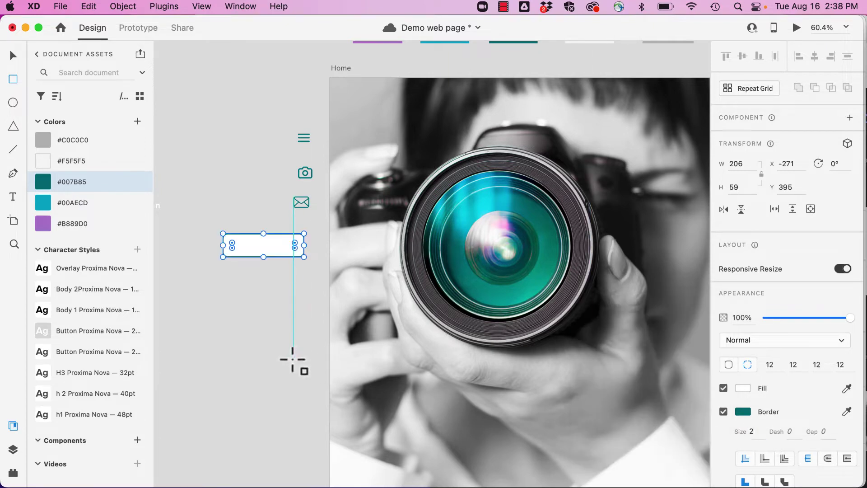
Create an area text box about 188 px wide below the rounded rectangle and enter "Read More".
{"action": "type", "text": "t"}
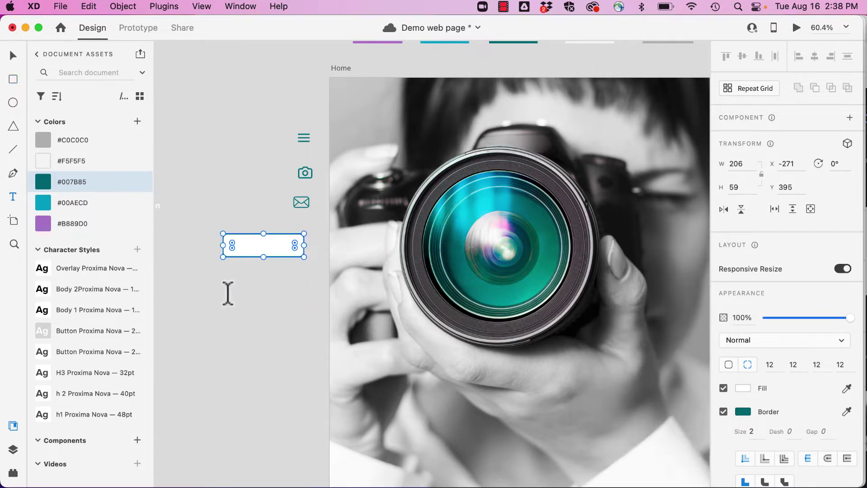
{"action": "key", "text": "Escape"}
{"action": "left_click_drag", "start_coordinate": [227, 278], "coordinate": [301, 298]}
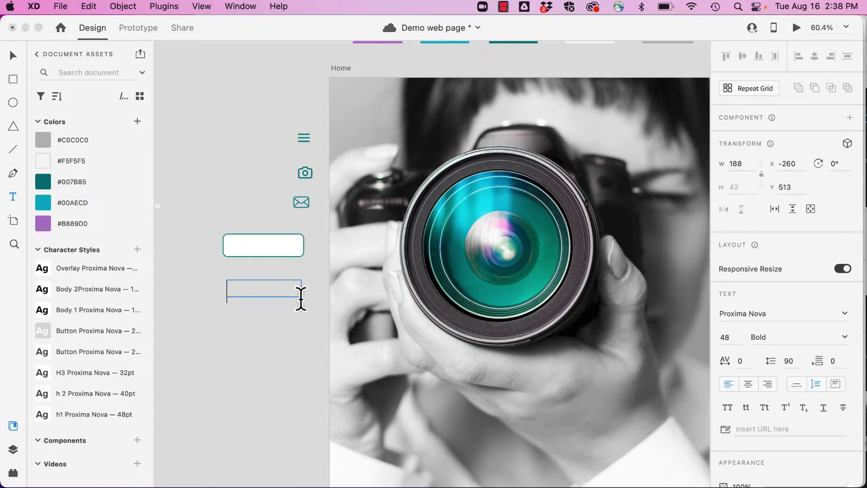
{"action": "type", "text": "Read"}
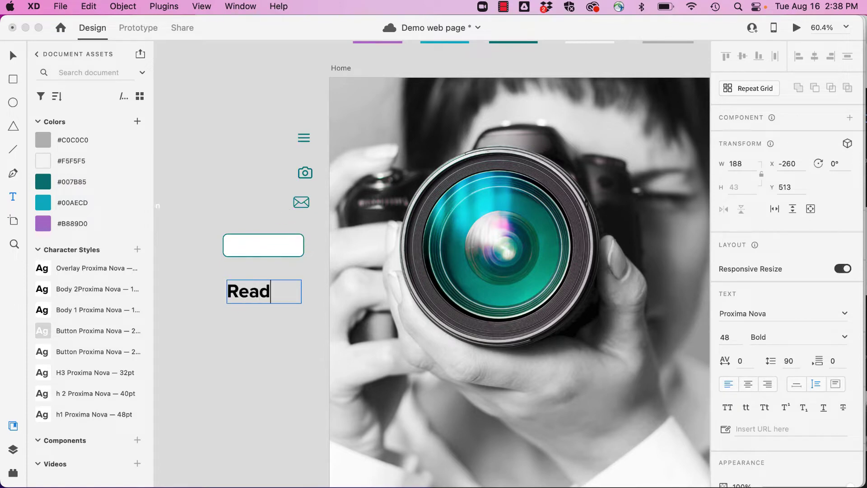
{"action": "type", "text": " More"}
Apply the dark Button Proxima Nova 21pt character style to all of the "Read More" text.
{"action": "key", "text": "super+a"}
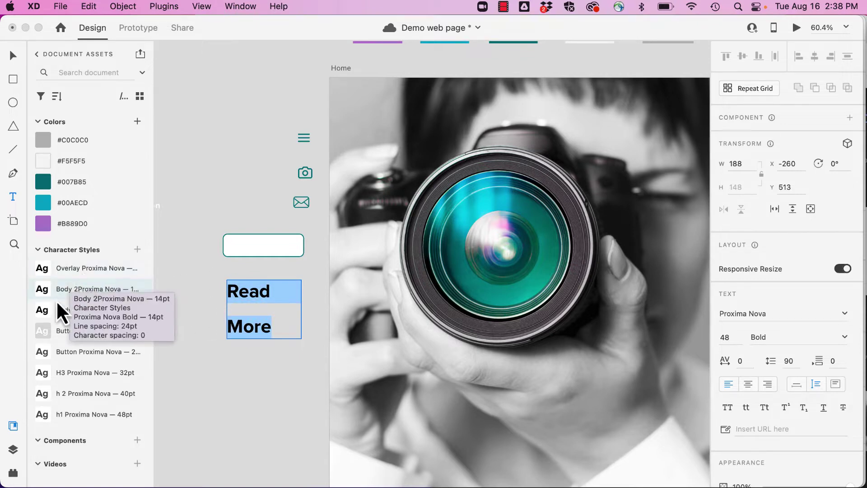
{"action": "left_click", "coordinate": [44, 355]}
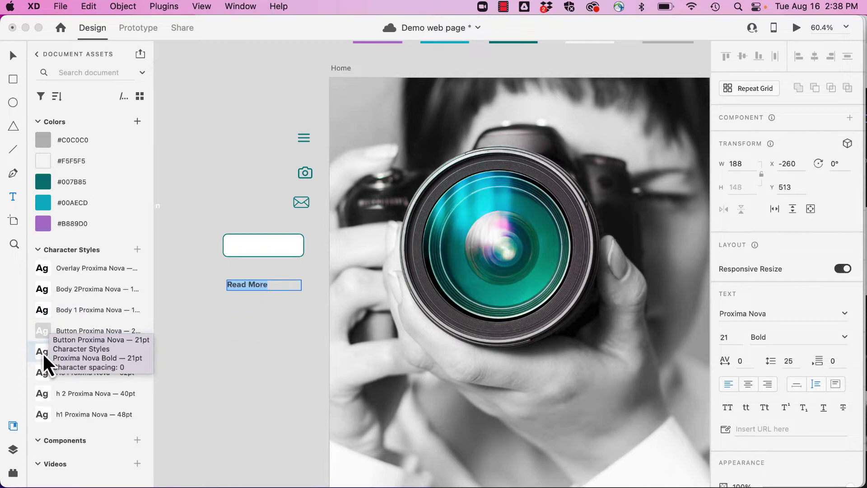
{"action": "left_click", "coordinate": [13, 55]}
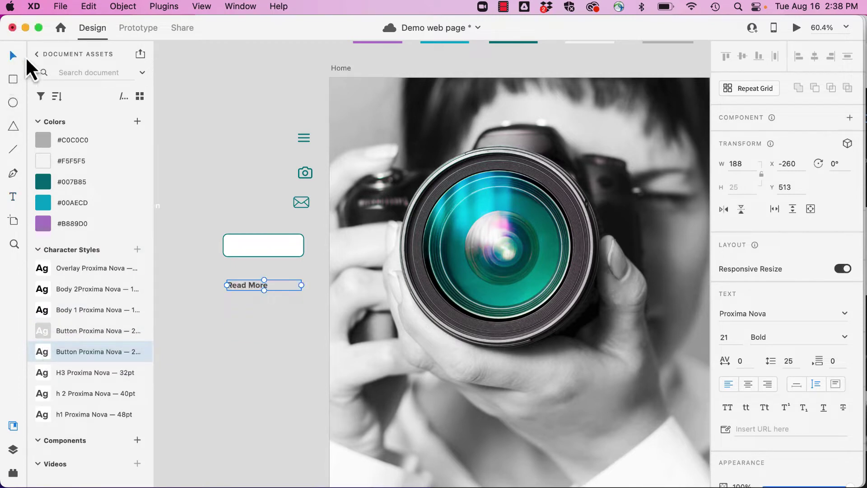
Color the "Read More" text with the #007B85 document color and move it onto the white rounded rectangle.
{"action": "scroll", "coordinate": [786, 378], "scroll_direction": "down", "scroll_amount": 5}
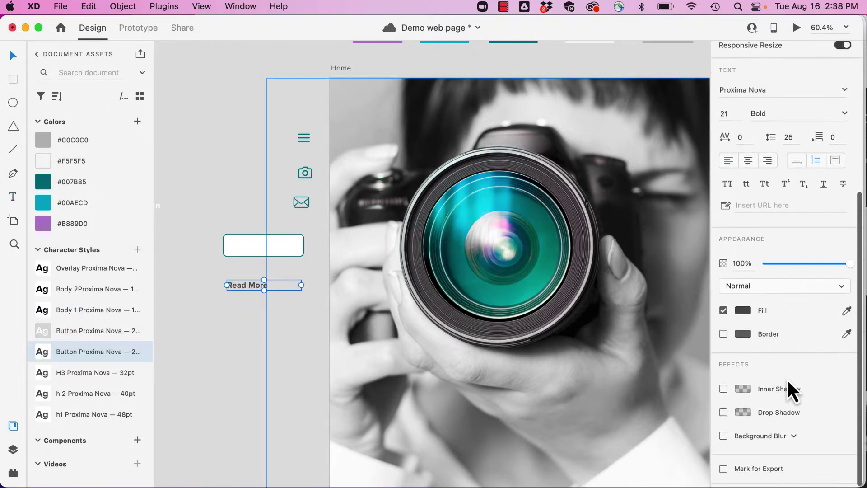
{"action": "left_click", "coordinate": [744, 313]}
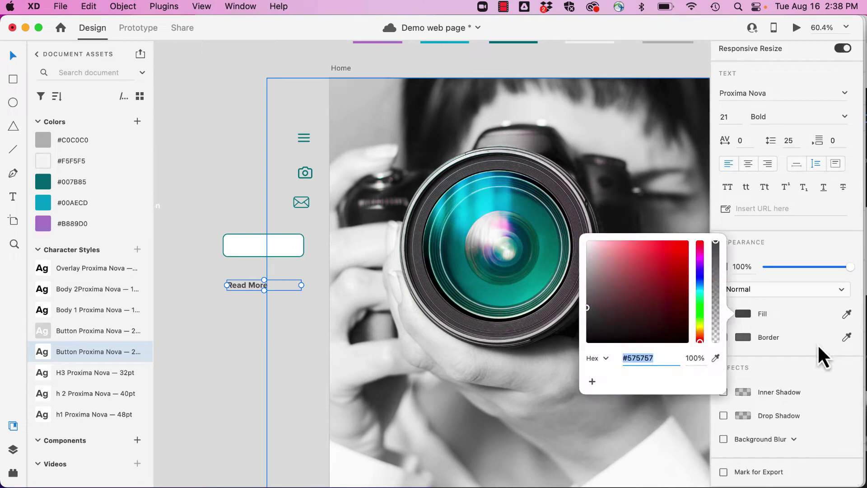
{"action": "left_click", "coordinate": [846, 314]}
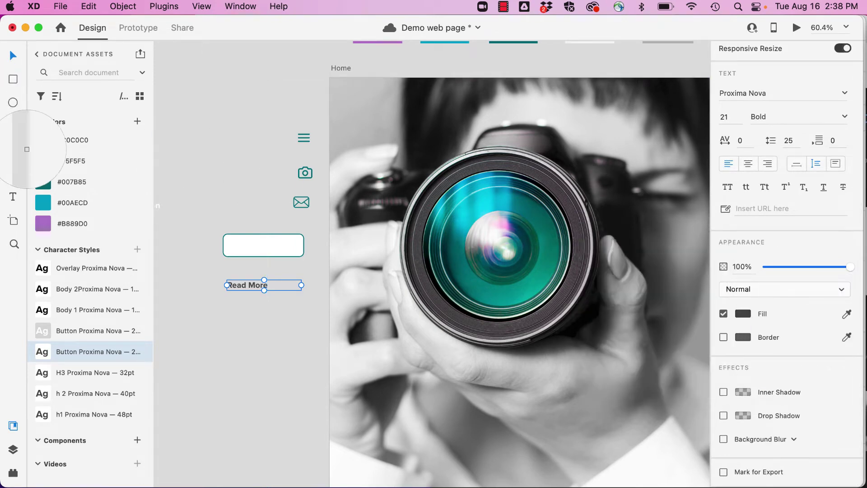
{"action": "left_click", "coordinate": [44, 177]}
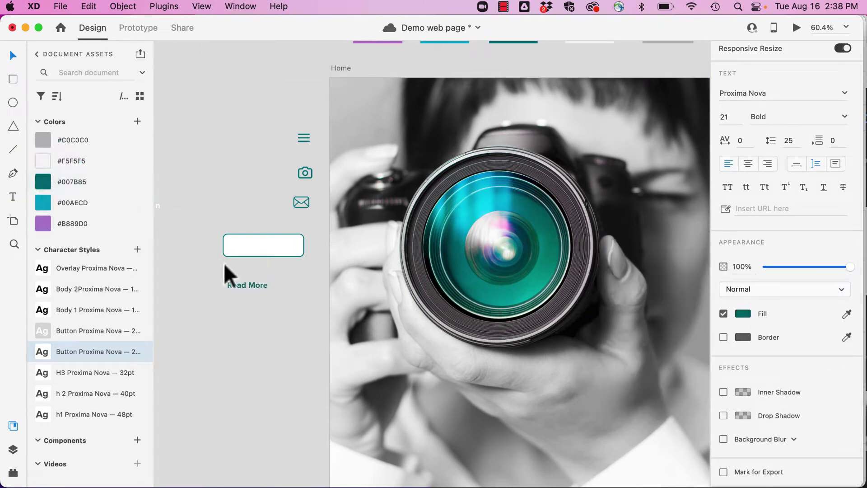
{"action": "left_click_drag", "start_coordinate": [242, 284], "coordinate": [245, 245]}
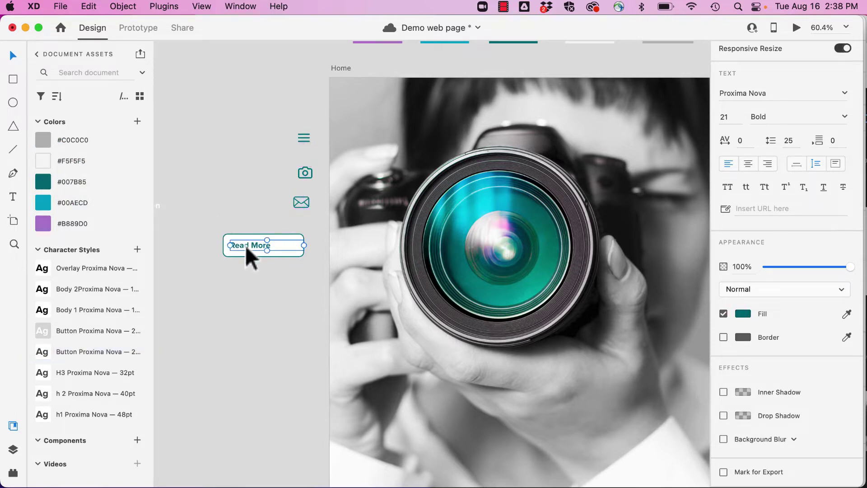
Center-align the "Read More" text, center it on the white rounded rectangle, and group the two objects.
{"action": "left_click", "coordinate": [746, 167]}
{"action": "left_click_drag", "start_coordinate": [278, 243], "coordinate": [274, 245]}
{"action": "left_click", "coordinate": [286, 255], "text": "shift"}
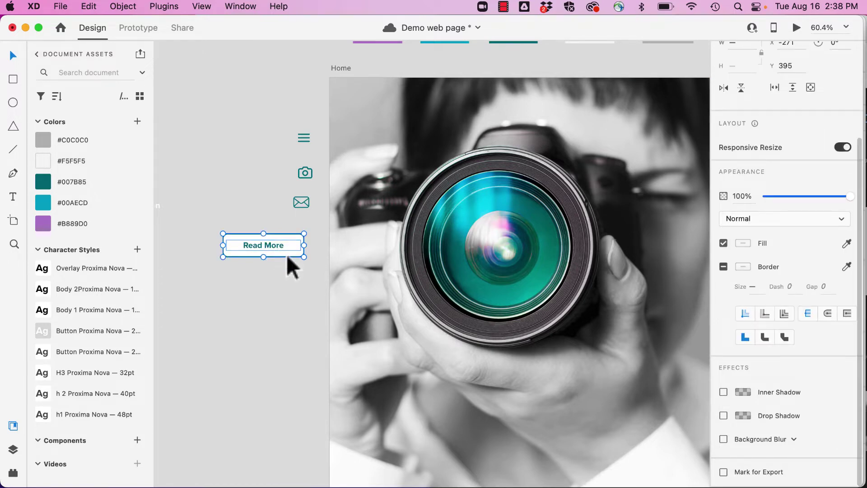
{"action": "scroll", "coordinate": [787, 119], "scroll_direction": "up", "scroll_amount": 5}
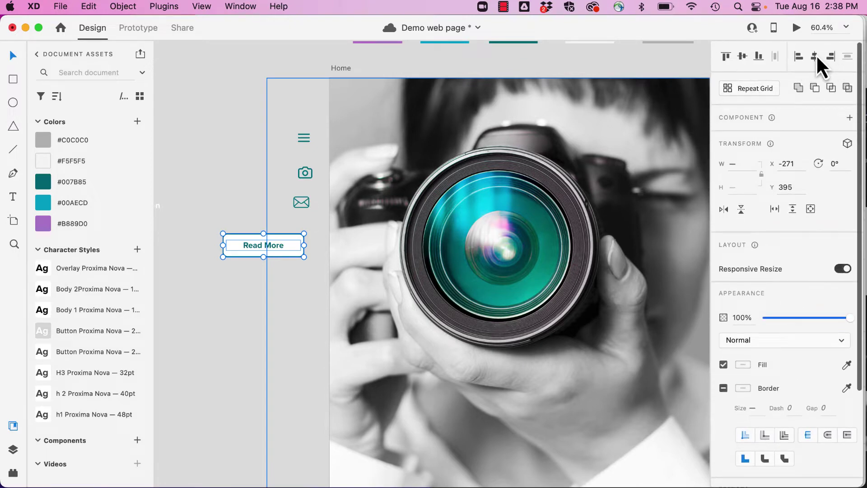
{"action": "key", "text": "super+g"}
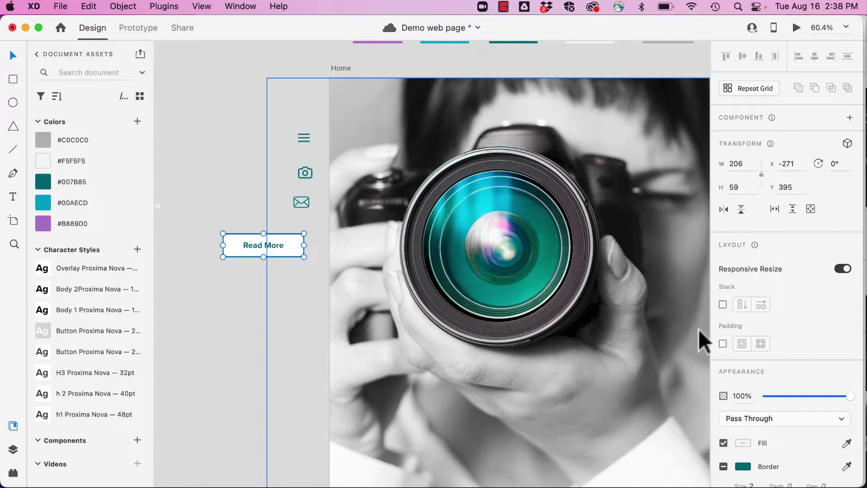
Show the layout grid on the Home artboard and hide it again.
{"action": "left_click", "coordinate": [343, 69]}
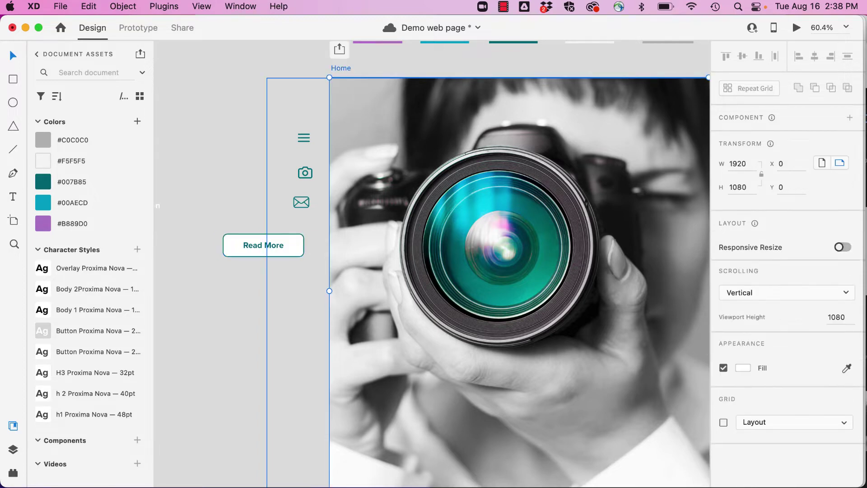
{"action": "left_click", "coordinate": [724, 422]}
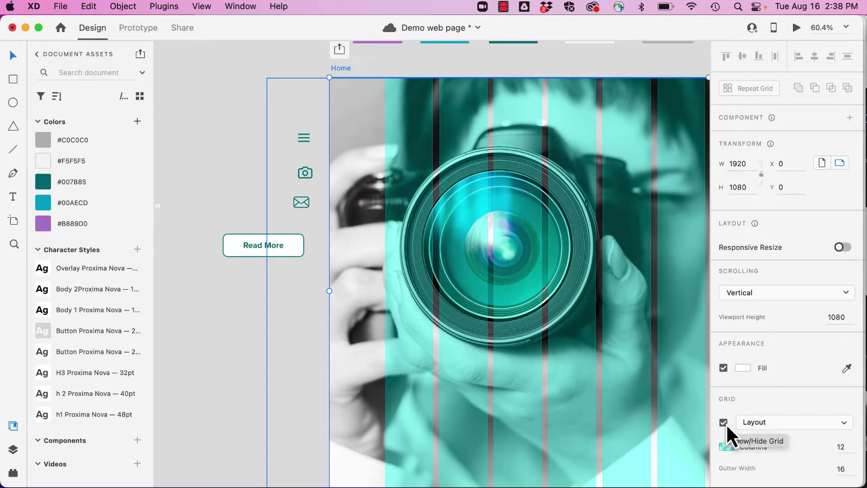
{"action": "left_click", "coordinate": [725, 423]}
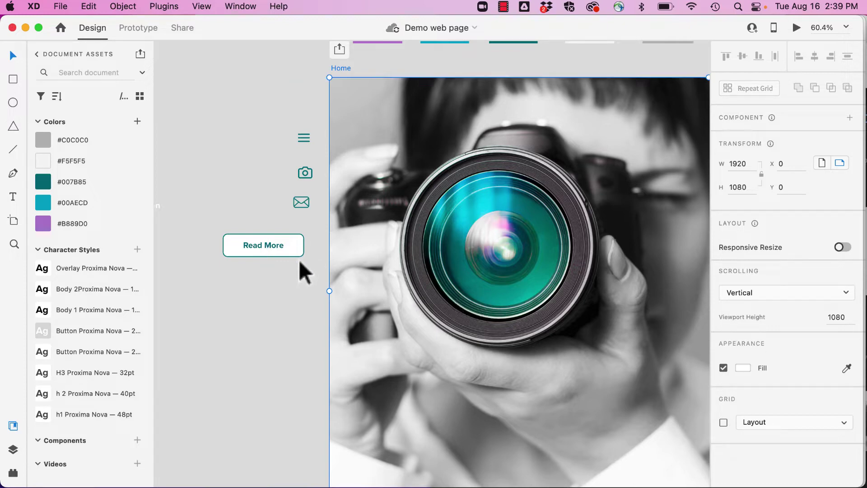
Move the menu icon to the Home artboard's upper-left corner at about X 46, Y 38, and the envelope icon onto its left edge.
{"action": "left_click_drag", "start_coordinate": [306, 137], "coordinate": [354, 96]}
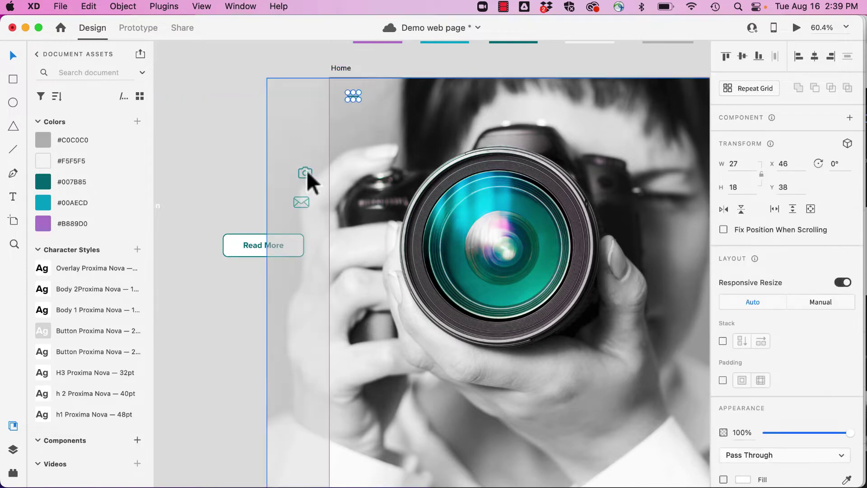
{"action": "left_click", "coordinate": [302, 187]}
{"action": "left_click", "coordinate": [300, 203]}
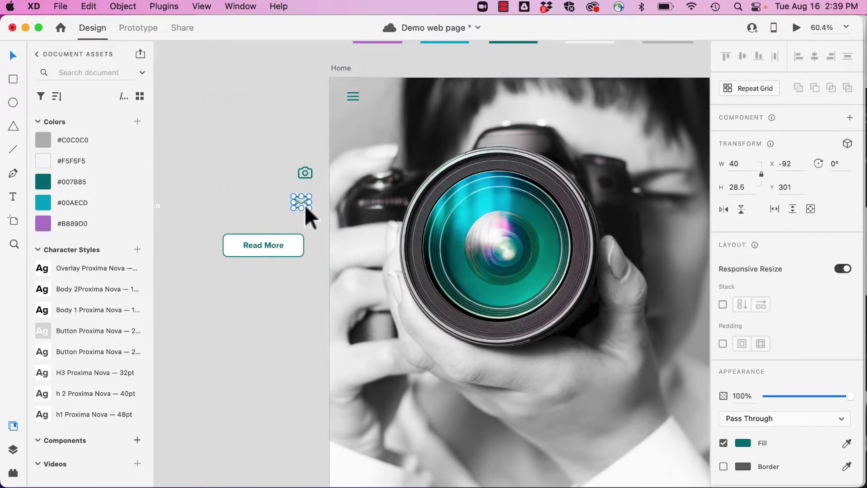
{"action": "key", "text": "Escape"}
{"action": "left_click", "coordinate": [300, 202]}
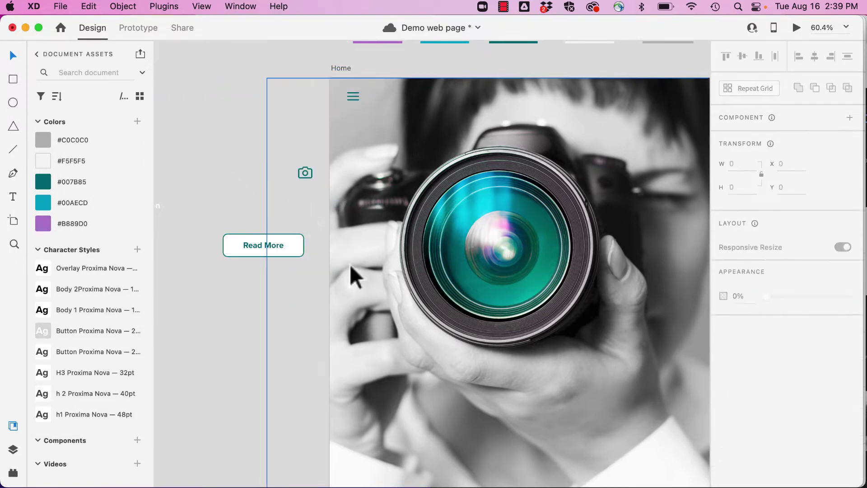
Move the camera icon into the upper-right corner of the Home artboard.
{"action": "scroll", "coordinate": [297, 225], "scroll_direction": "up", "scroll_amount": 5}
{"action": "left_click_drag", "start_coordinate": [316, 172], "coordinate": [451, 302]}
{"action": "scroll", "coordinate": [177, 199], "scroll_direction": "down", "scroll_amount": 5}
{"action": "left_click", "coordinate": [181, 192]}
{"action": "left_click_drag", "start_coordinate": [183, 195], "coordinate": [514, 139]}
Move the Read More button to the lower-right area of the Home artboard and save the document.
{"action": "scroll", "coordinate": [406, 180], "scroll_direction": "left", "scroll_amount": 5}
{"action": "scroll", "coordinate": [407, 180], "scroll_direction": "down", "scroll_amount": 2}
{"action": "left_click_drag", "start_coordinate": [240, 184], "coordinate": [556, 385]}
{"action": "left_click", "coordinate": [259, 355]}
{"action": "scroll", "coordinate": [261, 359], "scroll_direction": "right", "scroll_amount": 3}
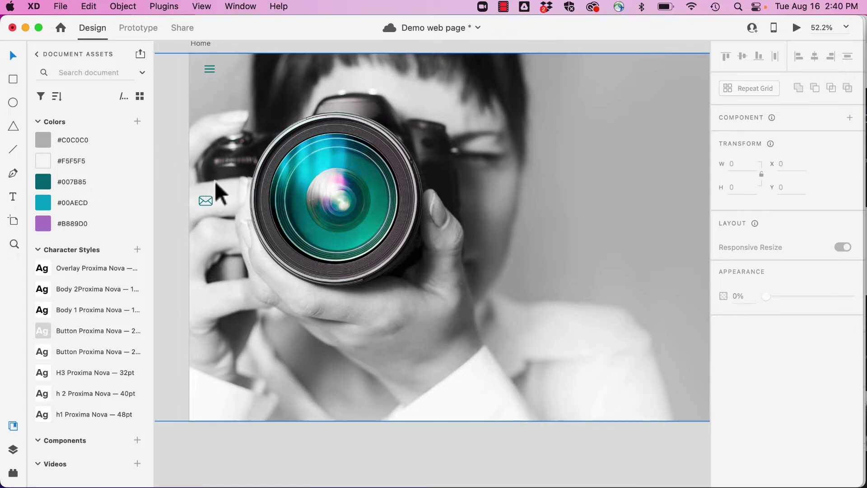
{"action": "key", "text": "super+s"}
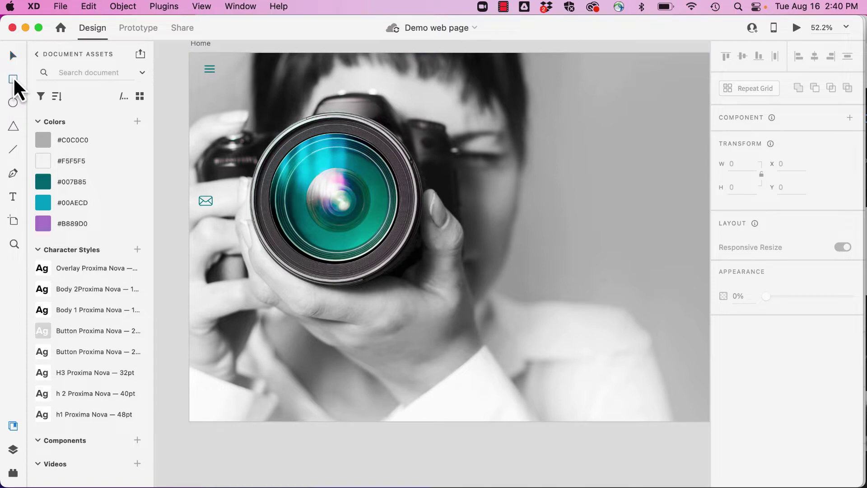
Draw a rectangle about 114 by 85 px over the envelope icon at the artboard's left edge and fill it with document color #C0C0C0.
{"action": "left_click", "coordinate": [13, 79]}
{"action": "left_click_drag", "start_coordinate": [189, 187], "coordinate": [228, 215]}
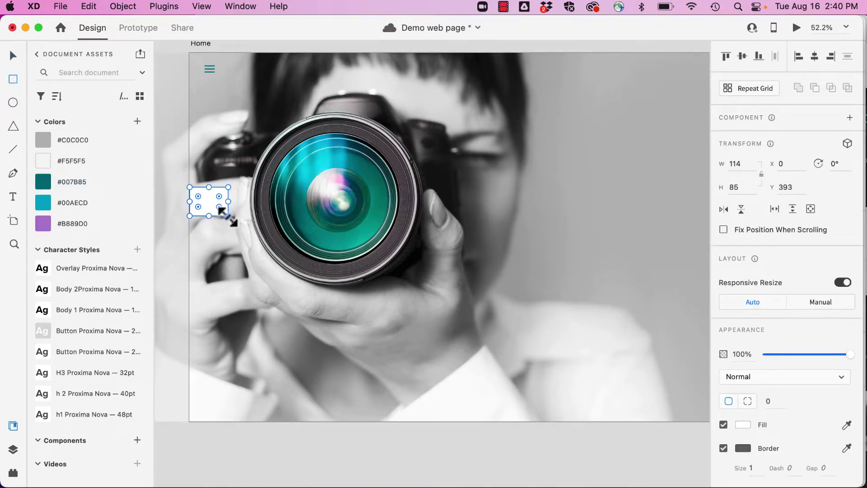
{"action": "left_click", "coordinate": [41, 145]}
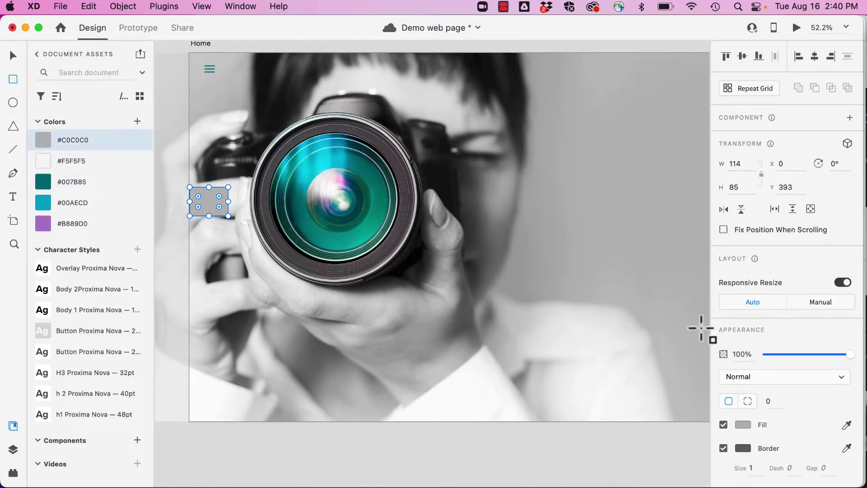
Set the gray rectangle's corner radius to 12 and shift it partly past the artboard's left edge to about X -29, Y 391.
{"action": "left_click", "coordinate": [768, 401]}
{"action": "type", "text": "1"}
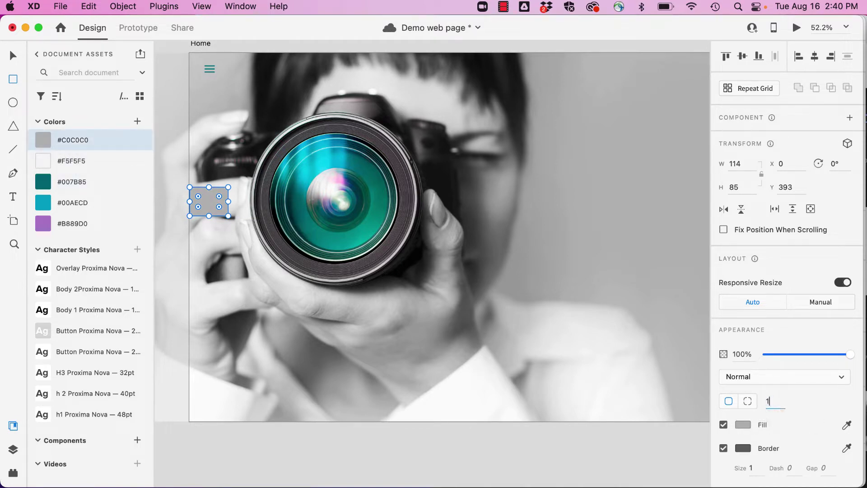
{"action": "type", "text": "2"}
{"action": "key", "text": "Return"}
{"action": "left_click_drag", "start_coordinate": [192, 201], "coordinate": [183, 201]}
{"action": "scroll", "coordinate": [217, 215], "scroll_direction": "up", "scroll_amount": 5}
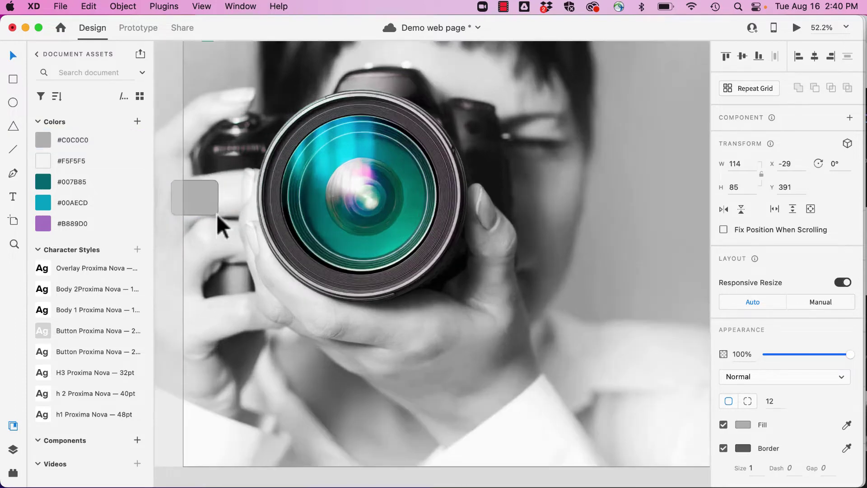
Remove the gray rectangle's border and place it beneath the envelope icon's group in the layer order.
{"action": "left_click", "coordinate": [723, 448]}
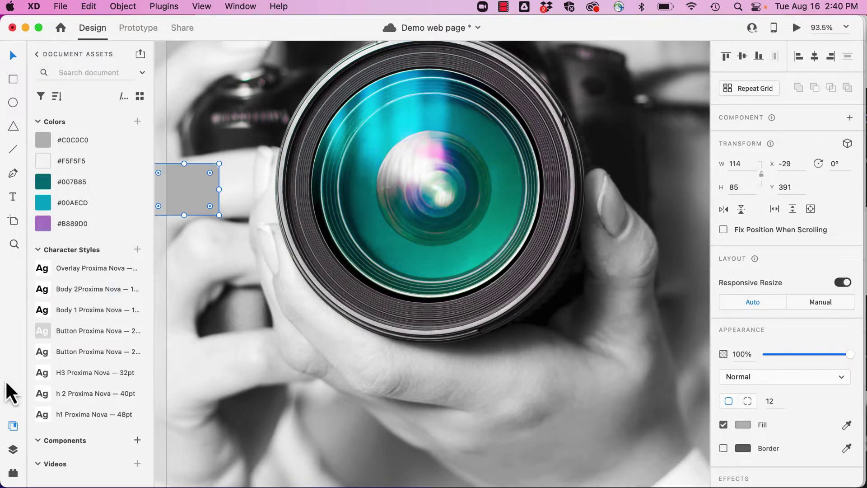
{"action": "left_click", "coordinate": [15, 447]}
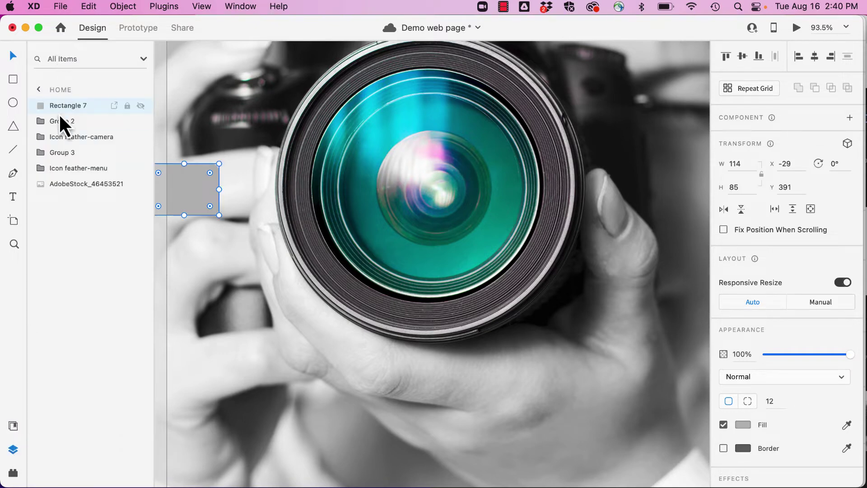
{"action": "left_click_drag", "start_coordinate": [60, 108], "coordinate": [63, 163]}
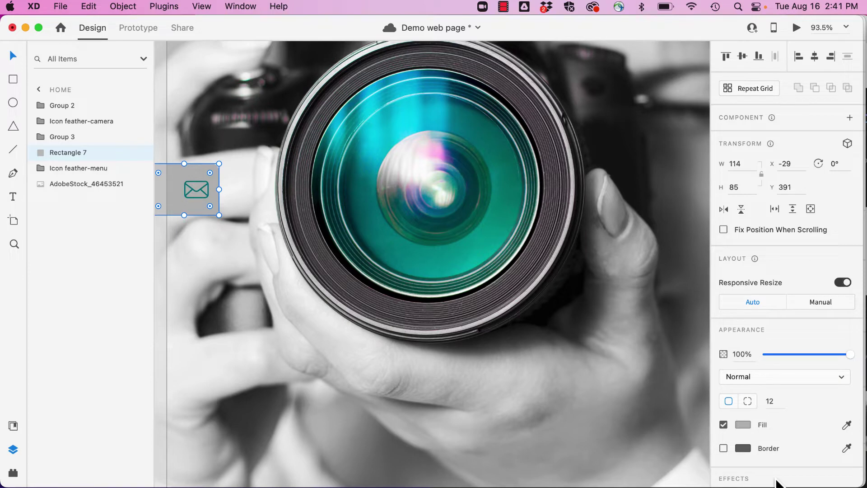
Add a background blur to the rectangle behind the envelope icon and set the blur's opacity to 14%.
{"action": "scroll", "coordinate": [793, 366], "scroll_direction": "down", "scroll_amount": 5}
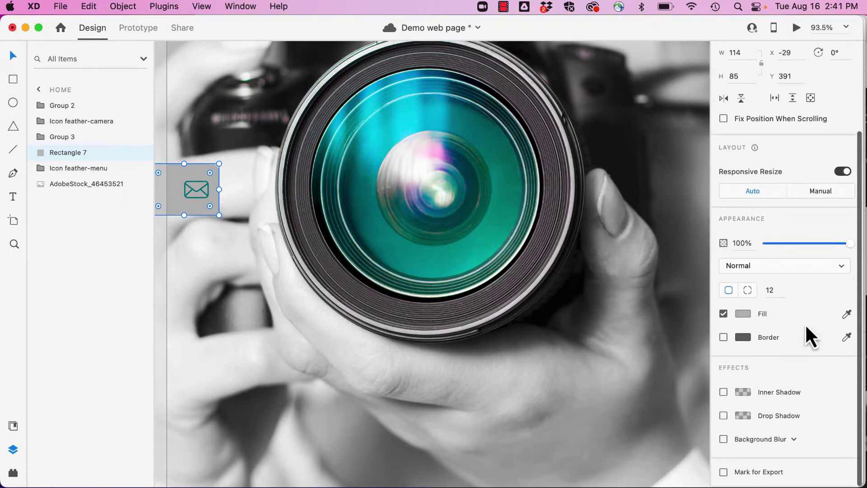
{"action": "left_click", "coordinate": [722, 439]}
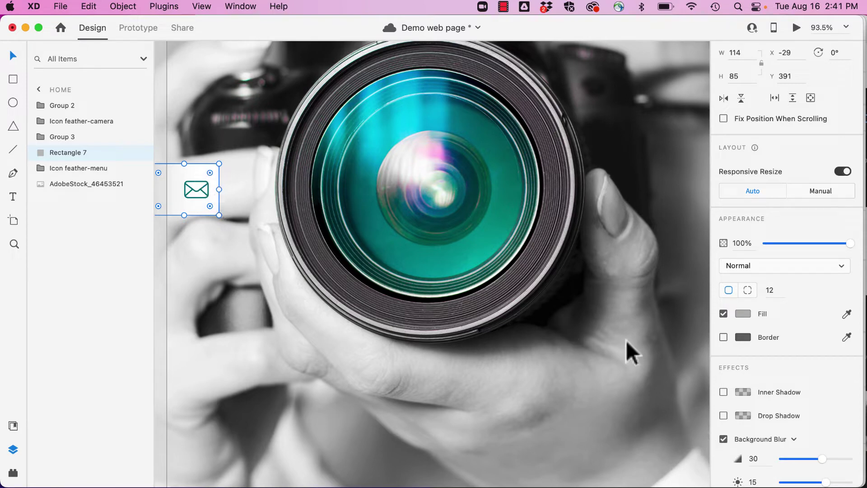
{"action": "scroll", "coordinate": [767, 380], "scroll_direction": "down", "scroll_amount": 3}
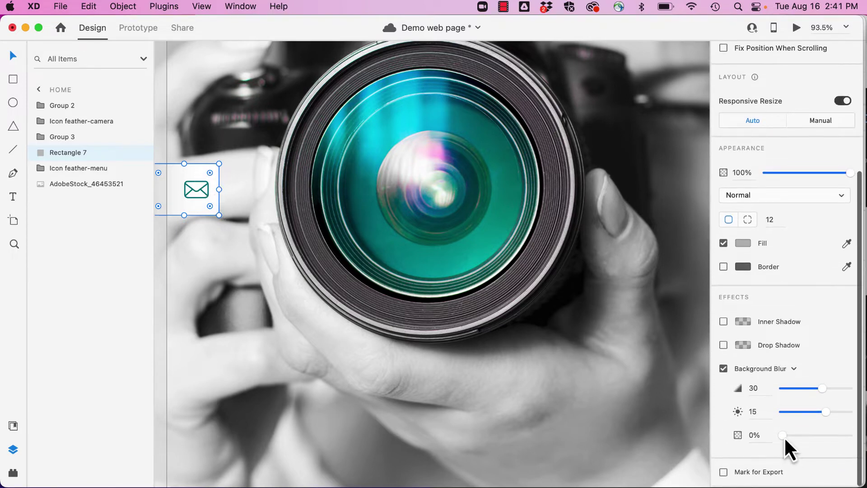
{"action": "mouse_move", "coordinate": [783, 436]}
{"action": "left_mouse_down"}
{"action": "mouse_move", "coordinate": [805, 436]}
{"action": "mouse_move", "coordinate": [789, 434]}
{"action": "left_mouse_up"}
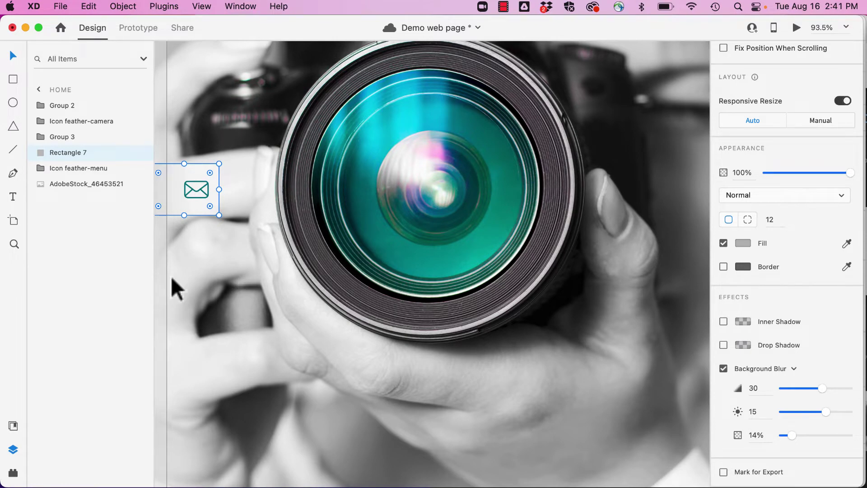
Create an area text box about 643 px wide on the photo's empty upper-right area and enter "Subtitle".
{"action": "scroll", "coordinate": [158, 141], "scroll_direction": "left", "scroll_amount": 2}
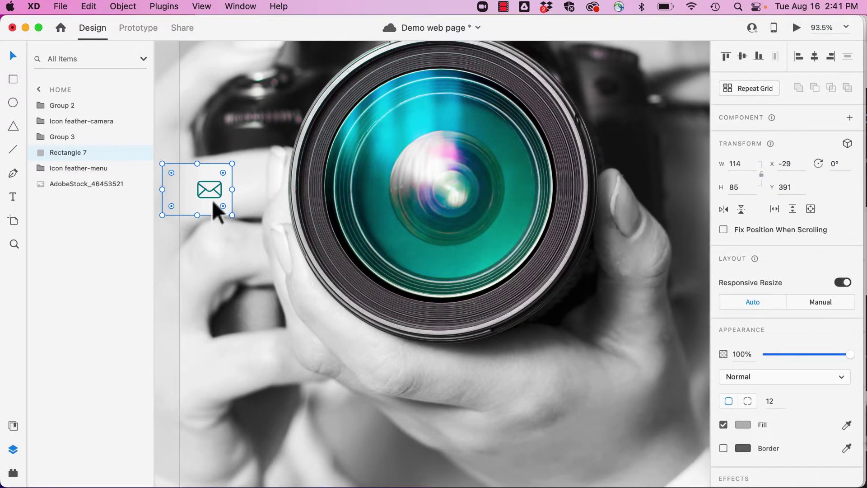
{"action": "scroll", "coordinate": [221, 362], "scroll_direction": "down", "scroll_amount": 5}
{"action": "scroll", "coordinate": [222, 362], "scroll_direction": "right", "scroll_amount": 10}
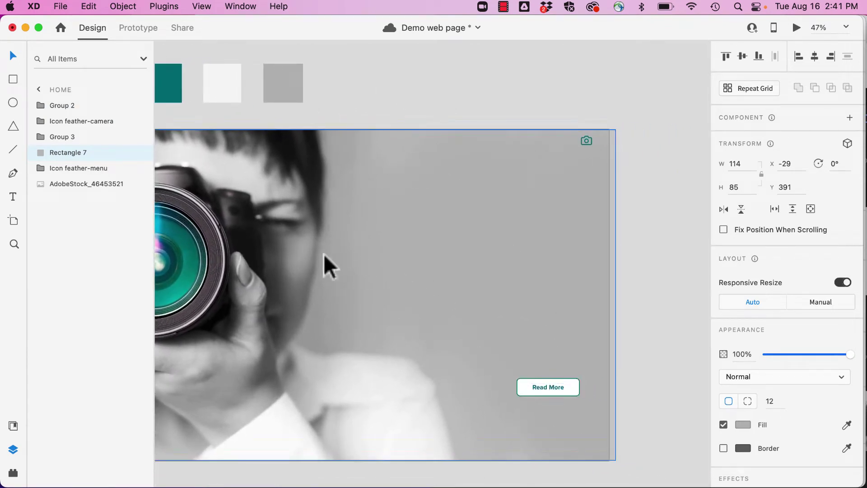
{"action": "left_click", "coordinate": [13, 196]}
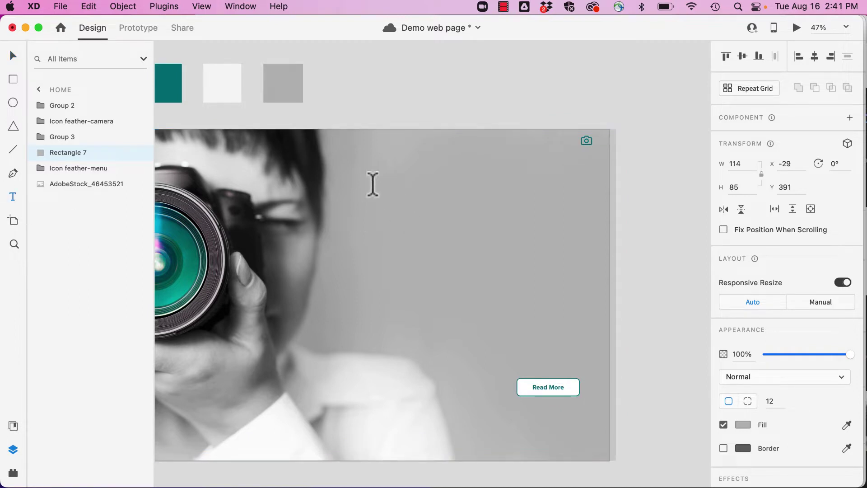
{"action": "left_click_drag", "start_coordinate": [368, 181], "coordinate": [566, 239]}
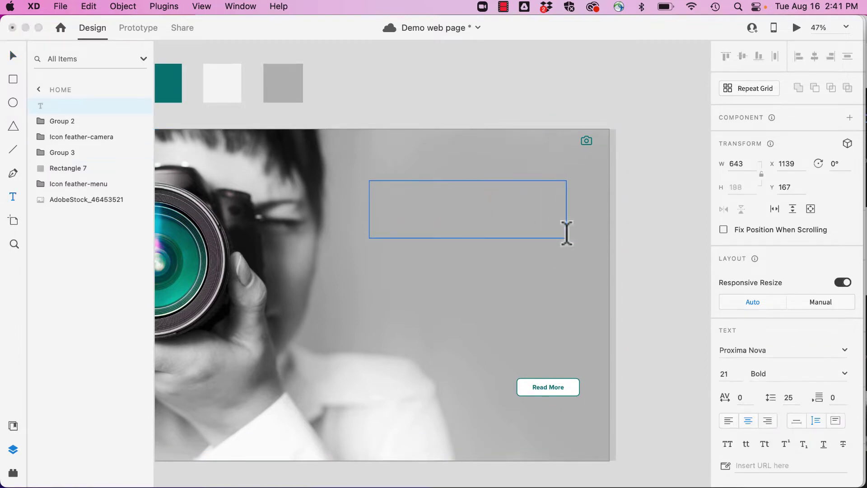
{"action": "type", "text": "subtit"}
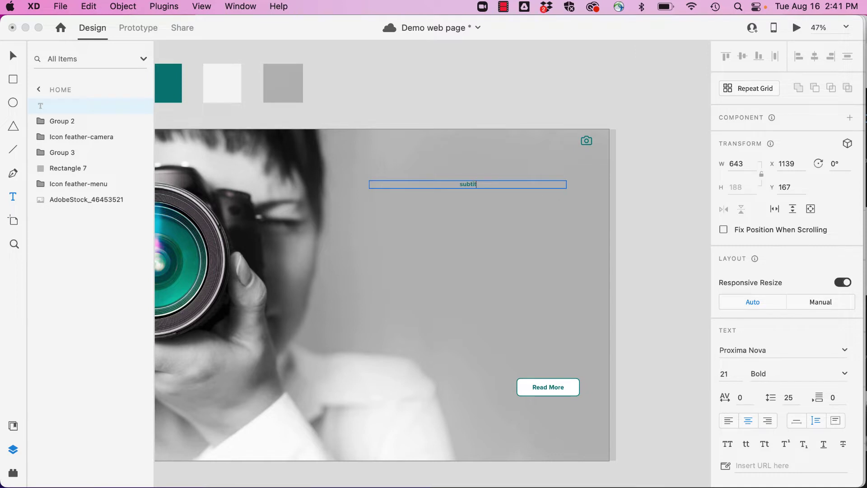
{"action": "type", "text": "le"}
Apply the H3 Proxima Nova 32pt character style to the "Subtitle" text and left-align it.
{"action": "left_click", "coordinate": [13, 425]}
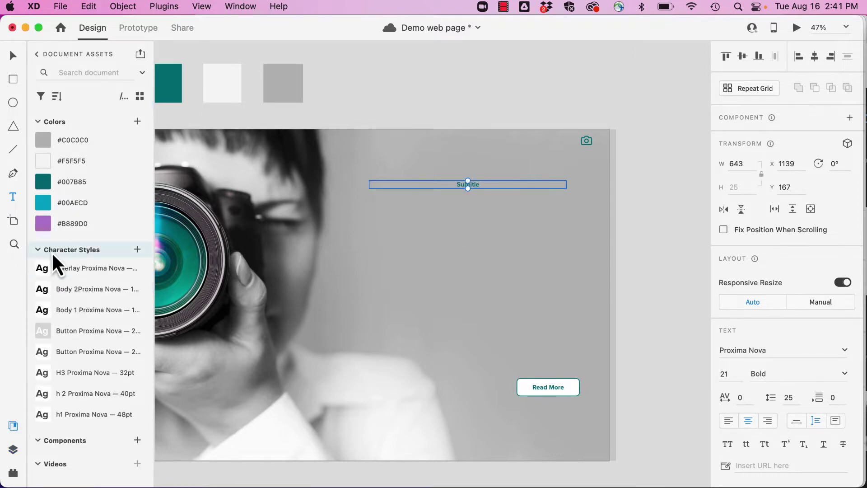
{"action": "left_click", "coordinate": [43, 372]}
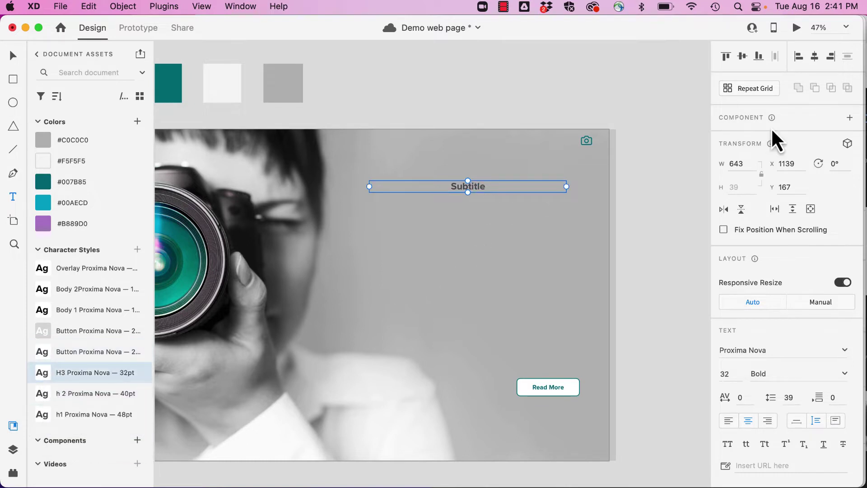
{"action": "left_click", "coordinate": [729, 420]}
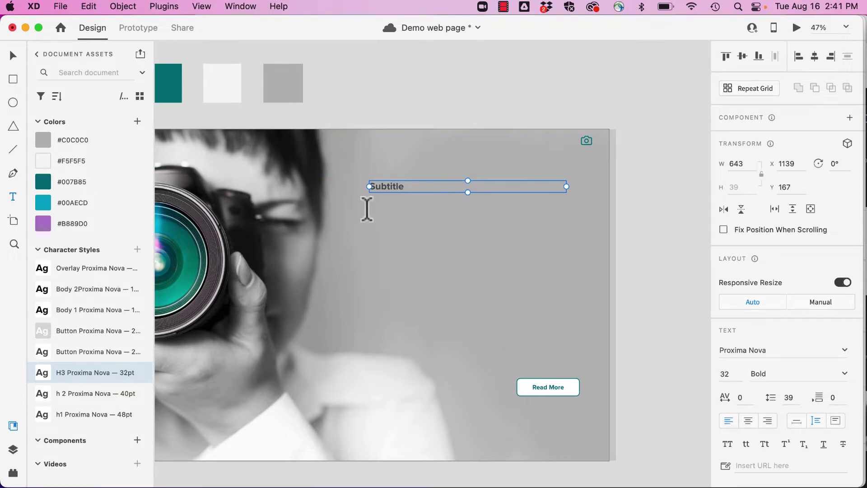
Create an area text box about 565 px wide below the subtitle and enter "Headline goes here 2 lines".
{"action": "left_click_drag", "start_coordinate": [369, 210], "coordinate": [544, 271]}
{"action": "type", "text": "He"}
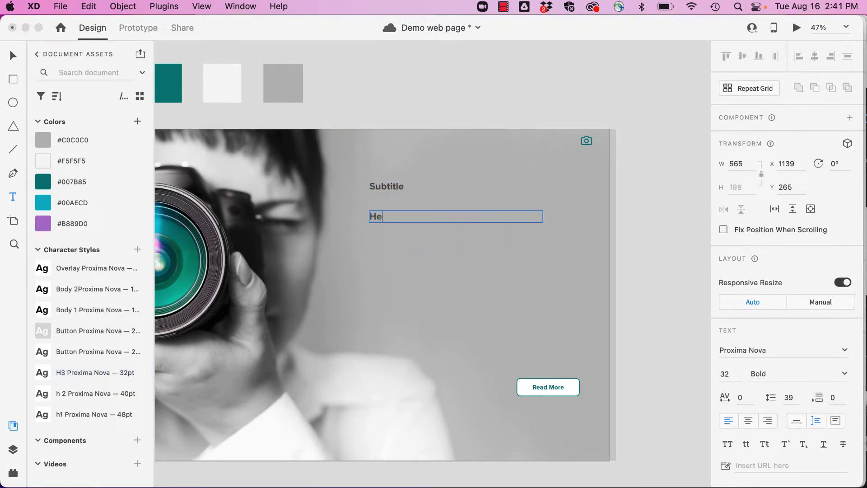
{"action": "type", "text": "adline goes here 2 lines"}
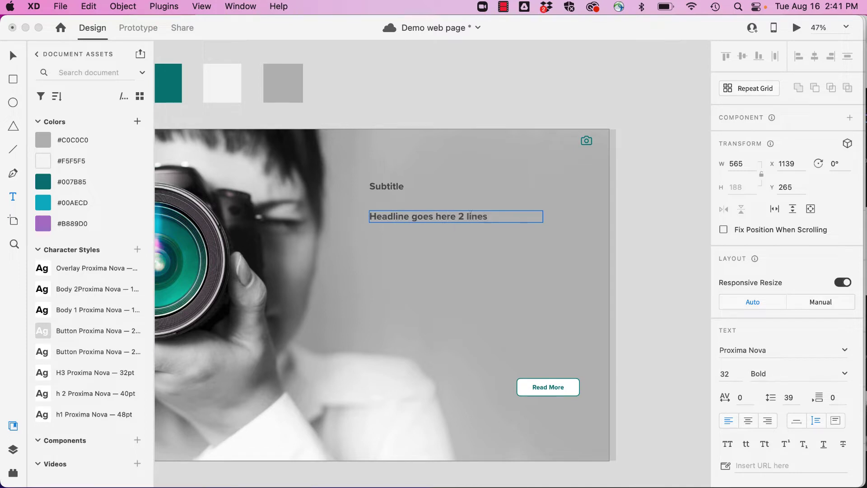
{"action": "left_click", "coordinate": [13, 56]}
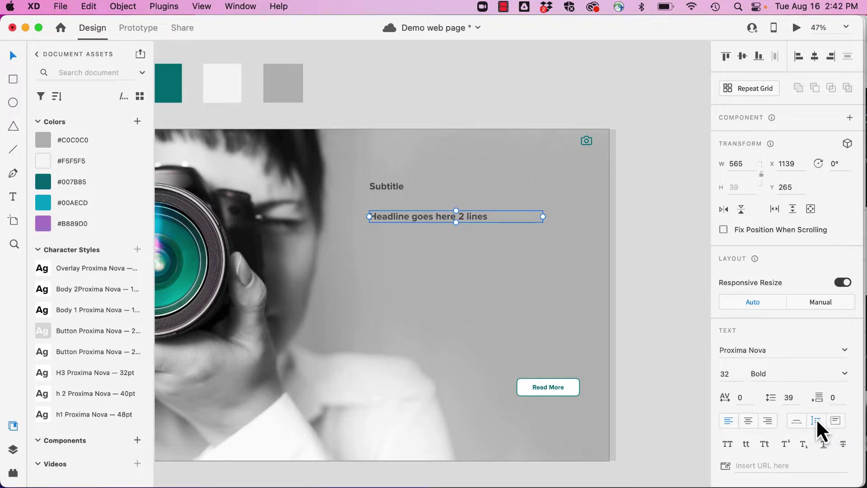
Narrow the headline text box to about 224 px, move it up to about Y 248, and apply the h1 Proxima Nova 48pt style.
{"action": "left_click_drag", "start_coordinate": [543, 218], "coordinate": [438, 256]}
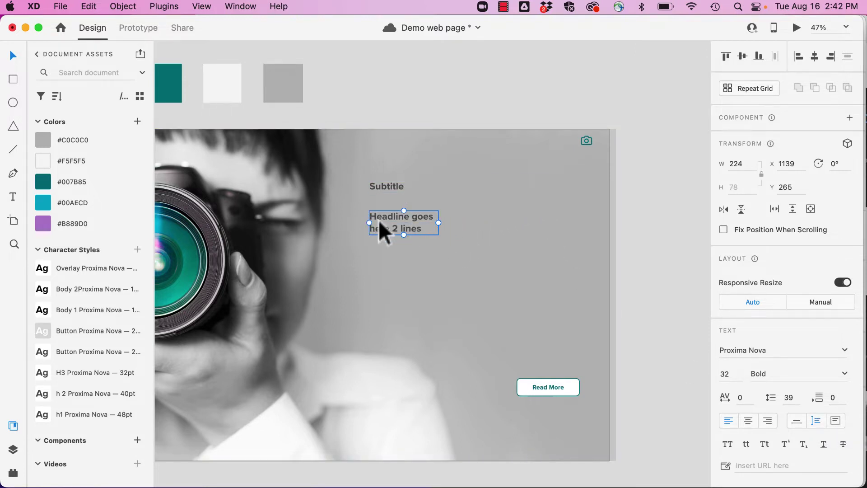
{"action": "left_click_drag", "start_coordinate": [406, 221], "coordinate": [406, 216]}
{"action": "left_click", "coordinate": [68, 413]}
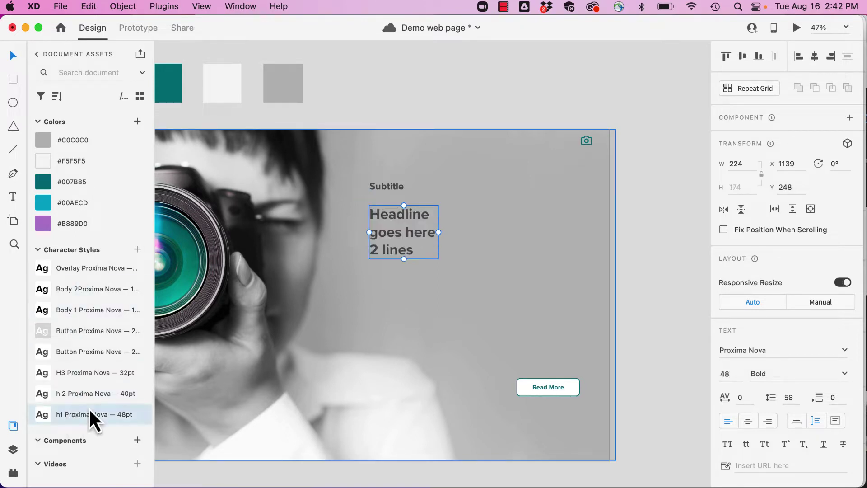
Widen the headline text box to about 332 px and create an area text box about 571 px wide below it containing "h".
{"action": "left_click_drag", "start_coordinate": [439, 233], "coordinate": [472, 230]}
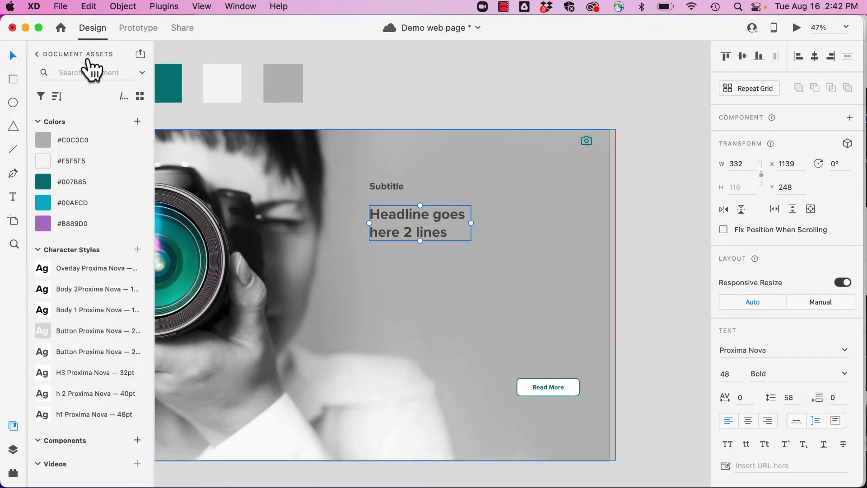
{"action": "left_click", "coordinate": [11, 198]}
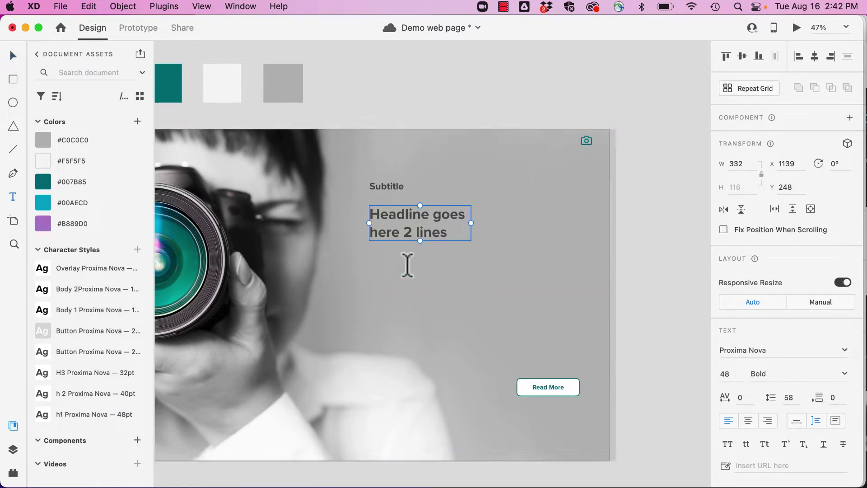
{"action": "left_click_drag", "start_coordinate": [370, 256], "coordinate": [544, 361]}
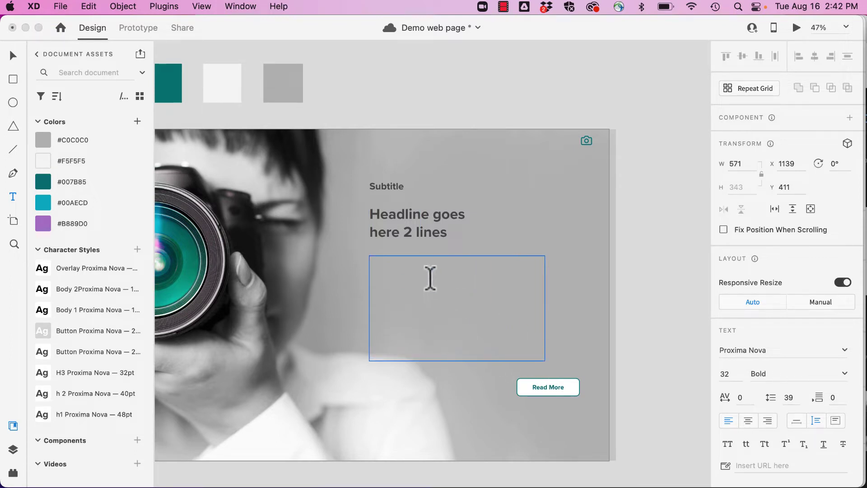
{"action": "type", "text": "h"}
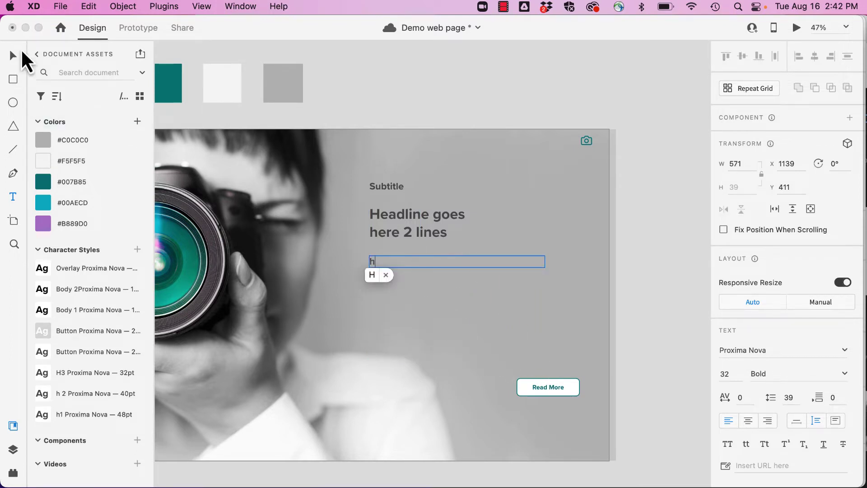
Switch the new text box to fixed size and stretch it down to about 468 px high.
{"action": "left_click", "coordinate": [18, 54]}
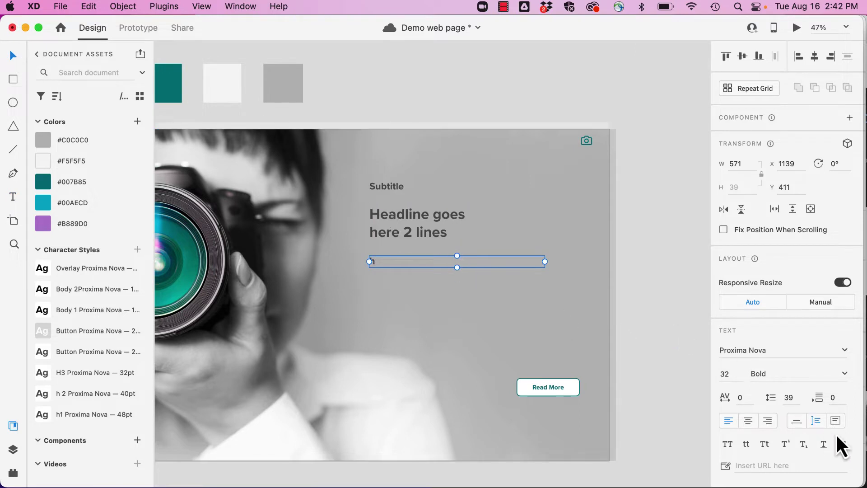
{"action": "left_click", "coordinate": [837, 420]}
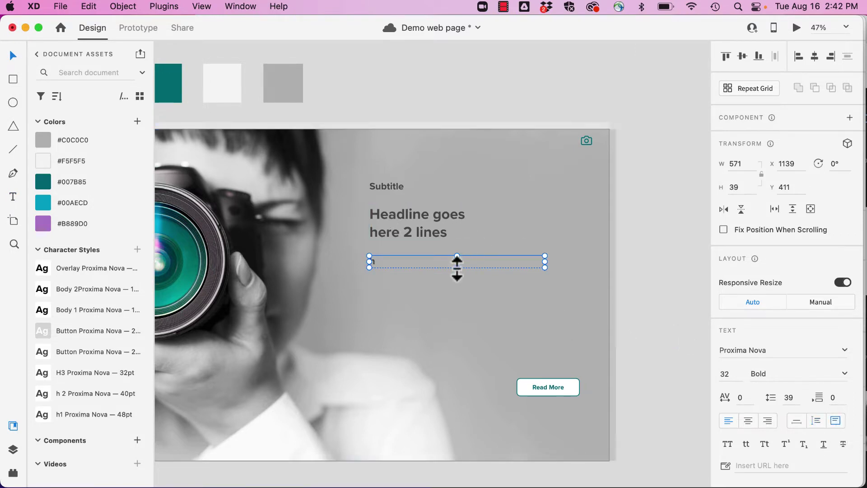
{"action": "left_click_drag", "start_coordinate": [457, 267], "coordinate": [464, 397]}
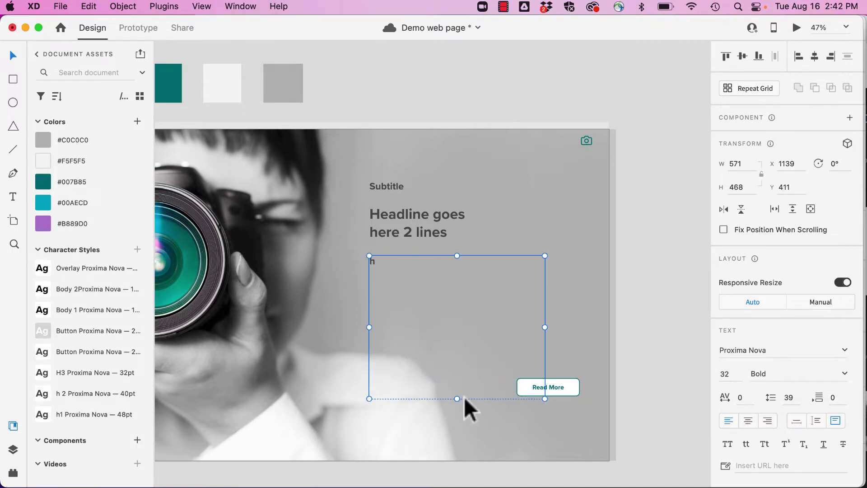
Fill the new text box with Lorem Ipsum (Latin, Standard) placeholder text using the Lorem Ipsum plugin, including line breaks.
{"action": "left_click", "coordinate": [13, 472]}
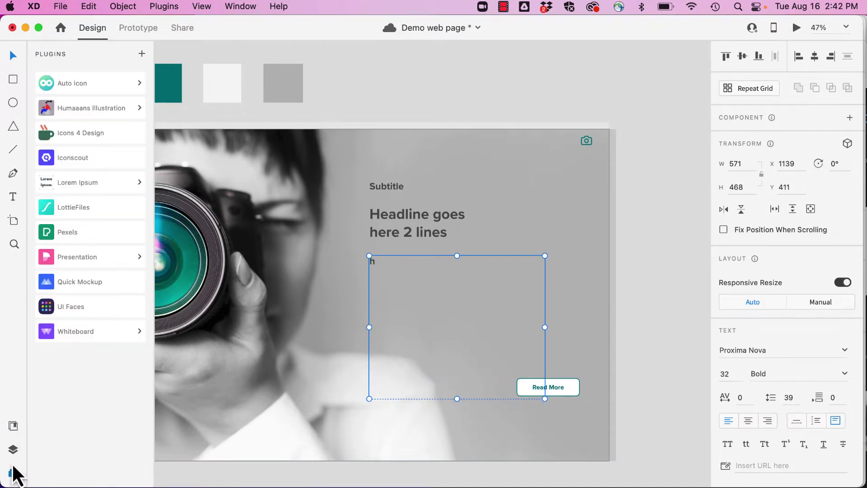
{"action": "left_click", "coordinate": [64, 183]}
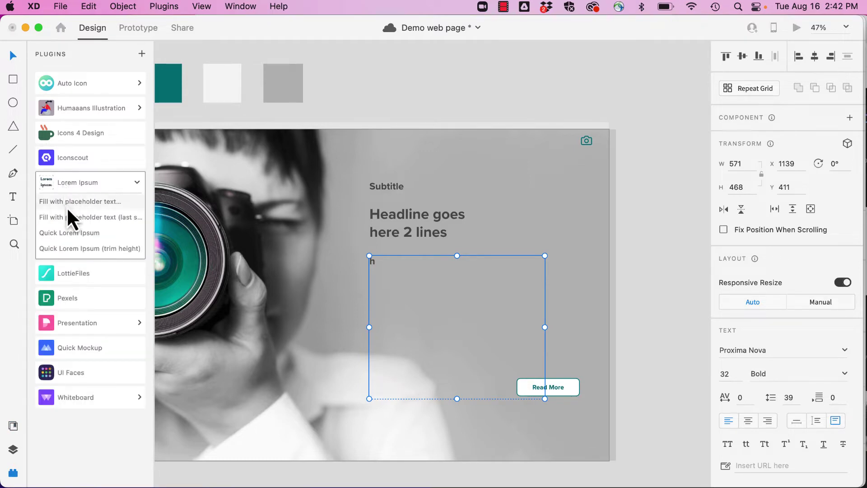
{"action": "left_click", "coordinate": [66, 206]}
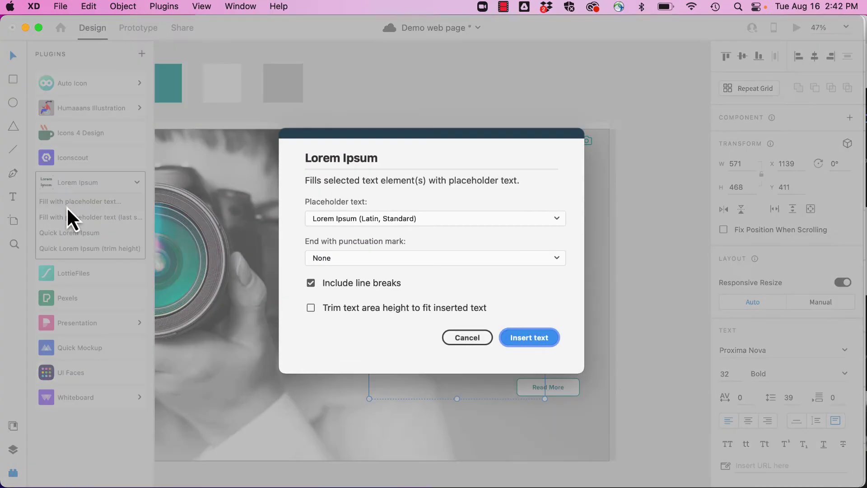
{"action": "left_click", "coordinate": [529, 336]}
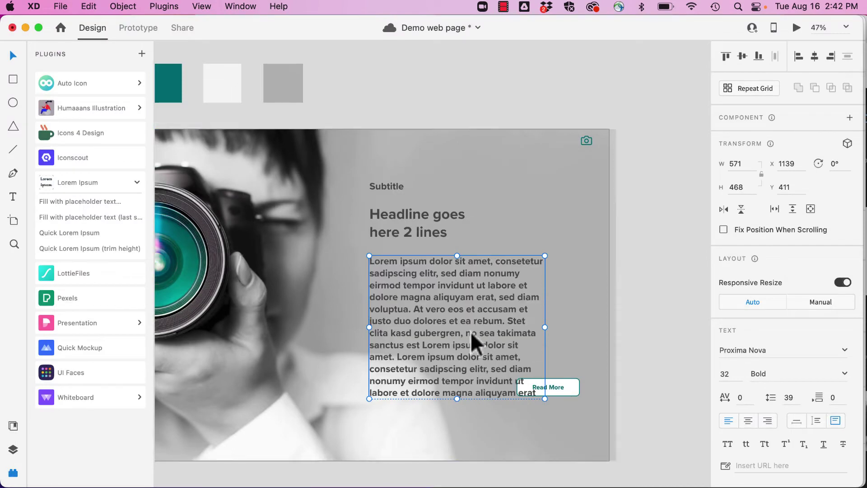
Apply the Body 2 Proxima Nova character style to the placeholder text and refill the box with Lorem Ipsum.
{"action": "left_click", "coordinate": [12, 428]}
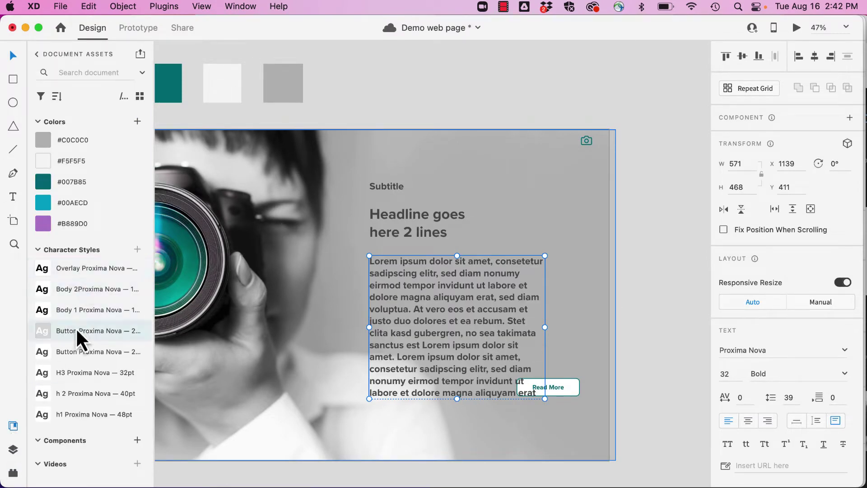
{"action": "left_click", "coordinate": [75, 291]}
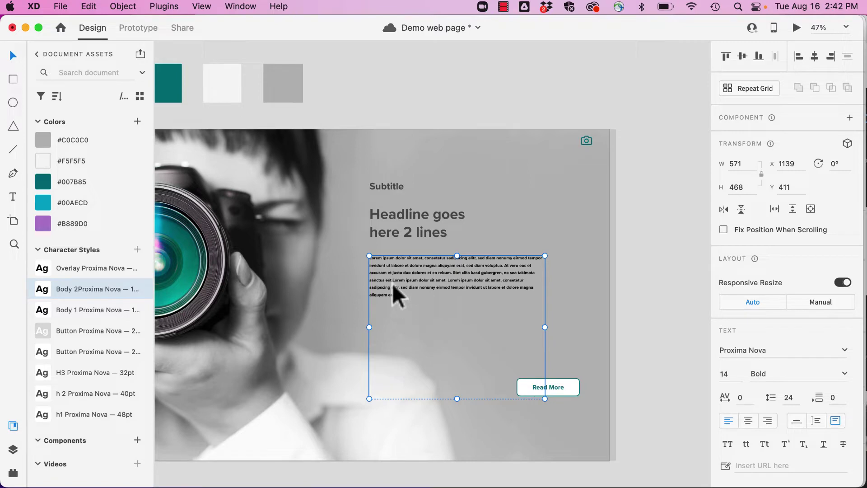
{"action": "left_click", "coordinate": [13, 472]}
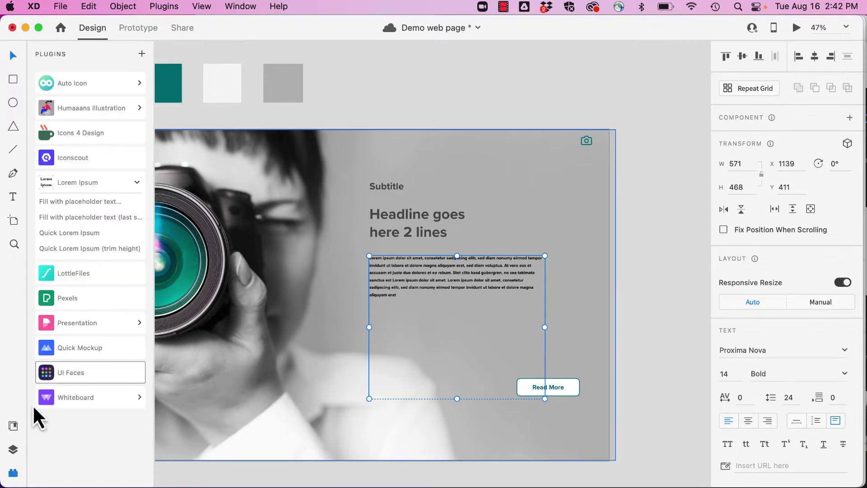
{"action": "left_click", "coordinate": [91, 205]}
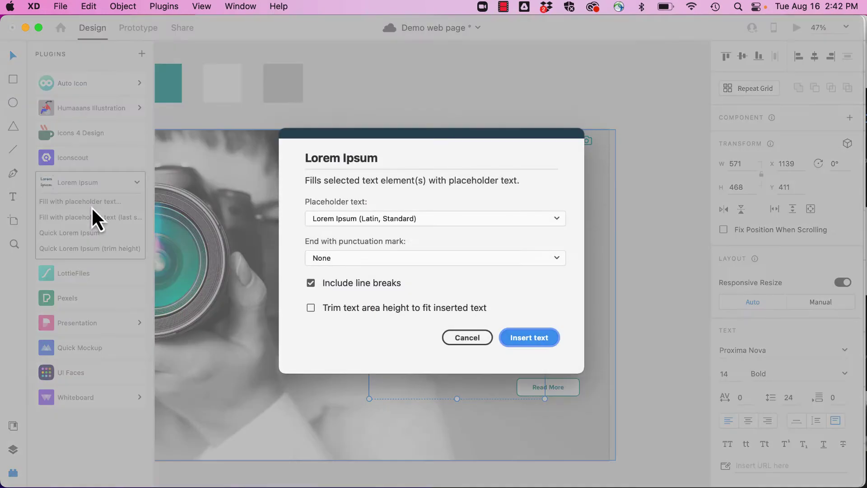
{"action": "left_click", "coordinate": [531, 338]}
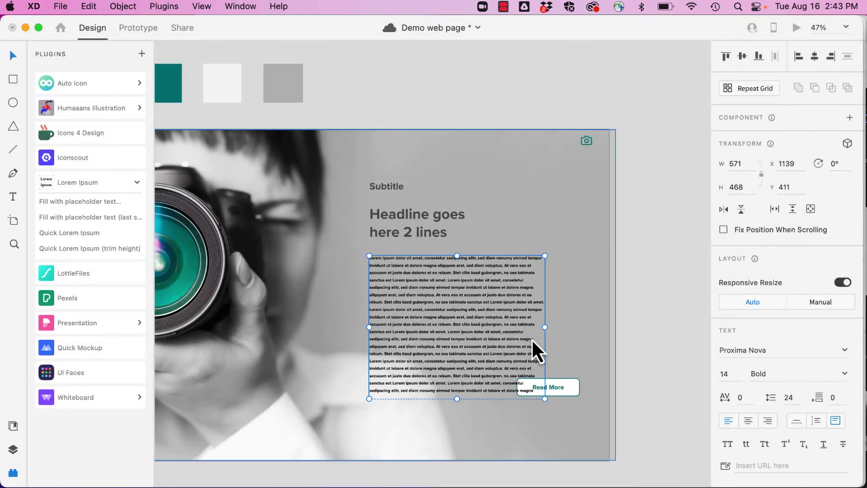
Split the placeholder text into three paragraphs by adding line breaks before the two lines that begin with "aliquyam erat".
{"action": "double_click", "coordinate": [474, 316]}
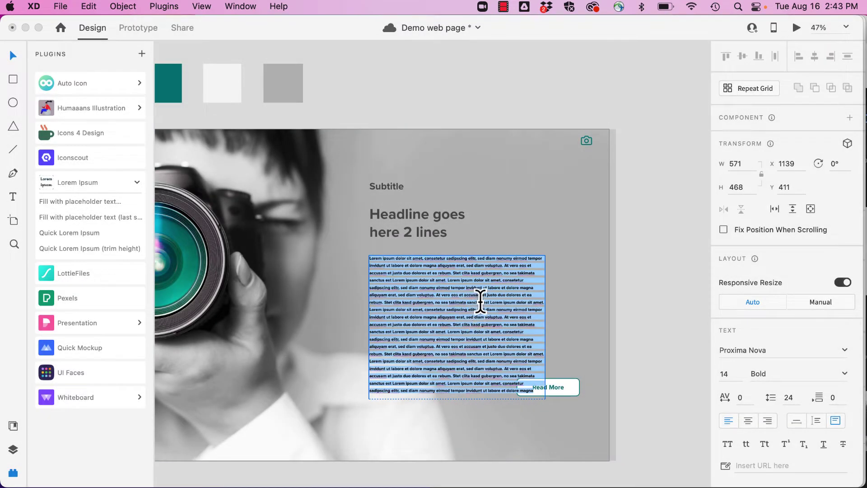
{"action": "key", "text": "Escape"}
{"action": "scroll", "coordinate": [479, 299], "scroll_direction": "up", "scroll_amount": 1}
{"action": "left_click", "coordinate": [478, 299]}
{"action": "double_click", "coordinate": [479, 300]}
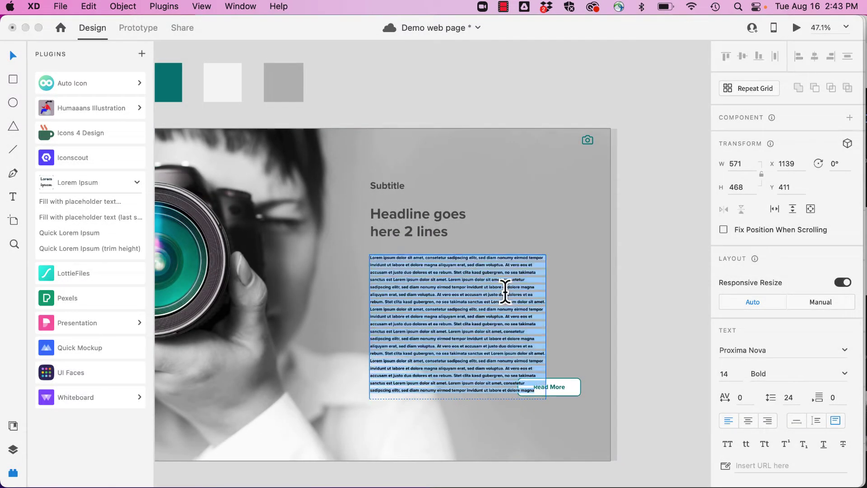
{"action": "left_click", "coordinate": [539, 288]}
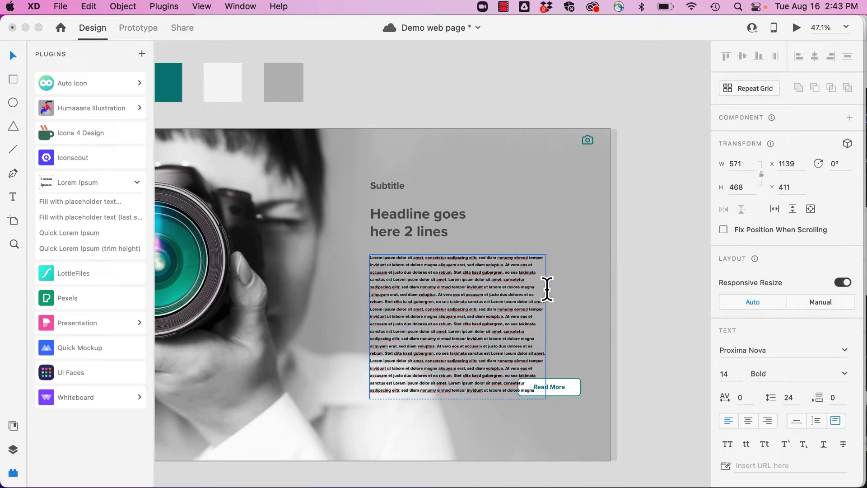
{"action": "key", "text": "Return"}
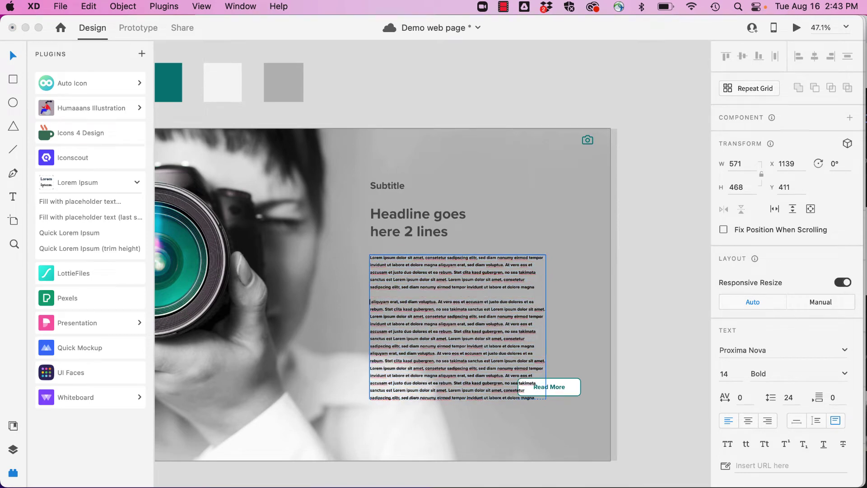
{"action": "left_click", "coordinate": [535, 348]}
{"action": "key", "text": "Return"}
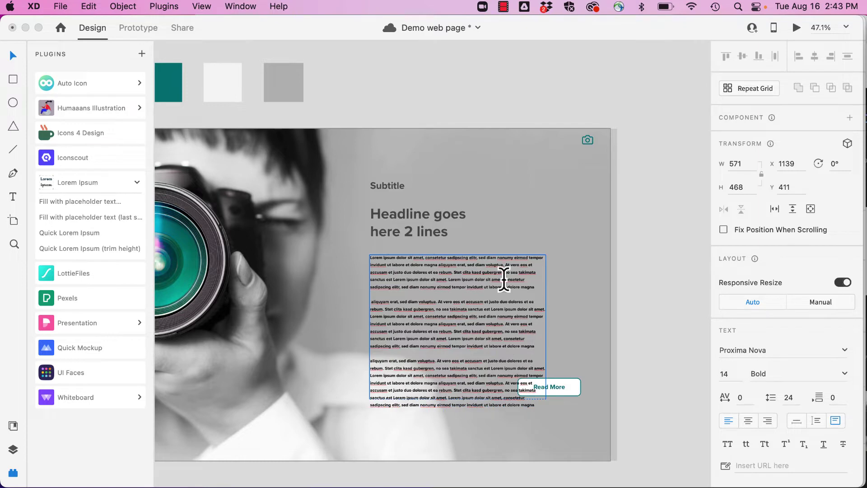
{"action": "left_click", "coordinate": [14, 56]}
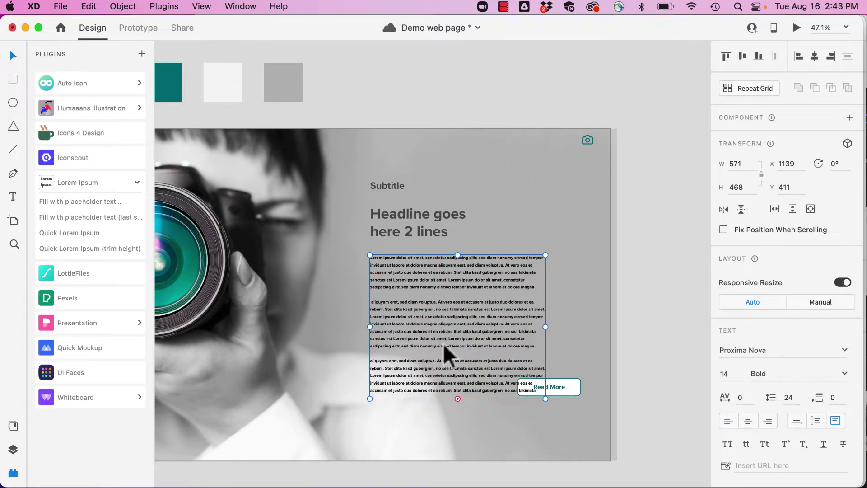
Enlarge the body text box to about 583 by 536 px and shift it up to about Y 406.
{"action": "left_click_drag", "start_coordinate": [545, 398], "coordinate": [549, 421]}
{"action": "left_click_drag", "start_coordinate": [462, 285], "coordinate": [462, 283]}
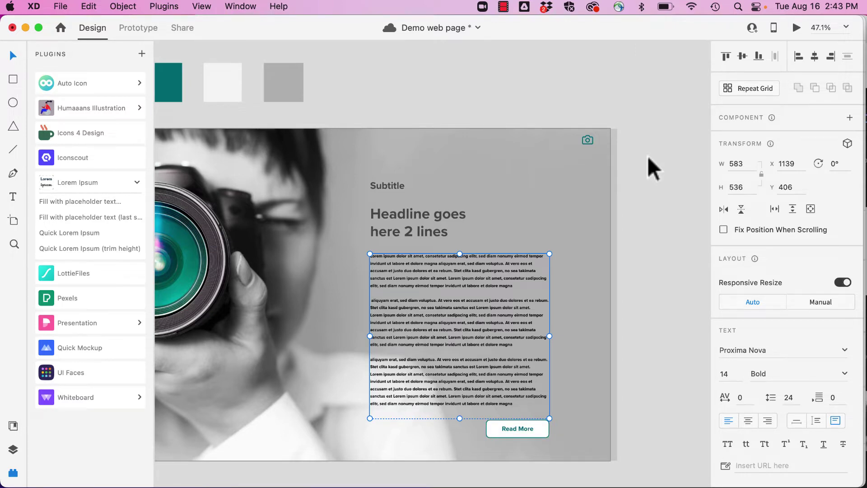
Extend the Home artboard downward to about 2325 px high.
{"action": "scroll", "coordinate": [478, 123], "scroll_direction": "up", "scroll_amount": 5}
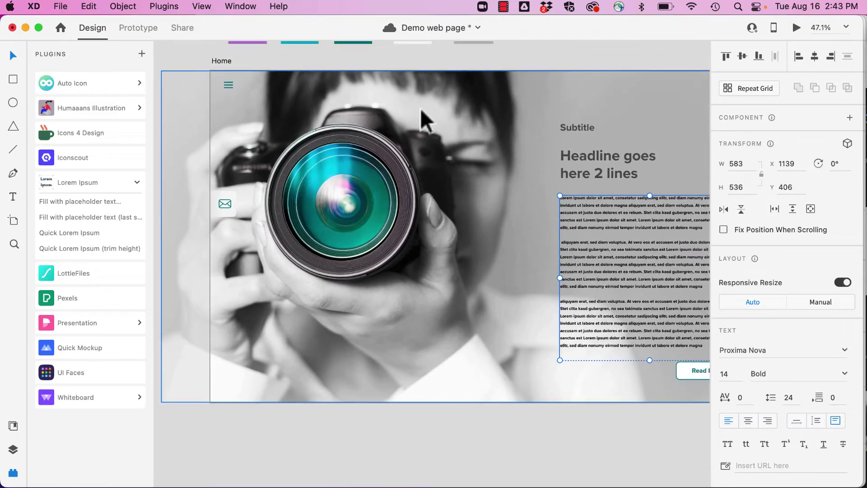
{"action": "left_click", "coordinate": [225, 59]}
{"action": "scroll", "coordinate": [351, 323], "scroll_direction": "down", "scroll_amount": 1}
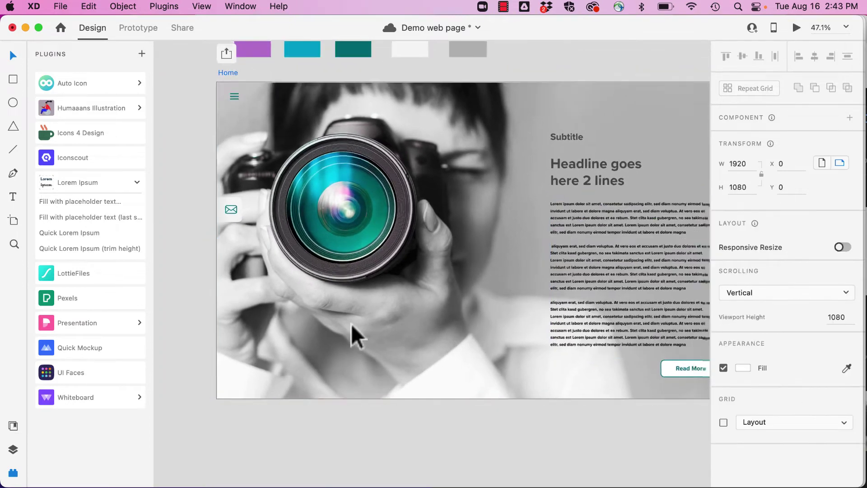
{"action": "scroll", "coordinate": [351, 323], "scroll_direction": "down", "scroll_amount": 2}
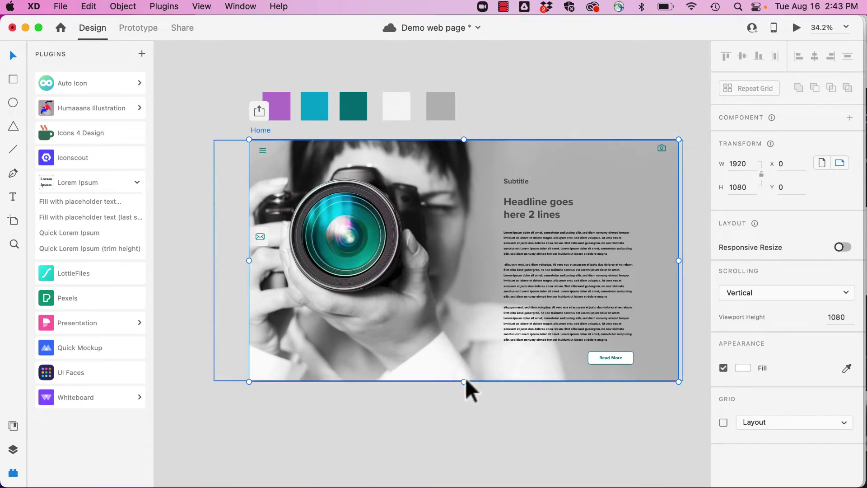
{"action": "left_click_drag", "start_coordinate": [464, 383], "coordinate": [480, 415]}
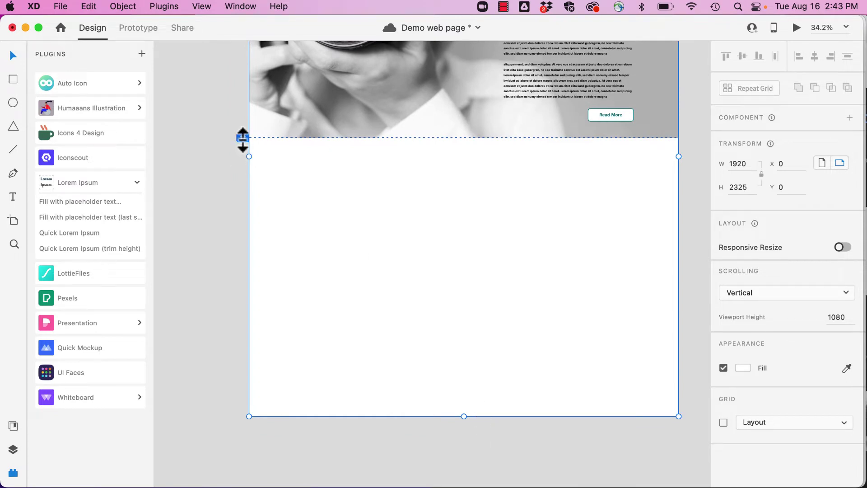
Preview the Home artboard, check how the page scrolls down and back up, and close the preview.
{"action": "scroll", "coordinate": [403, 195], "scroll_direction": "up", "scroll_amount": 5}
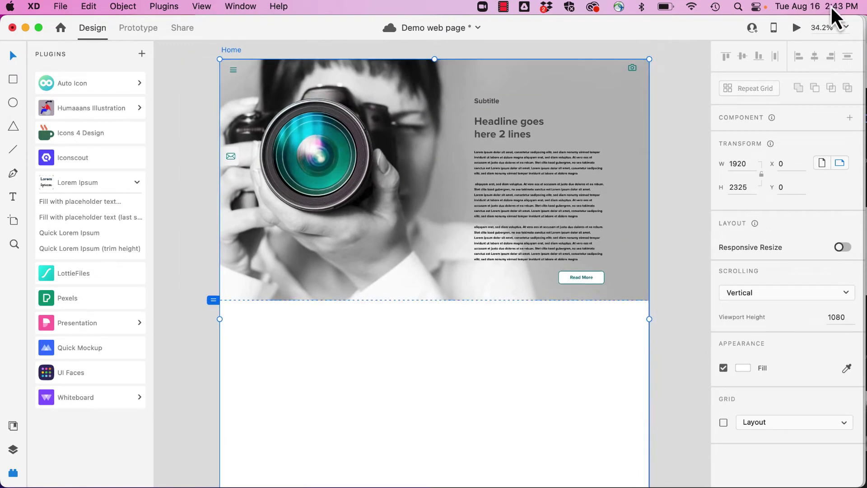
{"action": "left_click", "coordinate": [796, 29]}
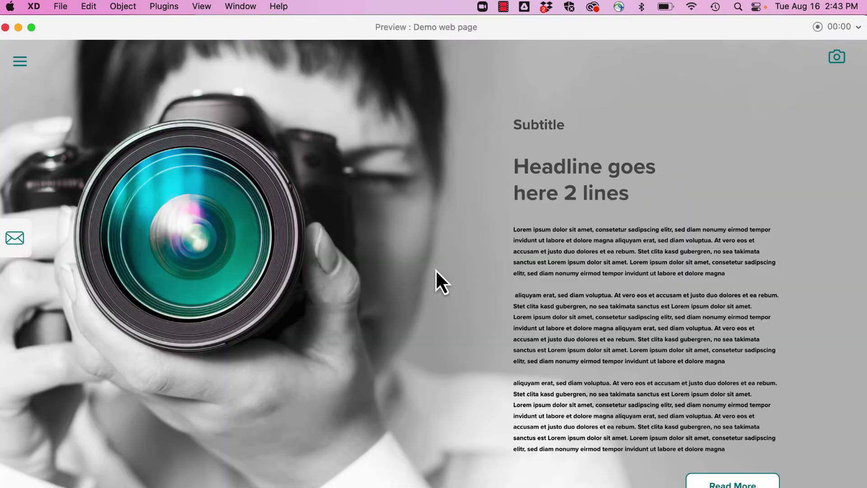
{"action": "scroll", "coordinate": [434, 303], "scroll_direction": "down", "scroll_amount": 10}
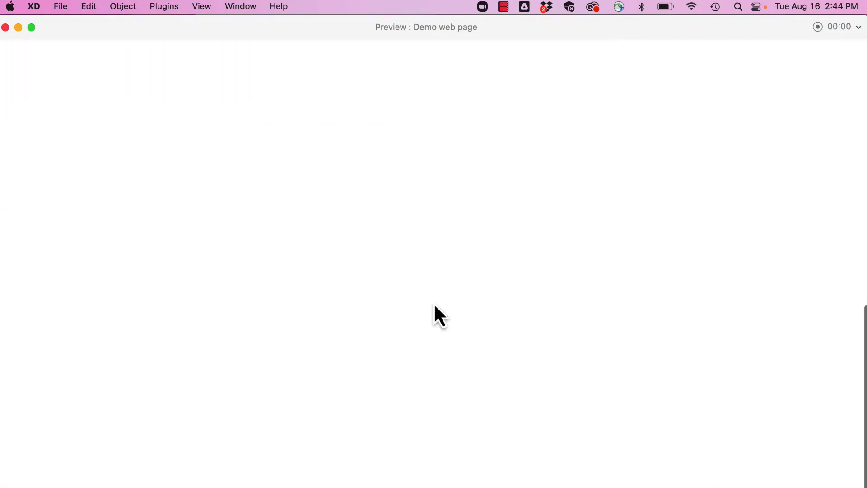
{"action": "scroll", "coordinate": [435, 306], "scroll_direction": "up", "scroll_amount": 10}
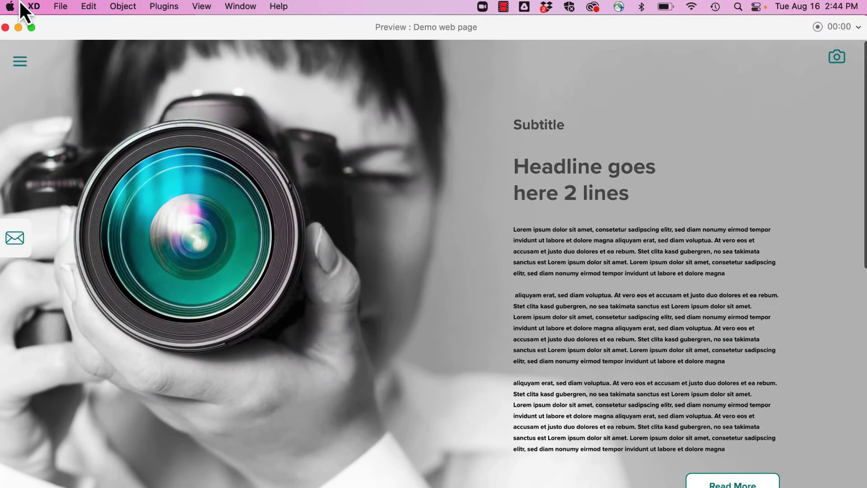
{"action": "left_click", "coordinate": [6, 28]}
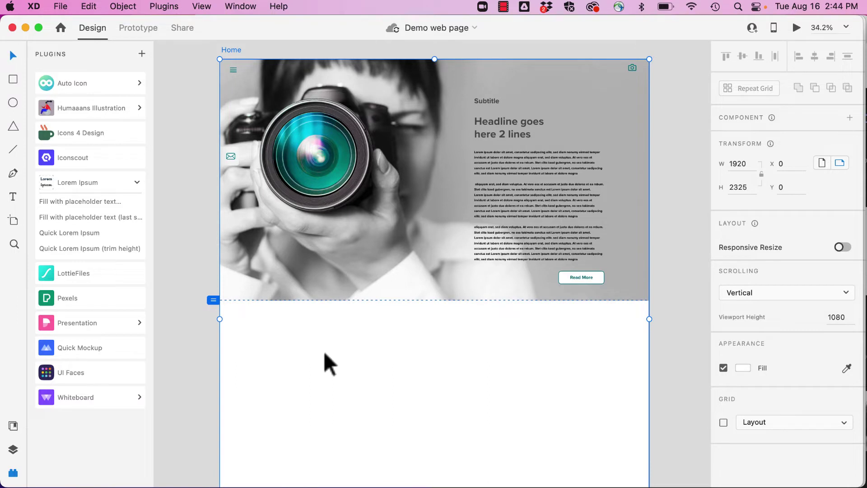
Shorten the Home artboard to about 1076 px high and duplicate it.
{"action": "scroll", "coordinate": [325, 356], "scroll_direction": "down", "scroll_amount": 1}
{"action": "scroll", "coordinate": [327, 360], "scroll_direction": "down", "scroll_amount": 5}
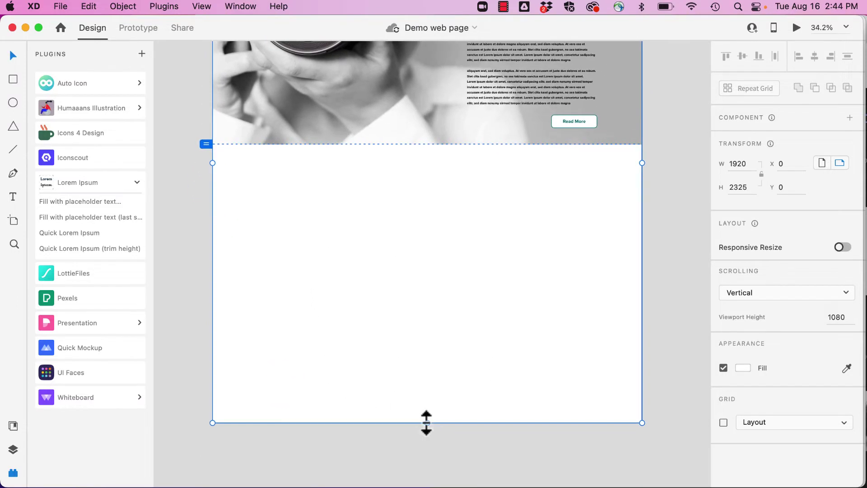
{"action": "left_click_drag", "start_coordinate": [427, 422], "coordinate": [407, 142]}
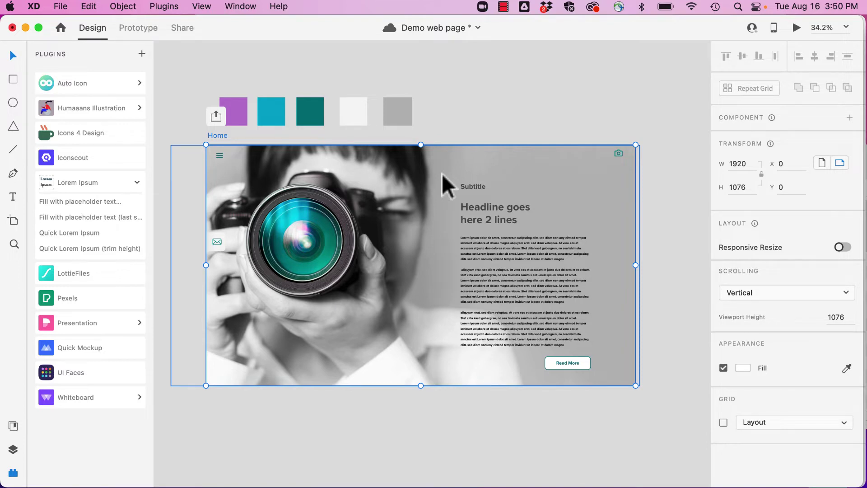
{"action": "key", "text": "super+d"}
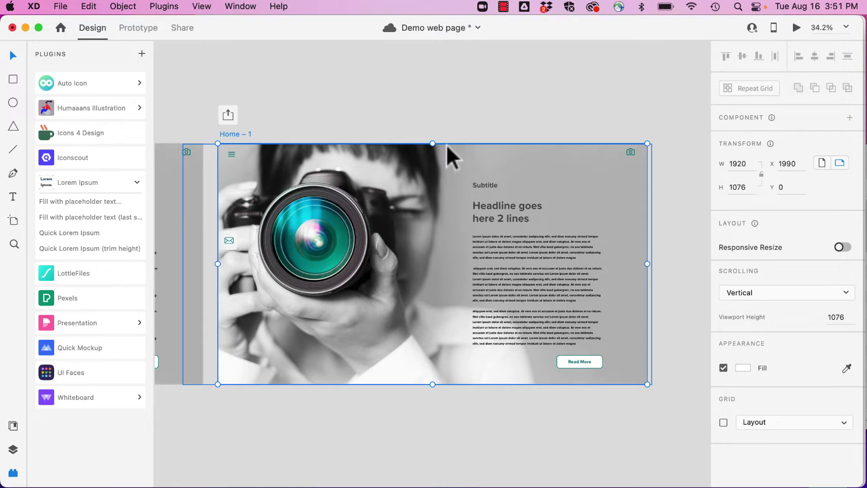
Remove the subtitle, headline, button and envelope icon from the duplicated artboard and shift its camera photo right to about X 1352.
{"action": "left_click", "coordinate": [232, 237]}
{"action": "left_click", "coordinate": [232, 238]}
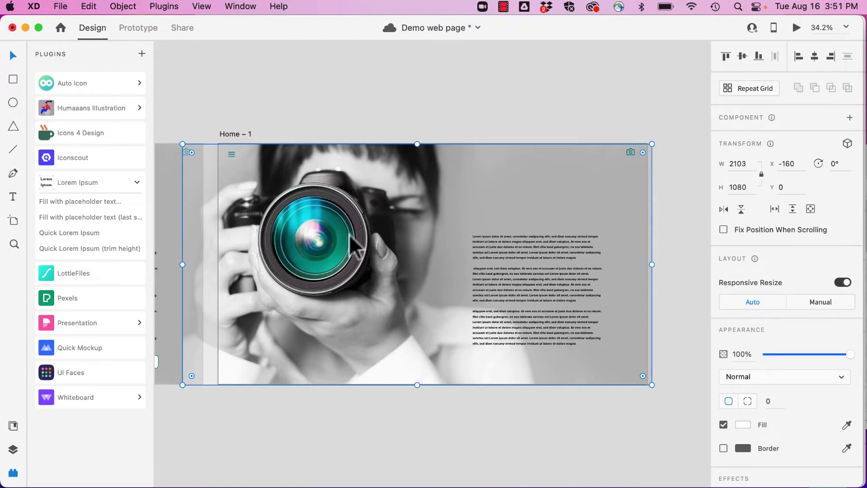
{"action": "left_click_drag", "start_coordinate": [351, 236], "coordinate": [675, 216]}
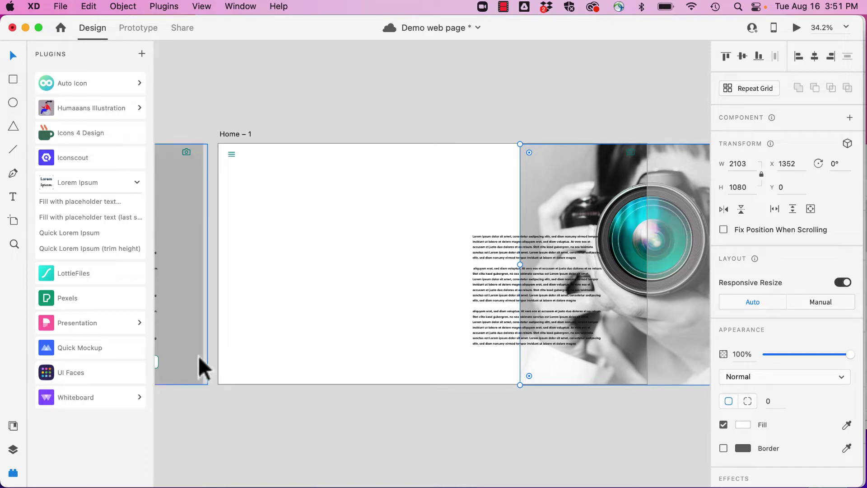
Show the document's layers and rename the duplicated artboard as Page 2.
{"action": "left_click", "coordinate": [13, 451]}
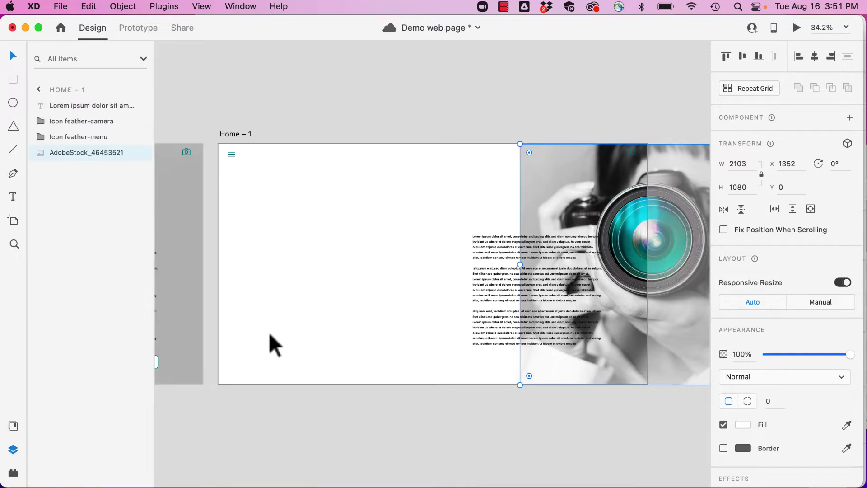
{"action": "double_click", "coordinate": [233, 134]}
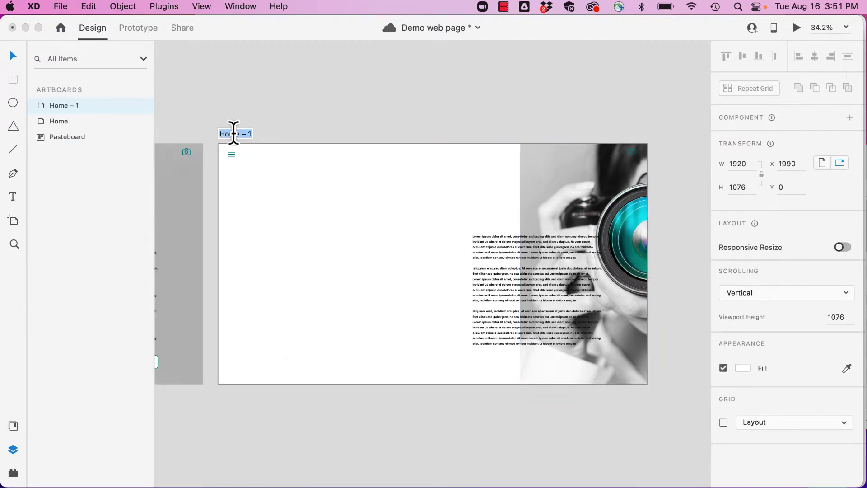
{"action": "type", "text": "Page "}
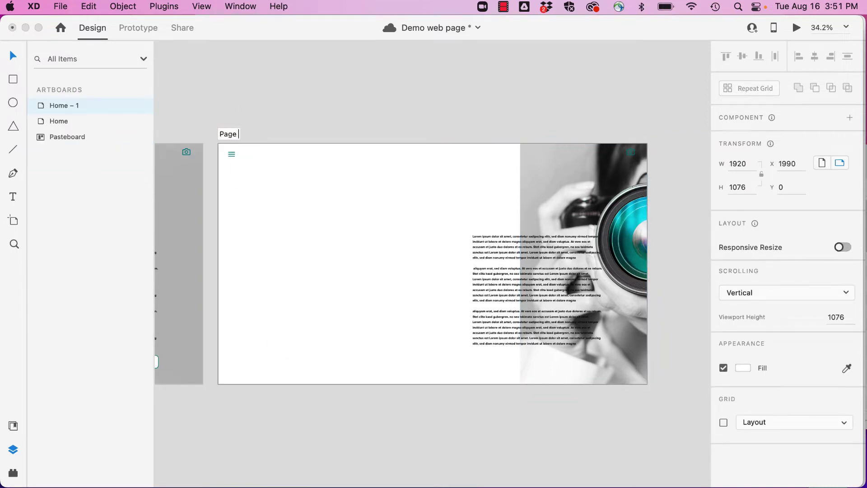
{"action": "type", "text": "2"}
{"action": "key", "text": "Return"}
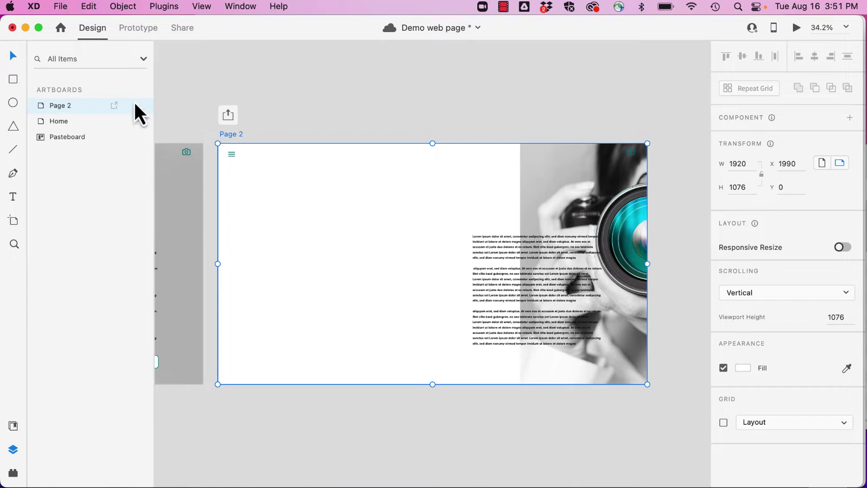
Rename the camera photo's layer on the Page 2 artboard to img1.
{"action": "double_click", "coordinate": [42, 109]}
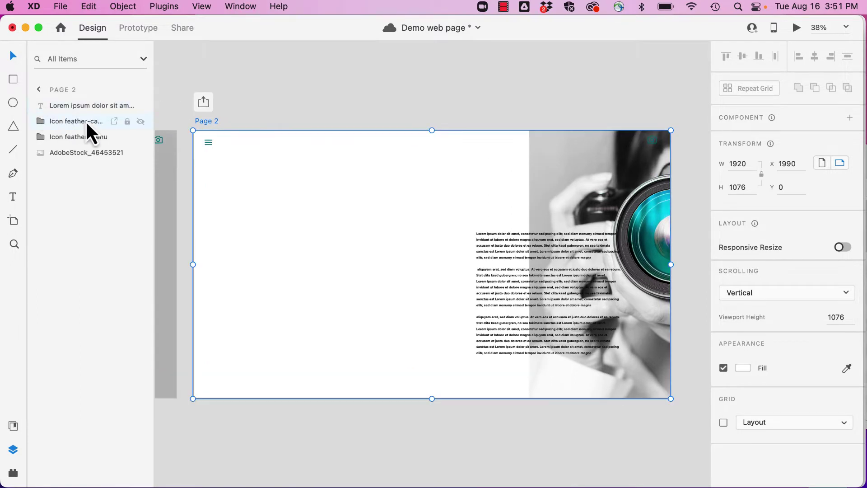
{"action": "left_click", "coordinate": [615, 147]}
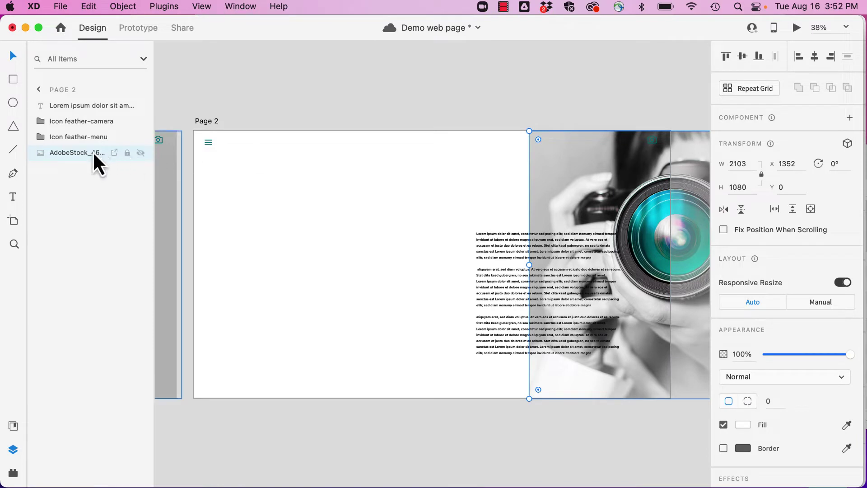
{"action": "double_click", "coordinate": [77, 156]}
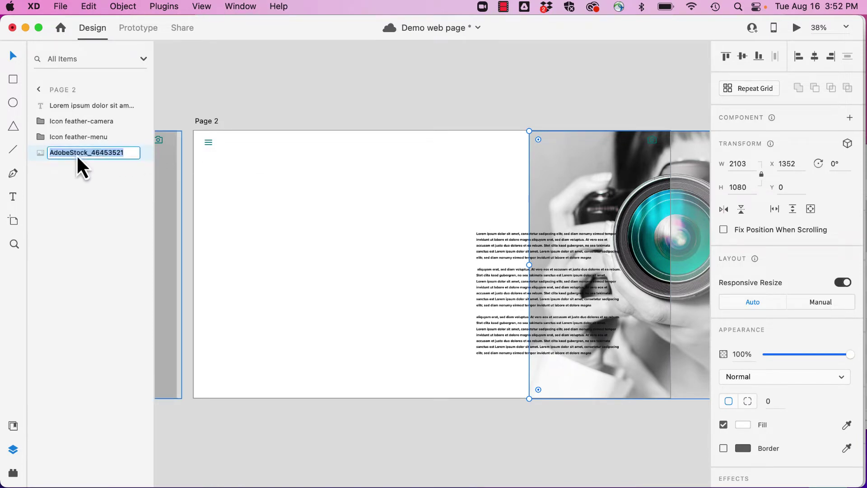
{"action": "key", "text": "BackSpace"}
{"action": "type", "text": "img1"}
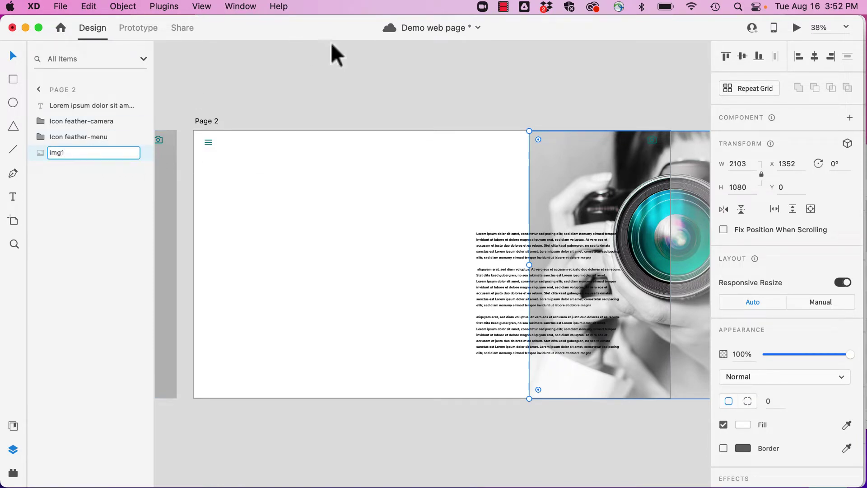
{"action": "left_click", "coordinate": [329, 79]}
Give the camera photo's layer on the Home artboard the matching name img1.
{"action": "scroll", "coordinate": [282, 128], "scroll_direction": "left", "scroll_amount": 5}
{"action": "scroll", "coordinate": [282, 128], "scroll_direction": "left", "scroll_amount": 10}
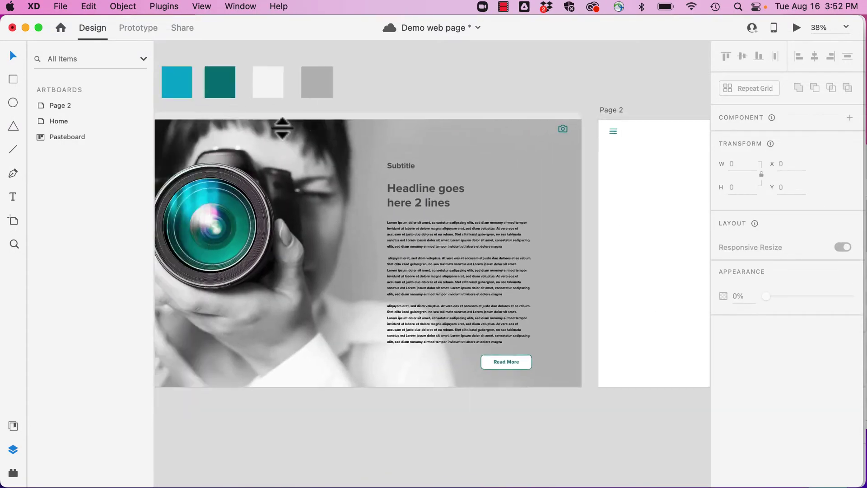
{"action": "left_click", "coordinate": [241, 108]}
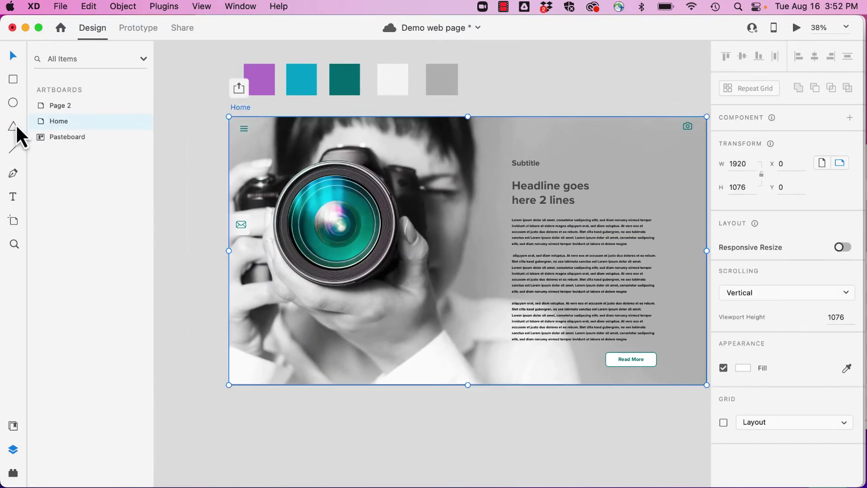
{"action": "left_click", "coordinate": [41, 121]}
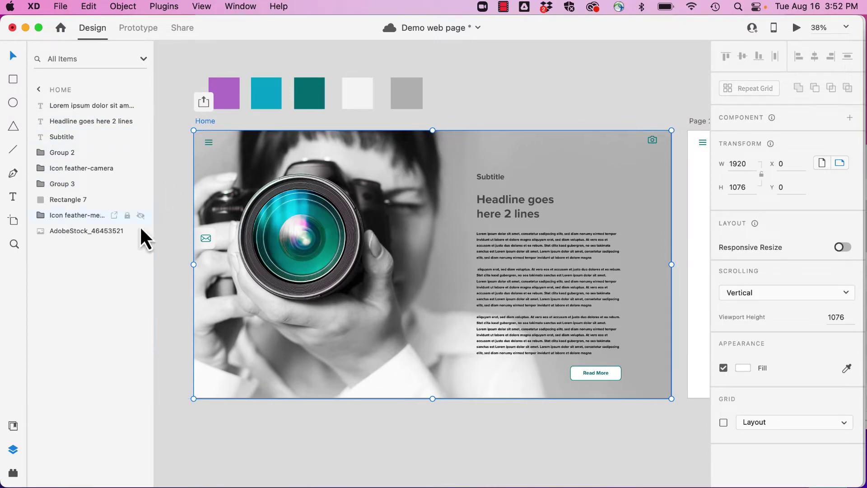
{"action": "double_click", "coordinate": [97, 233]}
{"action": "type", "text": "img1"}
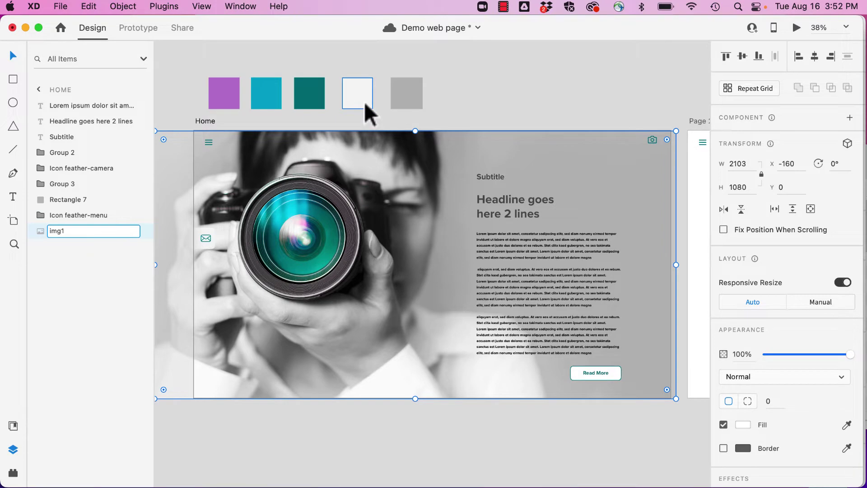
{"action": "key", "text": "Return"}
{"action": "left_click", "coordinate": [502, 107]}
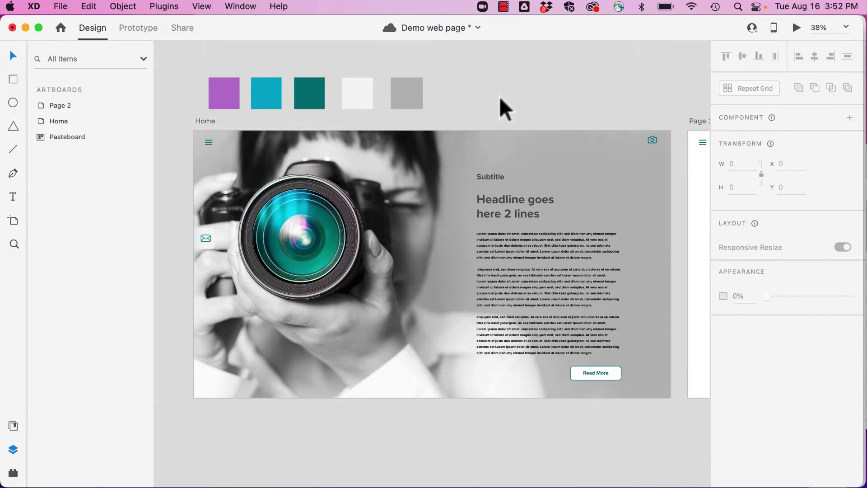
Draw a 1920 by 1080 px rectangle covering the Page 2 artboard and remove its border.
{"action": "scroll", "coordinate": [504, 108], "scroll_direction": "right", "scroll_amount": 10}
{"action": "left_click", "coordinate": [451, 156]}
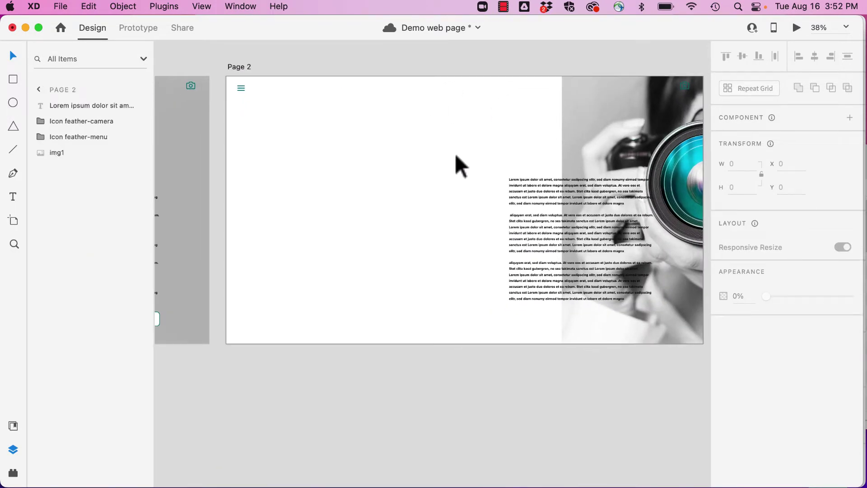
{"action": "left_click", "coordinate": [13, 79]}
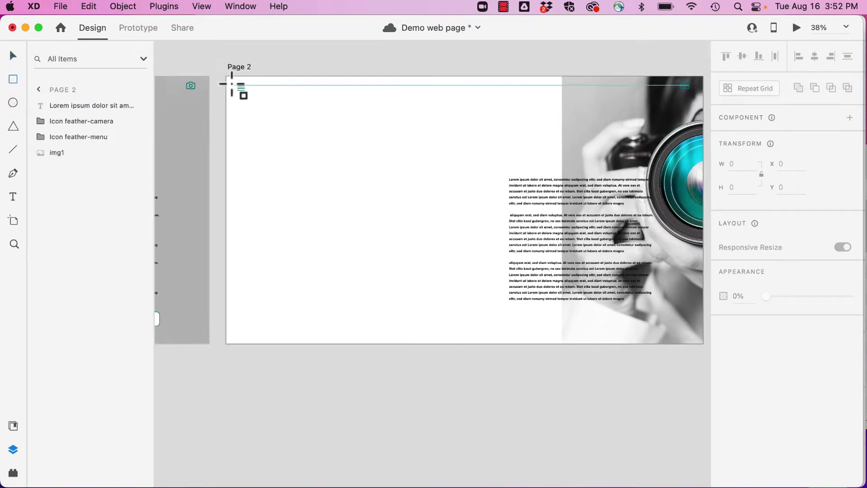
{"action": "left_click_drag", "start_coordinate": [226, 78], "coordinate": [600, 349]}
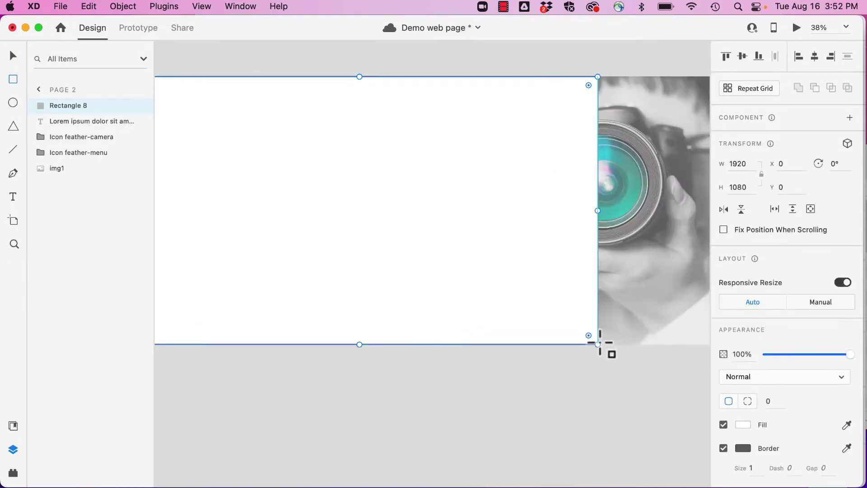
{"action": "left_click", "coordinate": [722, 449]}
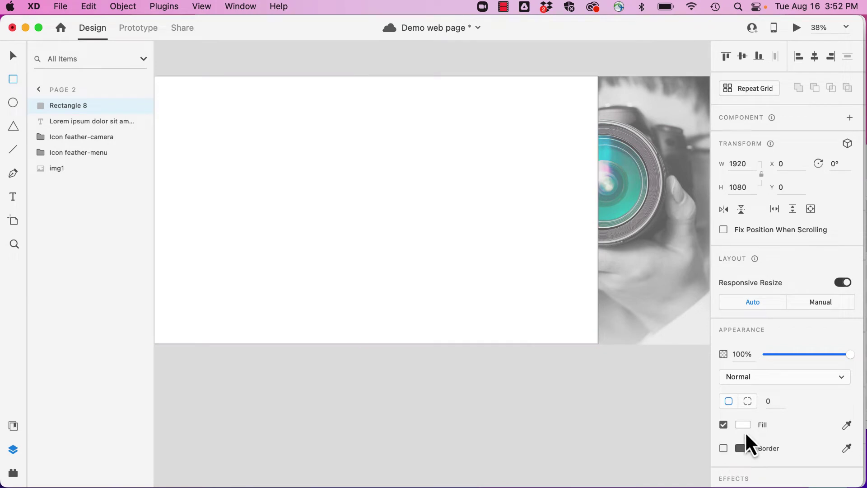
Fill the Page 2 background rectangle with the saved grey #C0C0C0 and lower its opacity to 56%.
{"action": "left_click", "coordinate": [13, 425]}
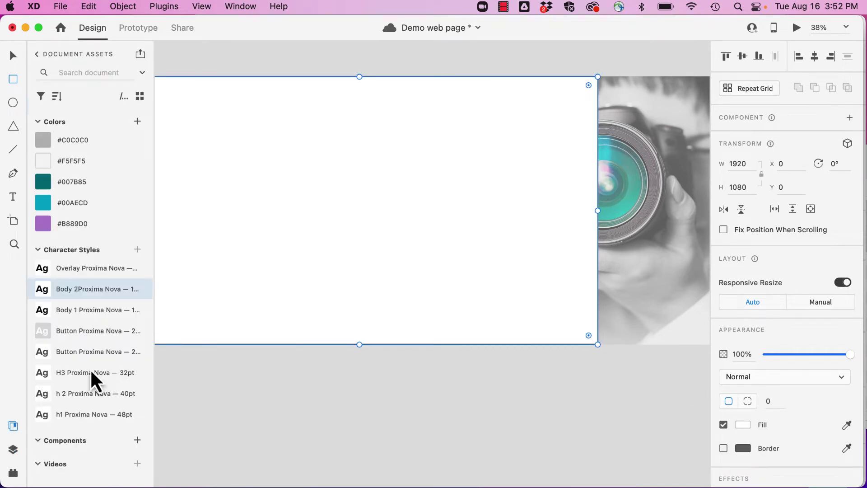
{"action": "left_click", "coordinate": [45, 144]}
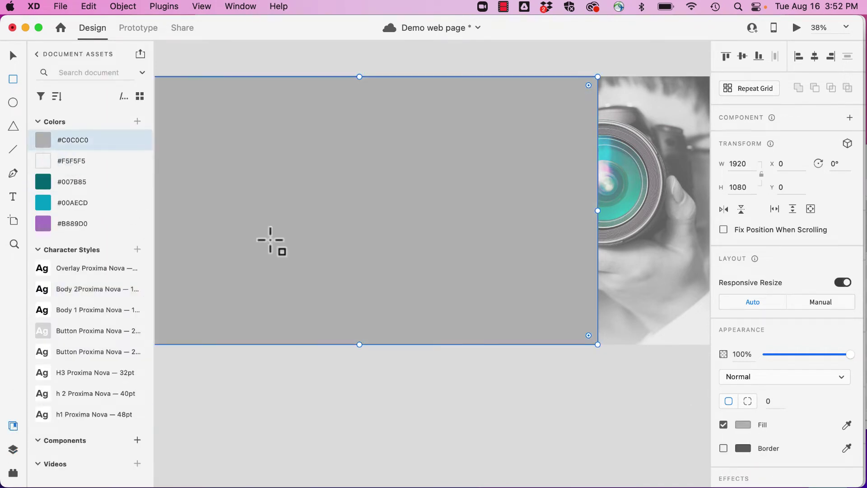
{"action": "scroll", "coordinate": [270, 239], "scroll_direction": "left", "scroll_amount": 5}
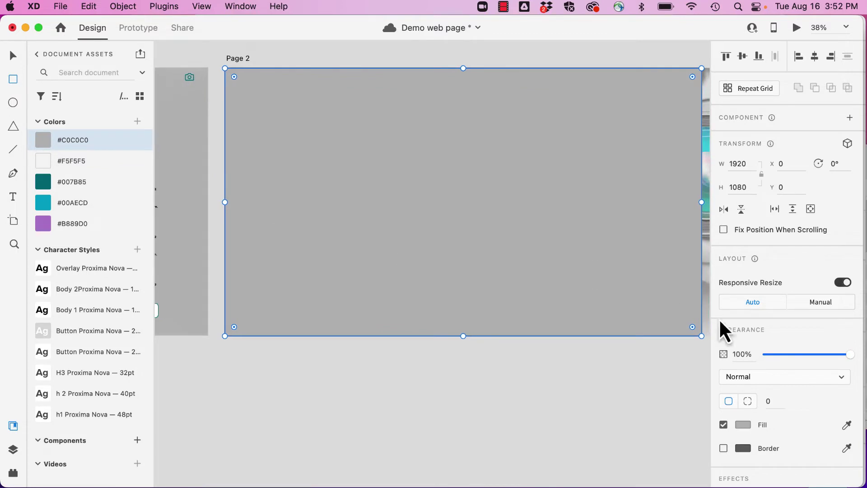
{"action": "left_click_drag", "start_coordinate": [850, 354], "coordinate": [813, 354]}
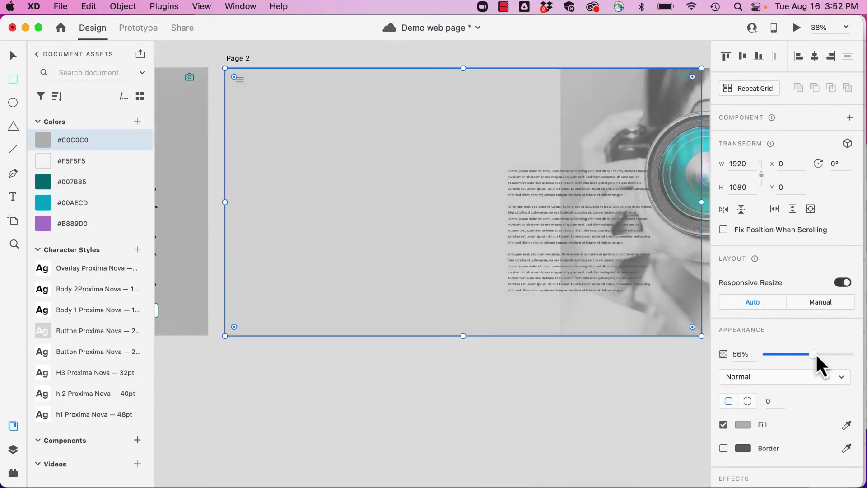
Send the grey rectangle to the back of Page 2, behind the photo, text and icons, and deselect it.
{"action": "left_click", "coordinate": [126, 10]}
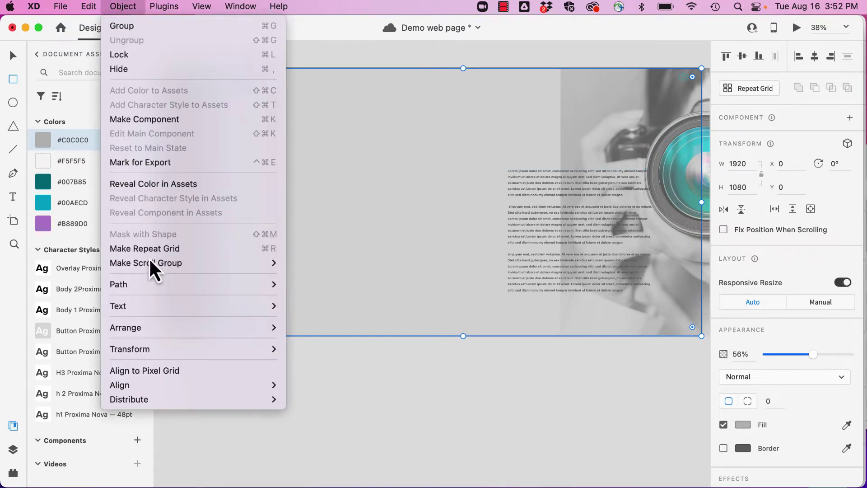
{"action": "mouse_move", "coordinate": [173, 334]}
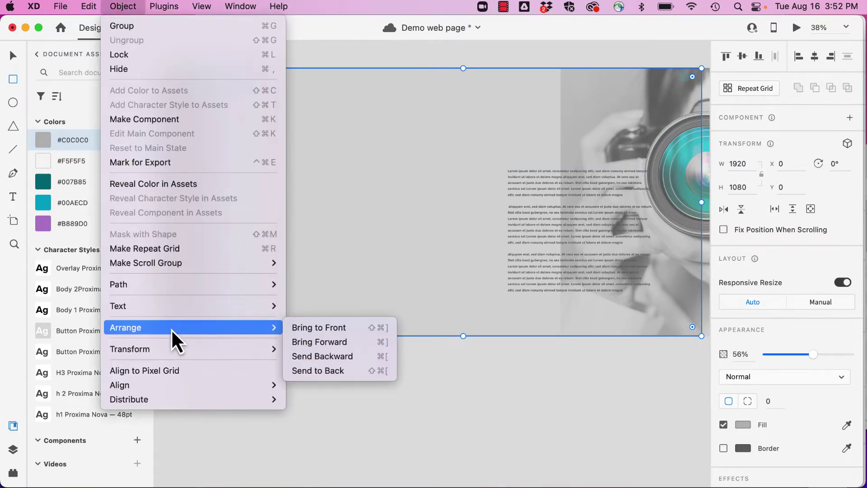
{"action": "left_click", "coordinate": [368, 371]}
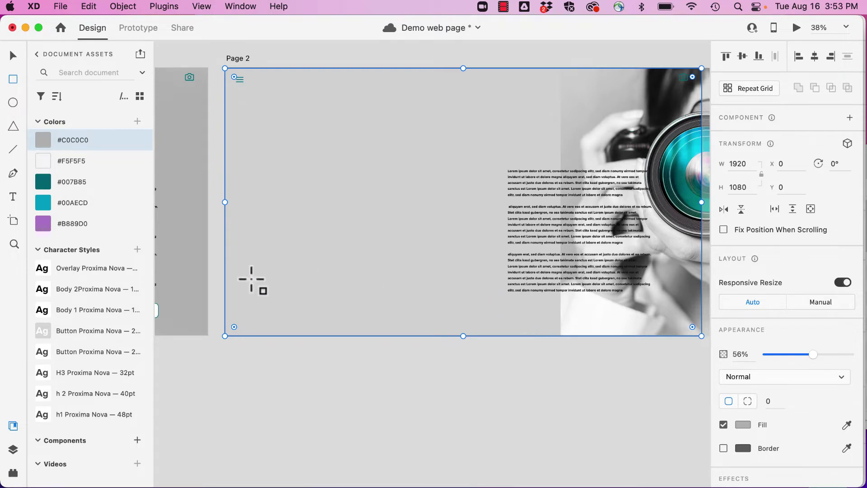
{"action": "key", "text": "Escape"}
Draw a square of about 182 px near Page 2's lower-left corner and set its corner radius to 12.
{"action": "left_click_drag", "start_coordinate": [248, 278], "coordinate": [305, 323]}
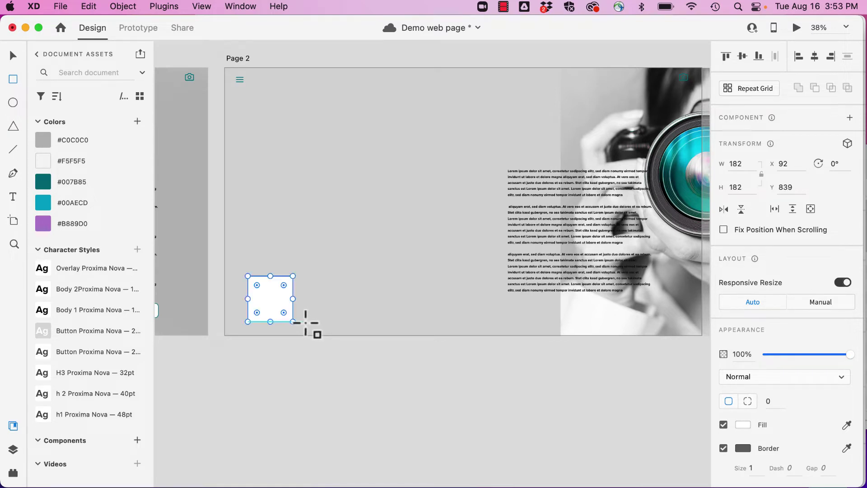
{"action": "left_click", "coordinate": [774, 401]}
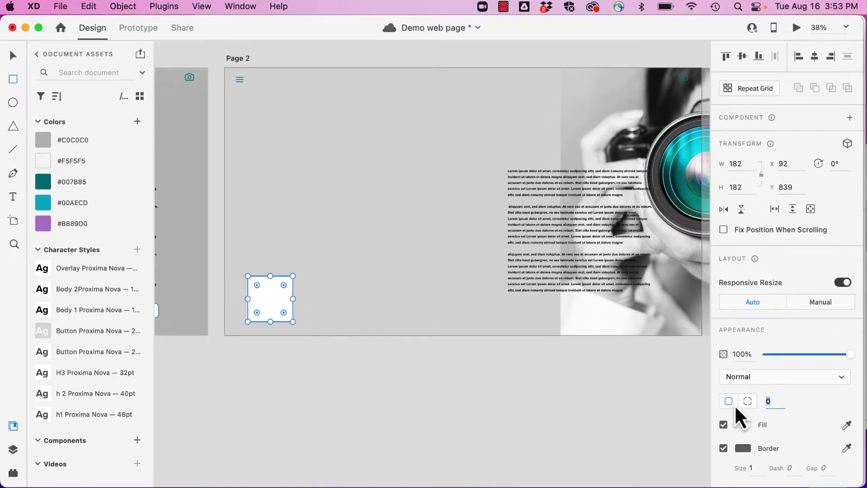
{"action": "type", "text": "12"}
{"action": "key", "text": "Return"}
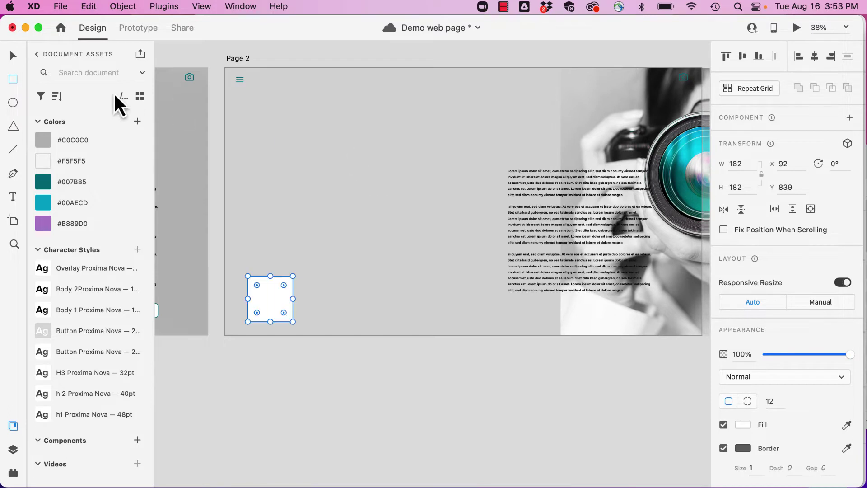
Make the square a repeat grid of four across, widen the gaps to about 1187 px overall, and extend the grid to about 205 px high.
{"action": "left_click", "coordinate": [11, 56]}
{"action": "left_click", "coordinate": [752, 88]}
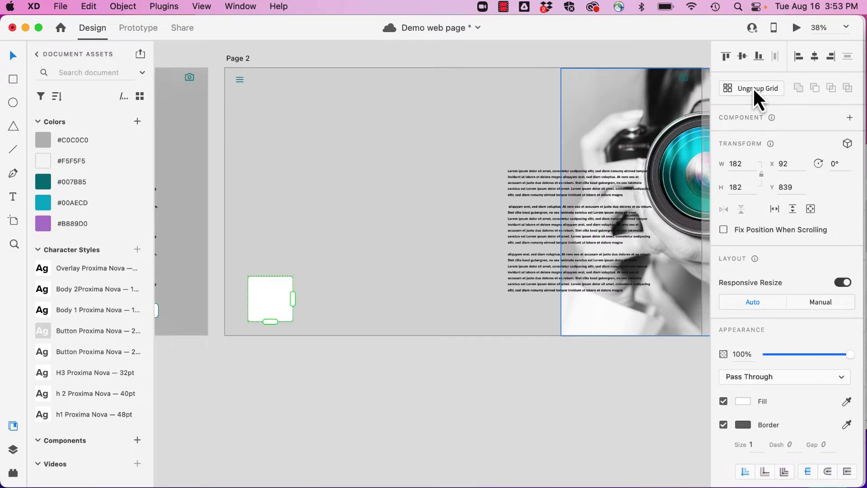
{"action": "left_click_drag", "start_coordinate": [292, 300], "coordinate": [446, 309]}
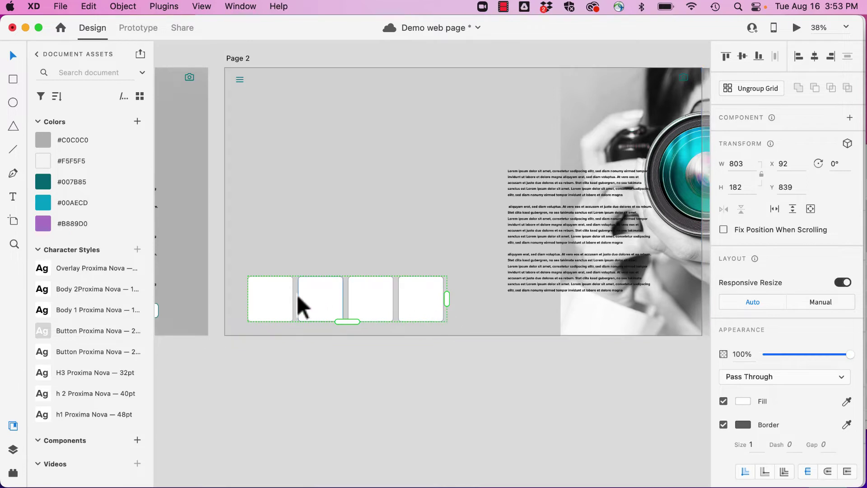
{"action": "left_click_drag", "start_coordinate": [296, 296], "coordinate": [327, 303]}
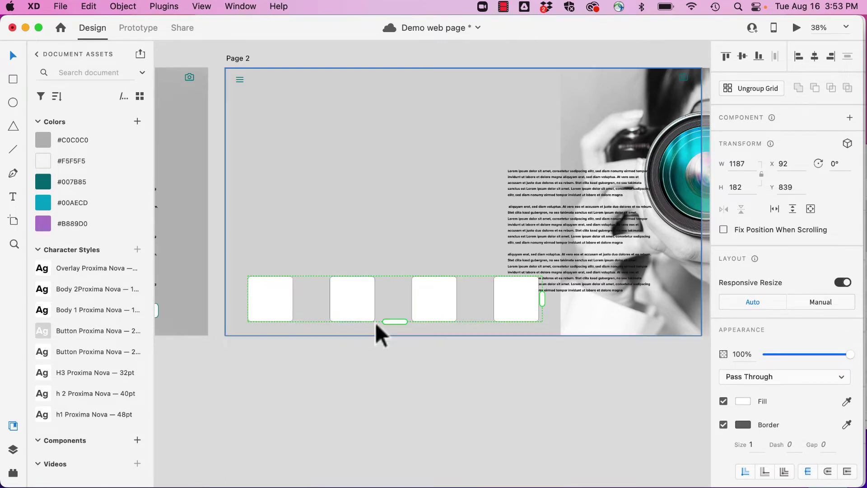
{"action": "mouse_move", "coordinate": [401, 323]}
{"action": "left_mouse_down"}
{"action": "mouse_move", "coordinate": [404, 431]}
{"action": "mouse_move", "coordinate": [404, 328]}
{"action": "left_mouse_up"}
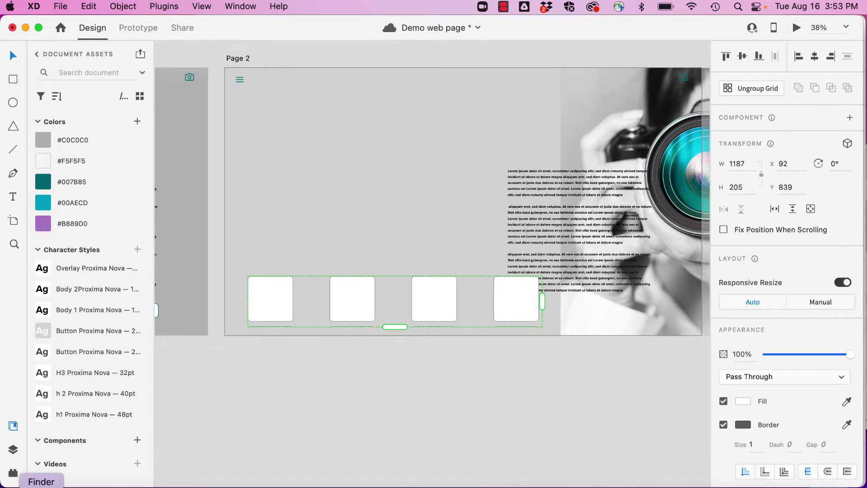
Switch to Finder and fill the repeat grid's squares with the four selected JPG photos from the Web page folder.
{"action": "left_click", "coordinate": [41, 486]}
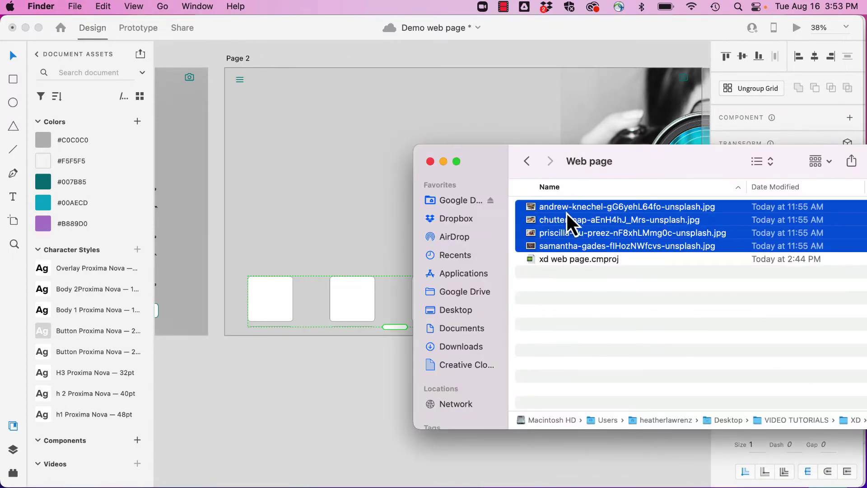
{"action": "left_click_drag", "start_coordinate": [564, 208], "coordinate": [254, 291]}
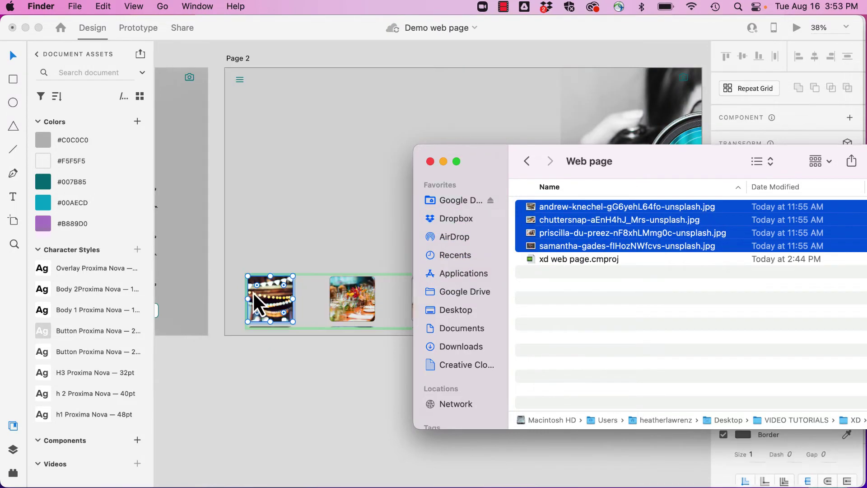
Close the Finder window and arrange Page 2's body text above the thumbnails as two columns, about 504 px and 525 px wide, at Y 270.
{"action": "left_click", "coordinate": [430, 162]}
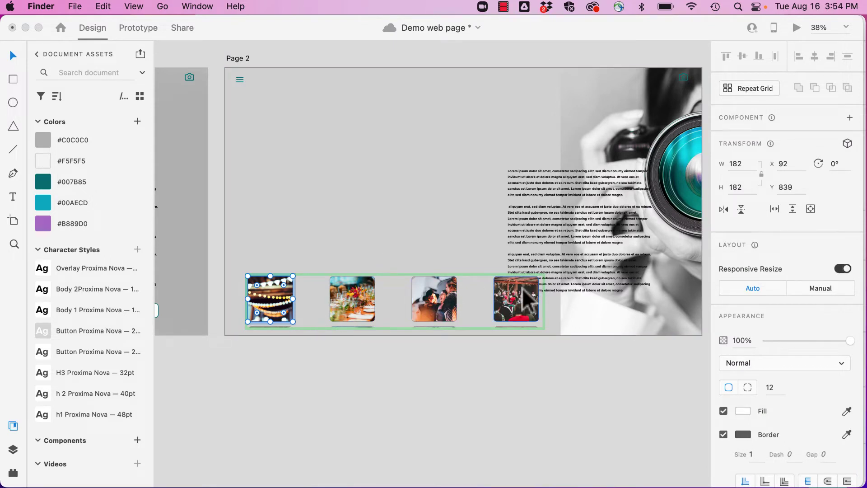
{"action": "left_click", "coordinate": [549, 216]}
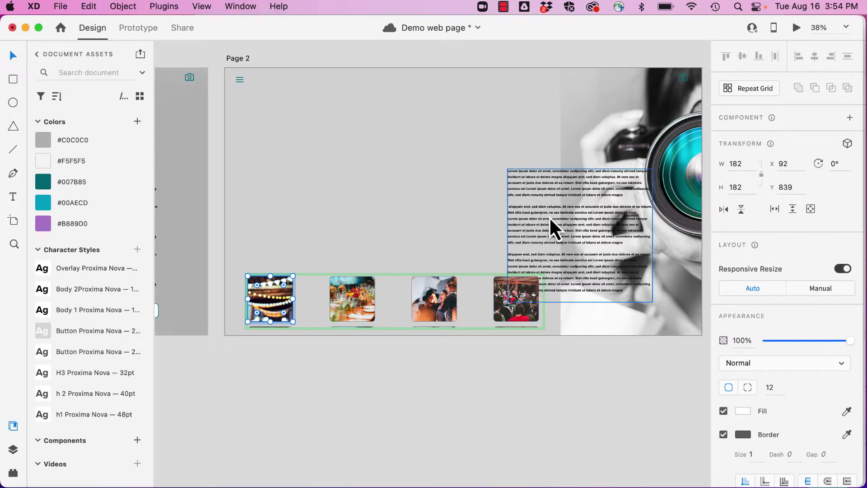
{"action": "left_click", "coordinate": [529, 194]}
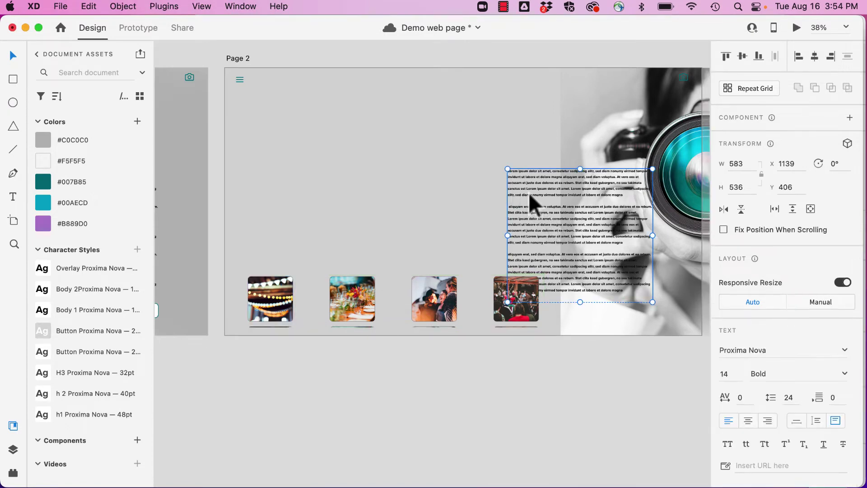
{"action": "left_click_drag", "start_coordinate": [528, 194], "coordinate": [432, 163]}
{"action": "left_click_drag", "start_coordinate": [556, 209], "coordinate": [541, 209]}
{"action": "left_click_drag", "start_coordinate": [491, 211], "coordinate": [491, 203]}
{"action": "left_click_drag", "start_coordinate": [358, 177], "coordinate": [358, 169]}
{"action": "left_click_drag", "start_coordinate": [395, 201], "coordinate": [375, 202]}
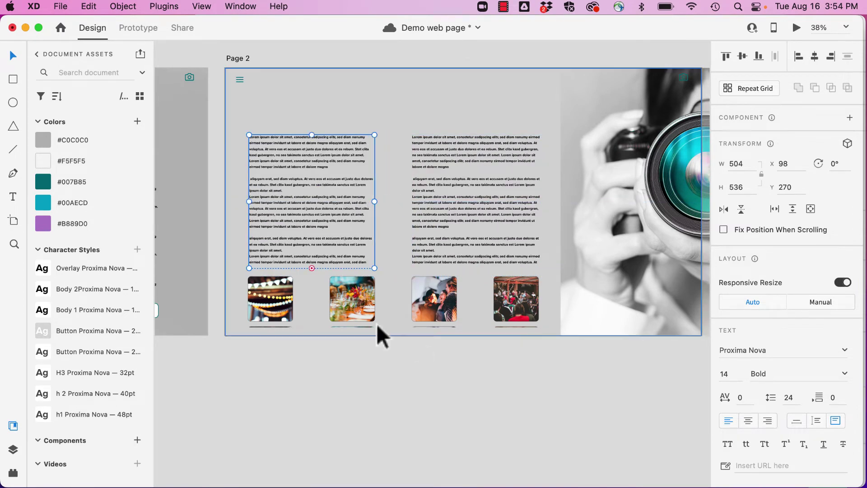
Tighten the thumbnail grid's gaps and realign both text columns above it, with the first column about 497 px wide at X 221.
{"action": "left_click", "coordinate": [316, 304]}
{"action": "mouse_move", "coordinate": [316, 304]}
{"action": "left_mouse_down"}
{"action": "mouse_move", "coordinate": [292, 300]}
{"action": "mouse_move", "coordinate": [327, 300]}
{"action": "left_mouse_up"}
{"action": "left_click", "coordinate": [432, 213]}
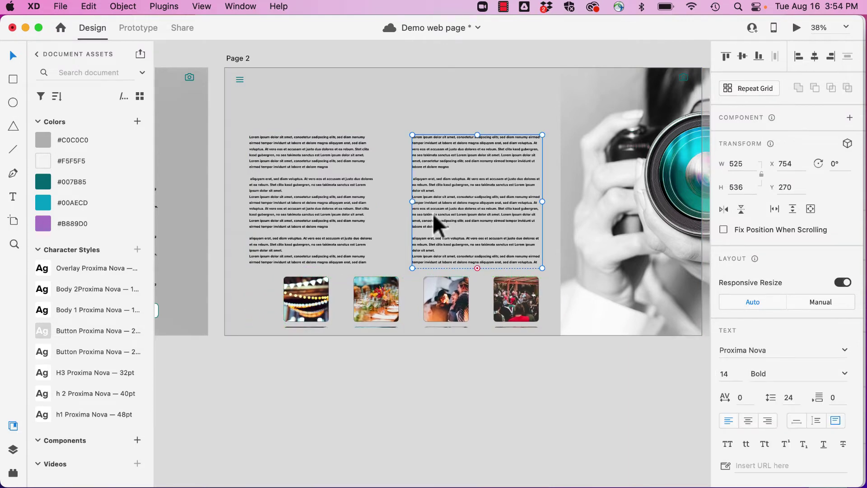
{"action": "left_click_drag", "start_coordinate": [411, 205], "coordinate": [423, 204]}
{"action": "left_click", "coordinate": [343, 193]}
{"action": "left_click_drag", "start_coordinate": [342, 193], "coordinate": [403, 201]}
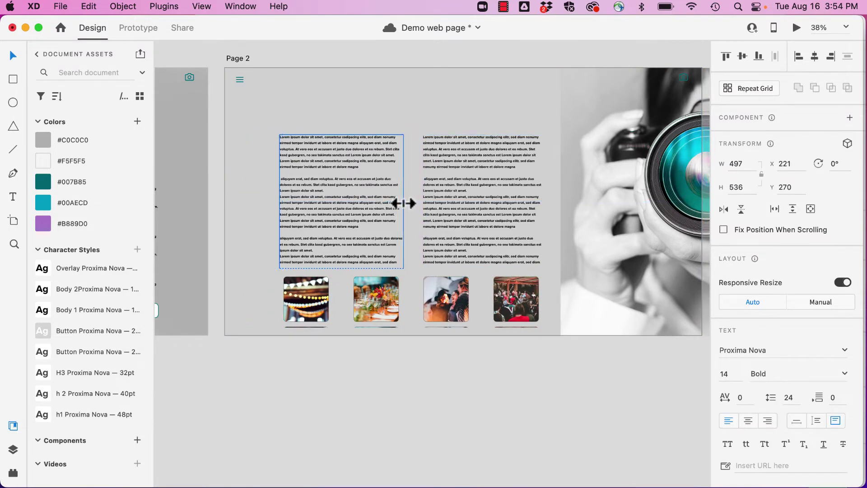
Copy the Home headline above Page 2's text columns at X 221, Y 178, and shorten it to the single line "Headline goes here".
{"action": "scroll", "coordinate": [426, 404], "scroll_direction": "left", "scroll_amount": 5}
{"action": "left_click", "coordinate": [190, 142]}
{"action": "left_click_drag", "start_coordinate": [191, 142], "coordinate": [622, 107]}
{"action": "left_click_drag", "start_coordinate": [534, 111], "coordinate": [495, 119]}
{"action": "double_click", "coordinate": [553, 119]}
{"action": "key", "text": "BackSpace"}
{"action": "key", "text": "Escape"}
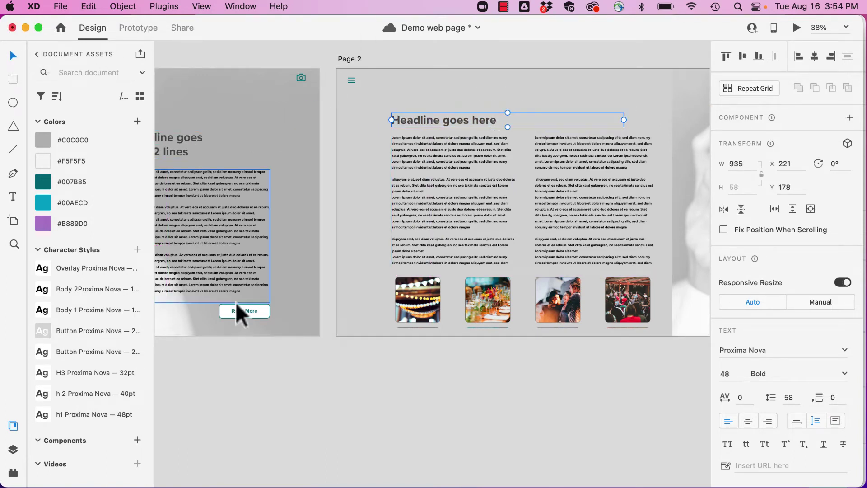
{"action": "left_click", "coordinate": [502, 6]}
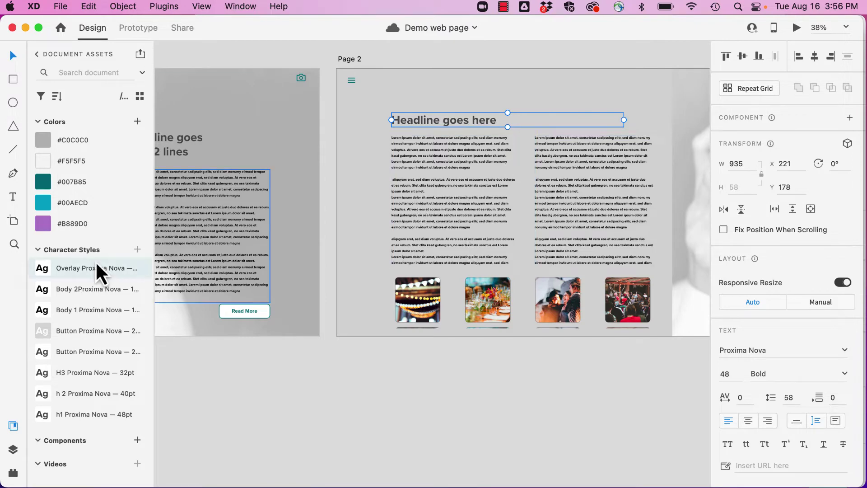
Apply the h 2 character style to Page 2's headline and shorten the photo repeat grid slightly, to a height of about 199.
{"action": "left_click", "coordinate": [69, 393]}
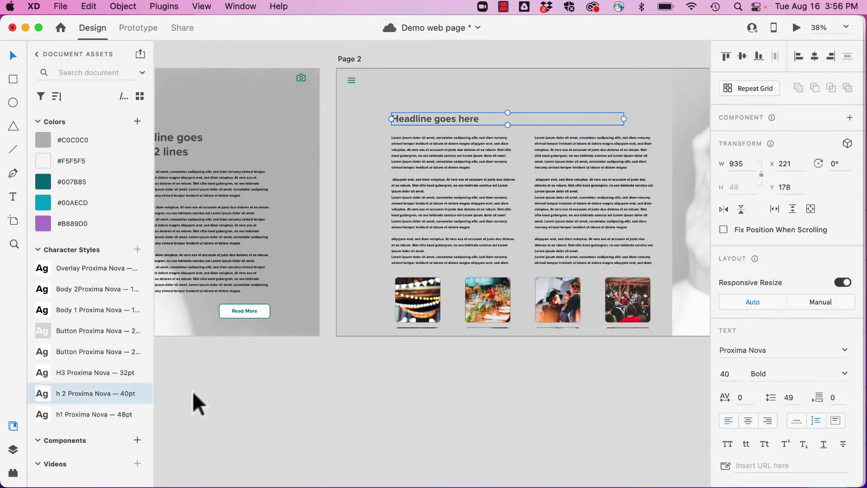
{"action": "scroll", "coordinate": [296, 381], "scroll_direction": "right", "scroll_amount": 3}
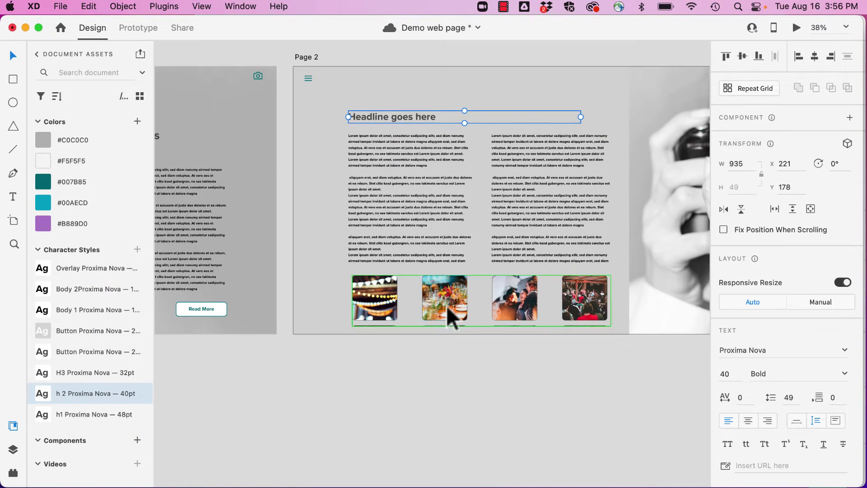
{"action": "left_click", "coordinate": [450, 316]}
{"action": "left_click_drag", "start_coordinate": [481, 328], "coordinate": [481, 326]}
Add a new Web 1920 artboard (1920 × 1080) beside Page 2.
{"action": "scroll", "coordinate": [476, 232], "scroll_direction": "right", "scroll_amount": 10}
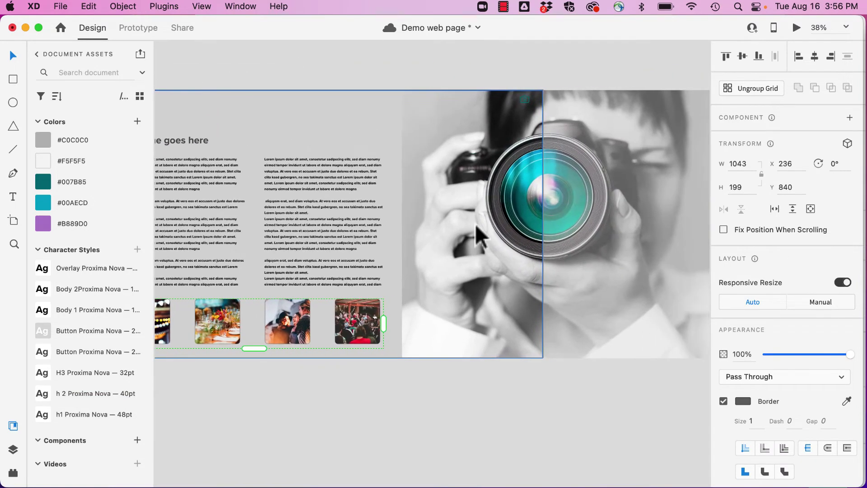
{"action": "left_click", "coordinate": [536, 72]}
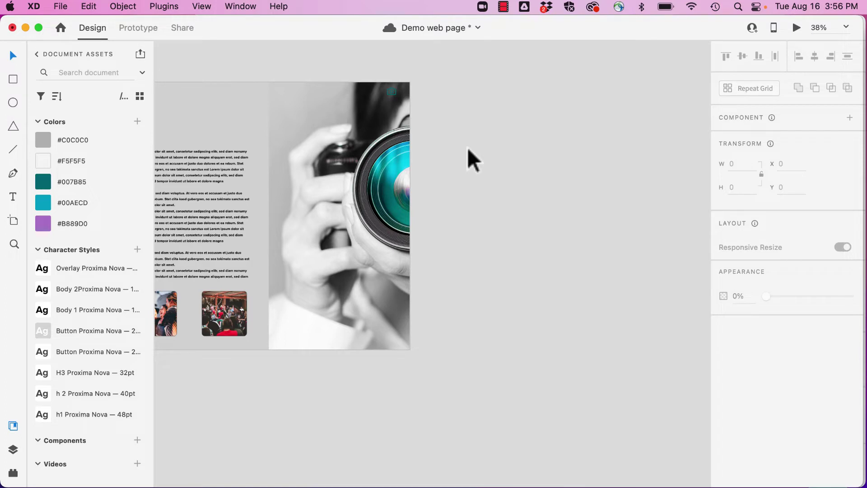
{"action": "left_click", "coordinate": [12, 221]}
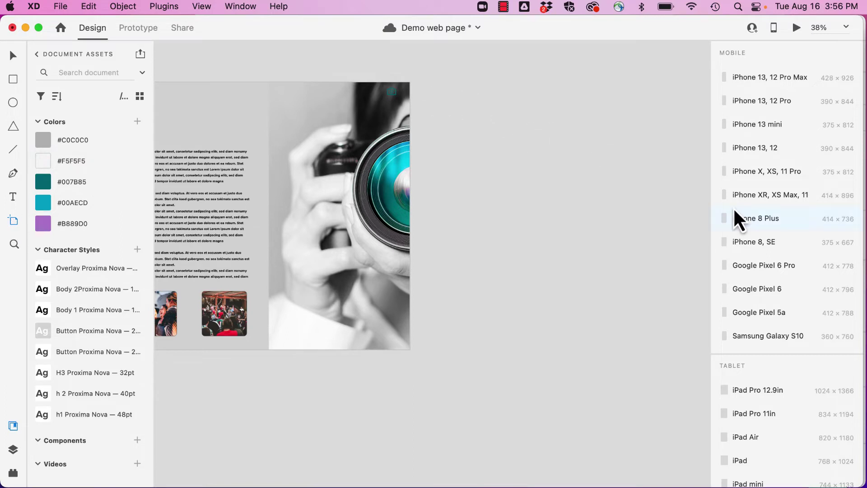
{"action": "scroll", "coordinate": [738, 207], "scroll_direction": "down", "scroll_amount": 10}
{"action": "scroll", "coordinate": [736, 200], "scroll_direction": "down", "scroll_amount": 1}
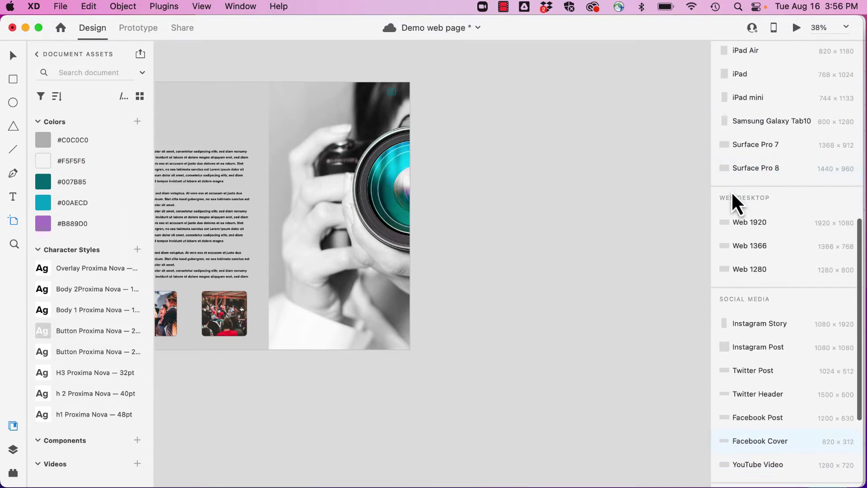
{"action": "left_click", "coordinate": [760, 223]}
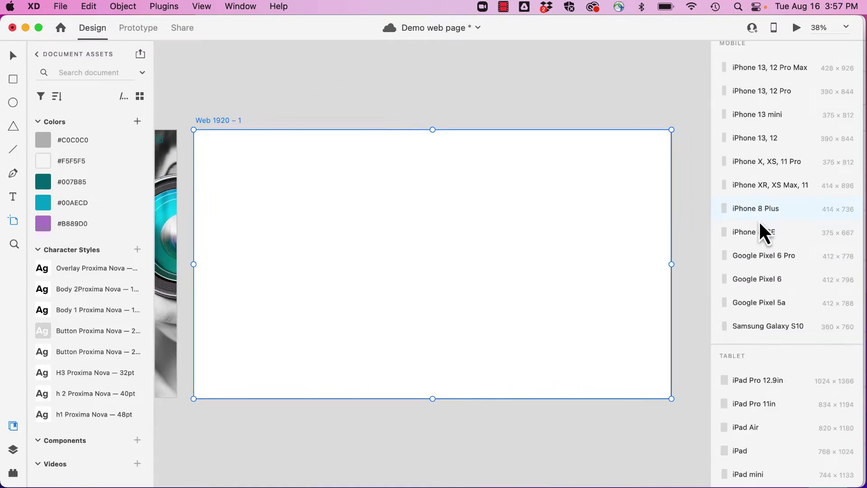
Rename the new artboard as Overlay.
{"action": "double_click", "coordinate": [224, 121]}
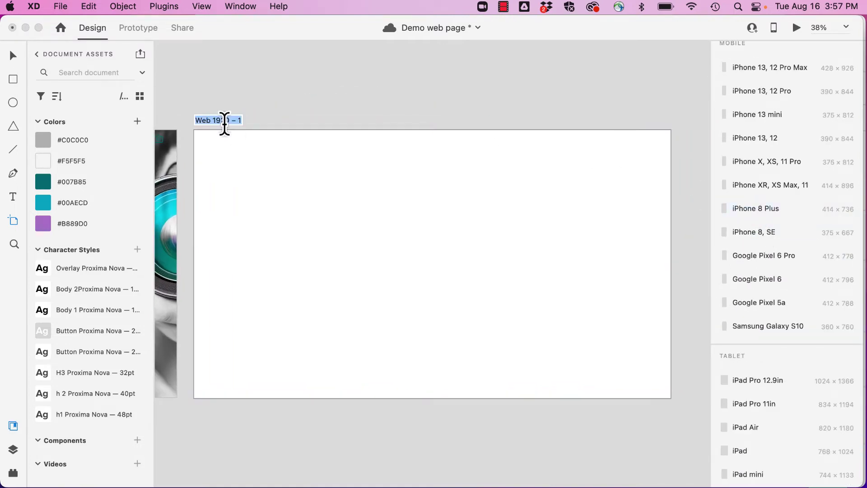
{"action": "type", "text": "o"}
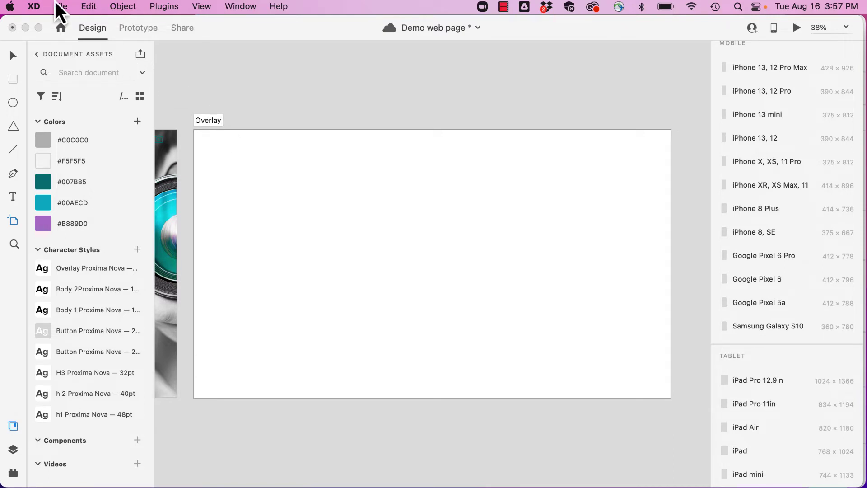
{"action": "key", "text": "Return"}
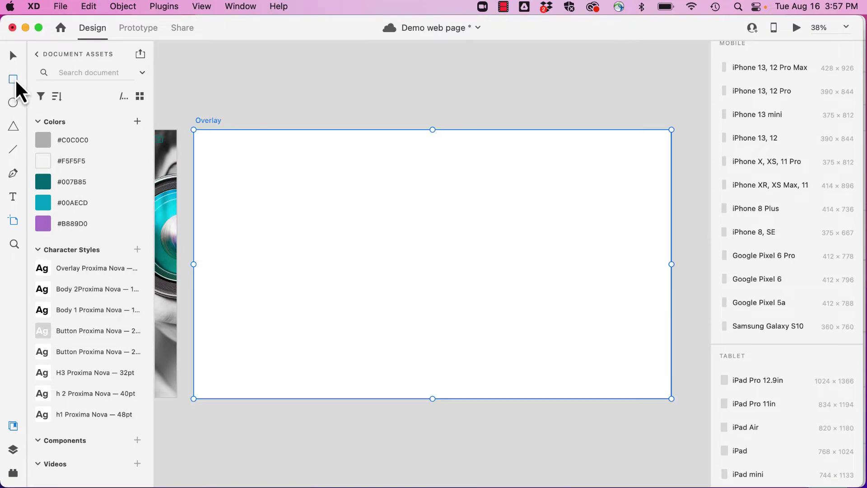
Draw a rectangle on the Overlay artboard and set its size to 1920 wide by 1080 high.
{"action": "left_click", "coordinate": [16, 82]}
{"action": "left_click_drag", "start_coordinate": [203, 140], "coordinate": [454, 284]}
{"action": "left_click", "coordinate": [744, 164]}
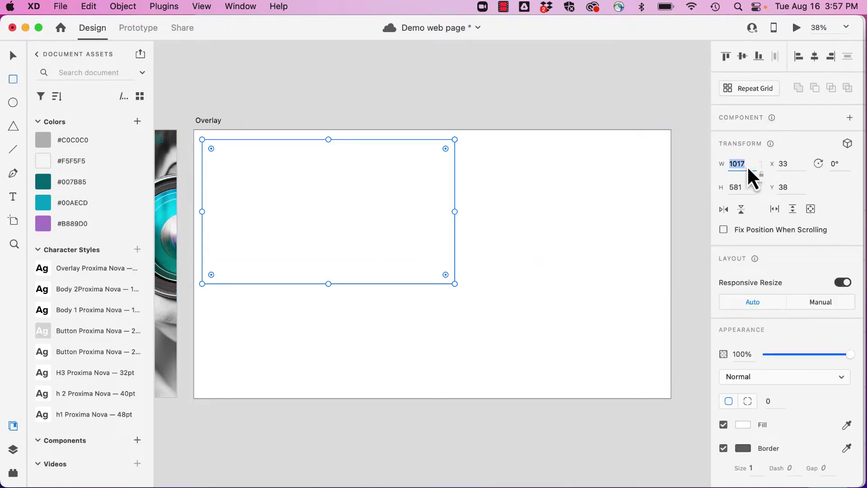
{"action": "type", "text": "1920"}
{"action": "key", "text": "Return"}
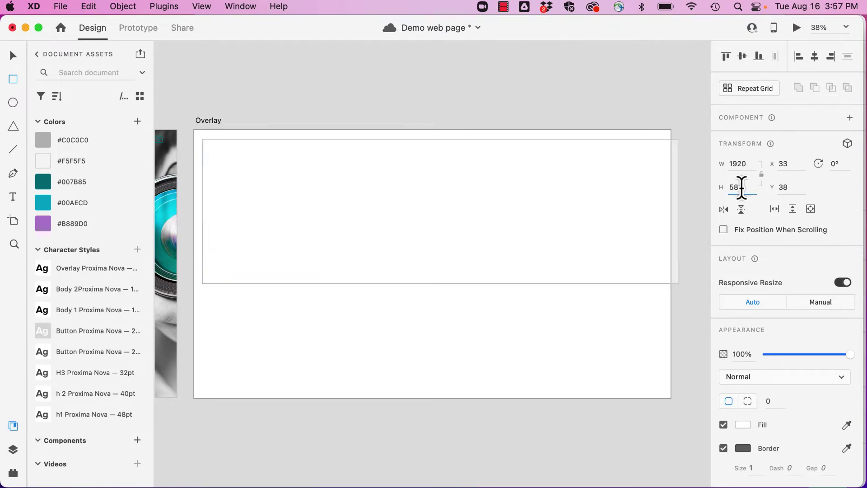
{"action": "left_click", "coordinate": [739, 187]}
{"action": "type", "text": "1080"}
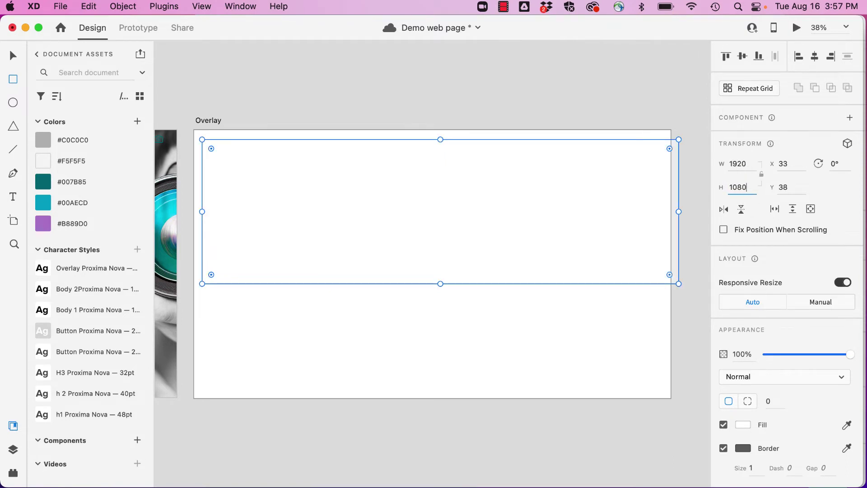
{"action": "key", "text": "Return"}
Give the rectangle a borderless #C0C0C0 fill and move it to X 0, Y 0 so it covers the Overlay artboard.
{"action": "left_click", "coordinate": [45, 141]}
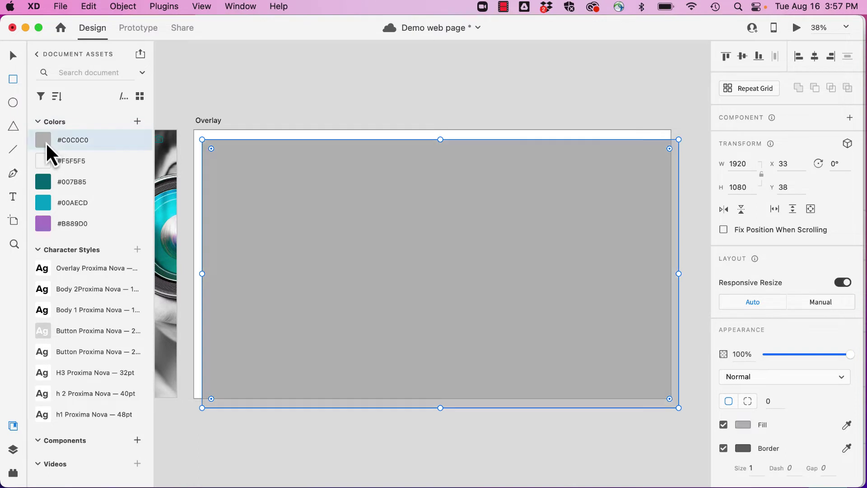
{"action": "left_click", "coordinate": [723, 448]}
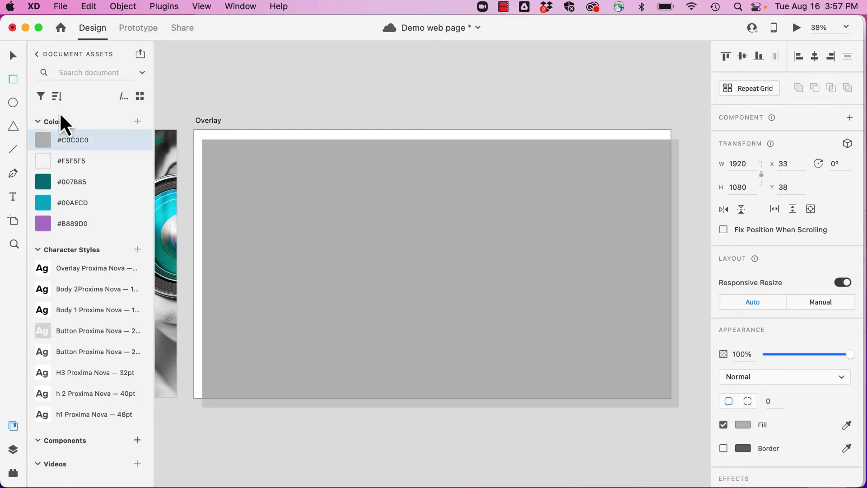
{"action": "left_click", "coordinate": [14, 56]}
{"action": "left_click_drag", "start_coordinate": [373, 289], "coordinate": [365, 280]}
Enable Background Blur on the rectangle and set the blur's opacity to 27%.
{"action": "scroll", "coordinate": [740, 343], "scroll_direction": "down", "scroll_amount": 5}
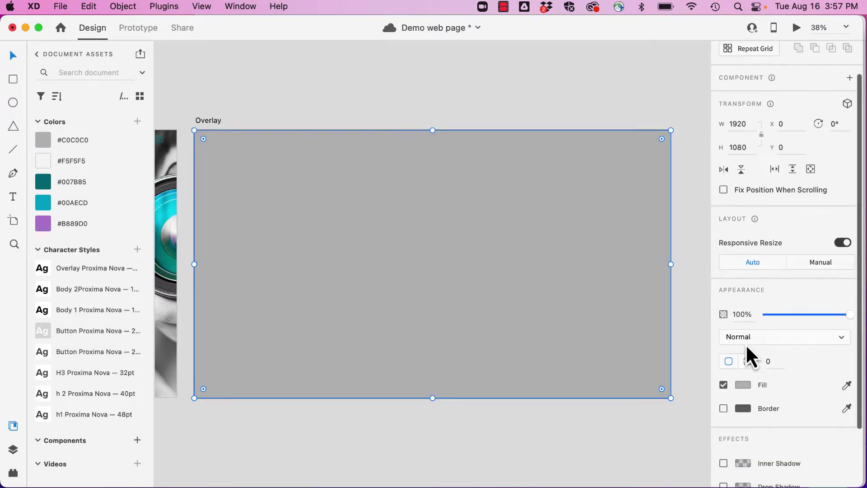
{"action": "left_click", "coordinate": [723, 438]}
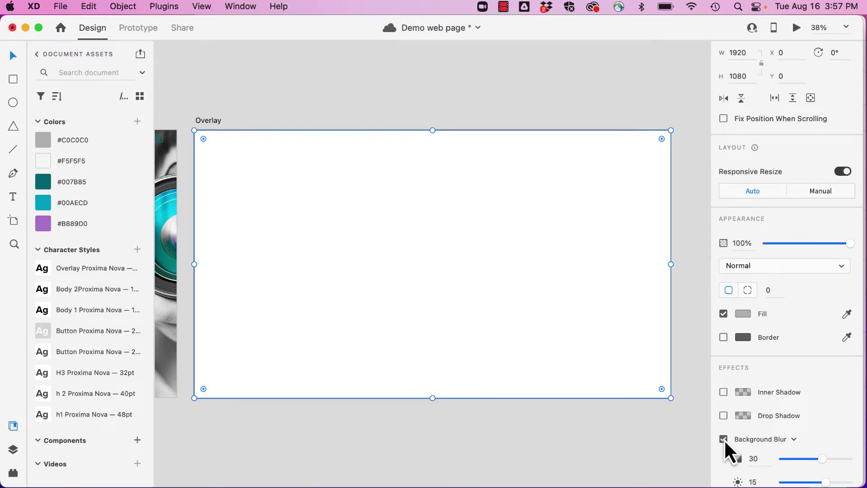
{"action": "scroll", "coordinate": [787, 429], "scroll_direction": "down", "scroll_amount": 3}
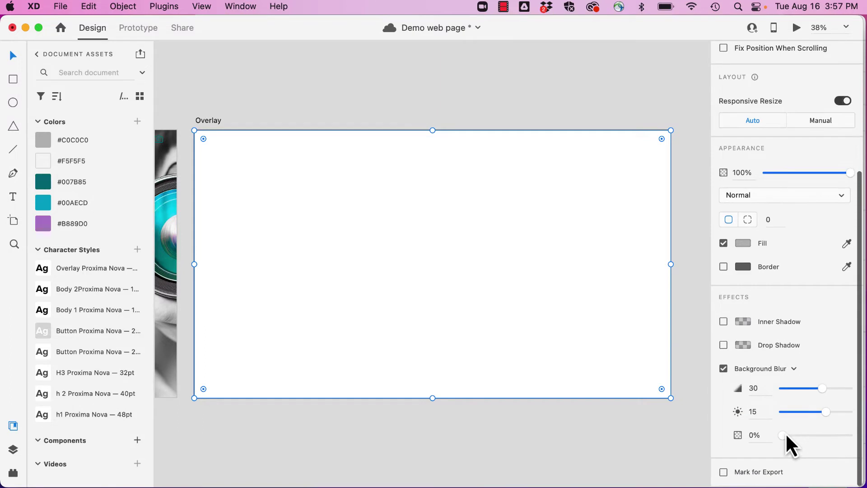
{"action": "mouse_move", "coordinate": [785, 434]}
{"action": "left_mouse_down"}
{"action": "mouse_move", "coordinate": [808, 435]}
{"action": "mouse_move", "coordinate": [801, 434]}
{"action": "left_mouse_up"}
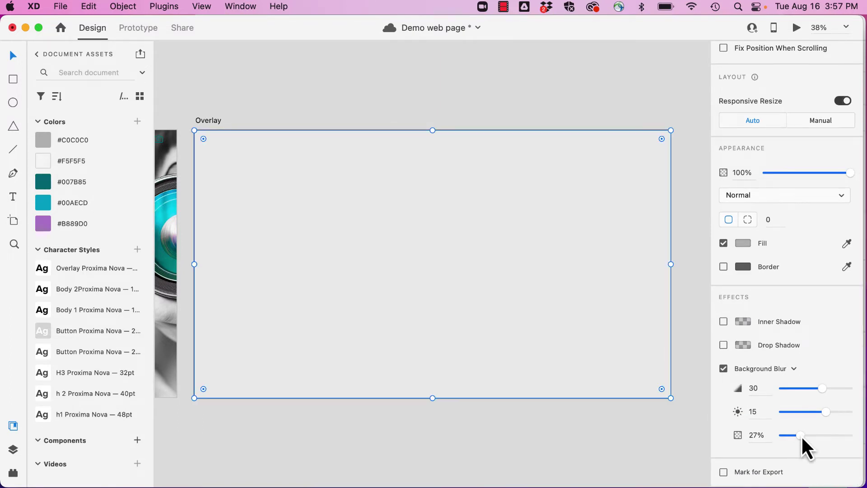
{"action": "key", "text": "Escape"}
Add a text box about 536 wide near the Overlay artboard's upper edge reading "Home" in the Overlay character style.
{"action": "left_click", "coordinate": [15, 199]}
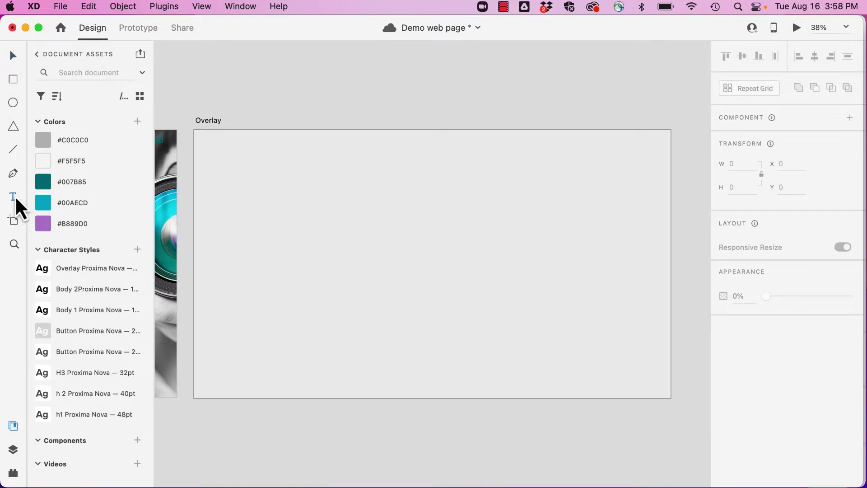
{"action": "left_click_drag", "start_coordinate": [366, 151], "coordinate": [500, 207]}
{"action": "type", "text": "Home"}
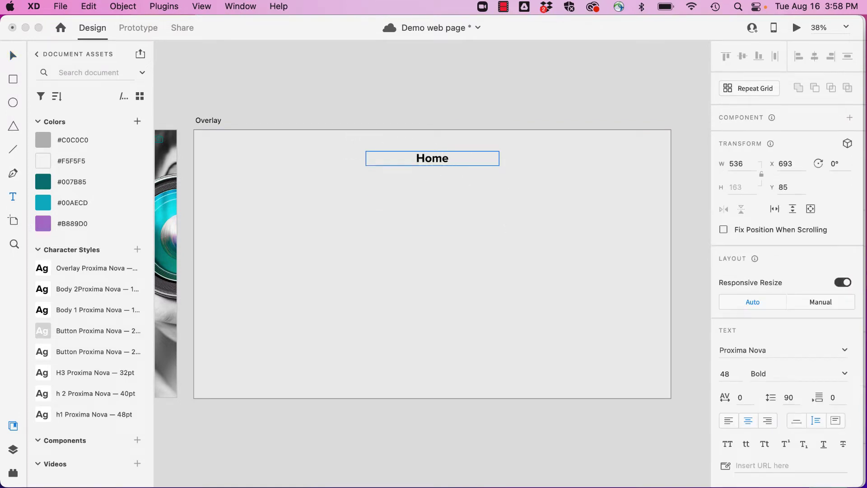
{"action": "left_click", "coordinate": [100, 267]}
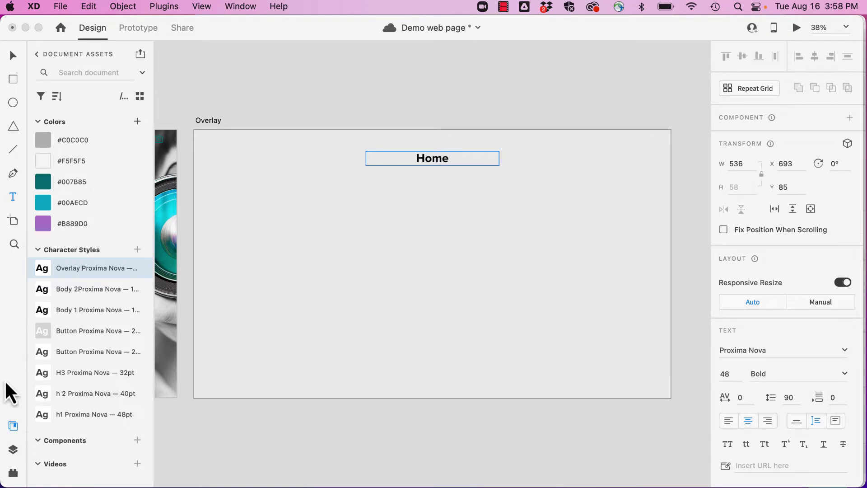
Group the Home text on the Overlay artboard and name the group Nav.
{"action": "left_click", "coordinate": [13, 448]}
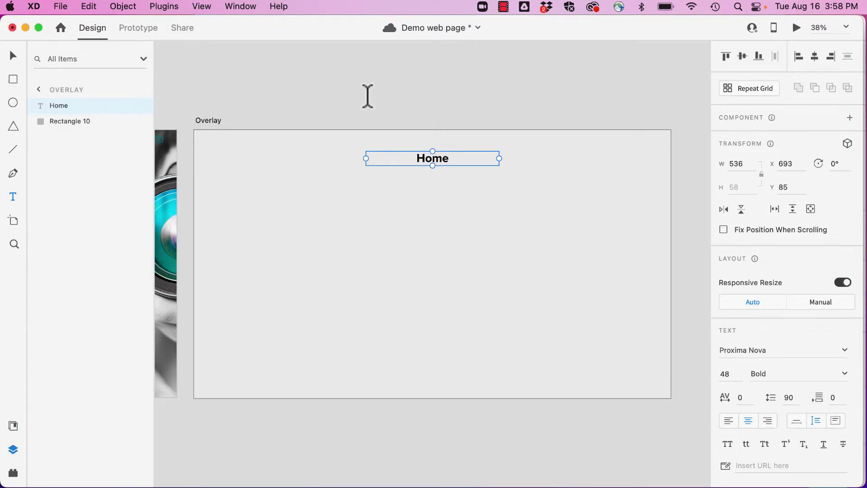
{"action": "left_click", "coordinate": [13, 56]}
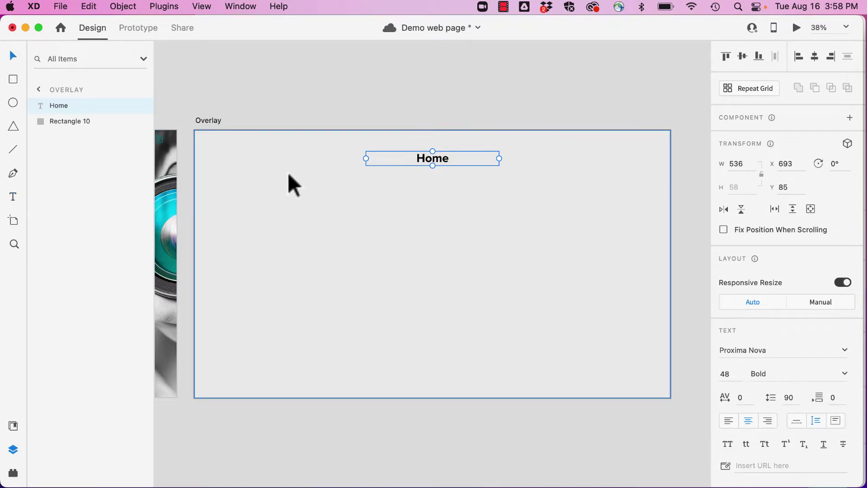
{"action": "key", "text": "super+g"}
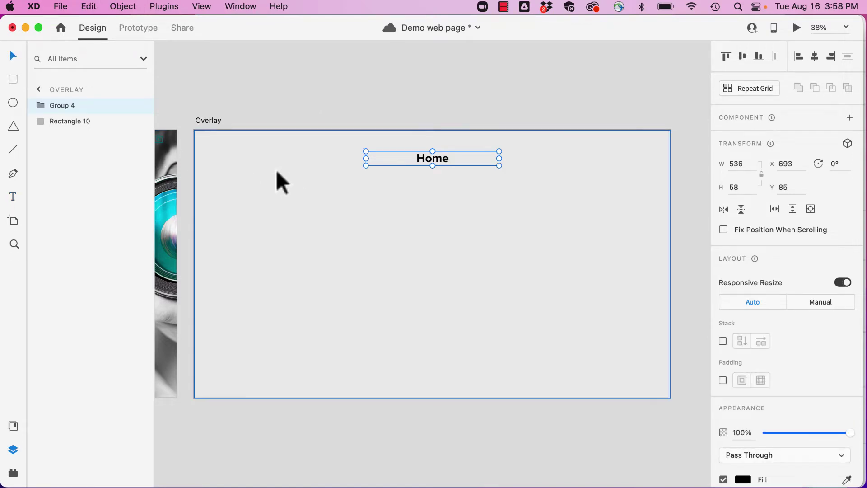
{"action": "double_click", "coordinate": [71, 111]}
{"action": "type", "text": "Nav"}
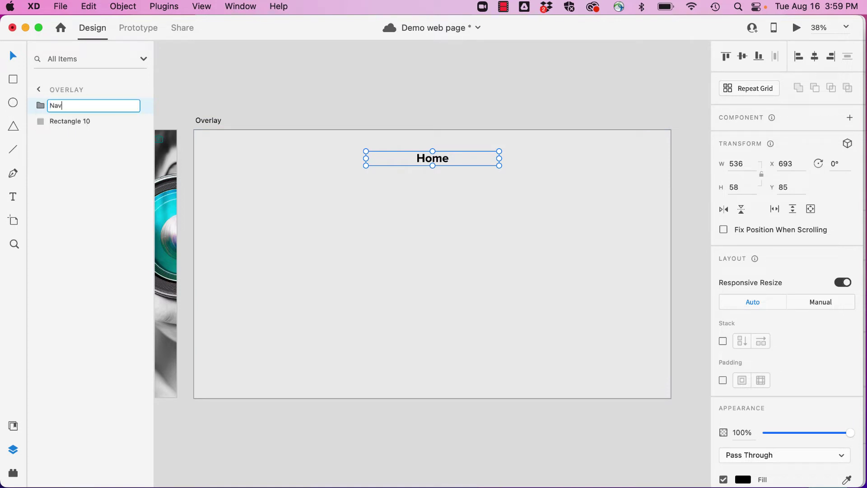
{"action": "left_click", "coordinate": [184, 69]}
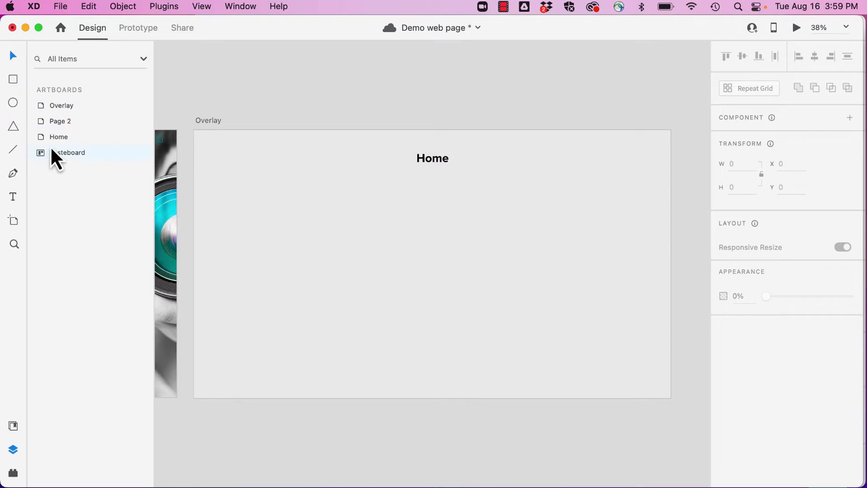
Make the Nav group on the Overlay artboard a vertical stack with a padding of 90.
{"action": "left_click", "coordinate": [203, 120]}
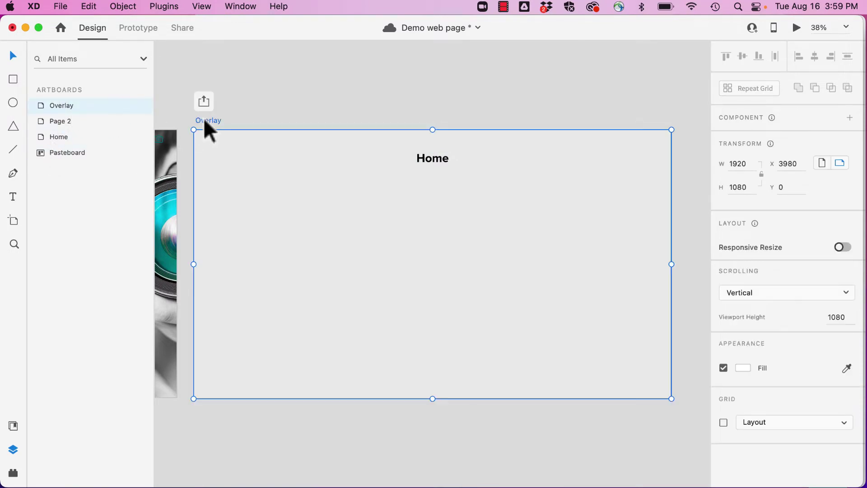
{"action": "double_click", "coordinate": [58, 108]}
{"action": "left_click", "coordinate": [42, 104]}
{"action": "left_click", "coordinate": [412, 156]}
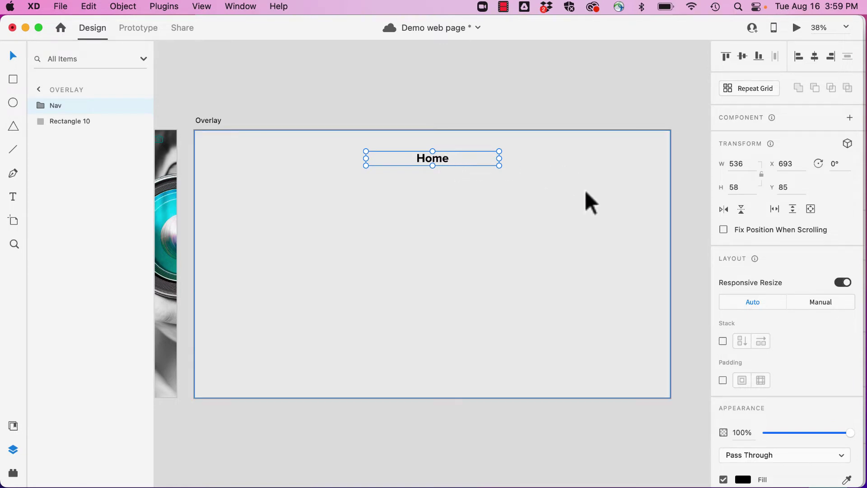
{"action": "left_click", "coordinate": [722, 340]}
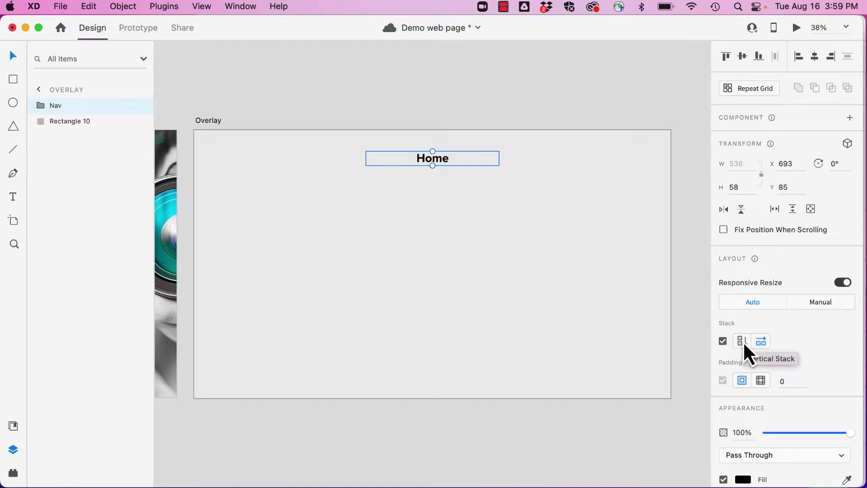
{"action": "left_click", "coordinate": [743, 340]}
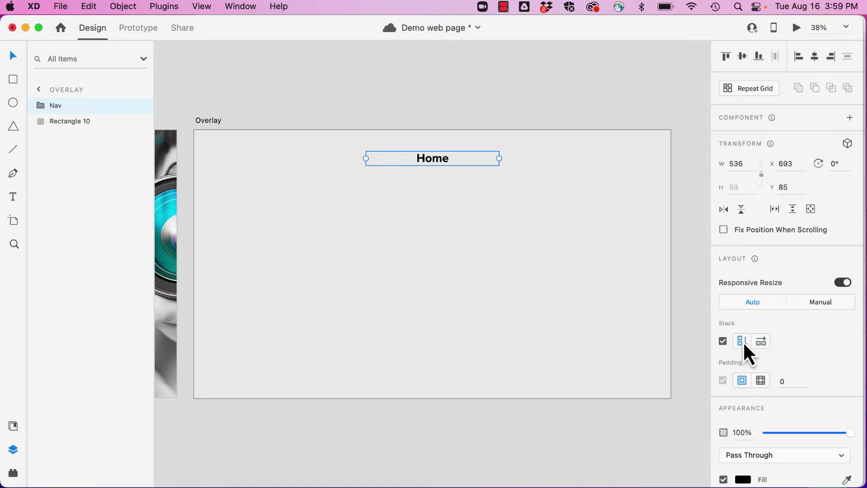
{"action": "left_click", "coordinate": [785, 382]}
{"action": "type", "text": "90"}
{"action": "key", "text": "Return"}
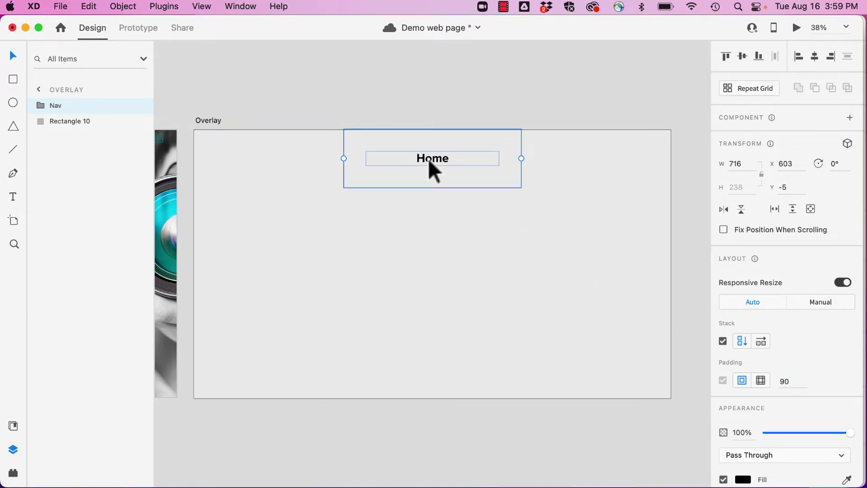
Duplicate the Home text three times inside the Nav stack.
{"action": "left_click", "coordinate": [41, 105]}
{"action": "left_click", "coordinate": [72, 123]}
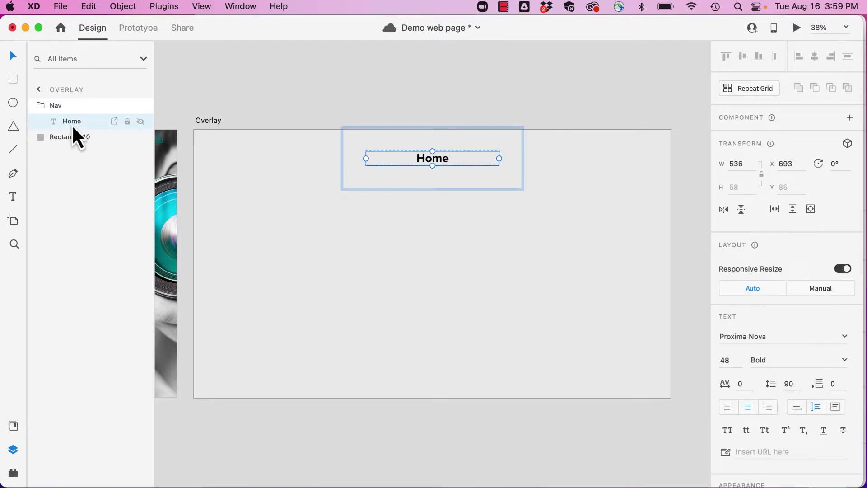
{"action": "key", "text": "super+d"}
{"action": "key", "text": "super+d"}
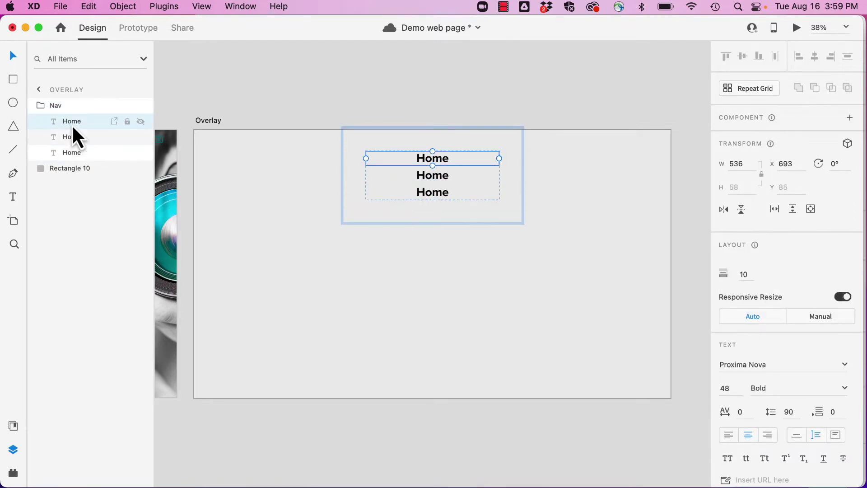
{"action": "key", "text": "super+d"}
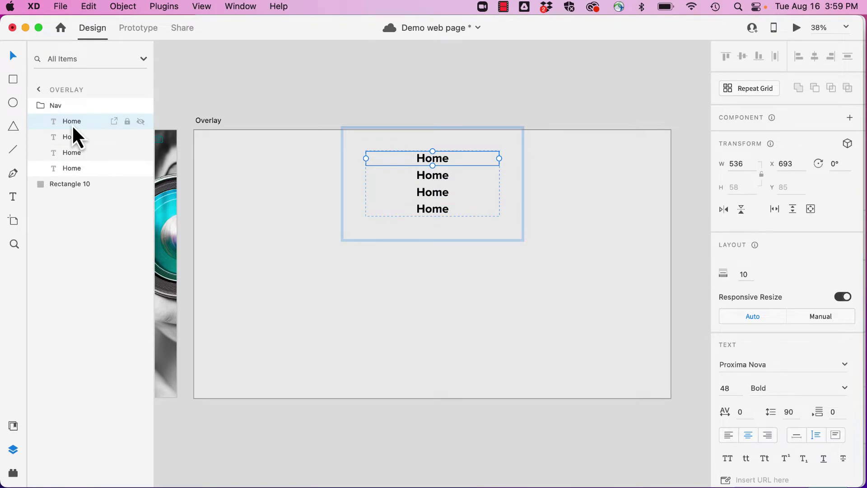
Change the second, third and fourth Home texts in the Nav stack to "Contact Us", "Articles" and "About Us".
{"action": "left_click", "coordinate": [436, 180]}
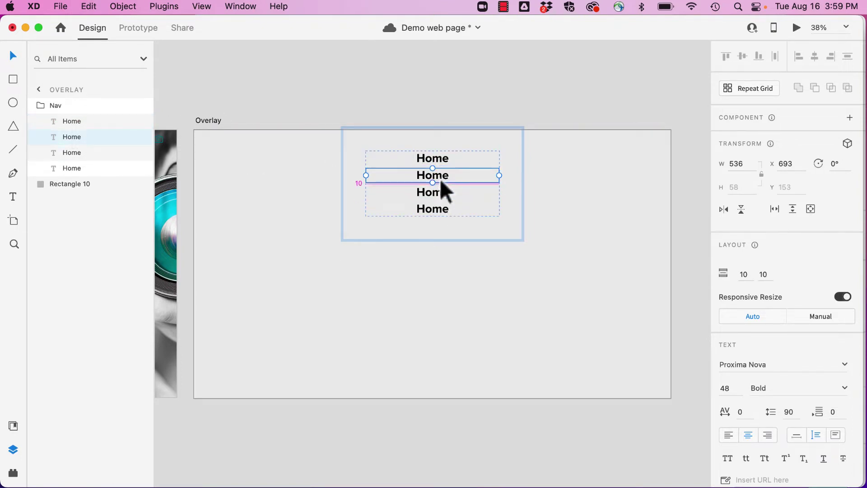
{"action": "double_click", "coordinate": [443, 176]}
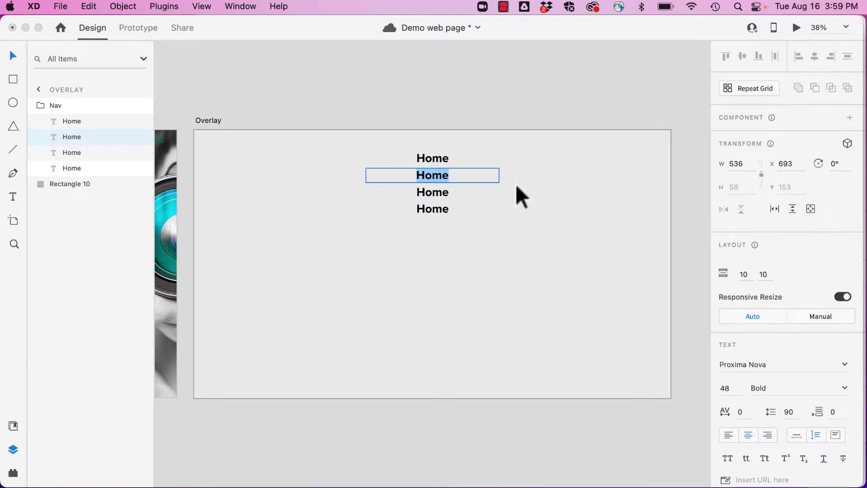
{"action": "type", "text": "Contact"}
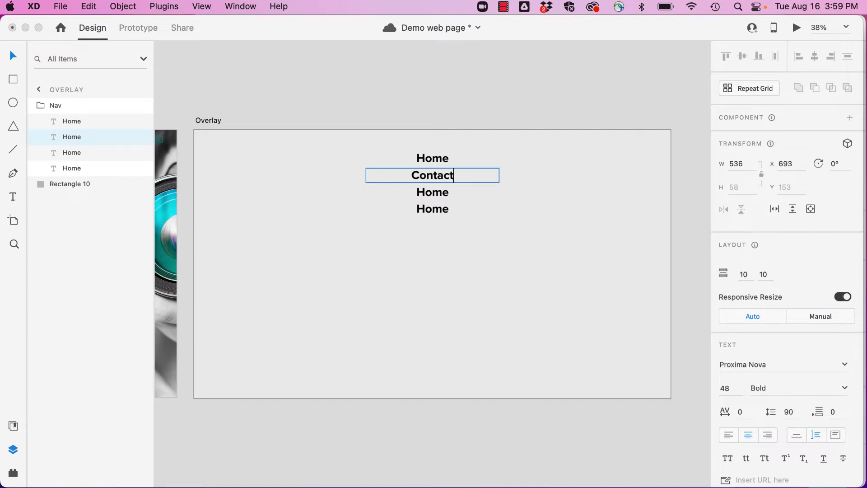
{"action": "type", "text": " Us"}
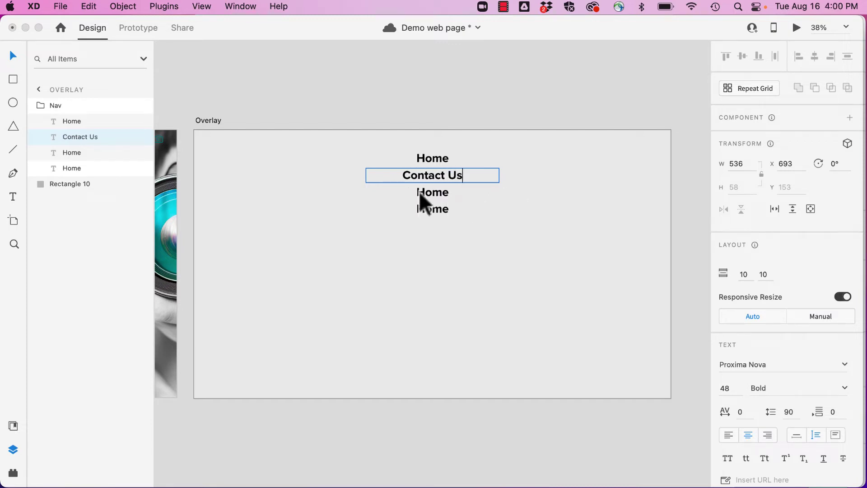
{"action": "double_click", "coordinate": [422, 192]}
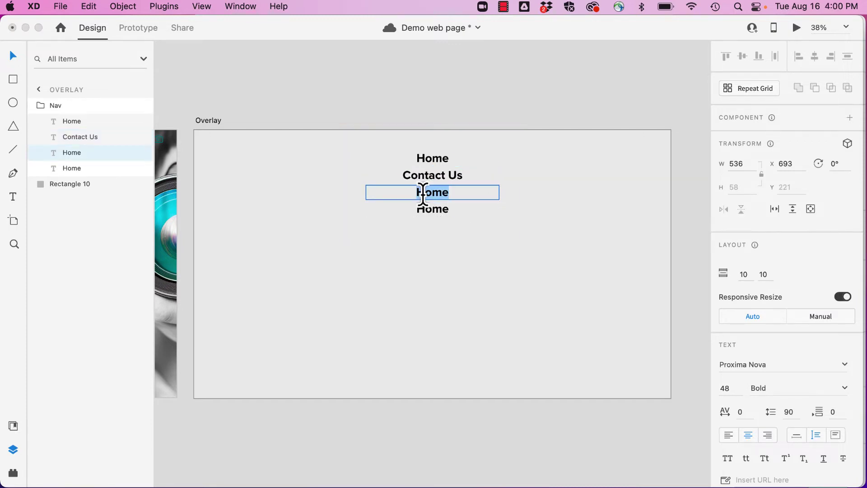
{"action": "type", "text": "Articles"}
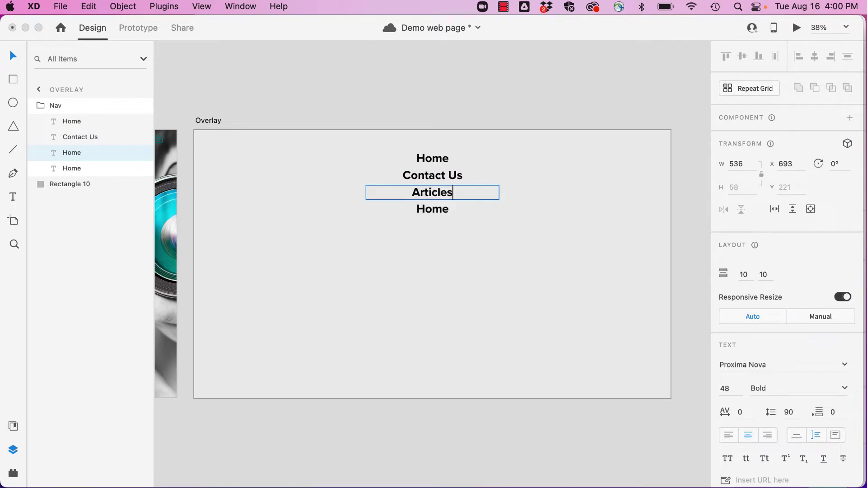
{"action": "double_click", "coordinate": [427, 209]}
{"action": "type", "text": "A"}
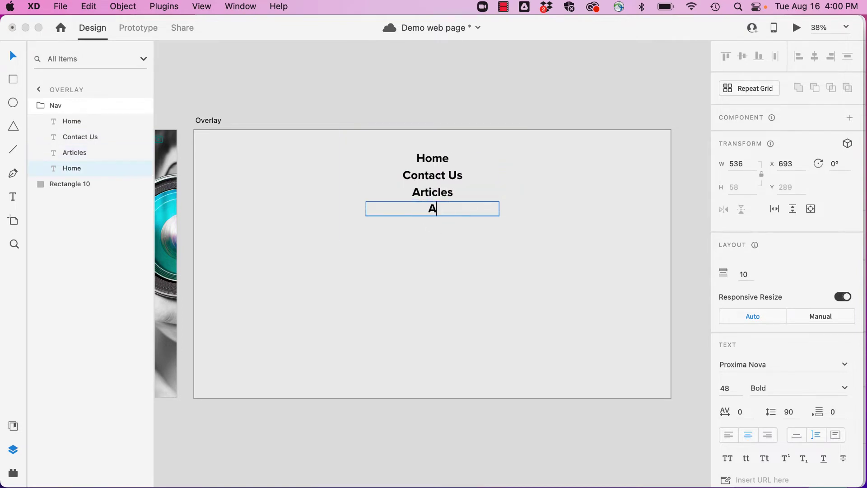
{"action": "type", "text": "bout Us"}
{"action": "key", "text": "Escape"}
{"action": "left_click", "coordinate": [382, 95]}
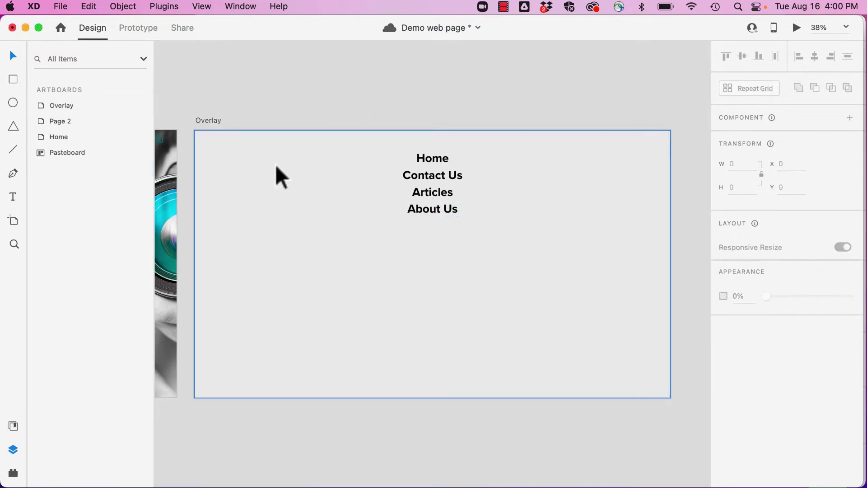
Add a text box about 111 wide in the Overlay artboard's upper-left corner reading "X".
{"action": "left_click", "coordinate": [14, 197]}
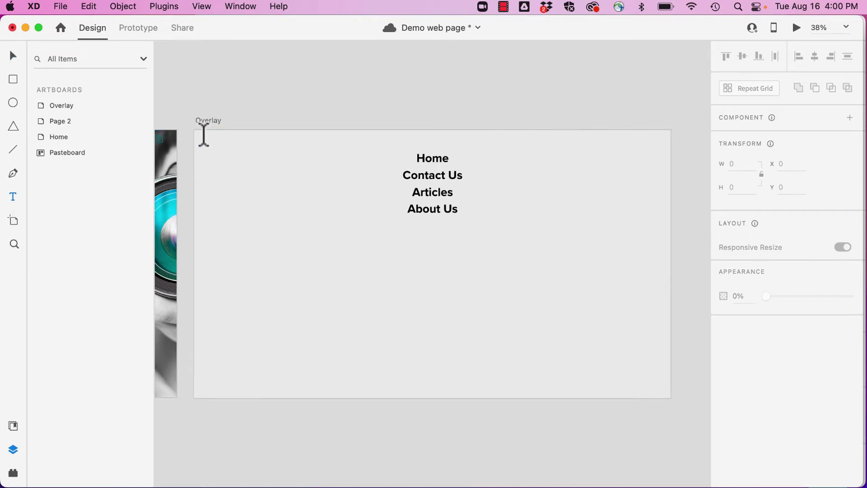
{"action": "left_click_drag", "start_coordinate": [202, 140], "coordinate": [230, 163]}
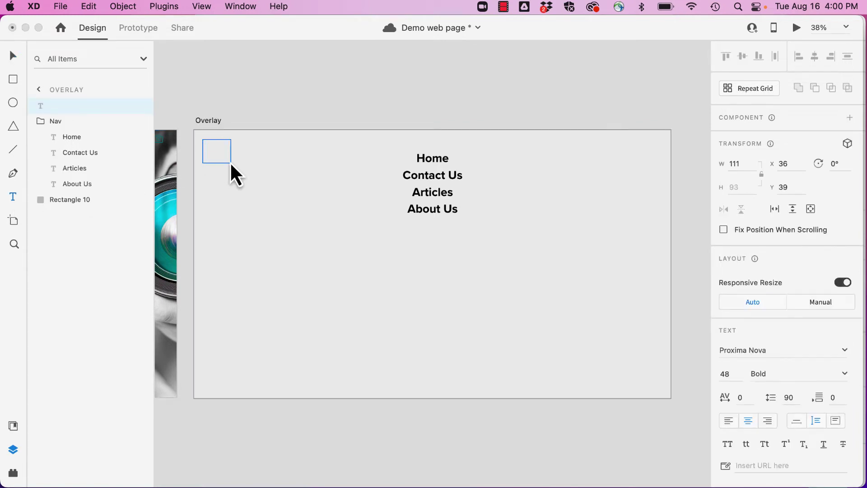
{"action": "type", "text": "X"}
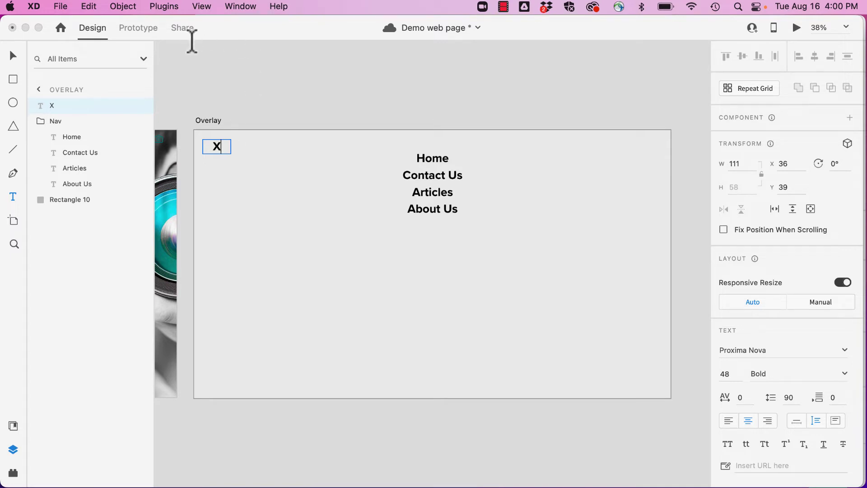
{"action": "left_click", "coordinate": [13, 56]}
{"action": "left_click", "coordinate": [310, 100]}
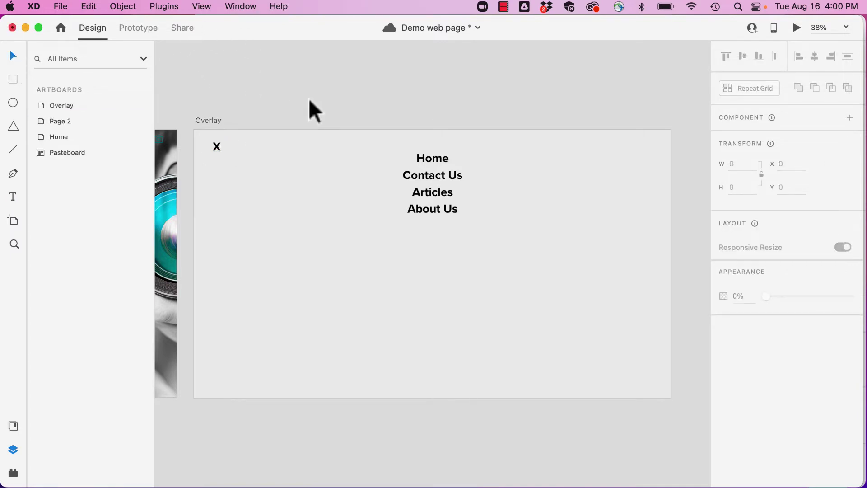
Rename the Read More button's group on the Home artboard as "Button".
{"action": "scroll", "coordinate": [310, 100], "scroll_direction": "left", "scroll_amount": 10}
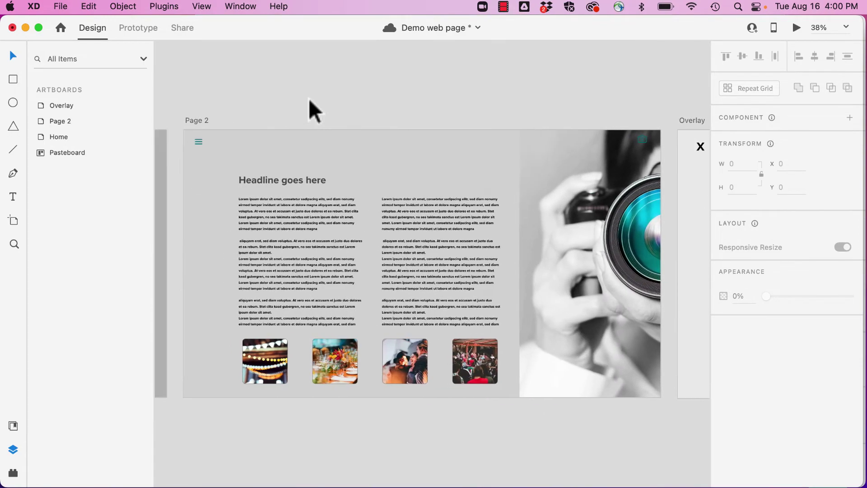
{"action": "scroll", "coordinate": [309, 100], "scroll_direction": "left", "scroll_amount": 5}
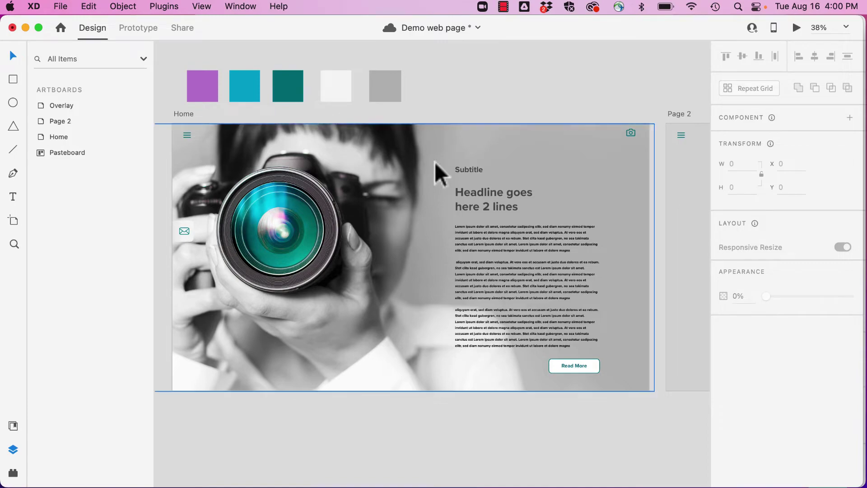
{"action": "scroll", "coordinate": [587, 366], "scroll_direction": "up", "scroll_amount": 1}
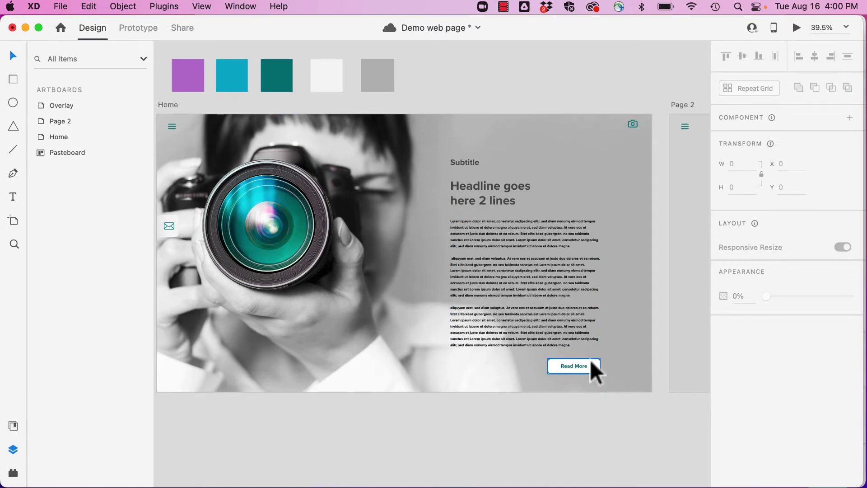
{"action": "scroll", "coordinate": [590, 359], "scroll_direction": "up", "scroll_amount": 5}
{"action": "scroll", "coordinate": [594, 347], "scroll_direction": "down", "scroll_amount": 3}
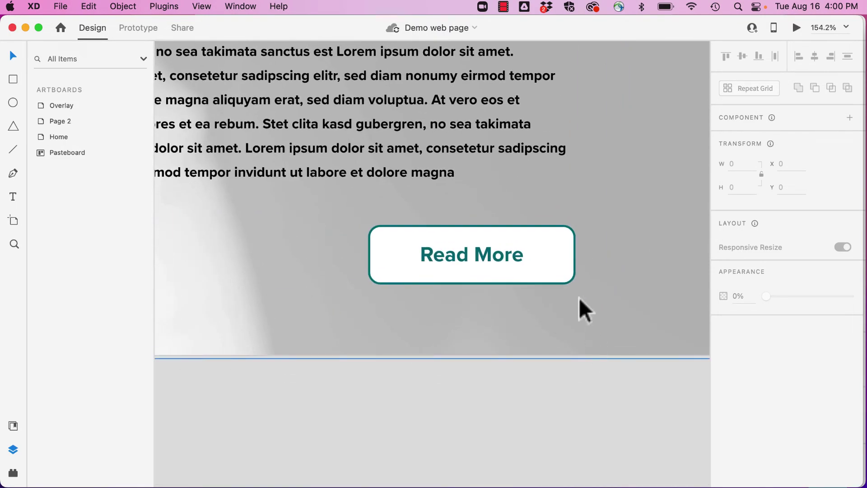
{"action": "left_click", "coordinate": [567, 260]}
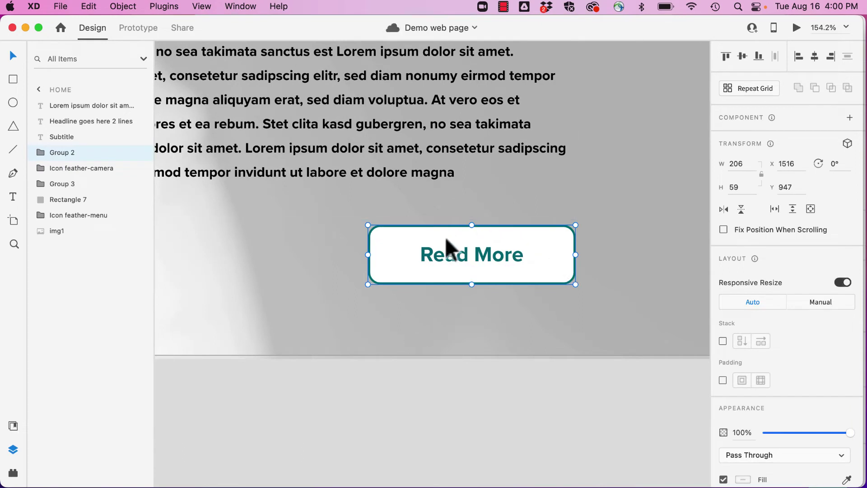
{"action": "double_click", "coordinate": [58, 153]}
{"action": "type", "text": "Button"}
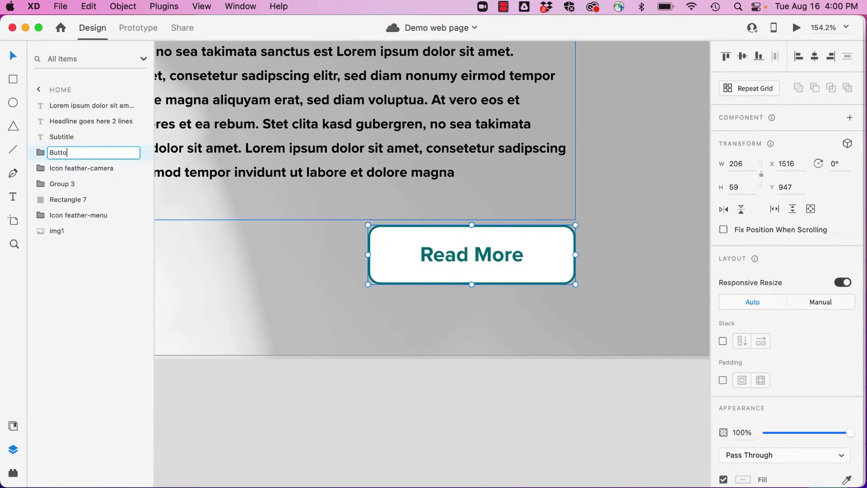
{"action": "left_click", "coordinate": [262, 408]}
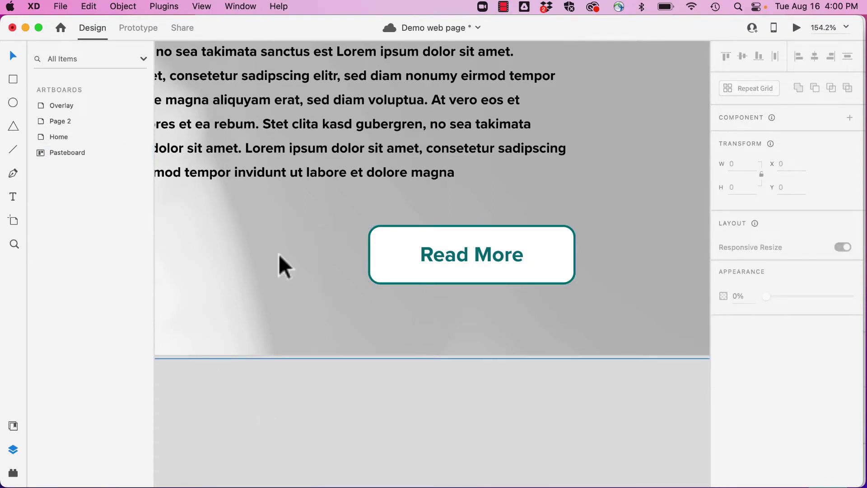
Turn the Read More button group on the Home artboard into a component and save the document.
{"action": "left_click", "coordinate": [418, 246]}
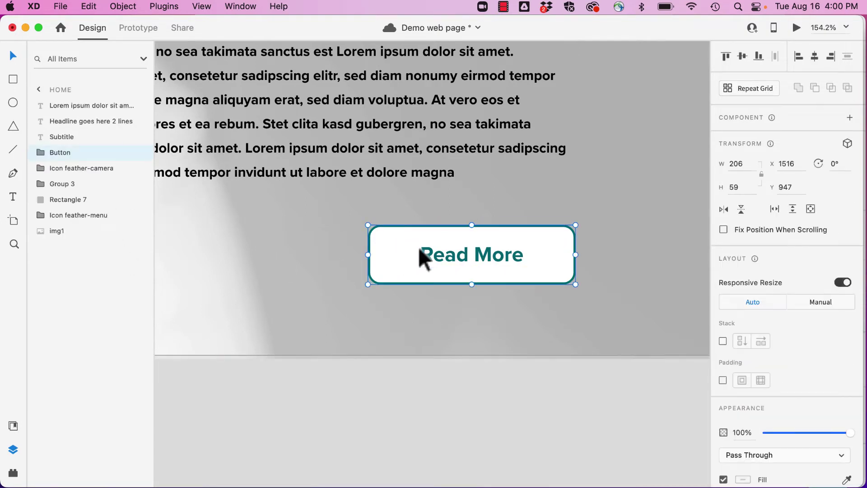
{"action": "left_click", "coordinate": [18, 427]}
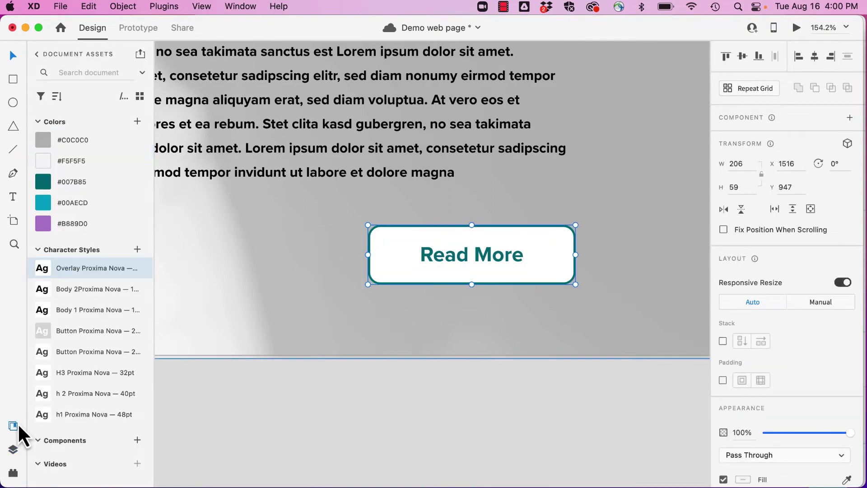
{"action": "left_click", "coordinate": [137, 440]}
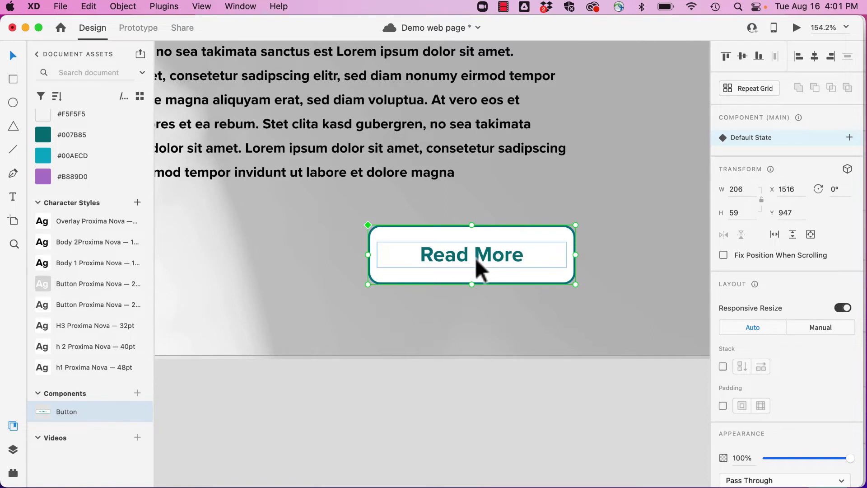
{"action": "key", "text": "super+s"}
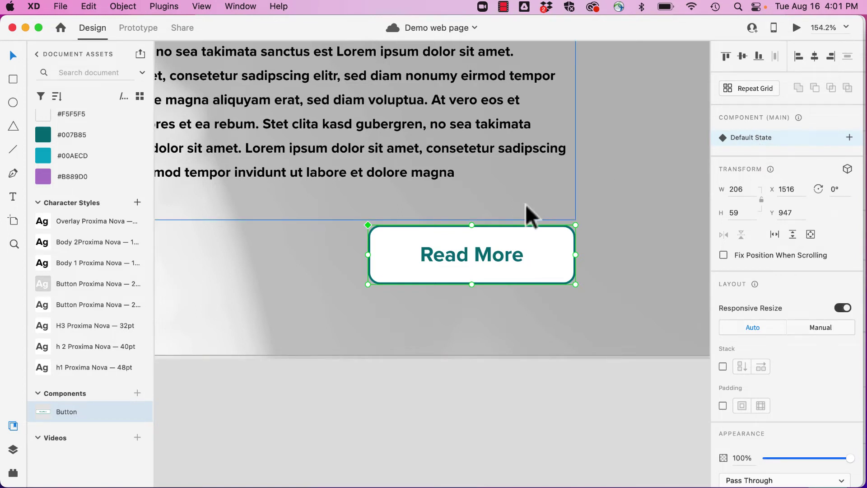
Add a hover state to the Read More button component and name it "darker color".
{"action": "left_click", "coordinate": [849, 137]}
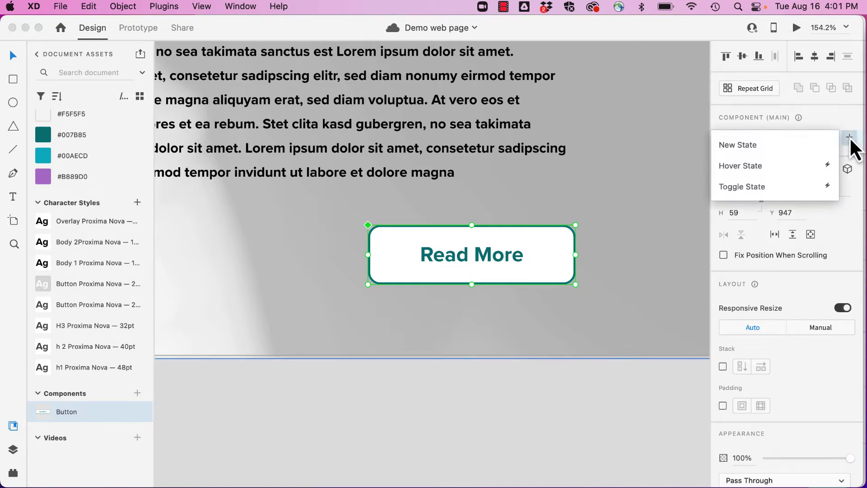
{"action": "left_click", "coordinate": [779, 166]}
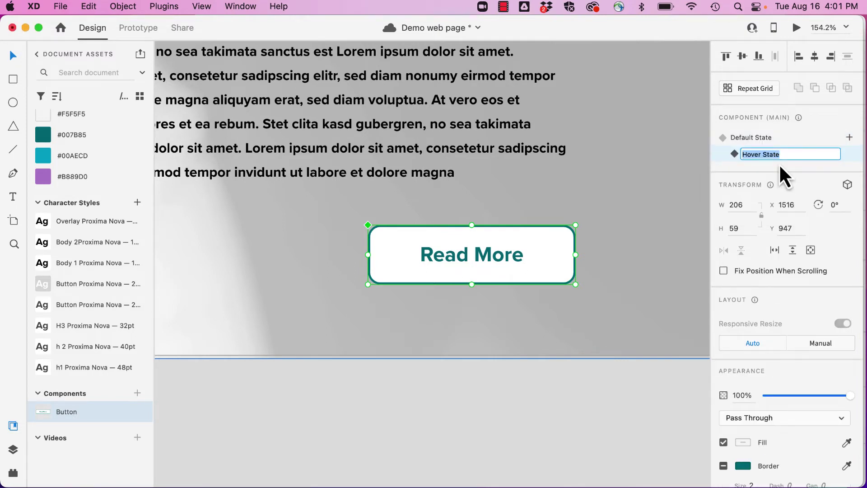
{"action": "type", "text": "darker color"}
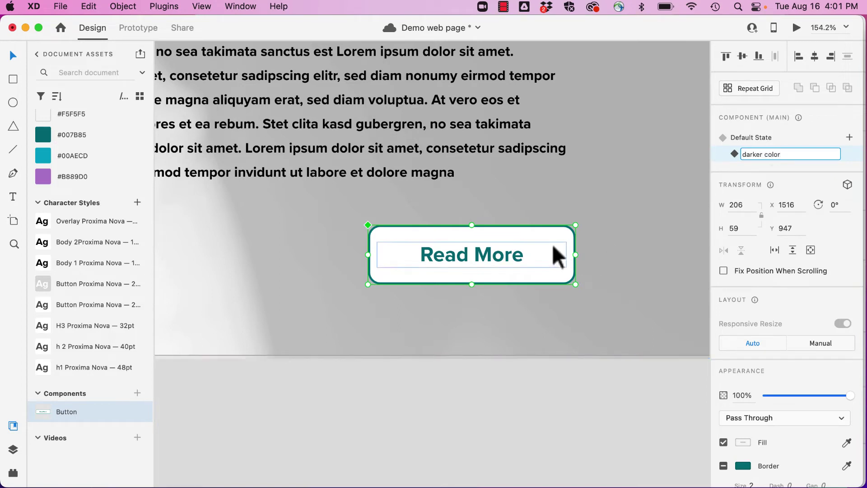
{"action": "key", "text": "Return"}
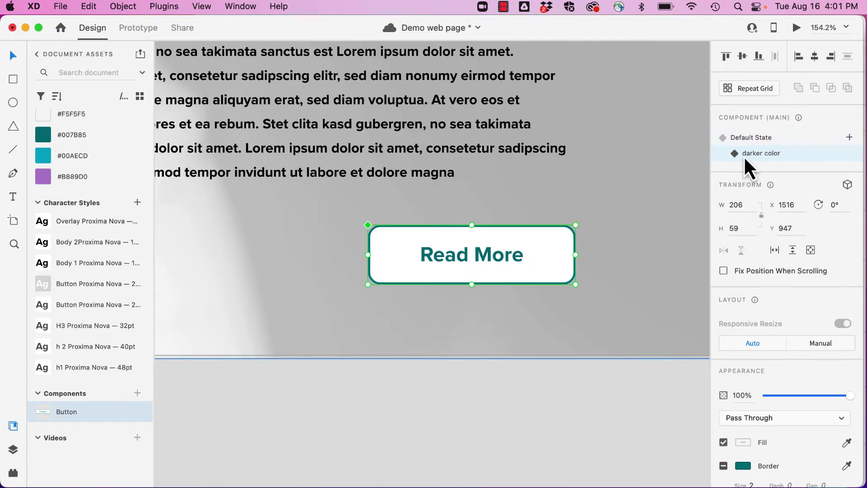
Remove the border from the Read More button's rectangle in the darker color state and fill it with the document color #007B85.
{"action": "double_click", "coordinate": [553, 238]}
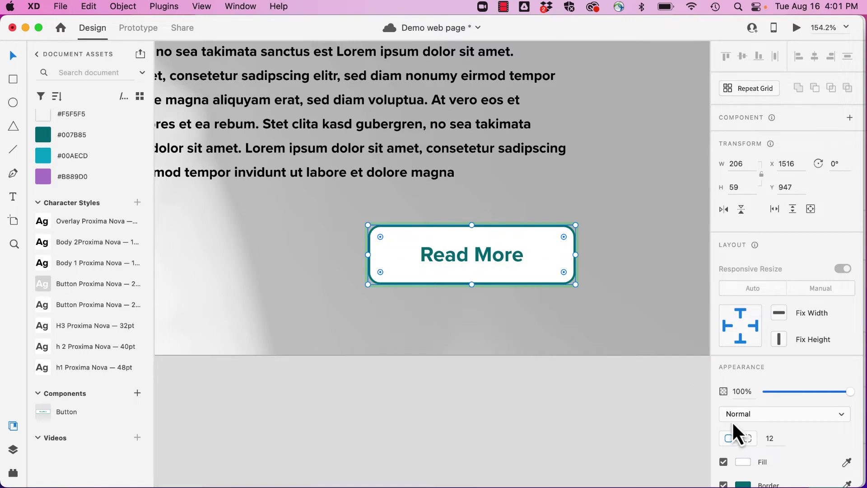
{"action": "scroll", "coordinate": [734, 424], "scroll_direction": "down", "scroll_amount": 2}
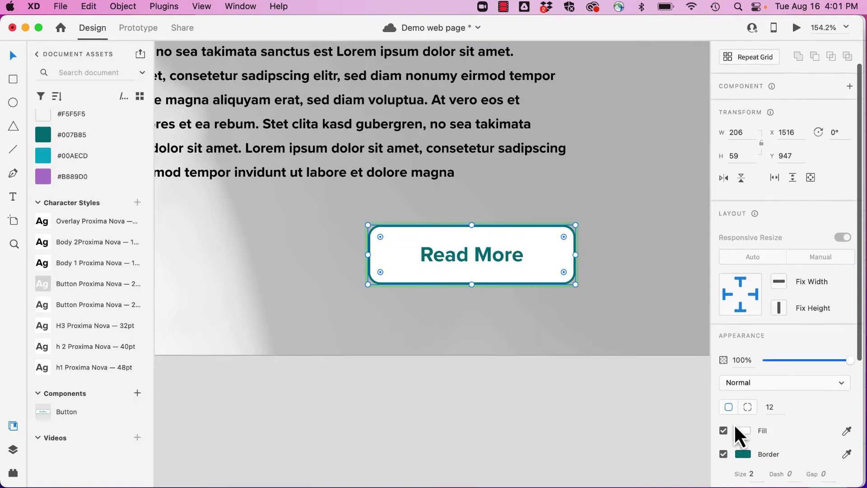
{"action": "left_click", "coordinate": [723, 455]}
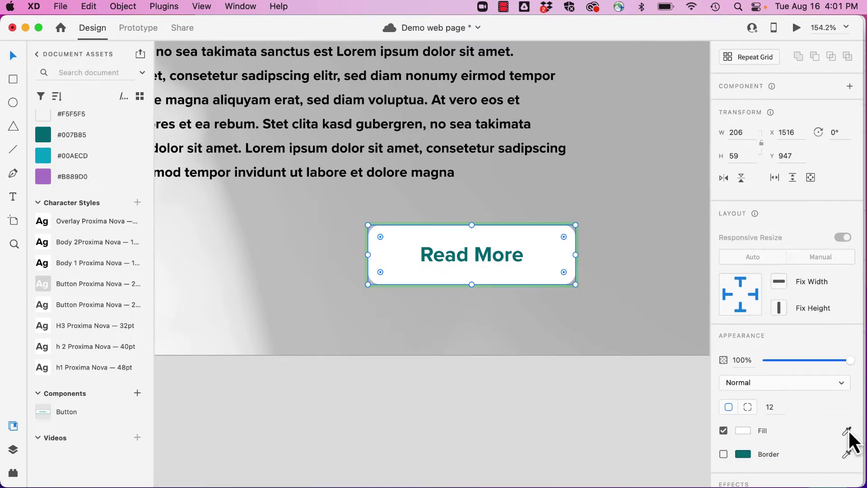
{"action": "left_click_drag", "start_coordinate": [42, 155], "coordinate": [44, 158]}
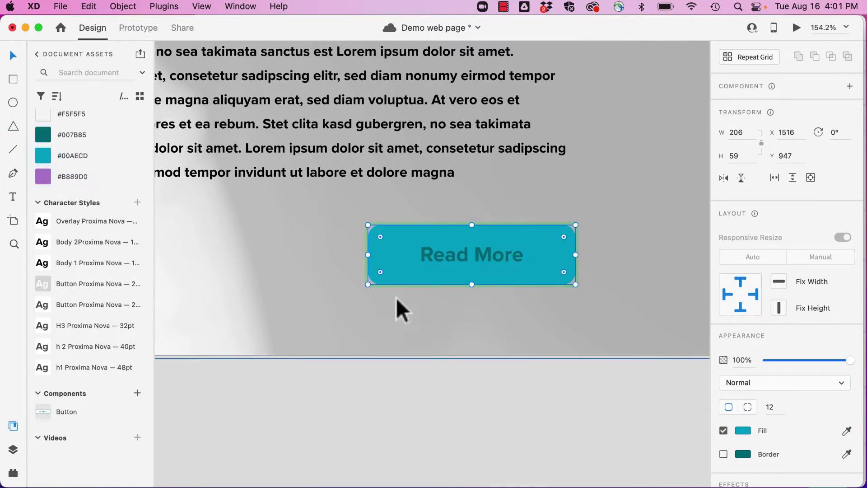
{"action": "left_click", "coordinate": [846, 431]}
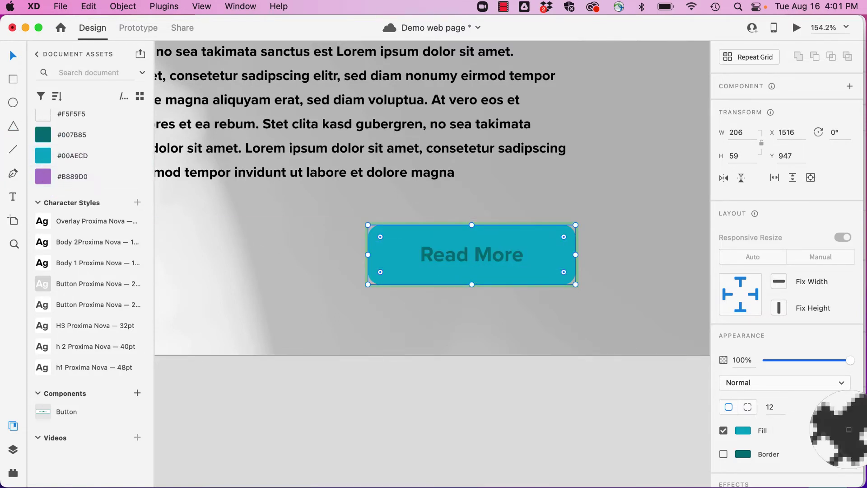
{"action": "left_click", "coordinate": [43, 134]}
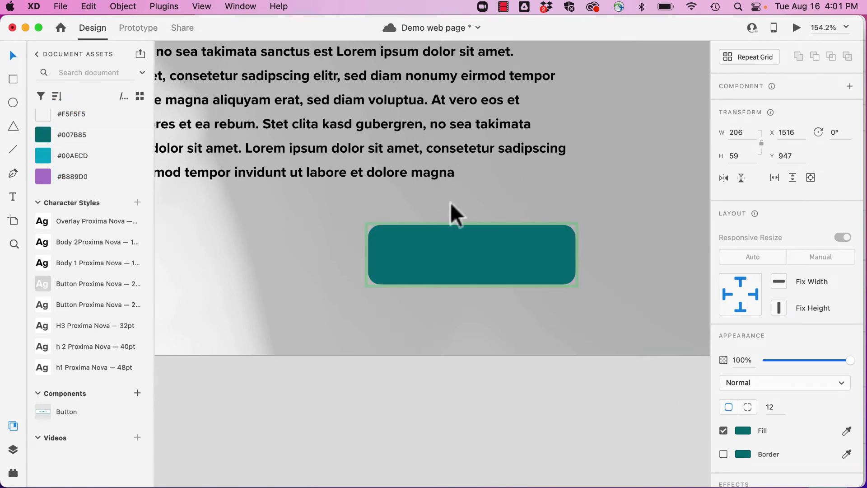
Apply the white Button character style to the Read More text in the button's darker color state.
{"action": "double_click", "coordinate": [477, 259]}
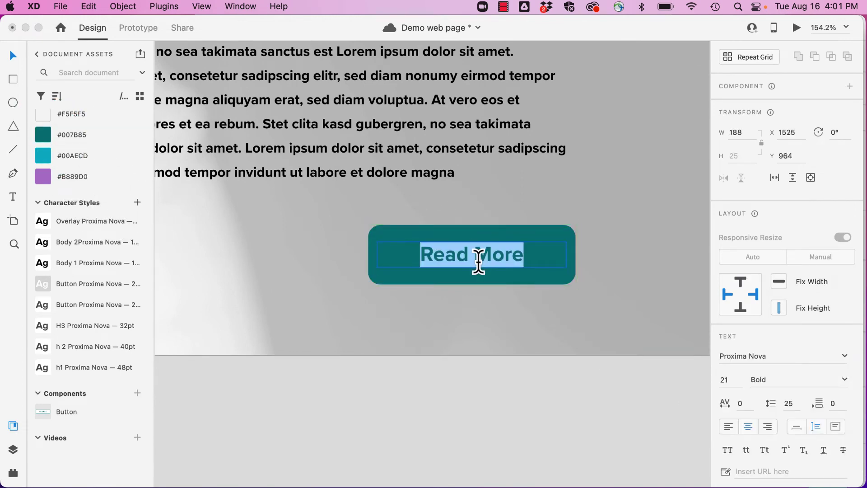
{"action": "left_click", "coordinate": [42, 284]}
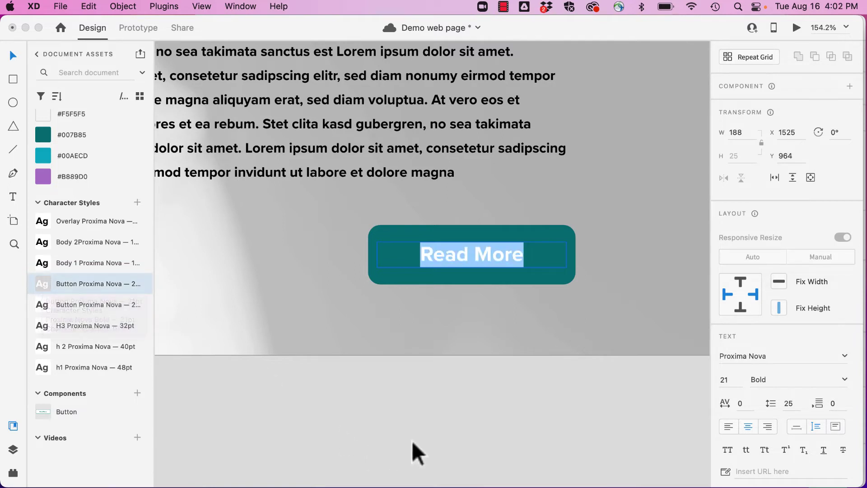
Return the Read More button component to its Default State and preview the Home page.
{"action": "left_click", "coordinate": [14, 57]}
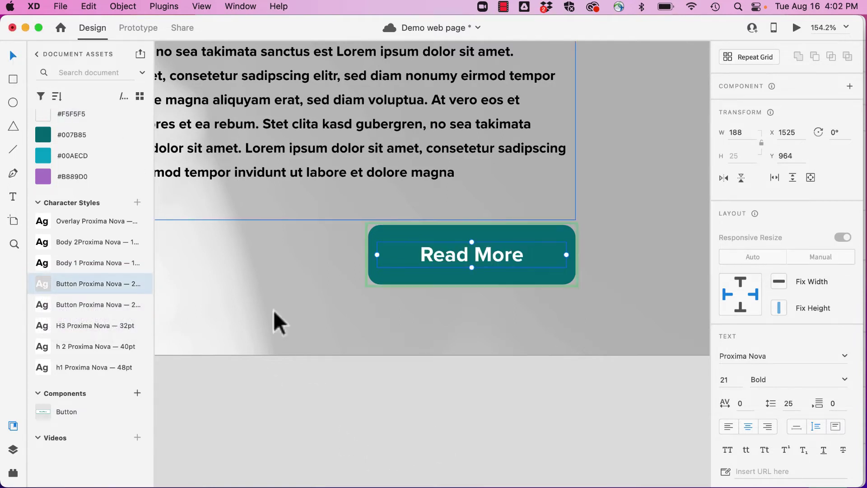
{"action": "left_click", "coordinate": [343, 387]}
{"action": "left_click", "coordinate": [492, 237]}
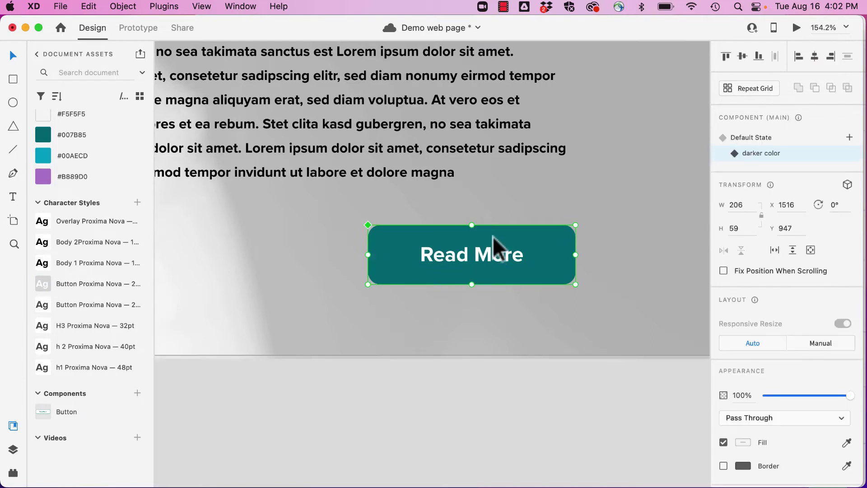
{"action": "left_click", "coordinate": [765, 137]}
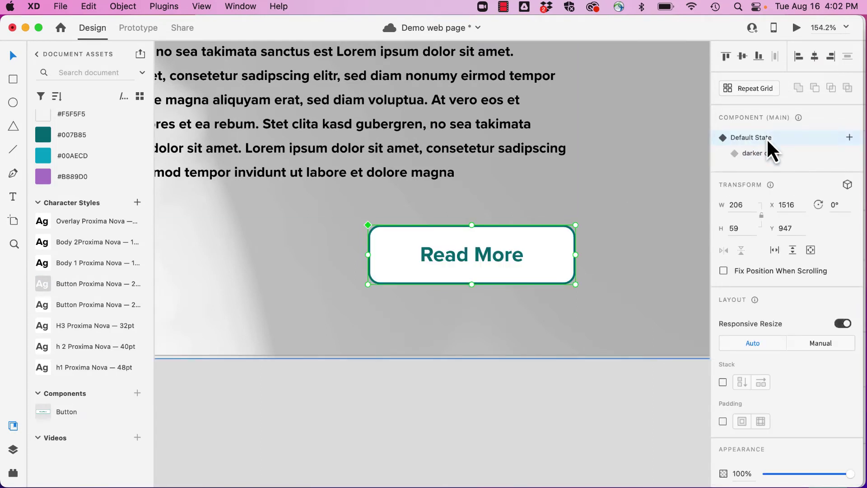
{"action": "left_click", "coordinate": [795, 28]}
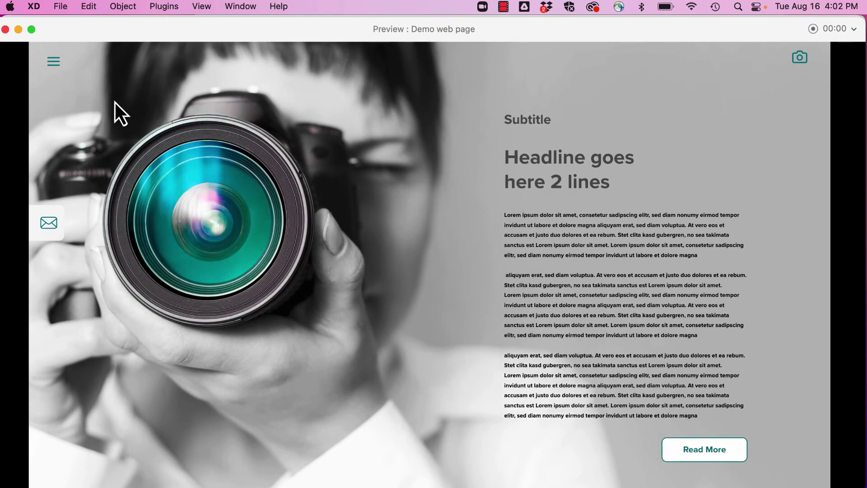
{"action": "left_click", "coordinate": [5, 29]}
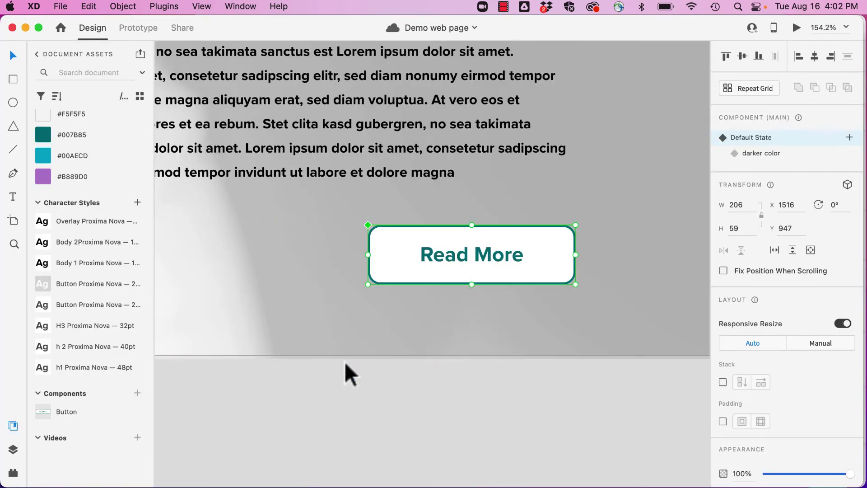
Add a text box about 219 wide beside the Home artboard's envelope tab, reading "Sign up for our newsletter".
{"action": "scroll", "coordinate": [345, 362], "scroll_direction": "left", "scroll_amount": 6}
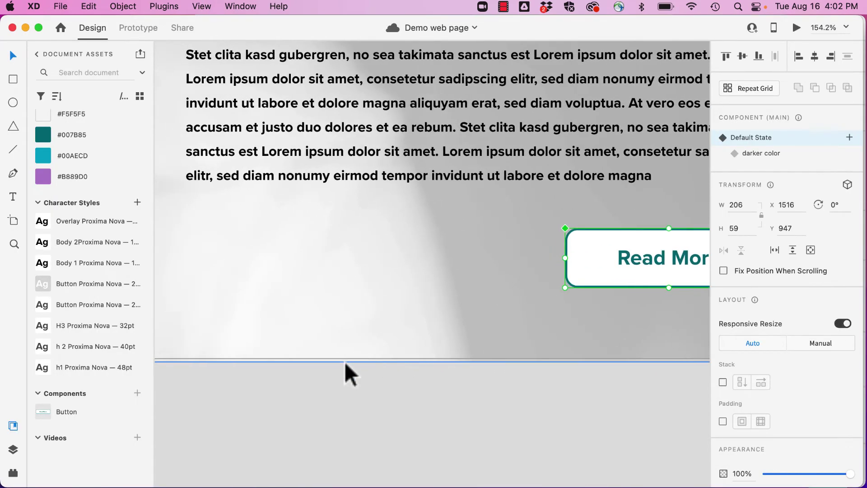
{"action": "scroll", "coordinate": [345, 361], "scroll_direction": "down", "scroll_amount": 5}
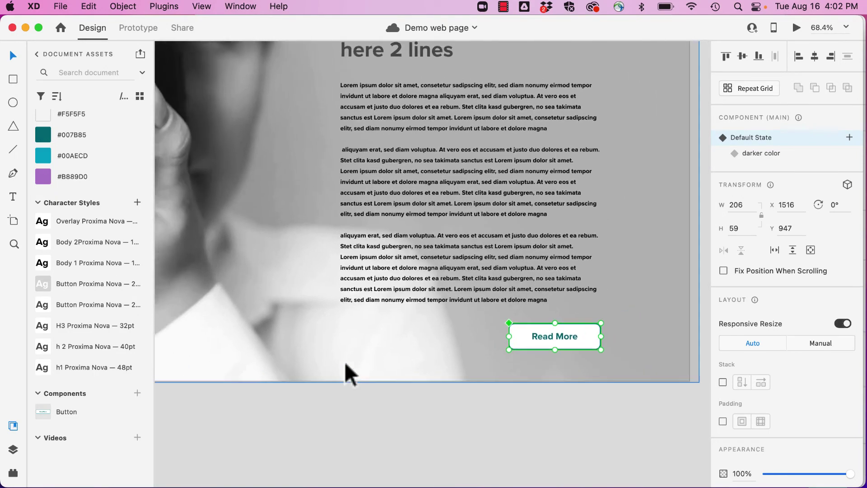
{"action": "scroll", "coordinate": [345, 361], "scroll_direction": "left", "scroll_amount": 8}
{"action": "scroll", "coordinate": [345, 361], "scroll_direction": "up", "scroll_amount": 2}
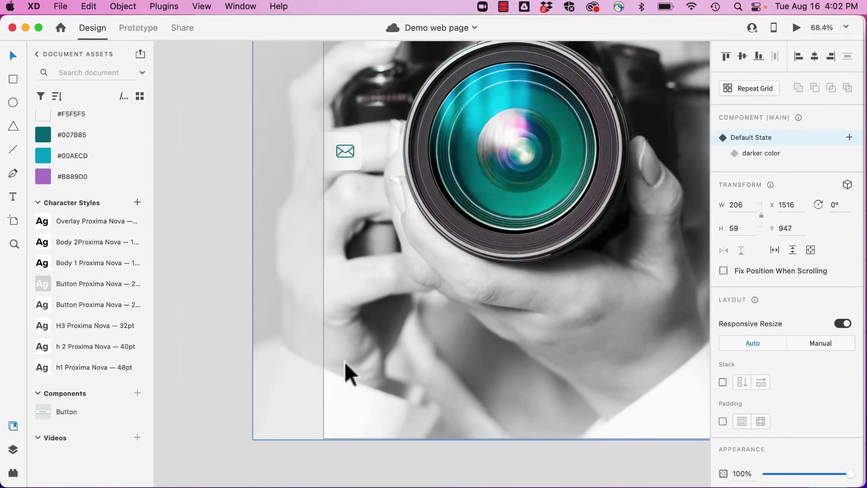
{"action": "left_click", "coordinate": [329, 145]}
{"action": "scroll", "coordinate": [329, 145], "scroll_direction": "up", "scroll_amount": 5}
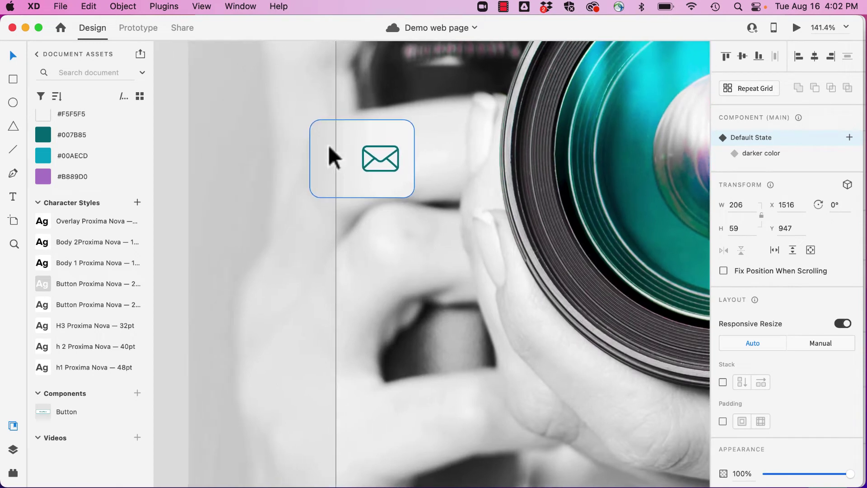
{"action": "scroll", "coordinate": [329, 145], "scroll_direction": "left", "scroll_amount": 3}
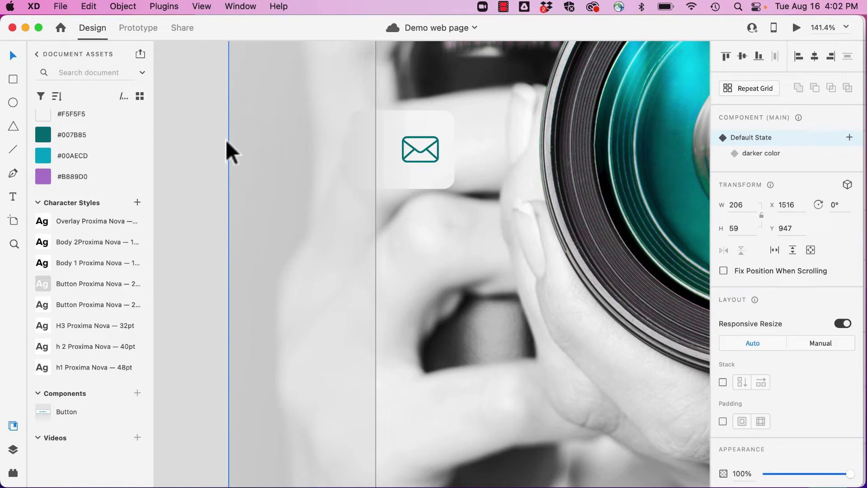
{"action": "left_click", "coordinate": [13, 195]}
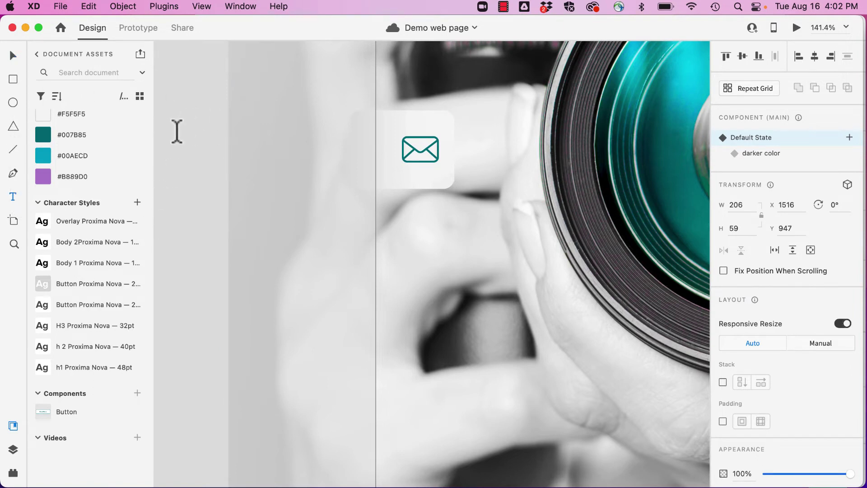
{"action": "left_click_drag", "start_coordinate": [170, 133], "coordinate": [373, 181]}
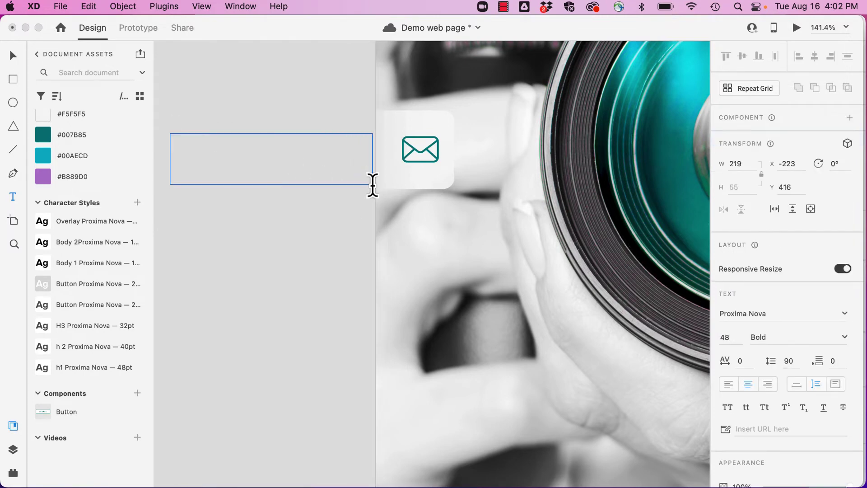
{"action": "type", "text": "Sign up for o"}
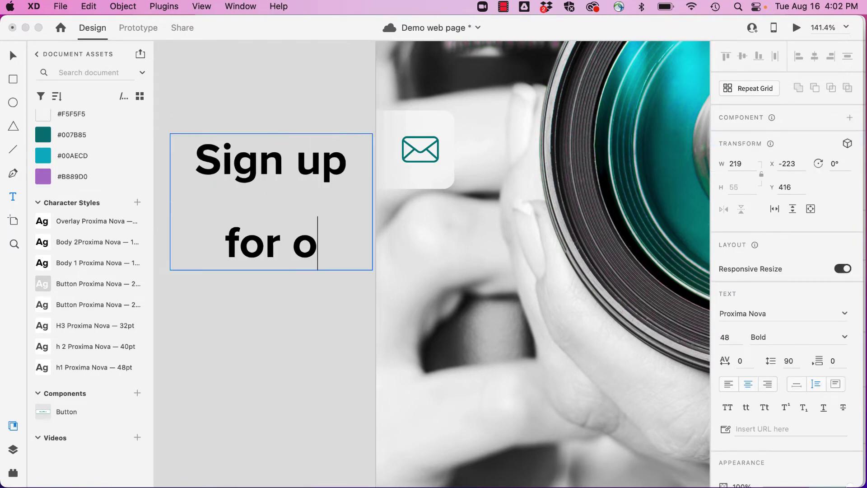
{"action": "type", "text": "ur newsletter"}
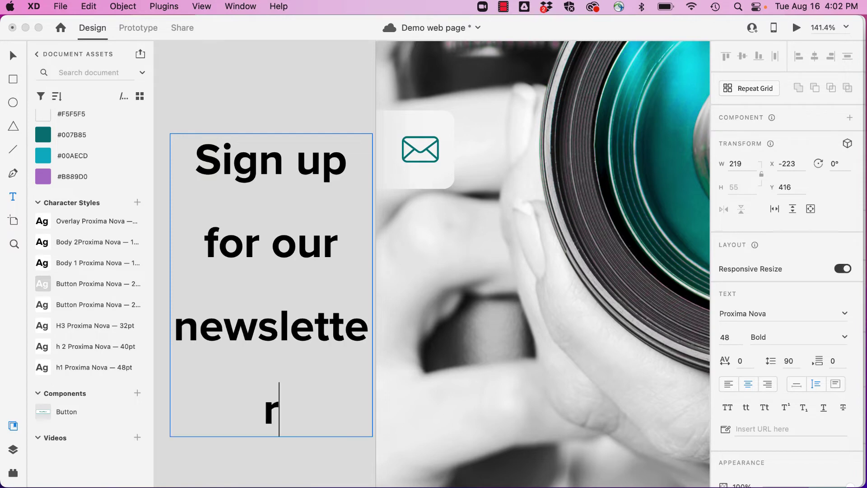
Apply the dark 21 pt Button Proxima Nova character style to all of the newsletter sign-up text.
{"action": "key", "text": "super+a"}
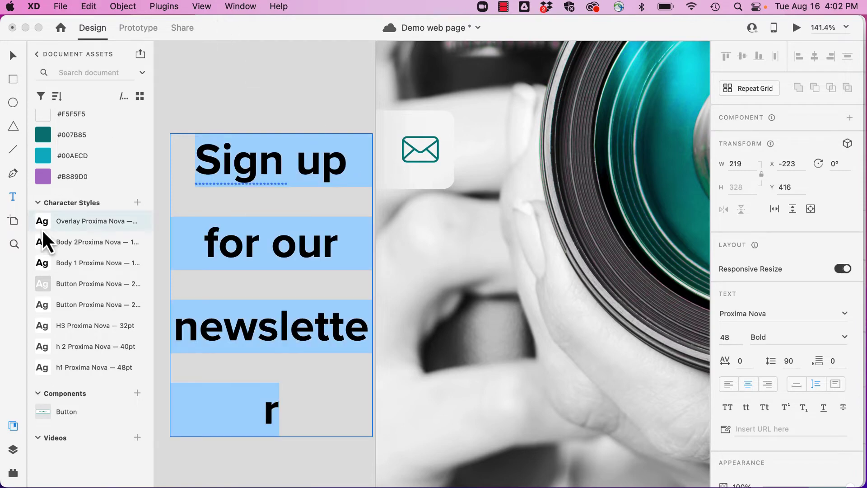
{"action": "left_click", "coordinate": [41, 247]}
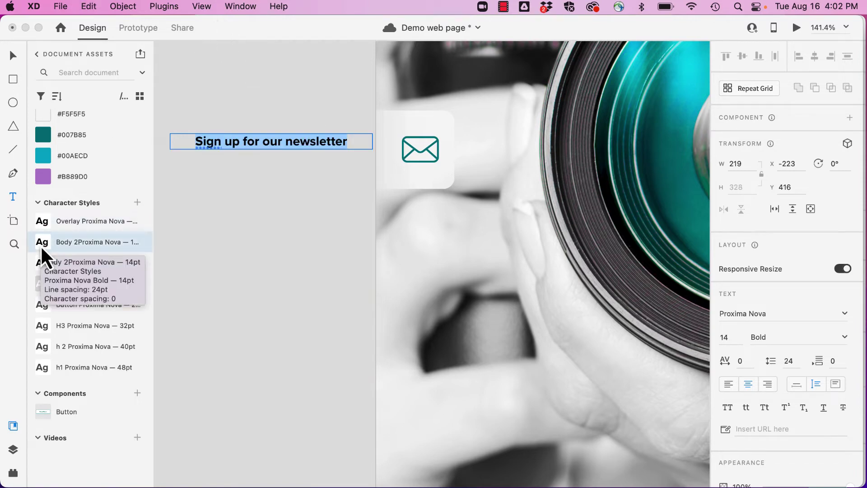
{"action": "left_click", "coordinate": [42, 286]}
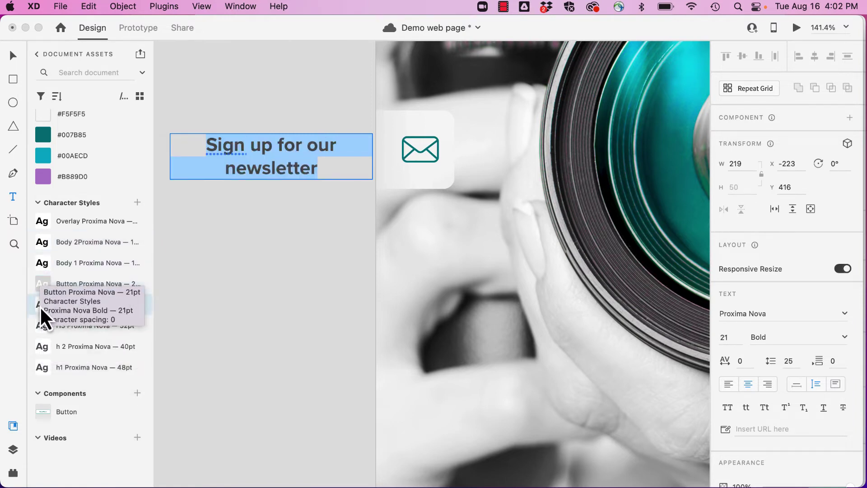
{"action": "left_click", "coordinate": [40, 305]}
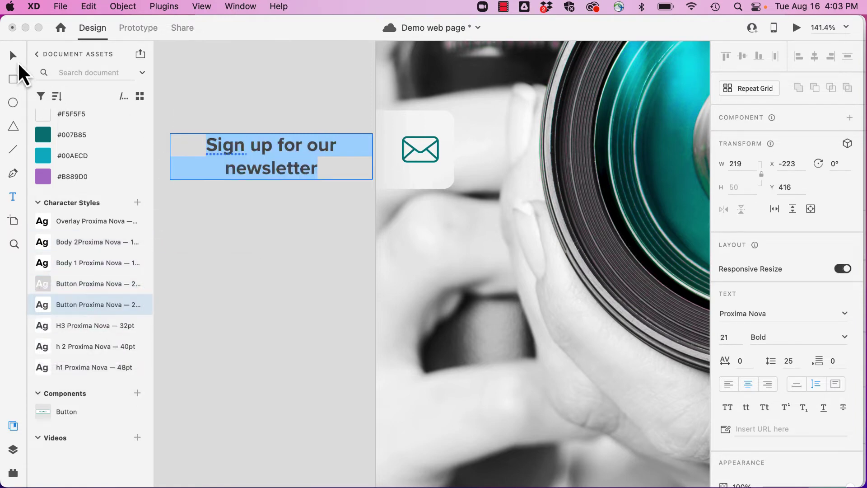
{"action": "key", "text": "Escape"}
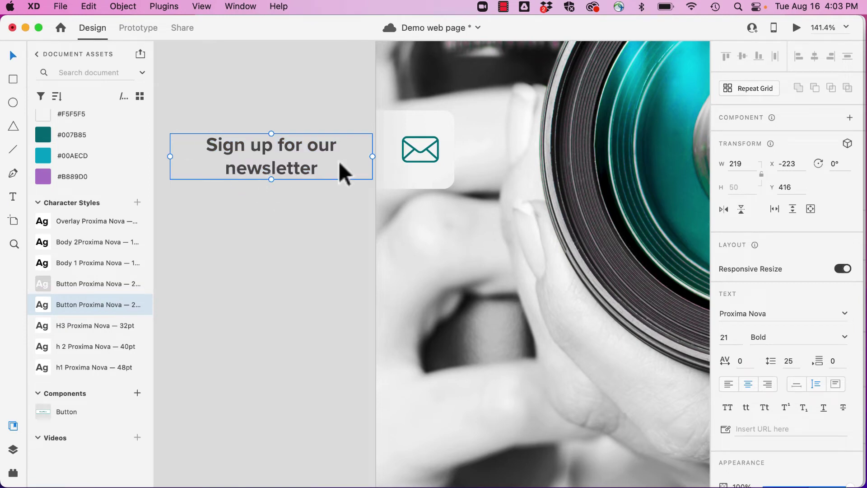
Left-align the newsletter text and widen its box to about 255 so it fits on one line.
{"action": "left_click_drag", "start_coordinate": [372, 156], "coordinate": [384, 157]}
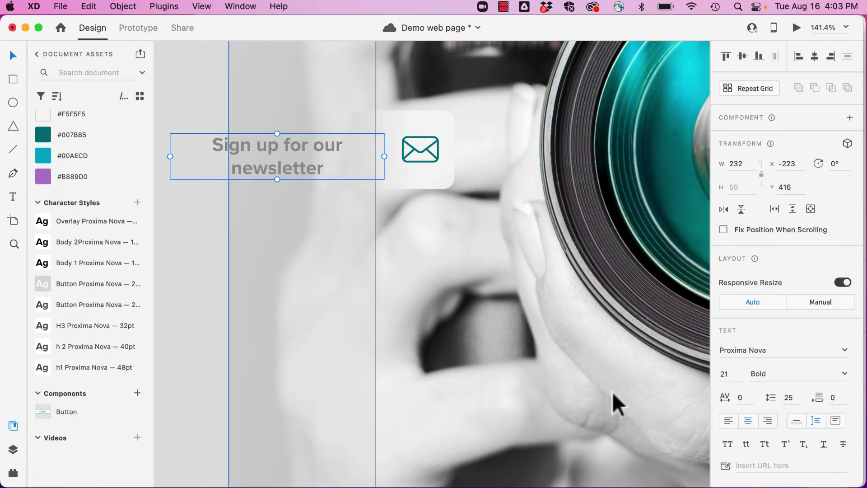
{"action": "left_click", "coordinate": [727, 421]}
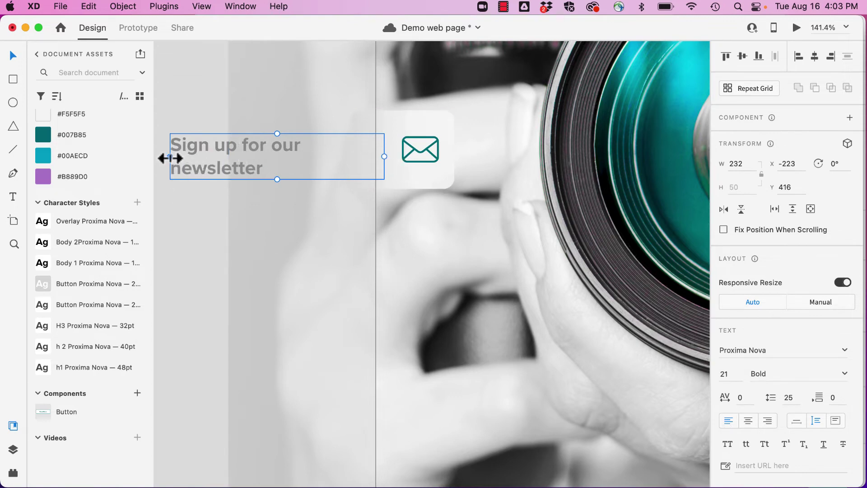
{"action": "left_click_drag", "start_coordinate": [168, 158], "coordinate": [349, 165]}
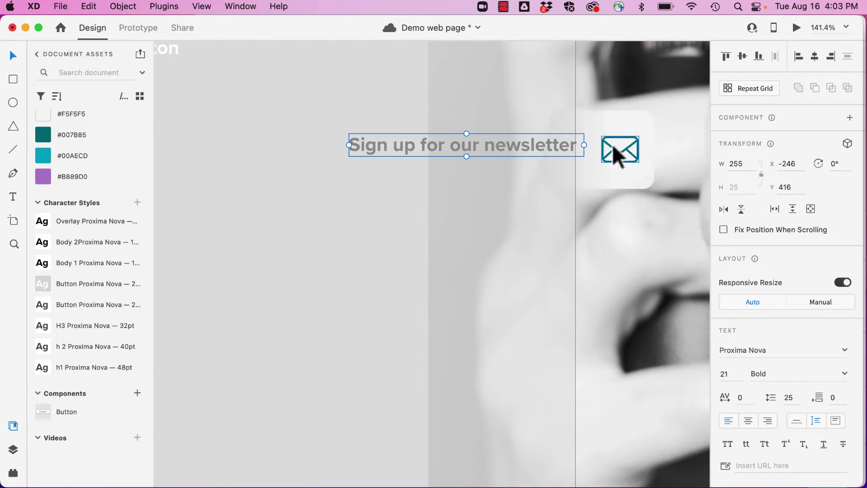
Align the newsletter text and the envelope icon on their vertical middles, and deselect them.
{"action": "left_click", "coordinate": [618, 160]}
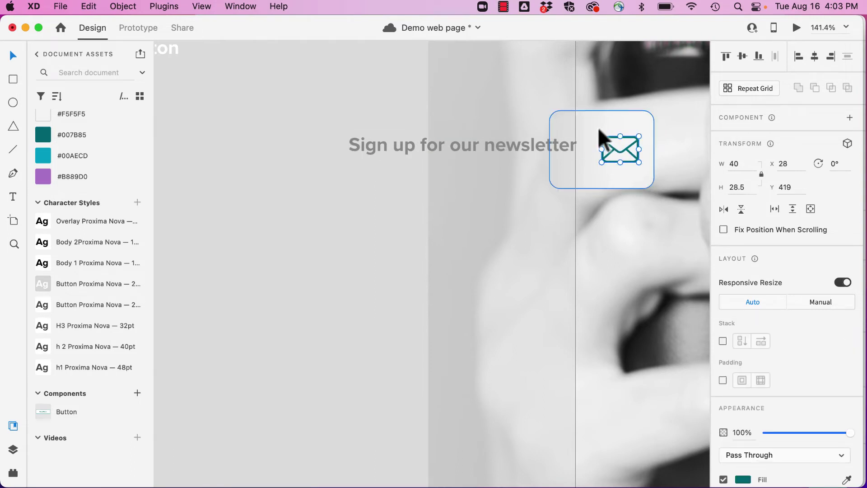
{"action": "left_click", "coordinate": [566, 145], "text": "shift"}
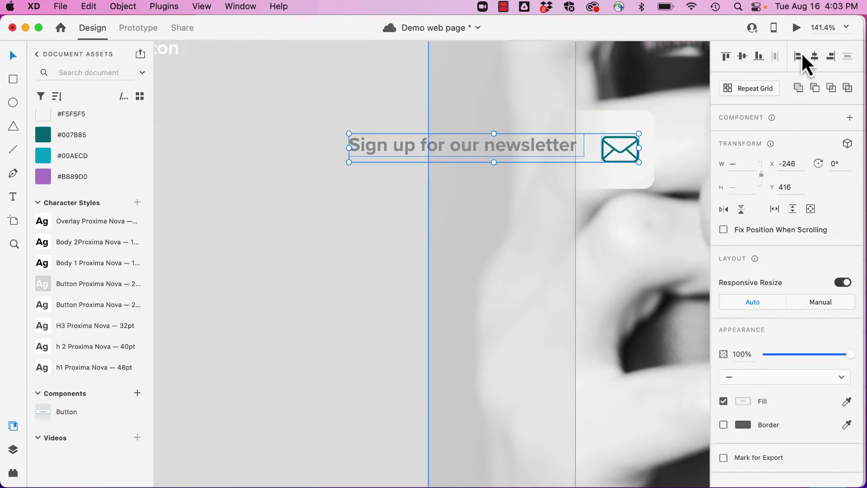
{"action": "left_click", "coordinate": [743, 57]}
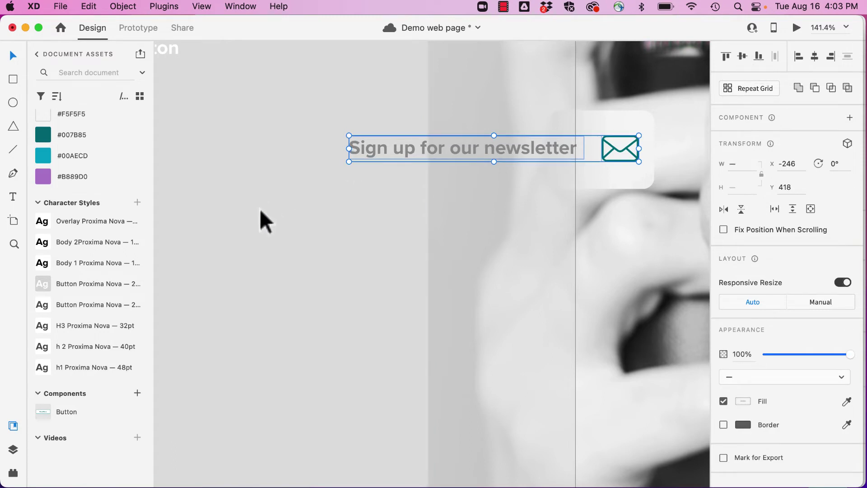
{"action": "left_click", "coordinate": [316, 237]}
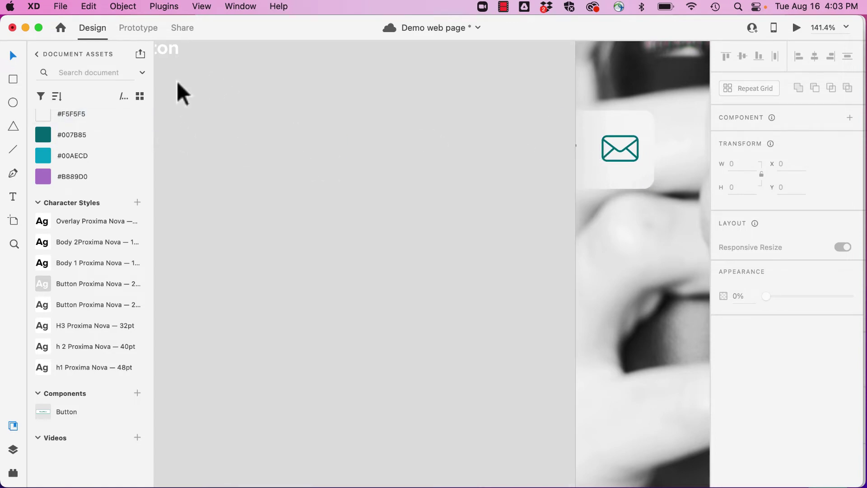
Insert the Awesome set's arrow-left icon from the Icons 4 Design plugin and fill it with the document color #007B85.
{"action": "left_click", "coordinate": [13, 473]}
{"action": "left_click", "coordinate": [84, 134]}
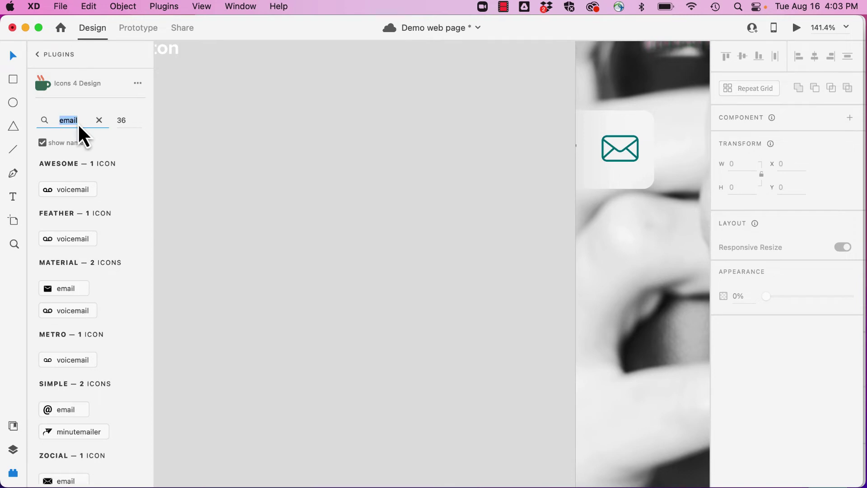
{"action": "type", "text": "arrow"}
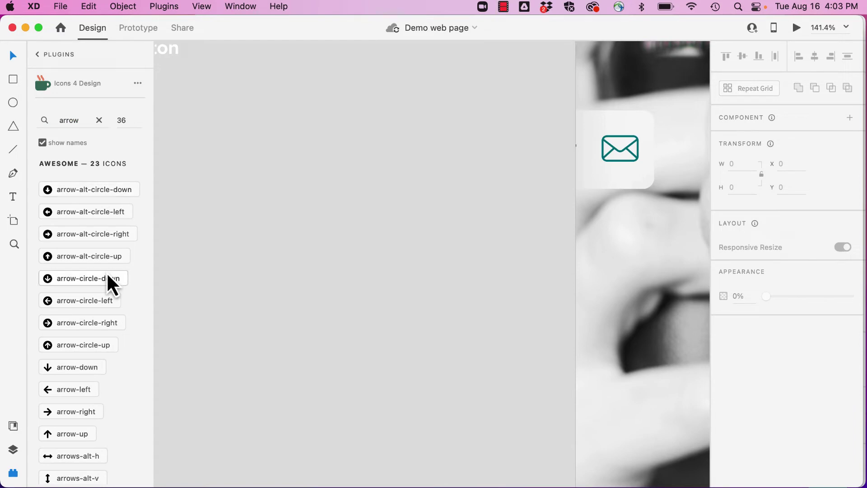
{"action": "left_click", "coordinate": [47, 388]}
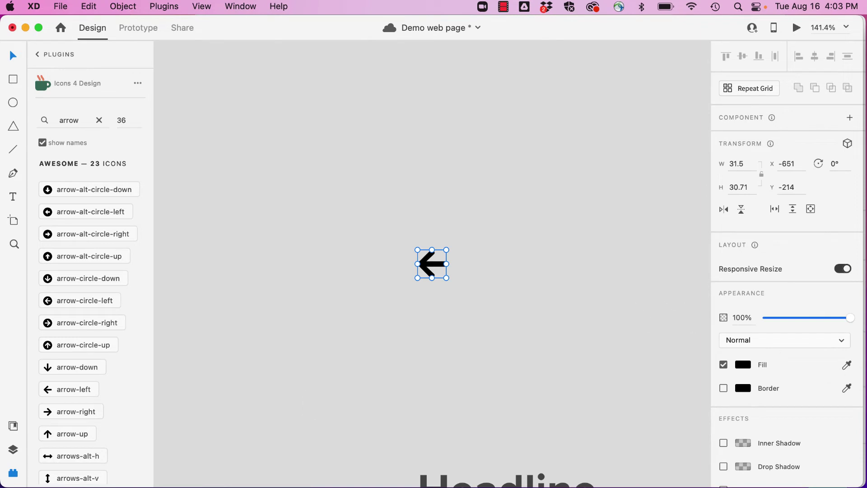
{"action": "left_click", "coordinate": [12, 429]}
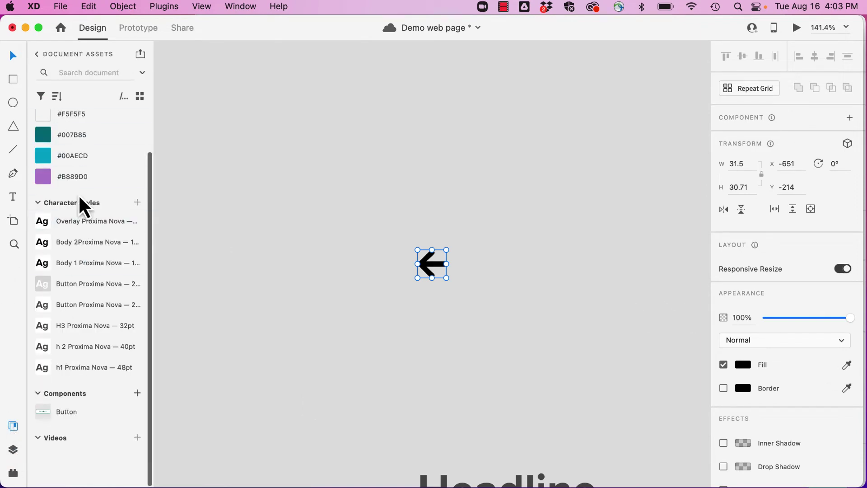
{"action": "left_click", "coordinate": [45, 135]}
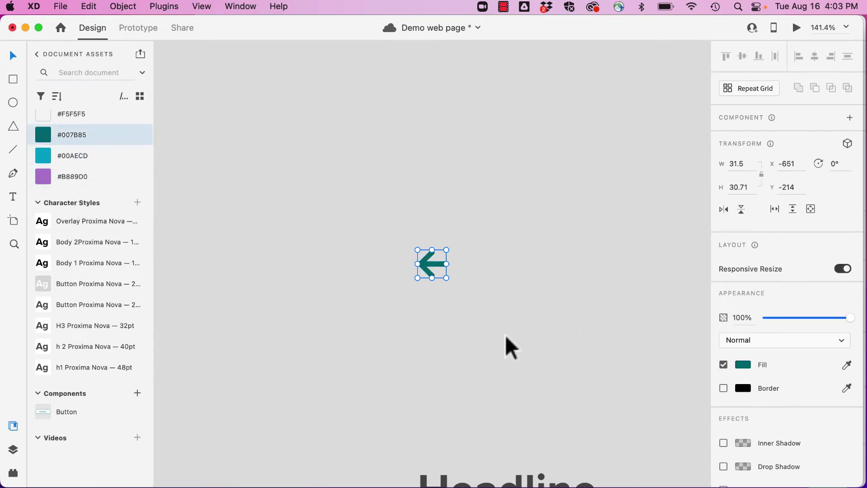
Move the teal arrow icon from above the Headline samples to just before the newsletter sign-up text.
{"action": "key", "text": "super+0"}
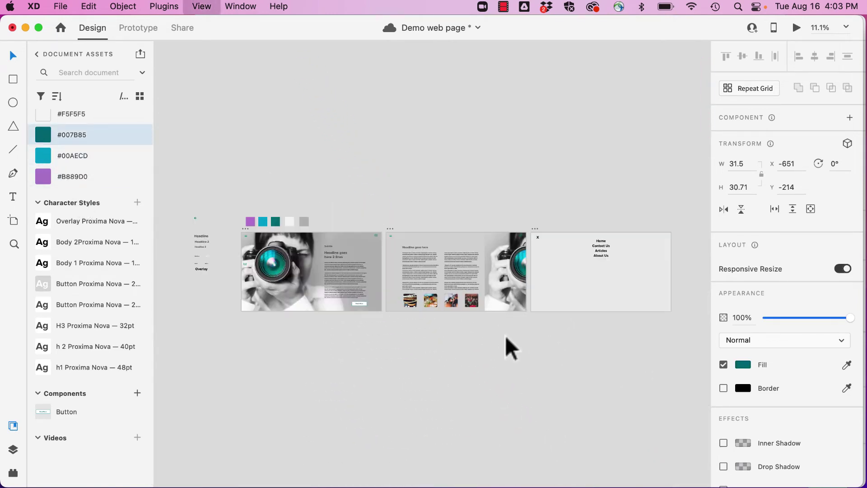
{"action": "scroll", "coordinate": [192, 225], "scroll_direction": "up", "scroll_amount": 5}
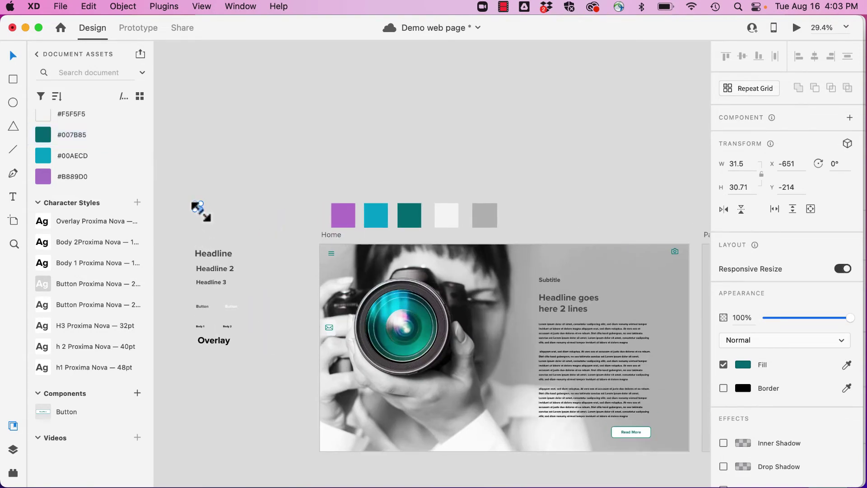
{"action": "scroll", "coordinate": [197, 201], "scroll_direction": "up", "scroll_amount": 3}
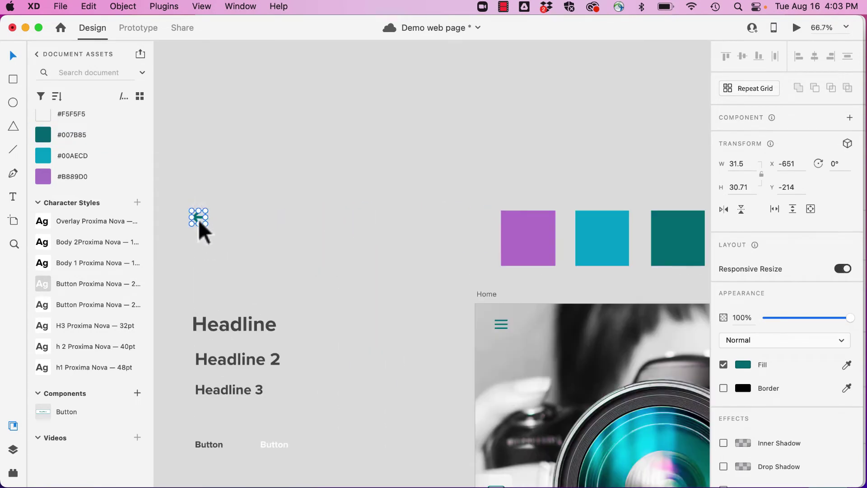
{"action": "left_click_drag", "start_coordinate": [199, 218], "coordinate": [397, 432]}
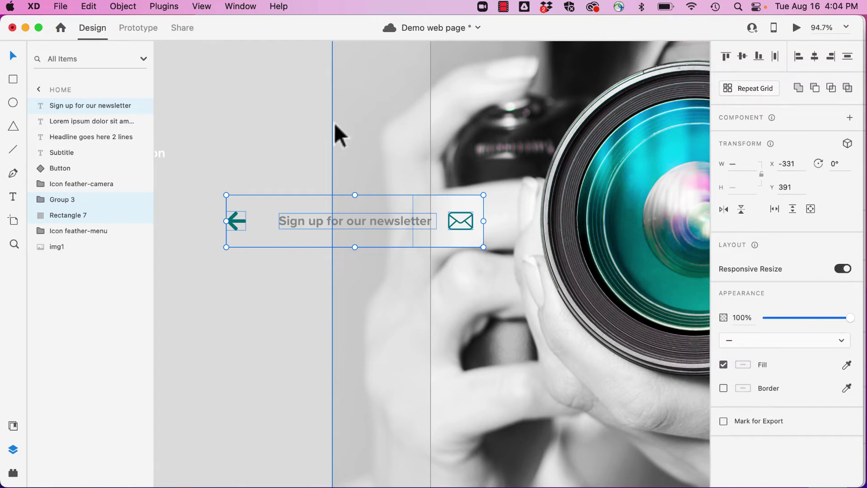
Group the arrow, newsletter text, envelope icon and background rectangle, and turn the group into a component.
{"action": "key", "text": "super+g"}
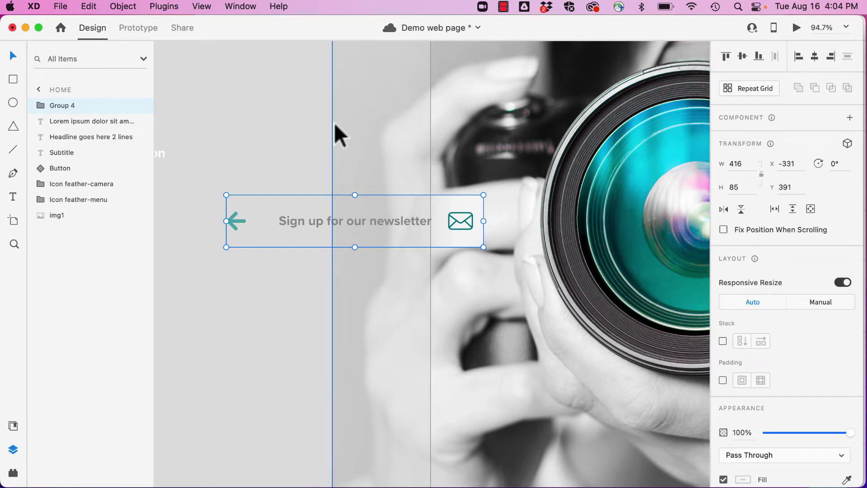
{"action": "left_click", "coordinate": [14, 426]}
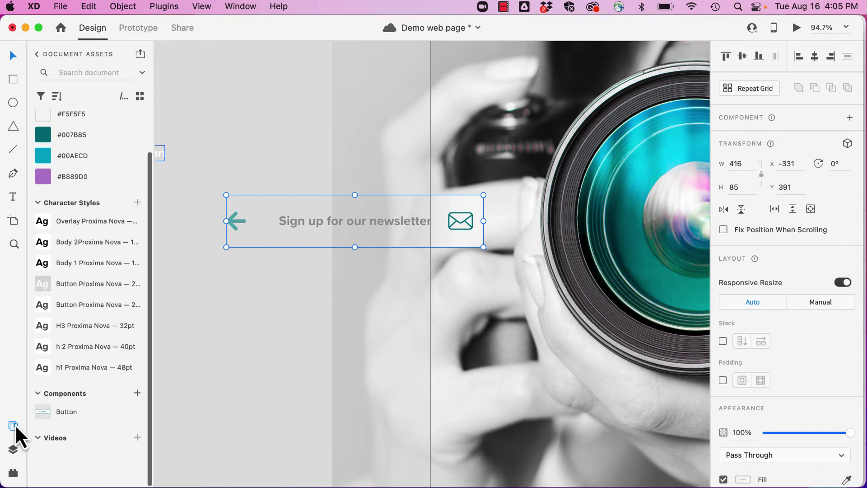
{"action": "left_click", "coordinate": [137, 392]}
{"action": "scroll", "coordinate": [138, 391], "scroll_direction": "down", "scroll_amount": 1}
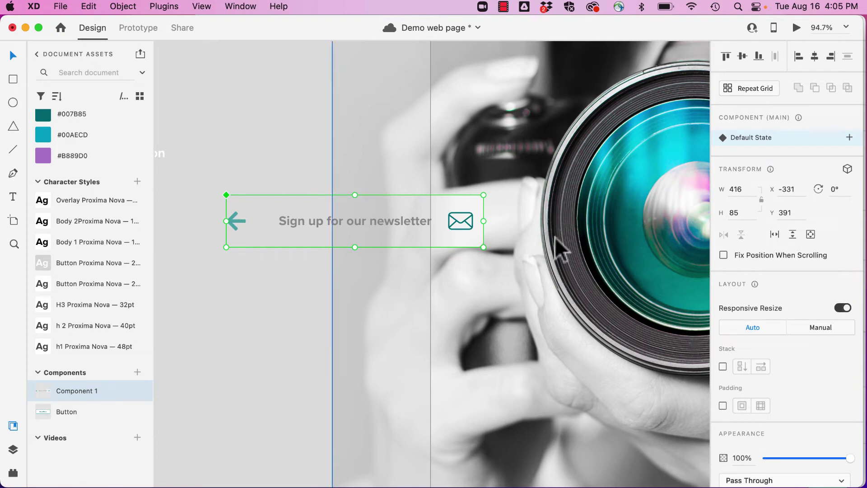
Add a new state named "clicked" to the newsletter tab component.
{"action": "left_click", "coordinate": [849, 137]}
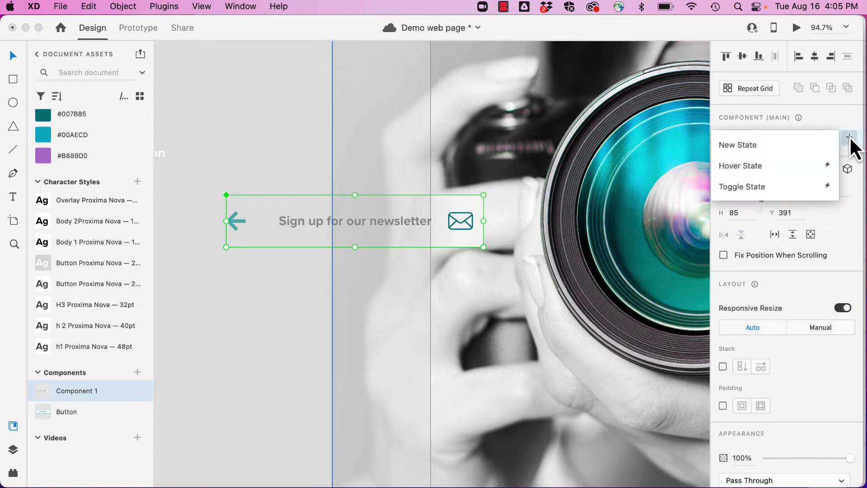
{"action": "left_click", "coordinate": [741, 145]}
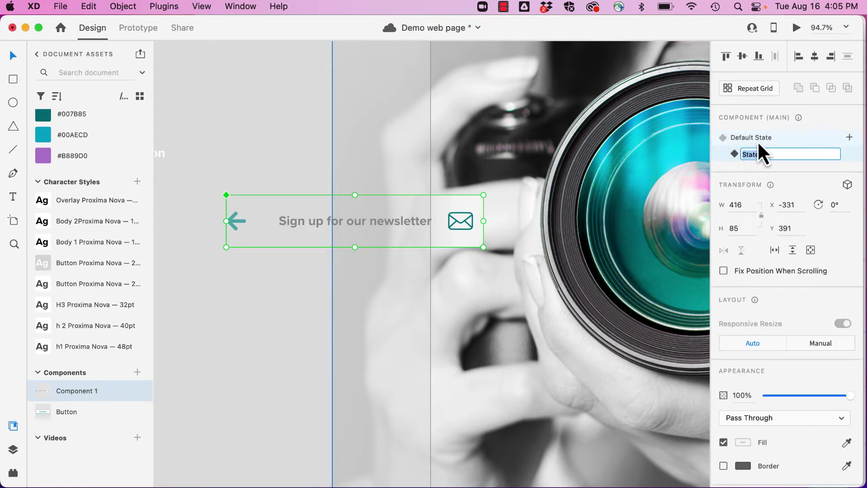
{"action": "type", "text": "clicked"}
{"action": "key", "text": "Return"}
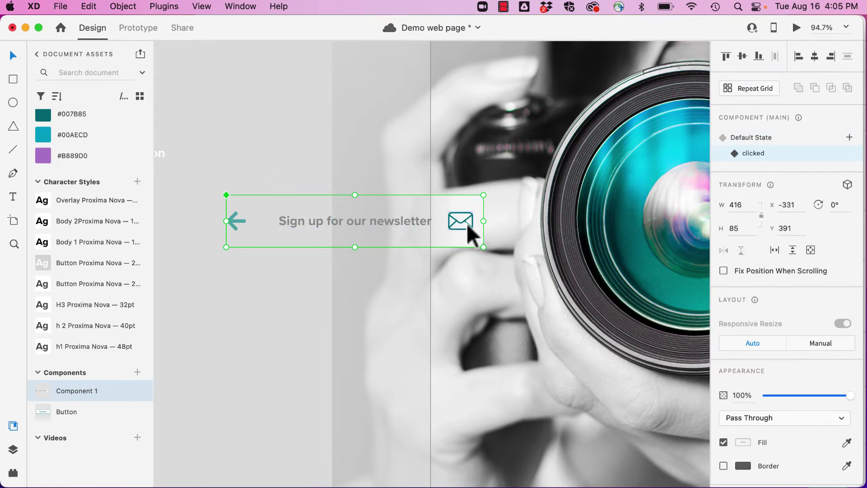
In the clicked state, widen the tab's rounded background rectangle to the right to about 461.
{"action": "scroll", "coordinate": [350, 165], "scroll_direction": "down", "scroll_amount": 3}
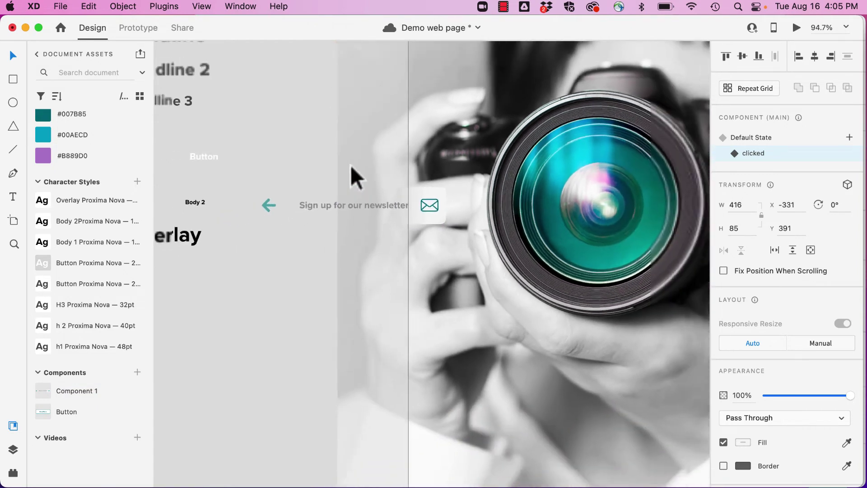
{"action": "scroll", "coordinate": [421, 210], "scroll_direction": "up", "scroll_amount": 5}
{"action": "scroll", "coordinate": [424, 211], "scroll_direction": "up", "scroll_amount": 5}
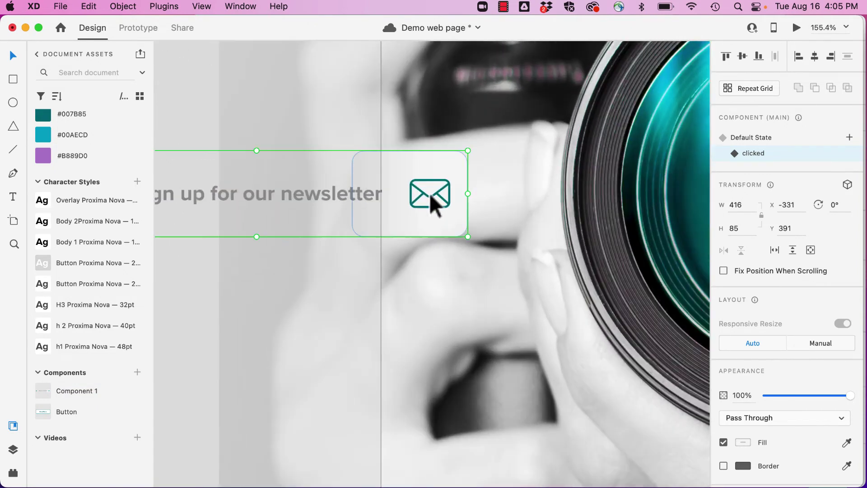
{"action": "double_click", "coordinate": [434, 171]}
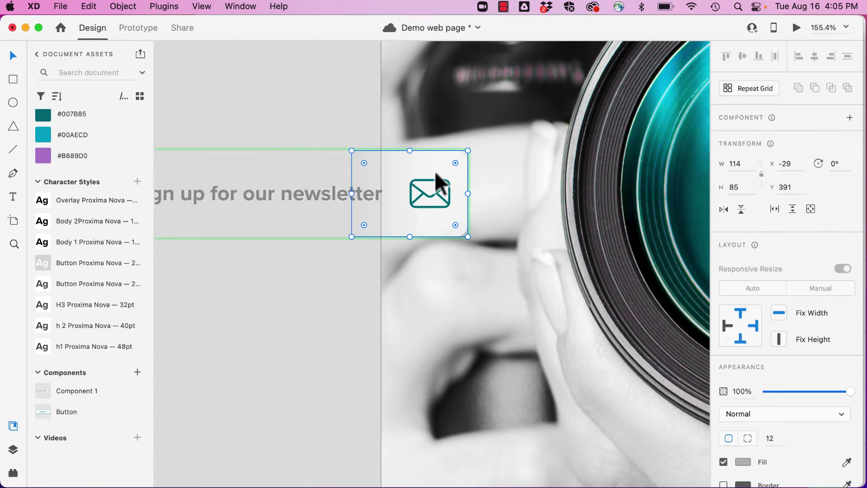
{"action": "left_click_drag", "start_coordinate": [467, 194], "coordinate": [671, 202]}
{"action": "scroll", "coordinate": [671, 202], "scroll_direction": "right", "scroll_amount": 5}
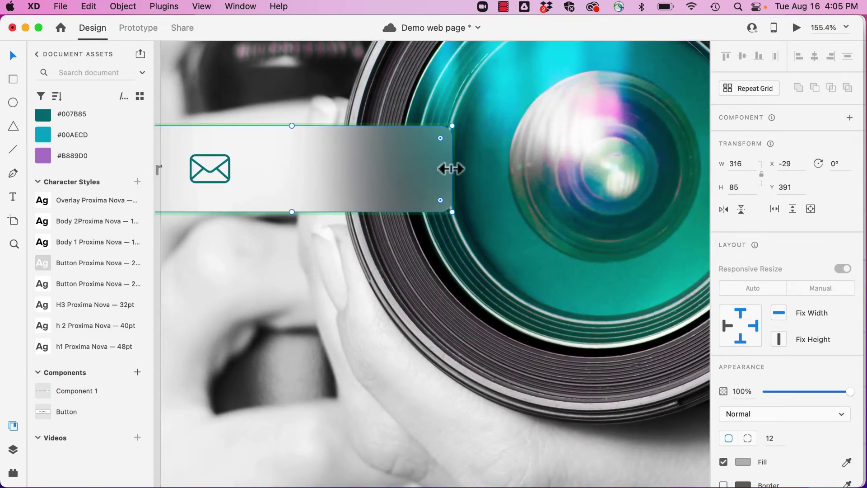
{"action": "left_click_drag", "start_coordinate": [449, 168], "coordinate": [599, 173]}
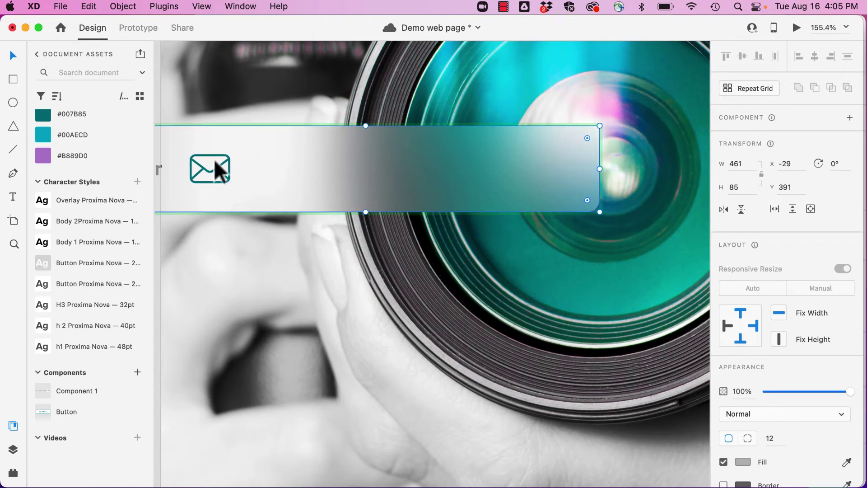
Move the envelope icon to the widened rectangle's far end, about X 371, and the newsletter text before it, about X 109.
{"action": "left_click", "coordinate": [227, 162]}
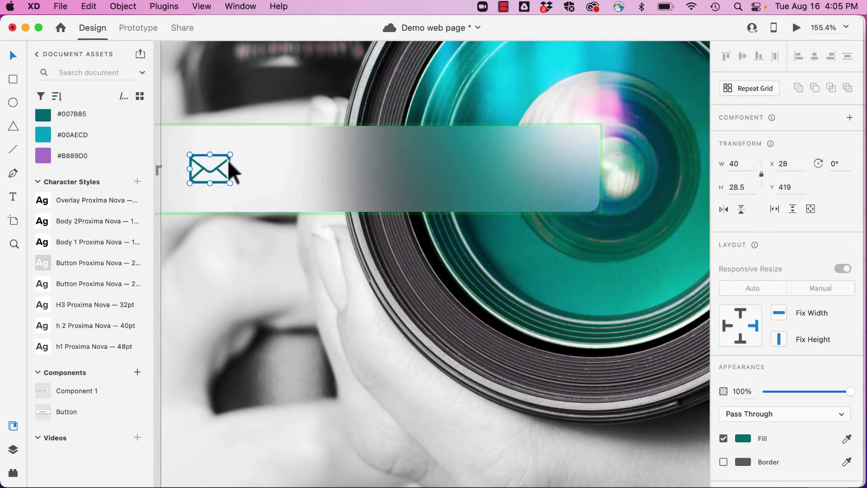
{"action": "left_click_drag", "start_coordinate": [227, 160], "coordinate": [575, 166]}
{"action": "scroll", "coordinate": [365, 186], "scroll_direction": "left", "scroll_amount": 10}
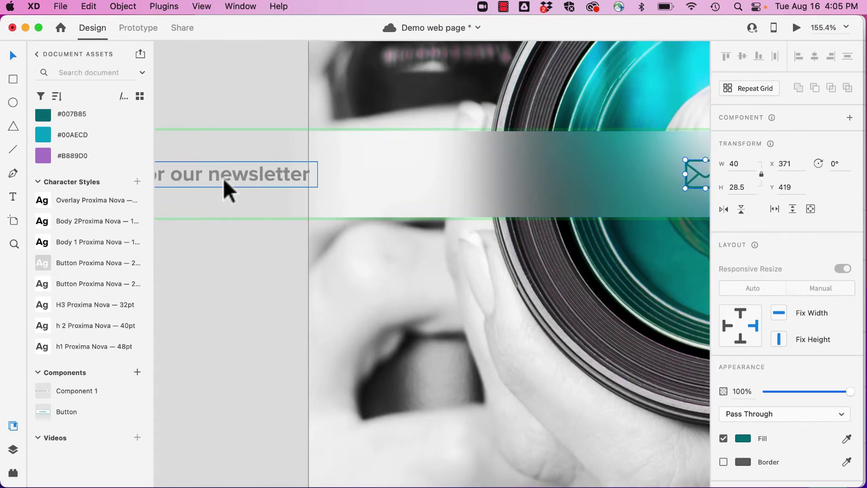
{"action": "left_click", "coordinate": [223, 178]}
{"action": "left_click_drag", "start_coordinate": [223, 177], "coordinate": [553, 194]}
{"action": "left_click_drag", "start_coordinate": [553, 189], "coordinate": [584, 191]}
Move the arrow icon onto the start of the widened rectangle, at about X 39.
{"action": "scroll", "coordinate": [331, 252], "scroll_direction": "left", "scroll_amount": 10}
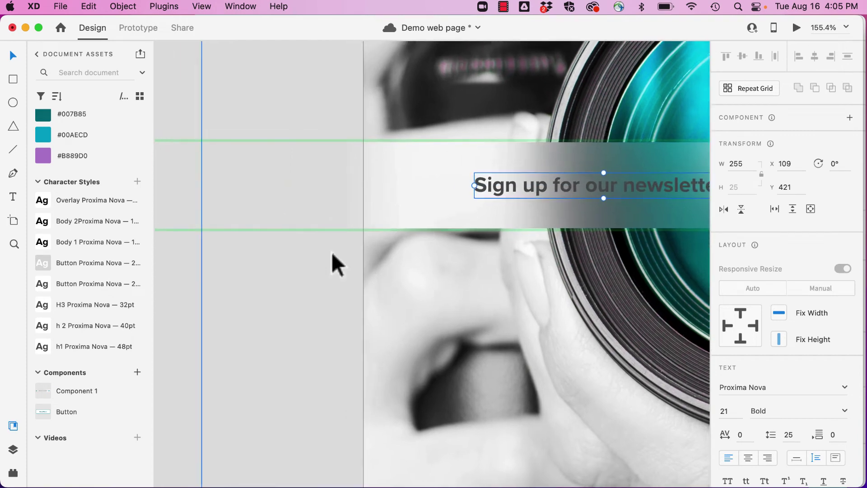
{"action": "left_click", "coordinate": [305, 176]}
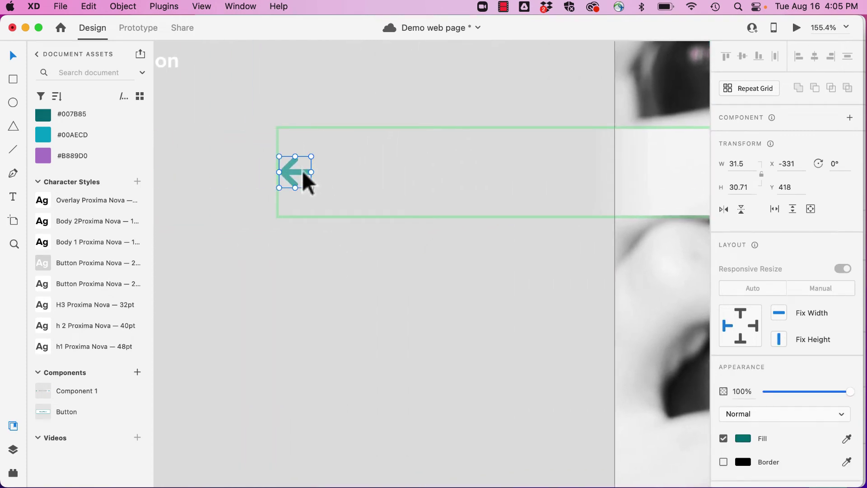
{"action": "left_click_drag", "start_coordinate": [303, 174], "coordinate": [678, 172]}
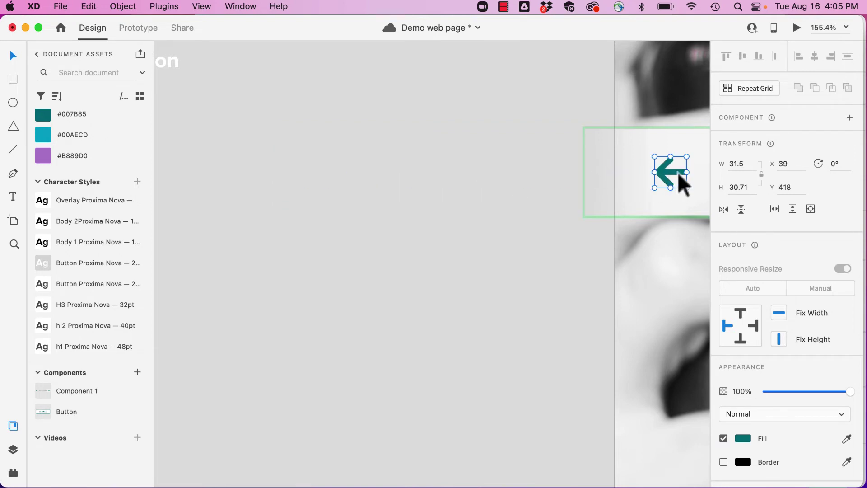
Shift the arrow icon left to about X 15 and the newsletter text to about X 63, close behind it.
{"action": "scroll", "coordinate": [679, 181], "scroll_direction": "right", "scroll_amount": 5}
{"action": "scroll", "coordinate": [530, 185], "scroll_direction": "right", "scroll_amount": 5}
{"action": "scroll", "coordinate": [530, 185], "scroll_direction": "up", "scroll_amount": 2}
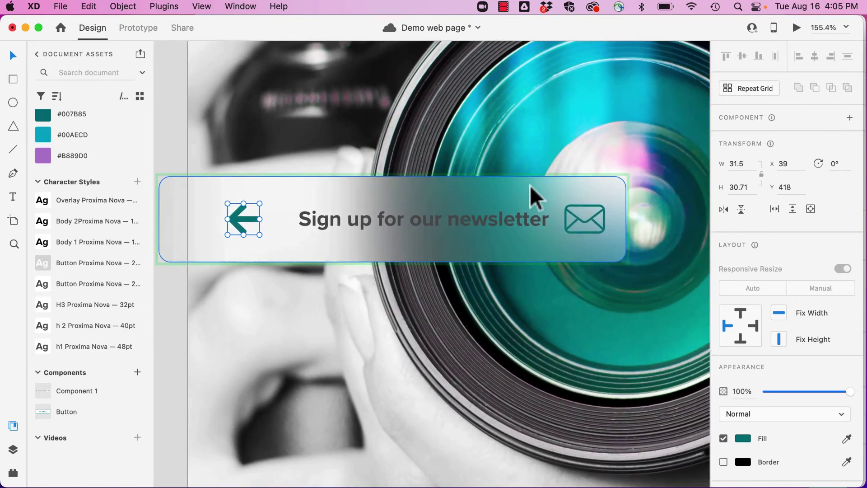
{"action": "left_click", "coordinate": [414, 218]}
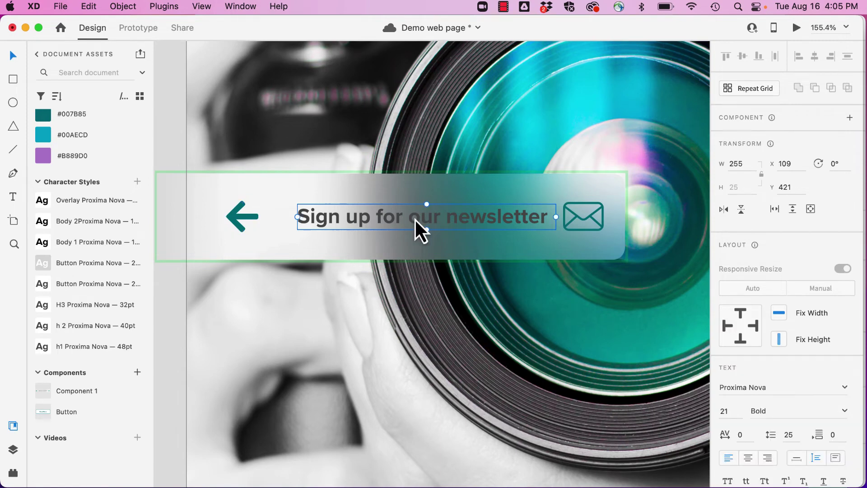
{"action": "left_click", "coordinate": [251, 214]}
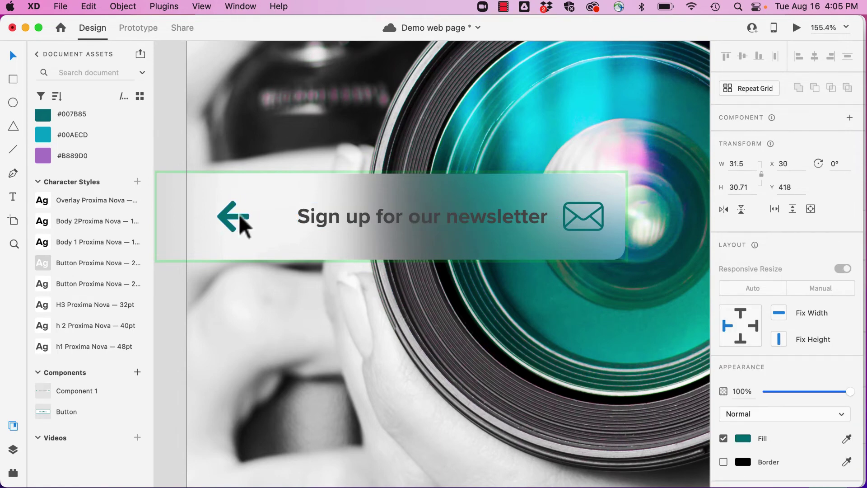
{"action": "left_click_drag", "start_coordinate": [239, 214], "coordinate": [225, 215]}
{"action": "left_click_drag", "start_coordinate": [340, 215], "coordinate": [294, 215]}
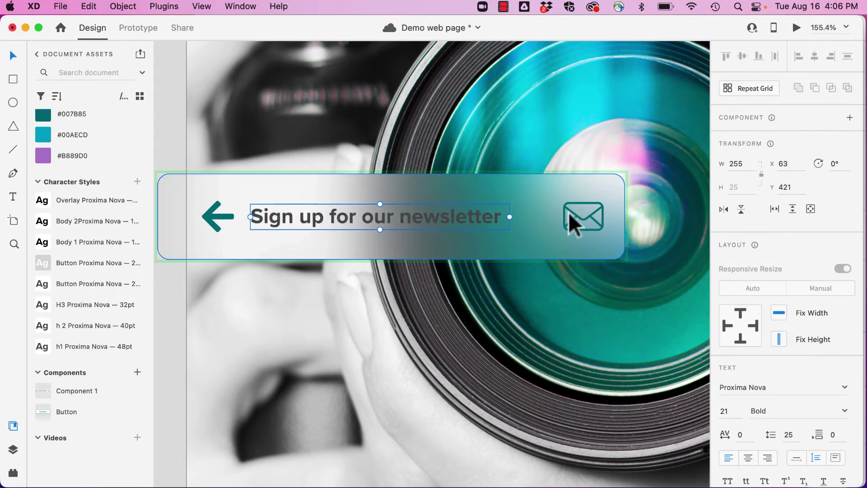
Set the newsletter text's fill to #000000 in the clicked state.
{"action": "scroll", "coordinate": [822, 375], "scroll_direction": "down", "scroll_amount": 6}
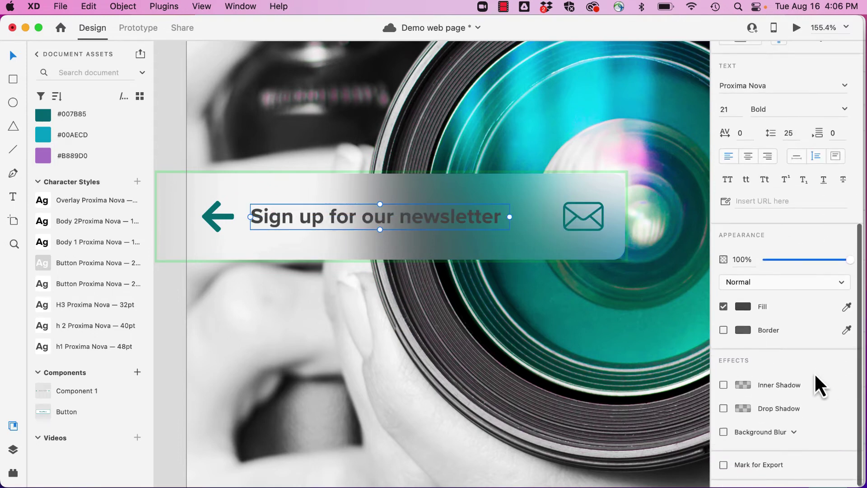
{"action": "left_click", "coordinate": [738, 313]}
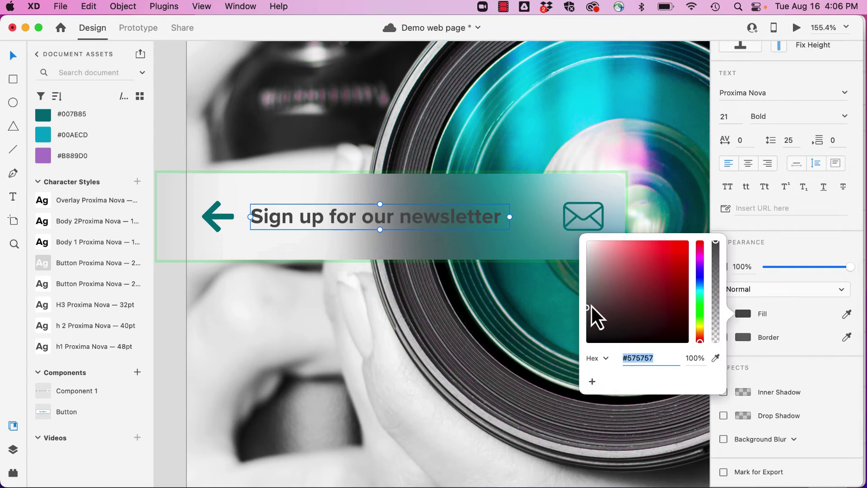
{"action": "left_click_drag", "start_coordinate": [589, 309], "coordinate": [586, 358]}
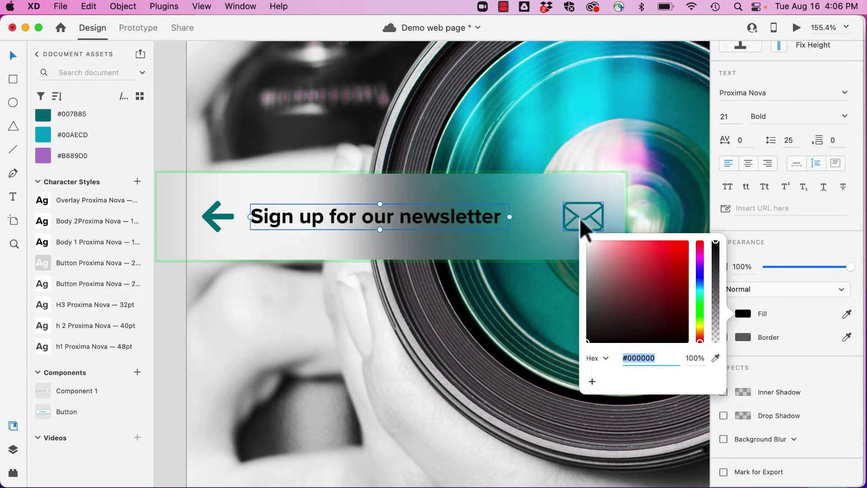
Move the envelope icon beside the end of the text, about X 324, and fill it with #000000.
{"action": "left_click", "coordinate": [580, 219]}
{"action": "left_click_drag", "start_coordinate": [579, 218], "coordinate": [533, 219]}
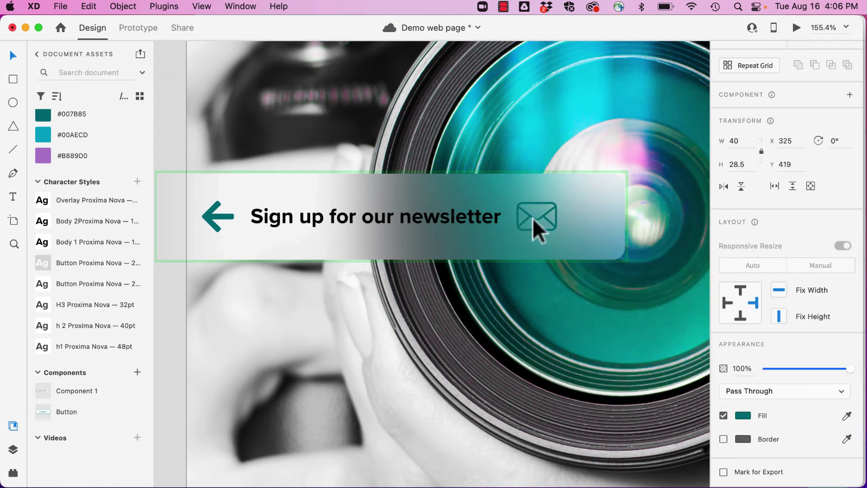
{"action": "left_click", "coordinate": [743, 414]}
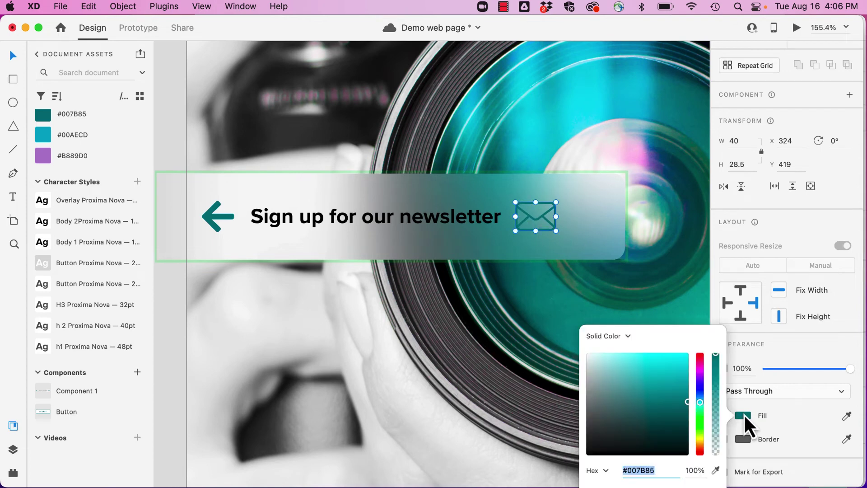
{"action": "left_click_drag", "start_coordinate": [588, 455], "coordinate": [577, 458]}
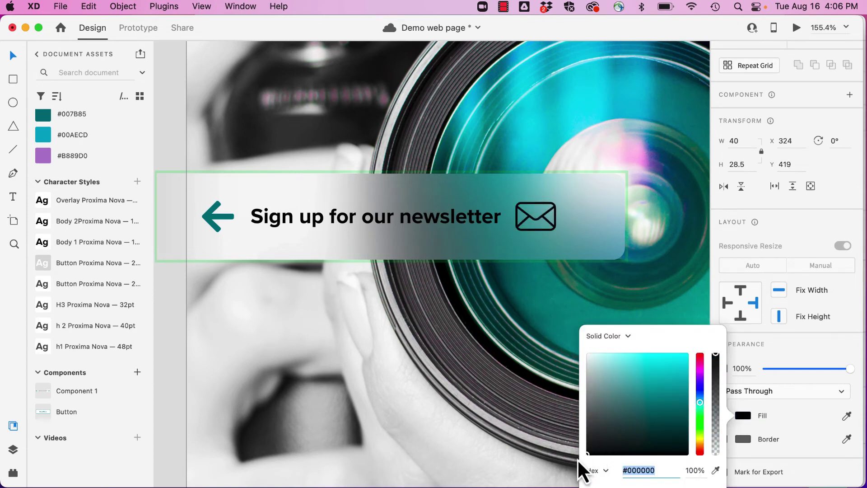
Fill the arrow icon with black and shorten the tab's background rectangle to a width of about 417.
{"action": "left_click", "coordinate": [209, 218]}
{"action": "left_click", "coordinate": [742, 416]}
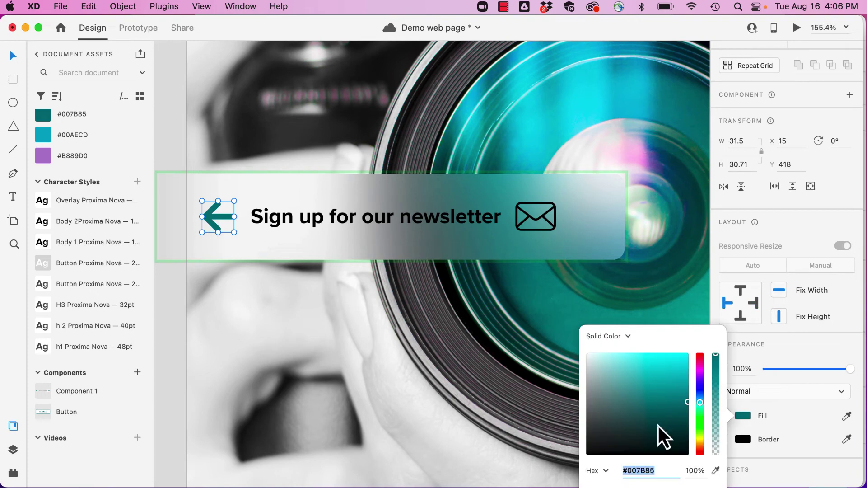
{"action": "left_click_drag", "start_coordinate": [658, 425], "coordinate": [559, 454]}
{"action": "left_click", "coordinate": [608, 212]}
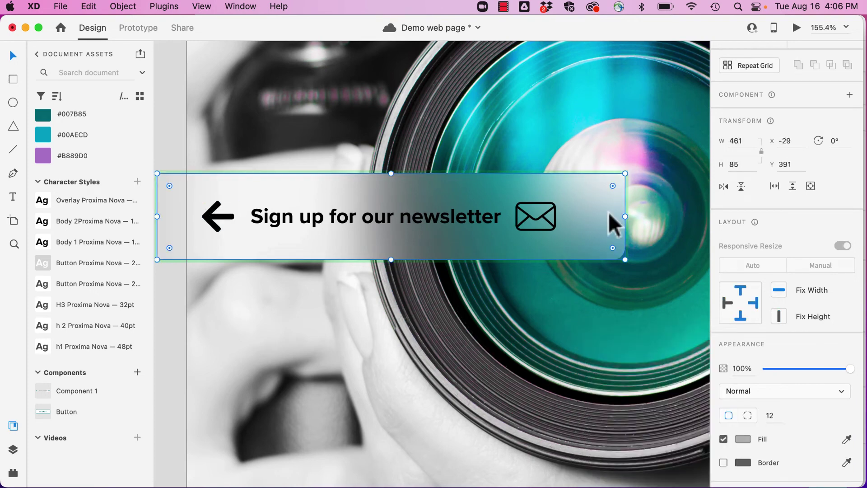
{"action": "left_click_drag", "start_coordinate": [623, 218], "coordinate": [580, 217]}
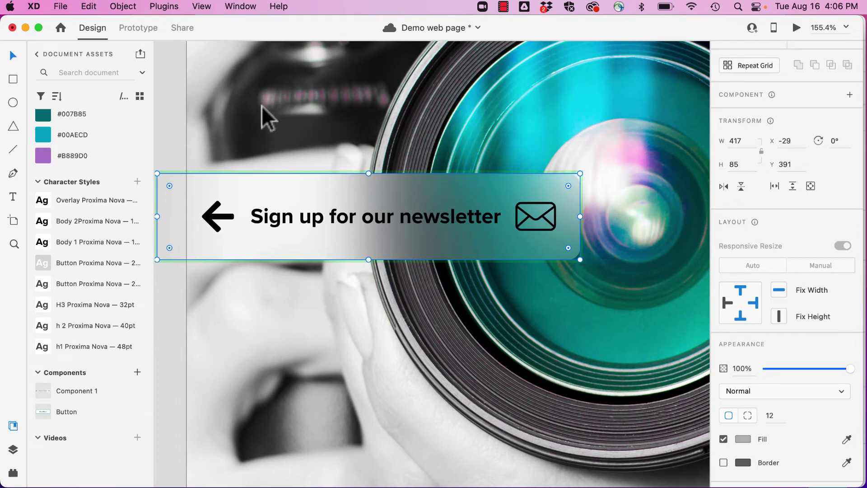
Compare the newsletter tab component's Default State with its clicked state.
{"action": "left_click", "coordinate": [172, 109]}
{"action": "left_click", "coordinate": [223, 202]}
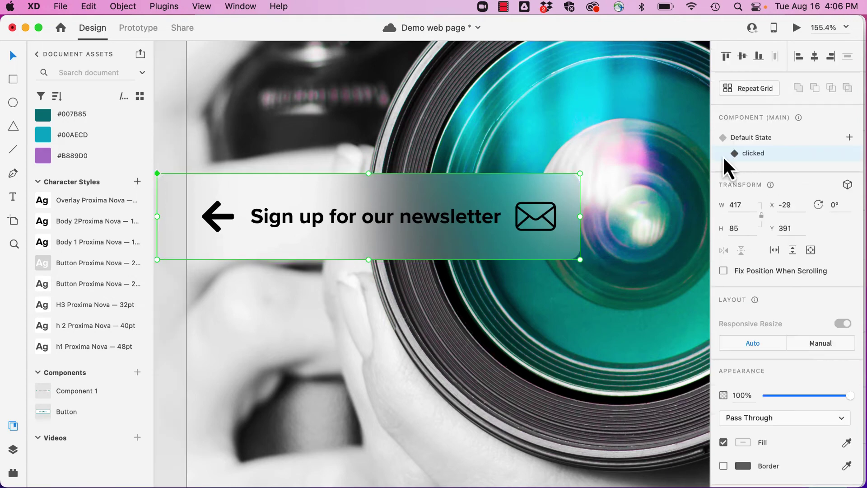
{"action": "left_click", "coordinate": [753, 139]}
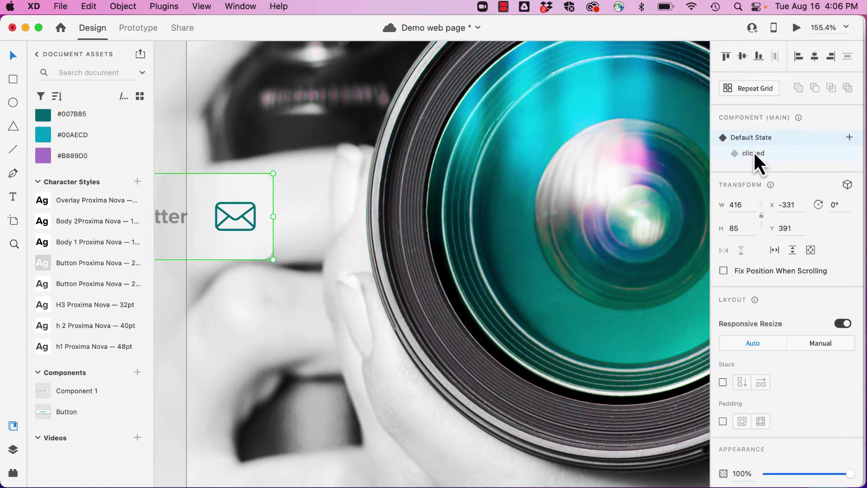
{"action": "left_click", "coordinate": [753, 153]}
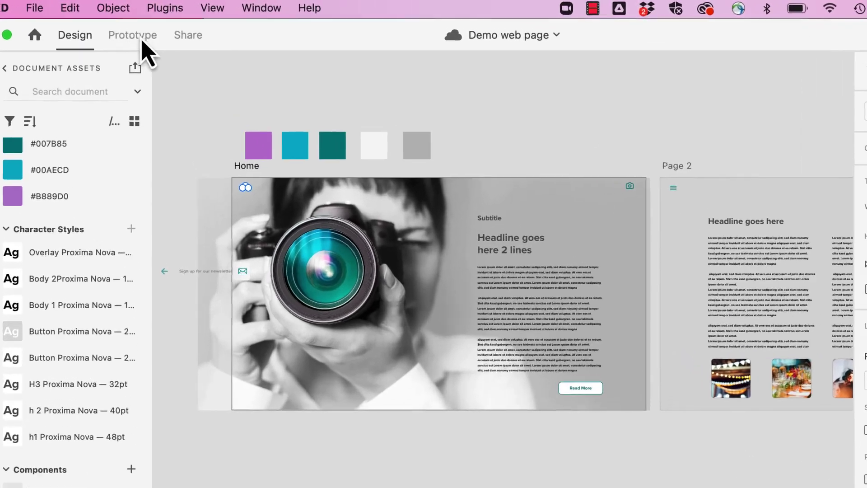
Switch the document to Prototype mode and check the menu icon on the Home artboard.
{"action": "left_click", "coordinate": [140, 29]}
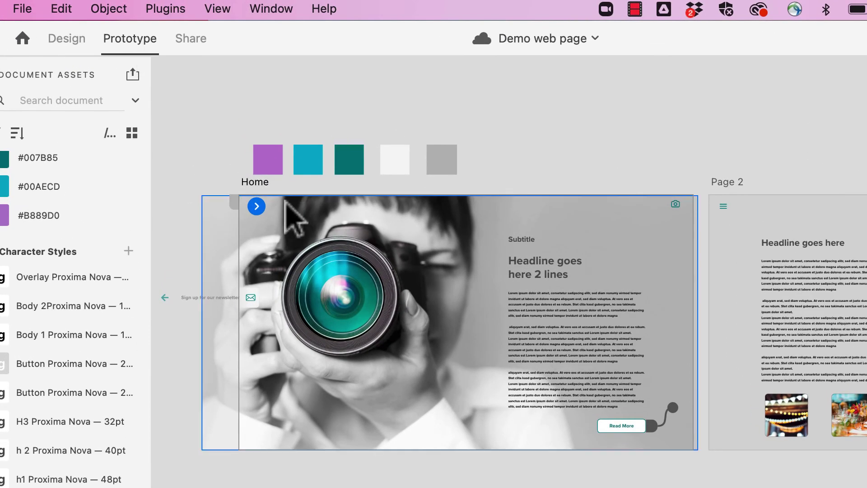
{"action": "scroll", "coordinate": [286, 209], "scroll_direction": "up", "scroll_amount": 5}
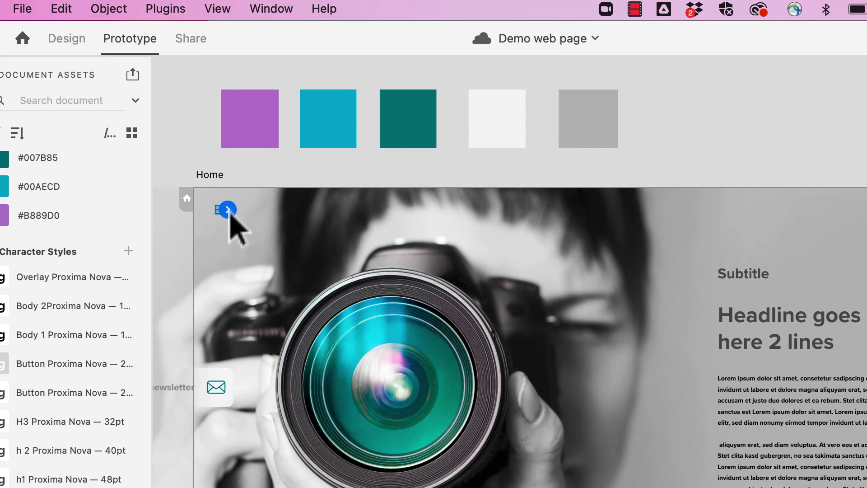
{"action": "scroll", "coordinate": [229, 213], "scroll_direction": "down", "scroll_amount": 5}
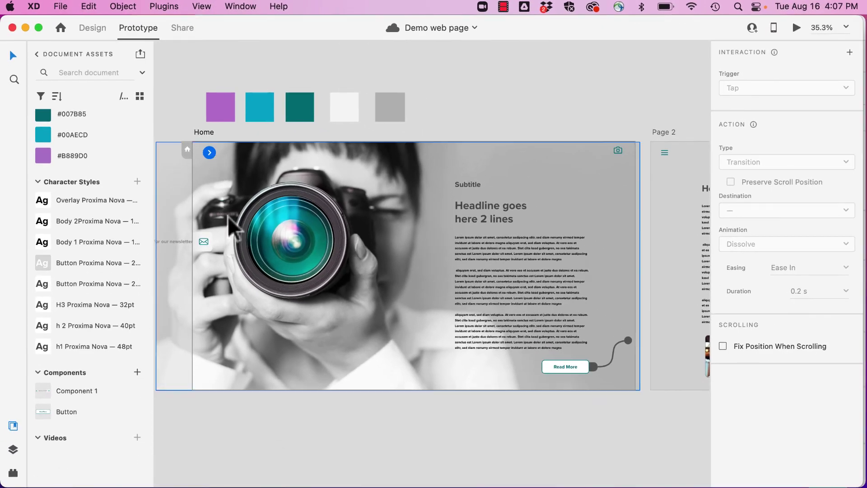
{"action": "scroll", "coordinate": [234, 235], "scroll_direction": "down", "scroll_amount": 3}
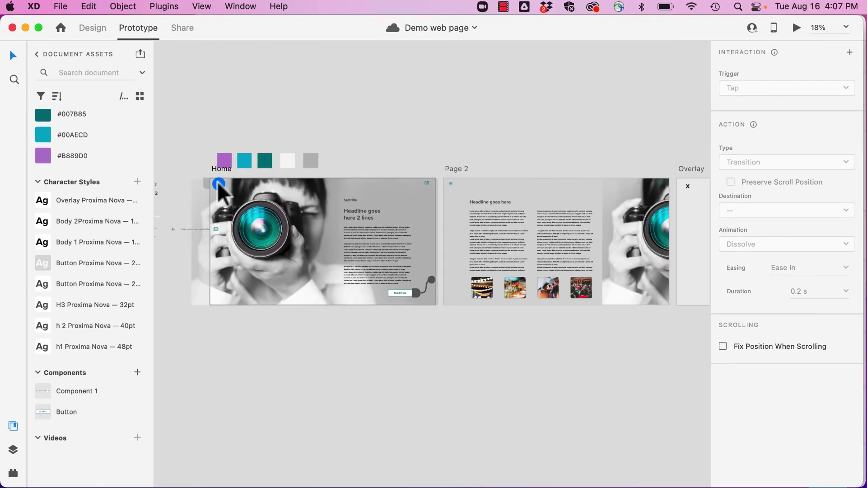
{"action": "left_click", "coordinate": [218, 183]}
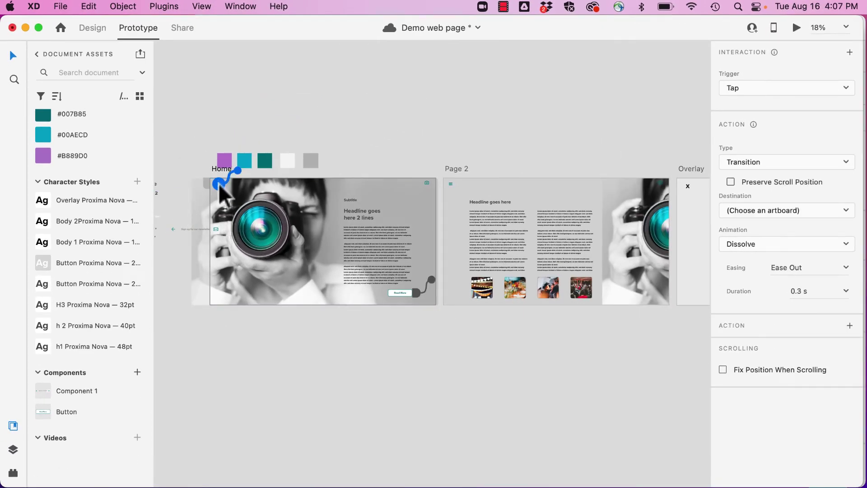
{"action": "scroll", "coordinate": [218, 184], "scroll_direction": "up", "scroll_amount": 3}
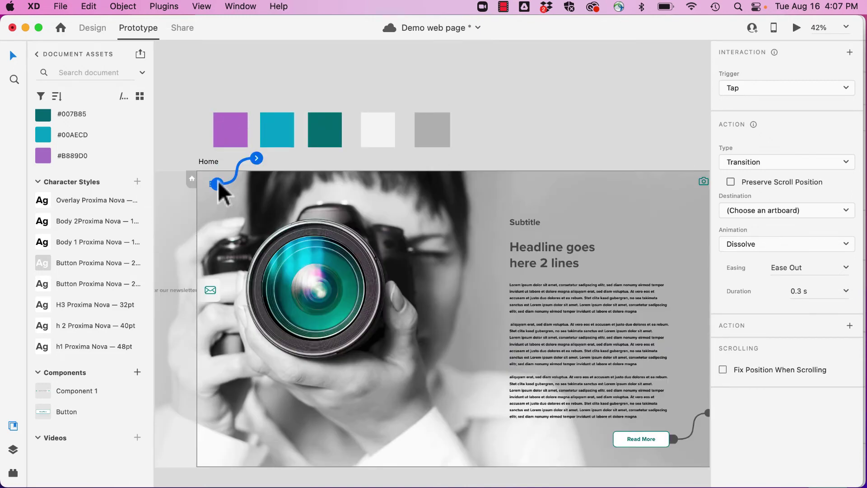
{"action": "left_click", "coordinate": [256, 159]}
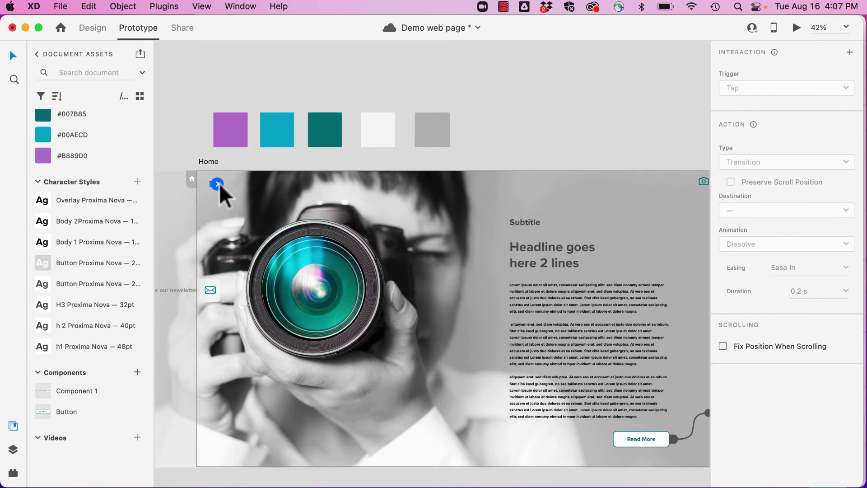
Link the Home artboard's menu icon to the Overlay artboard with a Tap trigger and the Overlay action type.
{"action": "scroll", "coordinate": [219, 183], "scroll_direction": "down", "scroll_amount": 4}
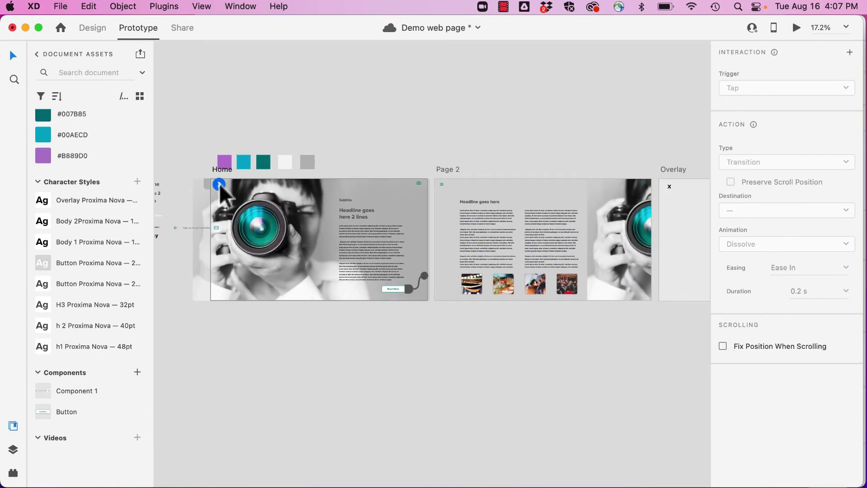
{"action": "left_click_drag", "start_coordinate": [219, 183], "coordinate": [677, 217]}
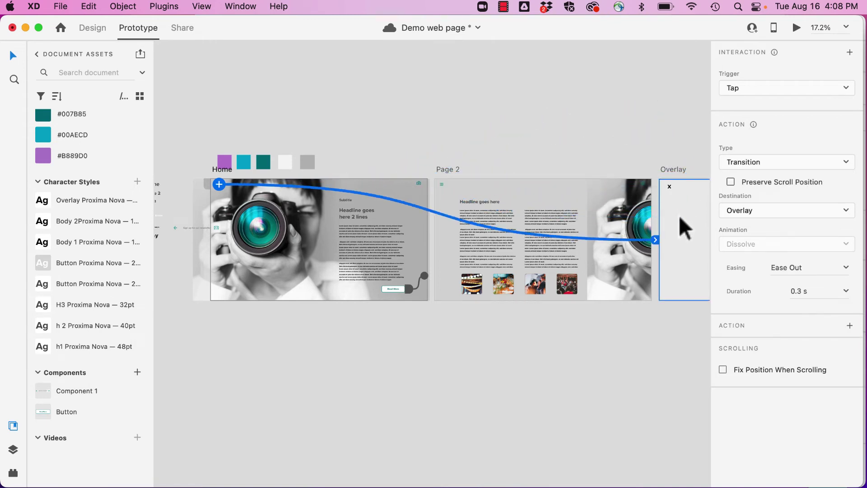
{"action": "left_click", "coordinate": [758, 90]}
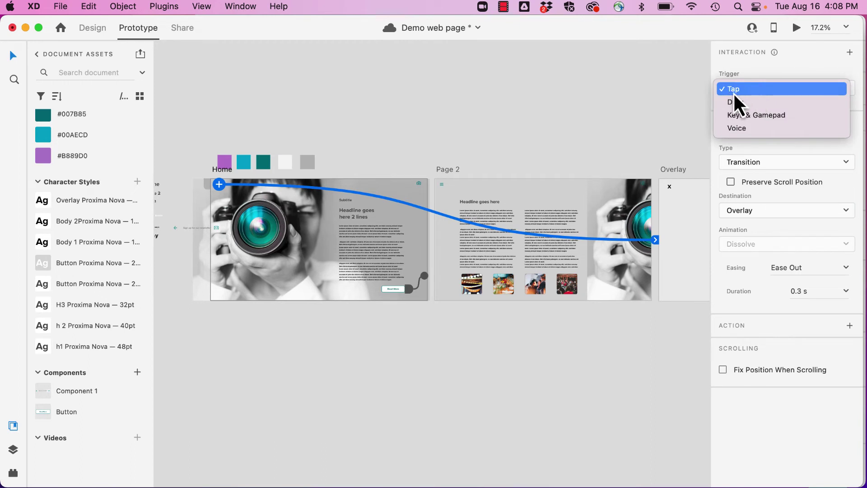
{"action": "left_click", "coordinate": [733, 91]}
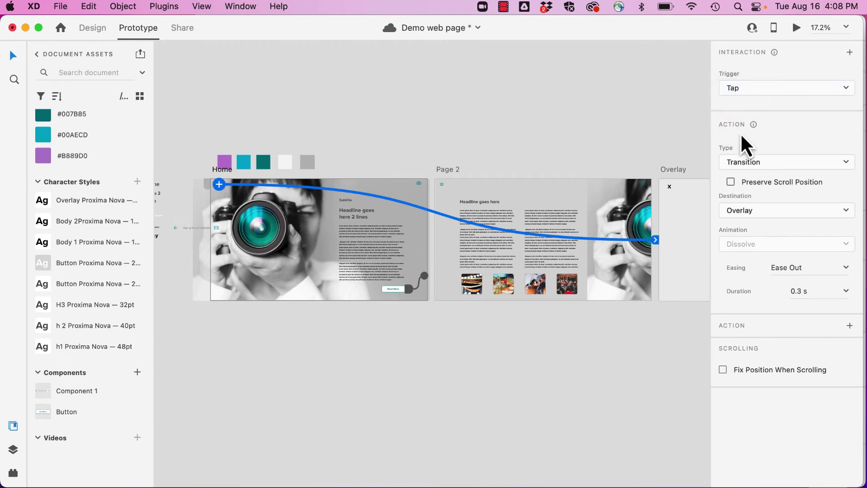
{"action": "left_click", "coordinate": [747, 167]}
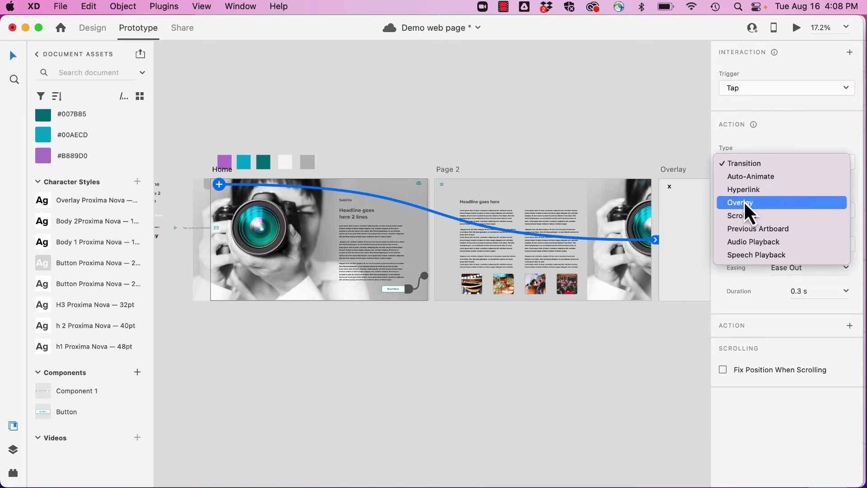
{"action": "left_click", "coordinate": [745, 210]}
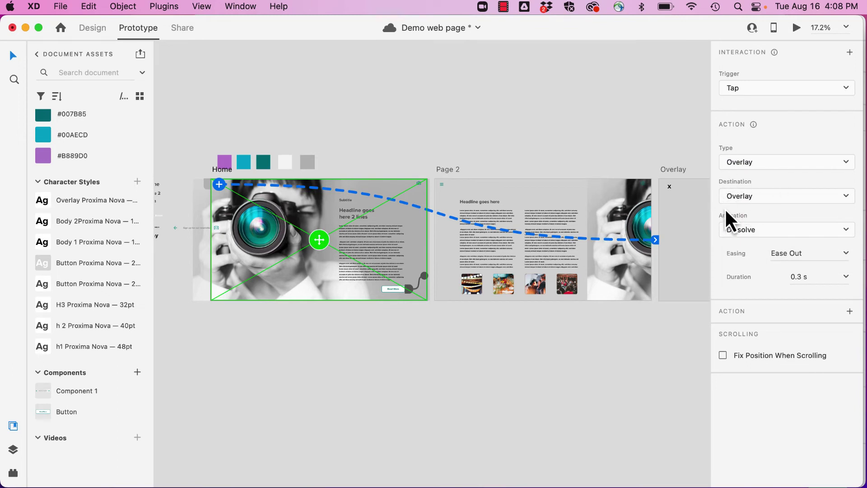
Set the menu icon's overlay animation to Slide Down.
{"action": "left_click", "coordinate": [750, 231]}
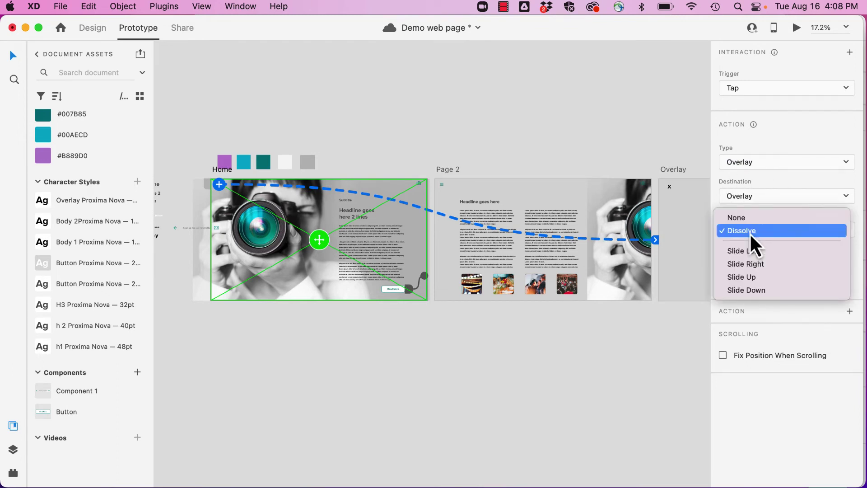
{"action": "left_click", "coordinate": [752, 290]}
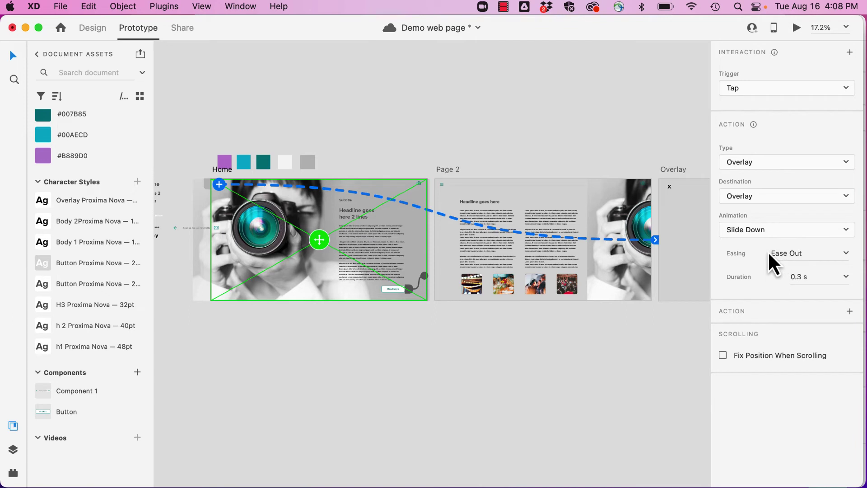
{"action": "left_click", "coordinate": [798, 277]}
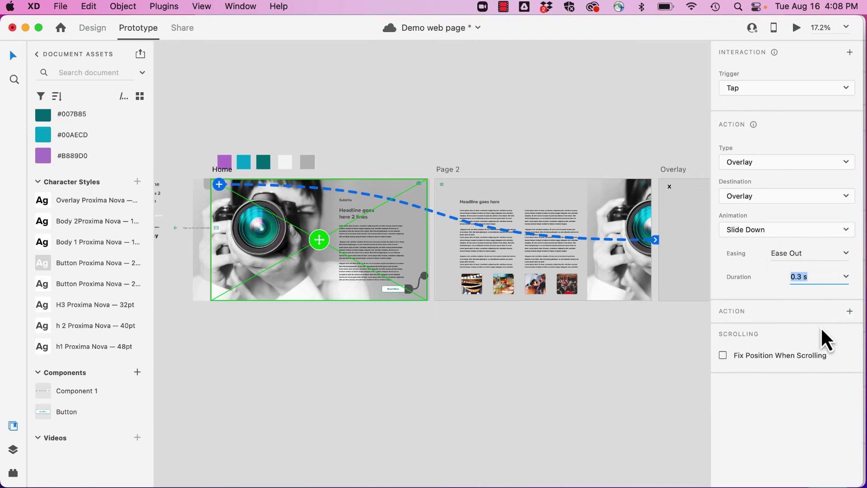
{"action": "left_click", "coordinate": [375, 155]}
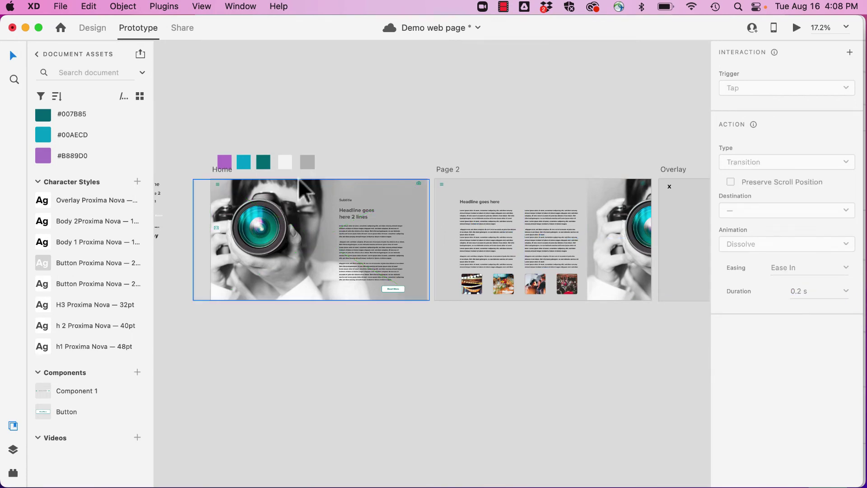
Preview the prototype from the Home artboard, test opening the menu overlay, and close the preview.
{"action": "left_click", "coordinate": [231, 170]}
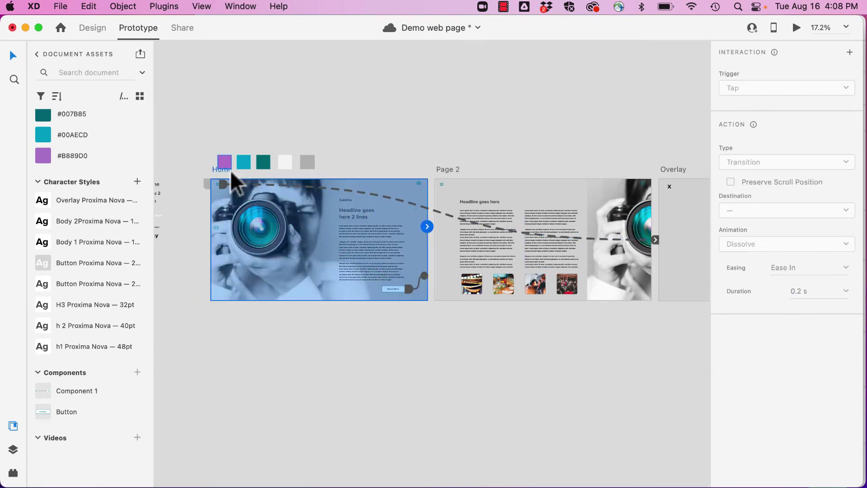
{"action": "left_click", "coordinate": [795, 28]}
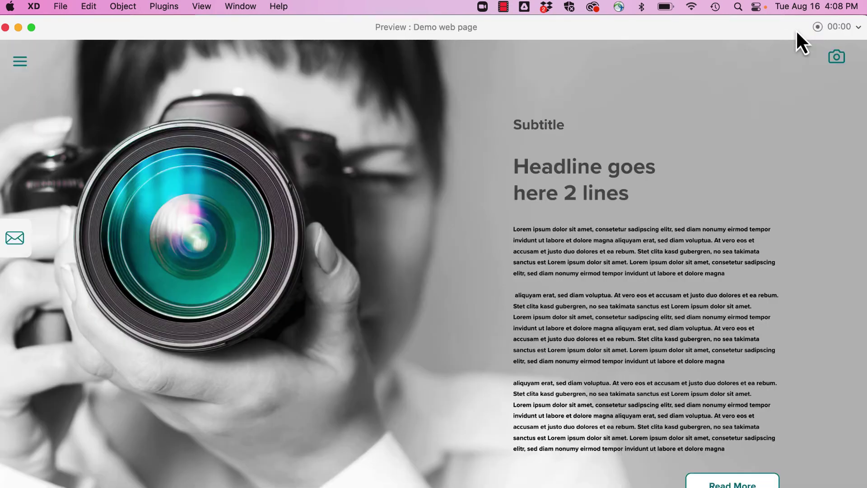
{"action": "left_click", "coordinate": [20, 63]}
{"action": "left_click", "coordinate": [33, 73]}
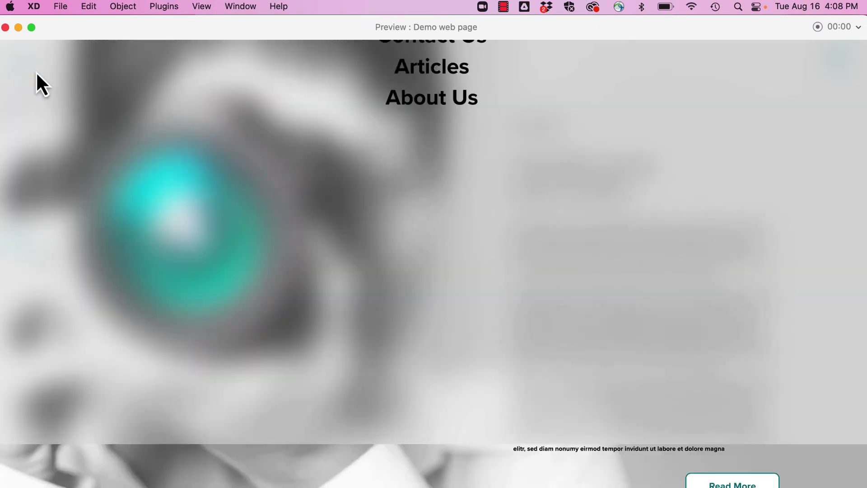
{"action": "left_click", "coordinate": [5, 27]}
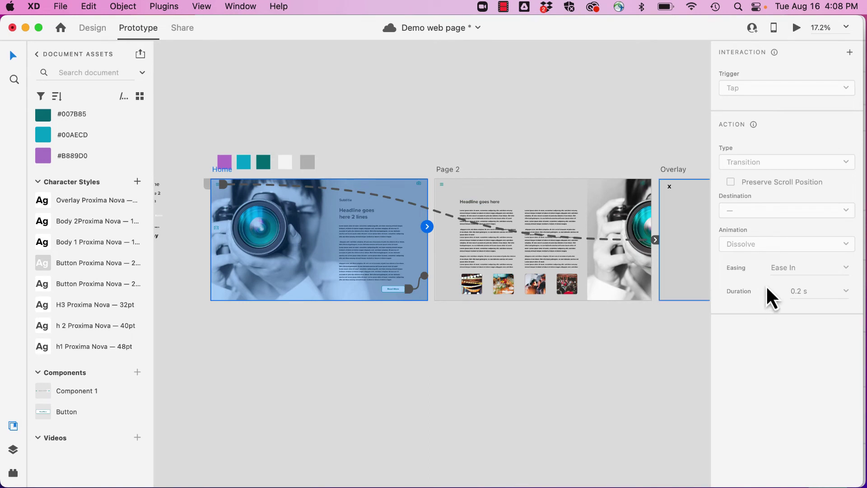
Set the duration of the Home menu icon's overlay animation to 0.6 s.
{"action": "left_click", "coordinate": [432, 207]}
{"action": "double_click", "coordinate": [823, 280]}
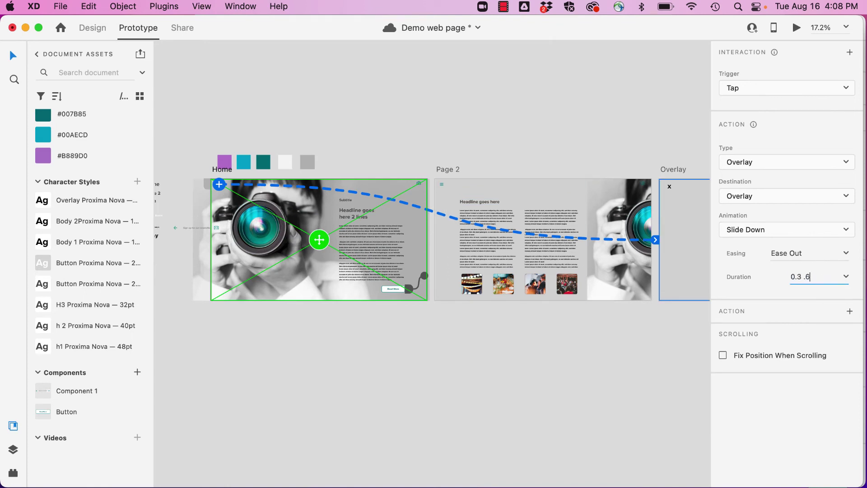
{"action": "key", "text": "BackSpace"}
{"action": "type", "text": "6"}
{"action": "key", "text": "Return"}
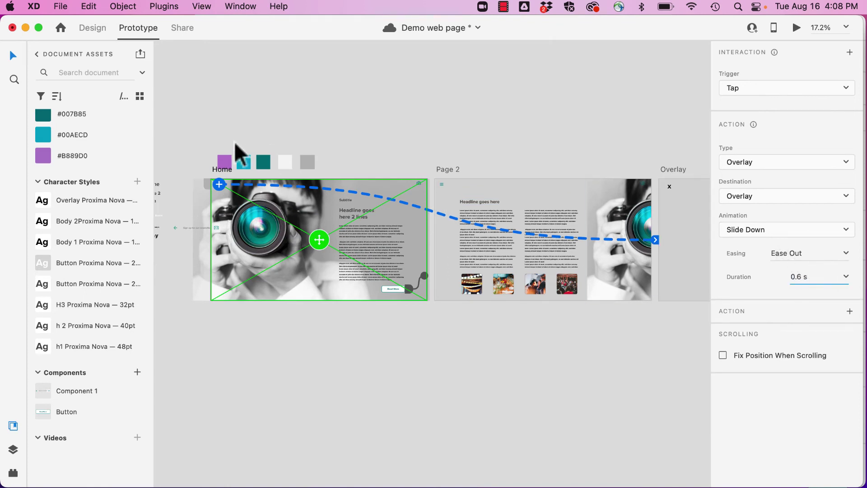
Preview the slower slide-down menu overlay, test its X, and close the preview.
{"action": "left_click", "coordinate": [796, 27]}
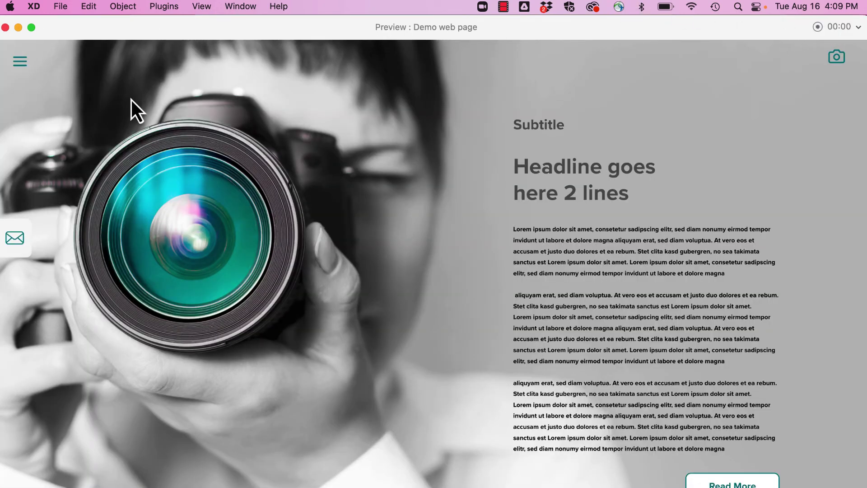
{"action": "left_click", "coordinate": [17, 63]}
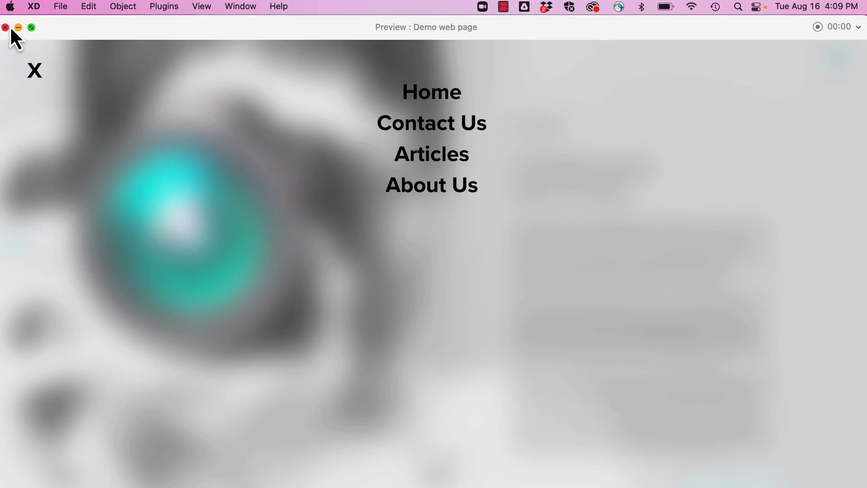
{"action": "left_click", "coordinate": [34, 70]}
{"action": "left_click", "coordinate": [5, 28]}
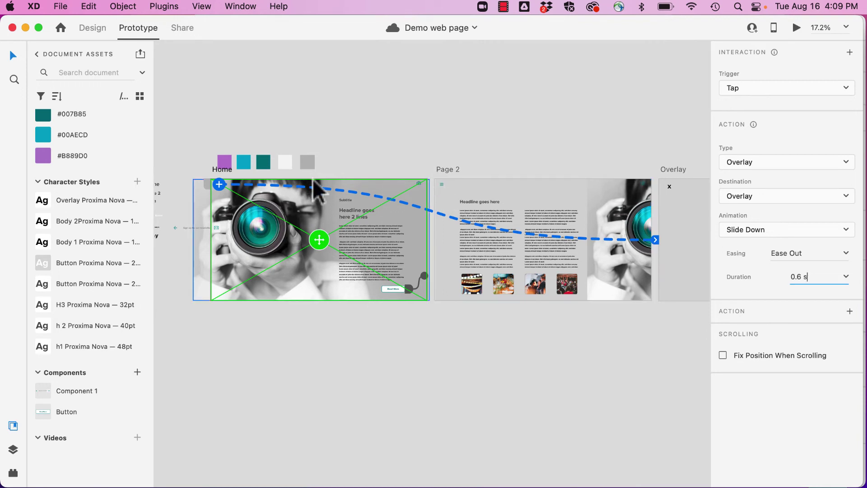
Return to Design mode and turn the Home artboard's menu icon into a component.
{"action": "left_click", "coordinate": [93, 28]}
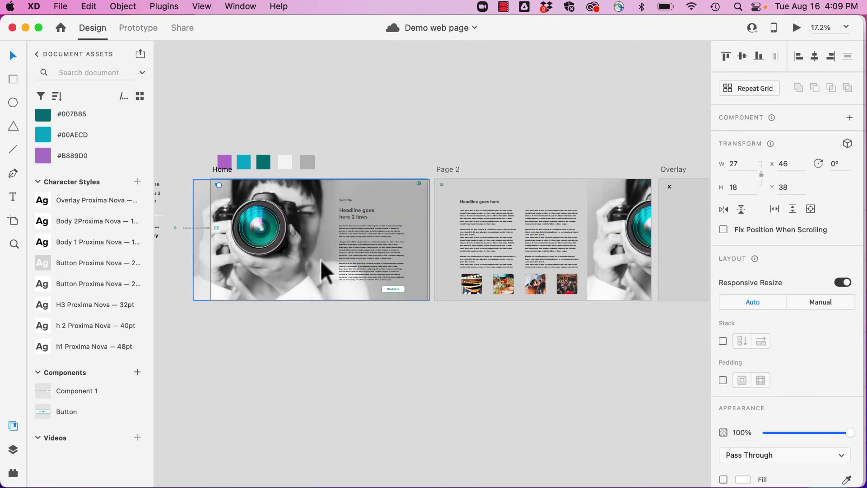
{"action": "scroll", "coordinate": [320, 259], "scroll_direction": "up", "scroll_amount": 5}
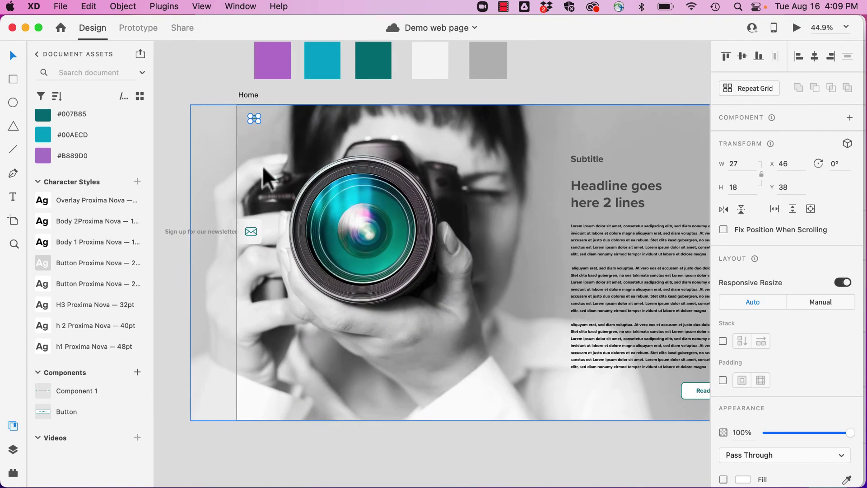
{"action": "left_click", "coordinate": [137, 372]}
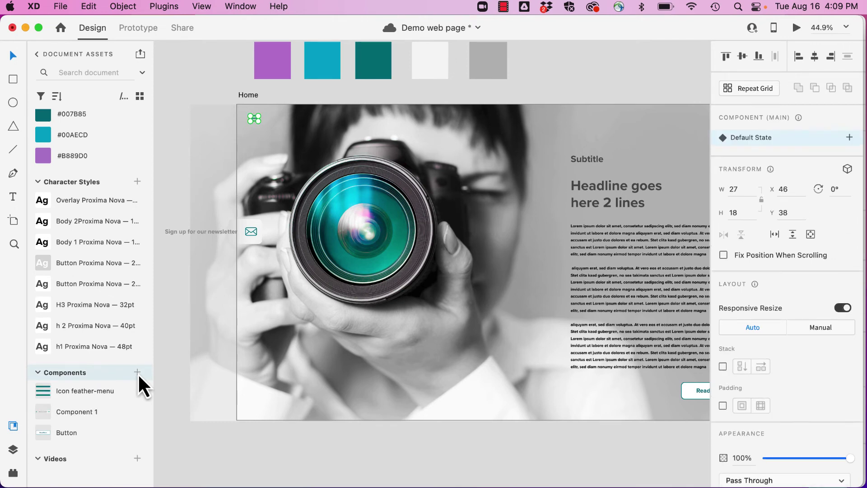
Replace the menu icon on Page 2 with an instance of the Icon feather-menu component.
{"action": "scroll", "coordinate": [256, 107], "scroll_direction": "up", "scroll_amount": 5}
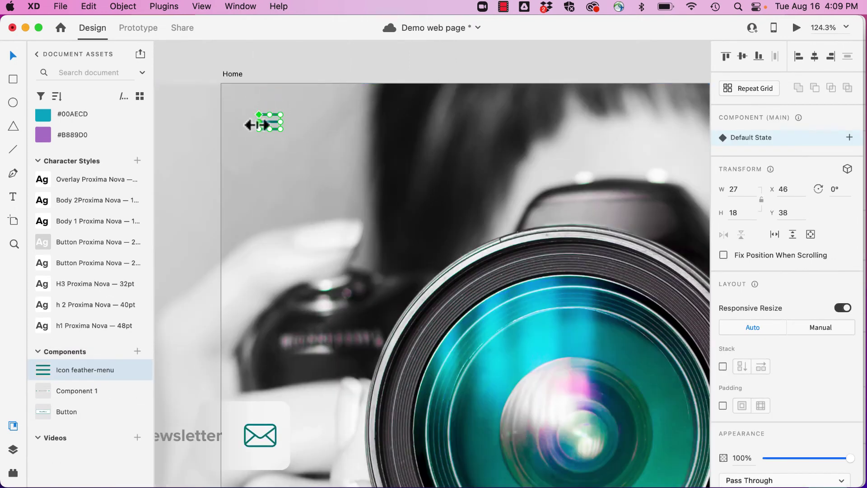
{"action": "scroll", "coordinate": [256, 123], "scroll_direction": "down", "scroll_amount": 10}
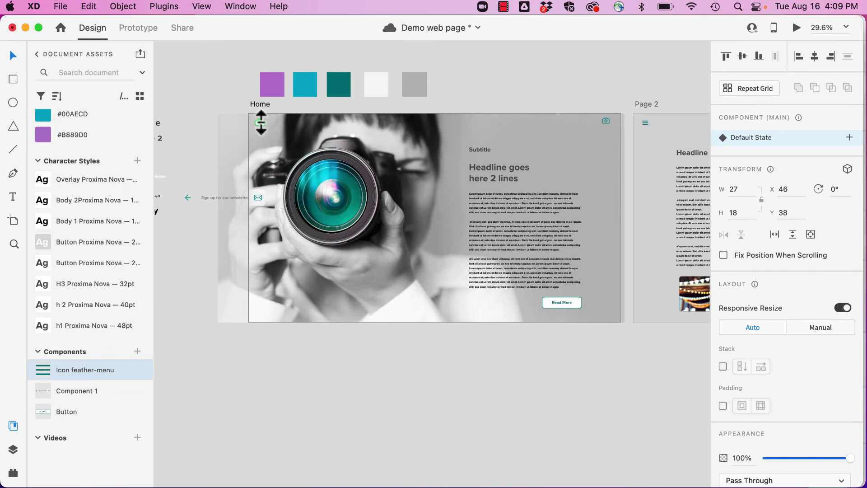
{"action": "left_click", "coordinate": [646, 124]}
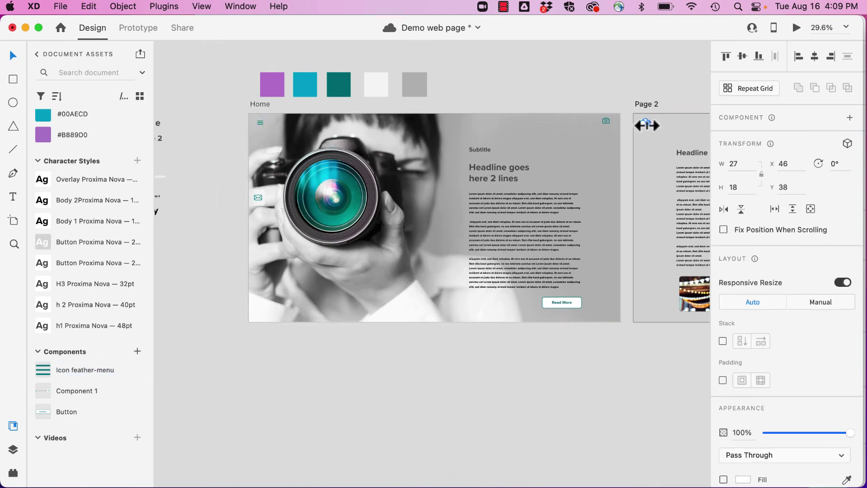
{"action": "key", "text": "Delete"}
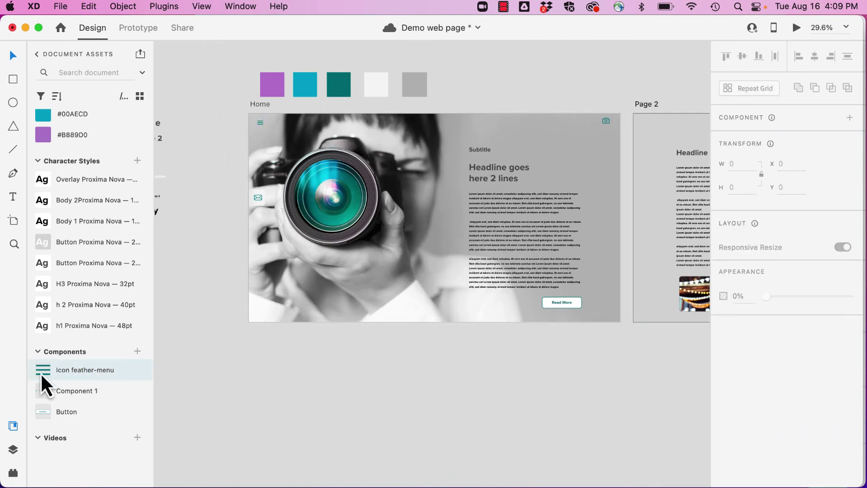
{"action": "left_click_drag", "start_coordinate": [41, 372], "coordinate": [641, 110]}
Switch to Prototype mode and check the overlay interaction on Page 2's menu icon.
{"action": "scroll", "coordinate": [645, 127], "scroll_direction": "up", "scroll_amount": 5}
{"action": "left_click", "coordinate": [130, 28]}
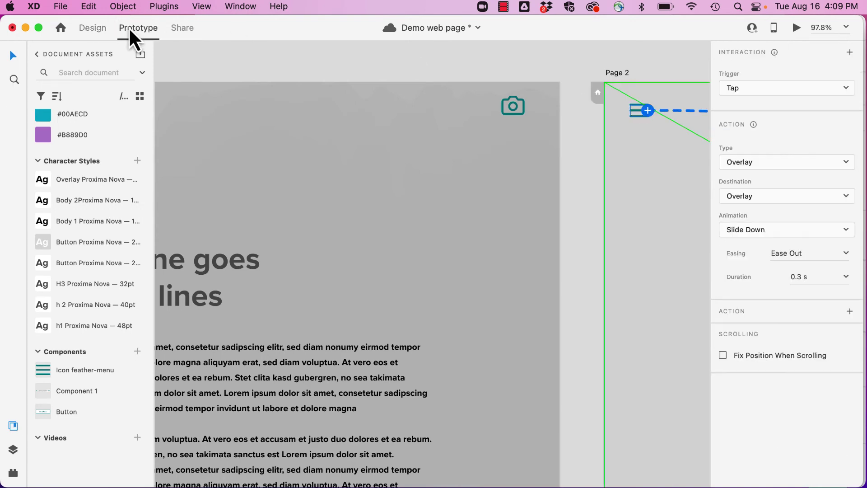
{"action": "scroll", "coordinate": [371, 88], "scroll_direction": "down", "scroll_amount": 5}
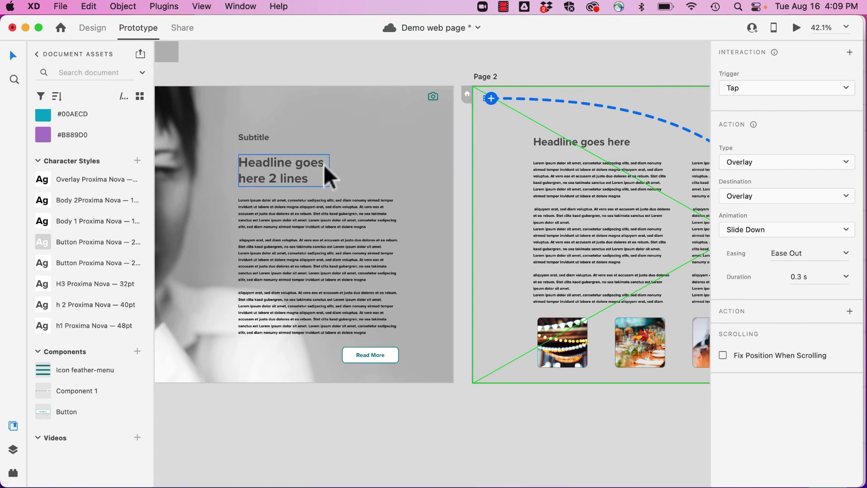
Add a Tap interaction to the envelope icon in the Home artboard's newsletter tab, with the clicked state as destination.
{"action": "scroll", "coordinate": [324, 165], "scroll_direction": "down", "scroll_amount": 2}
{"action": "scroll", "coordinate": [323, 165], "scroll_direction": "left", "scroll_amount": 5}
{"action": "scroll", "coordinate": [324, 164], "scroll_direction": "up", "scroll_amount": 2}
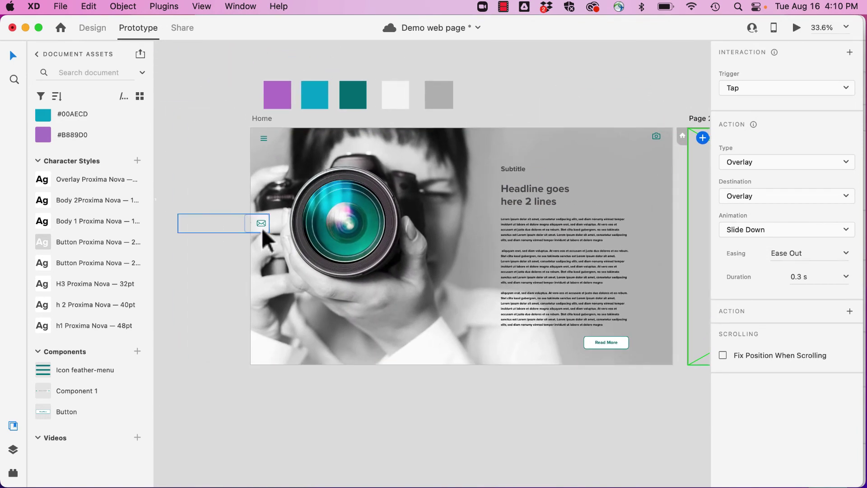
{"action": "left_click", "coordinate": [267, 229]}
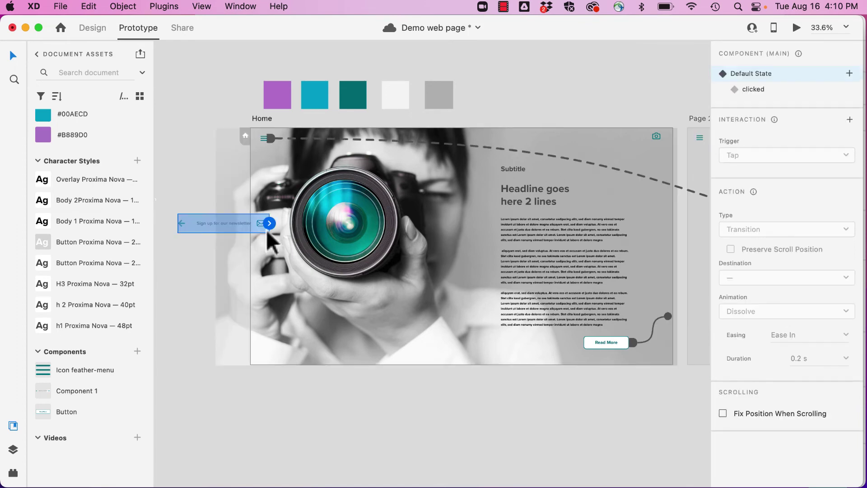
{"action": "scroll", "coordinate": [262, 227], "scroll_direction": "up", "scroll_amount": 5}
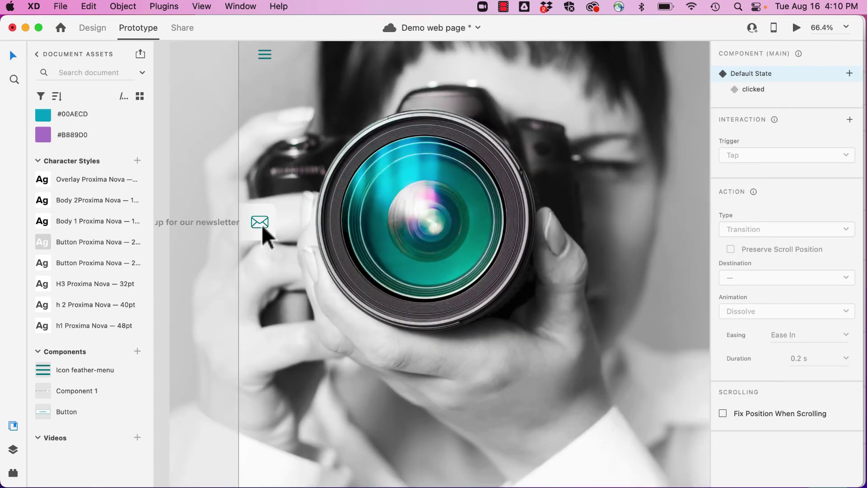
{"action": "left_click", "coordinate": [261, 224]}
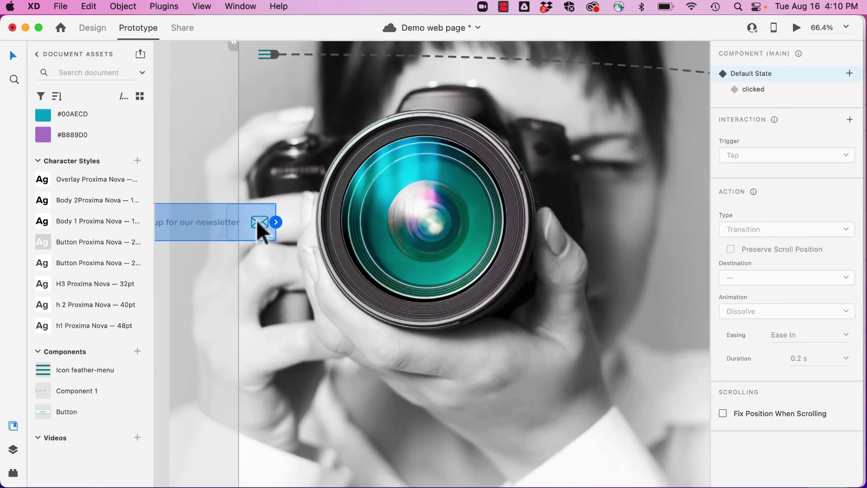
{"action": "double_click", "coordinate": [258, 223]}
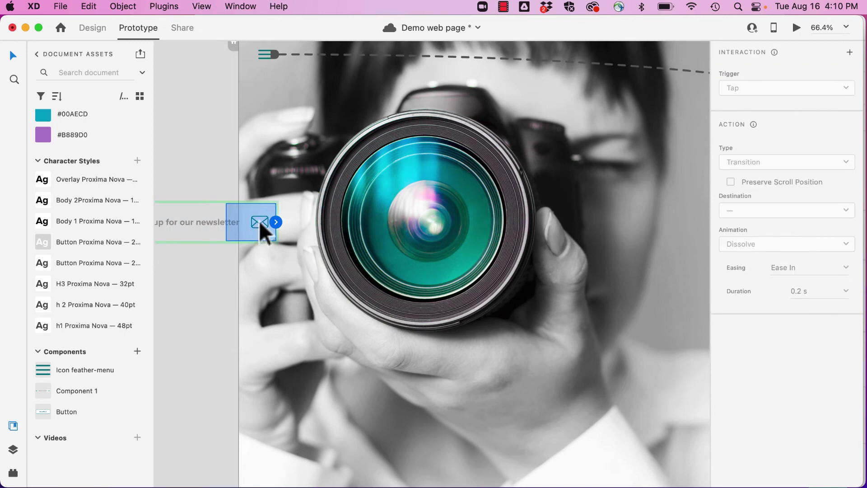
{"action": "left_click", "coordinate": [275, 221]}
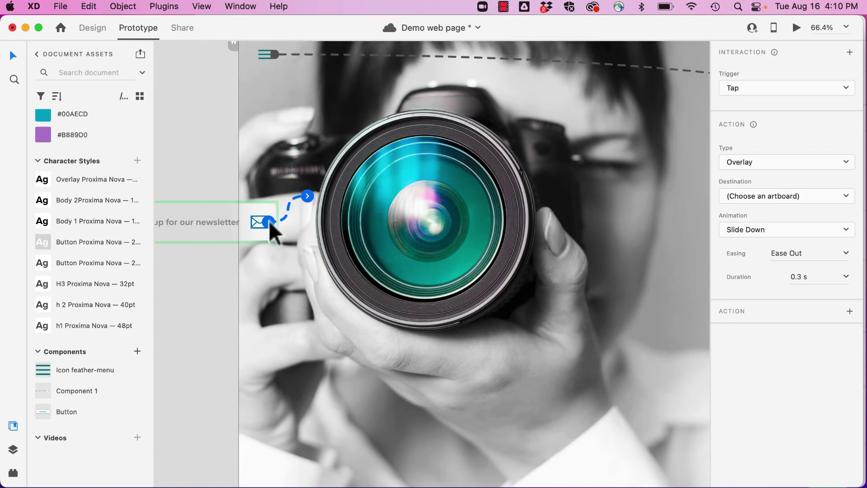
{"action": "left_click", "coordinate": [757, 162]}
{"action": "left_click", "coordinate": [743, 124]}
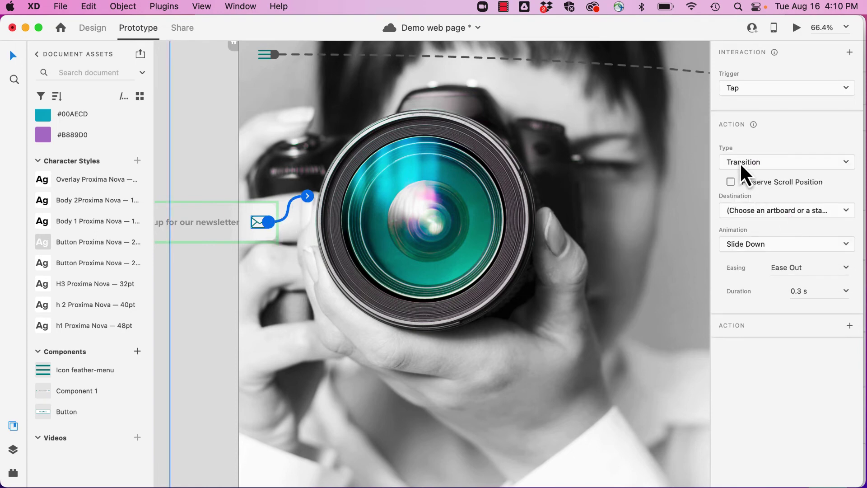
{"action": "left_click", "coordinate": [748, 211]}
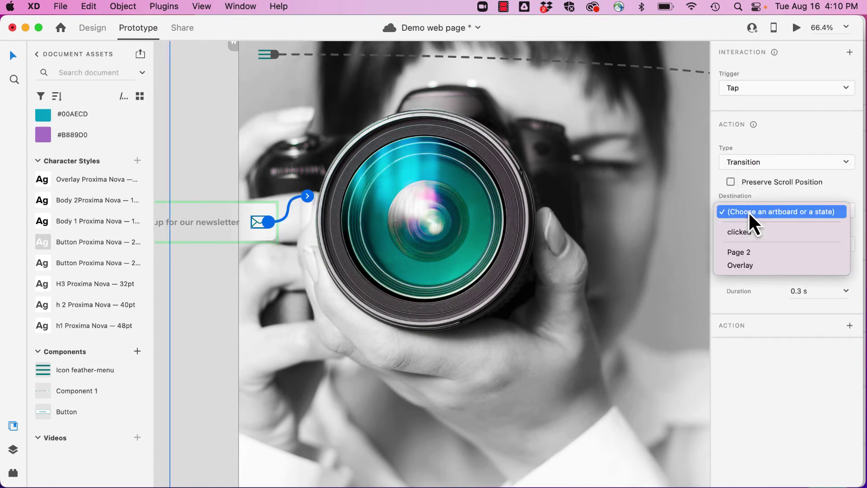
{"action": "left_click", "coordinate": [739, 232]}
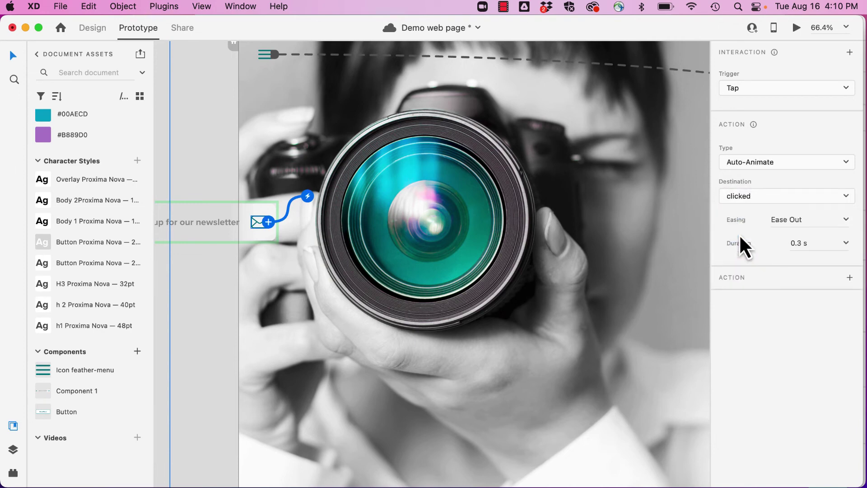
Set the envelope icon's Auto-Animate duration to 0.8 s.
{"action": "left_click", "coordinate": [804, 242]}
{"action": "left_click_drag", "start_coordinate": [799, 243], "coordinate": [857, 246]}
{"action": "key", "text": "Left"}
{"action": "key", "text": "Right"}
{"action": "key", "text": "BackSpace"}
{"action": "type", "text": "8"}
Preview the prototype, test the slower newsletter tab animation from the envelope icon, and close the preview.
{"action": "left_click", "coordinate": [794, 29]}
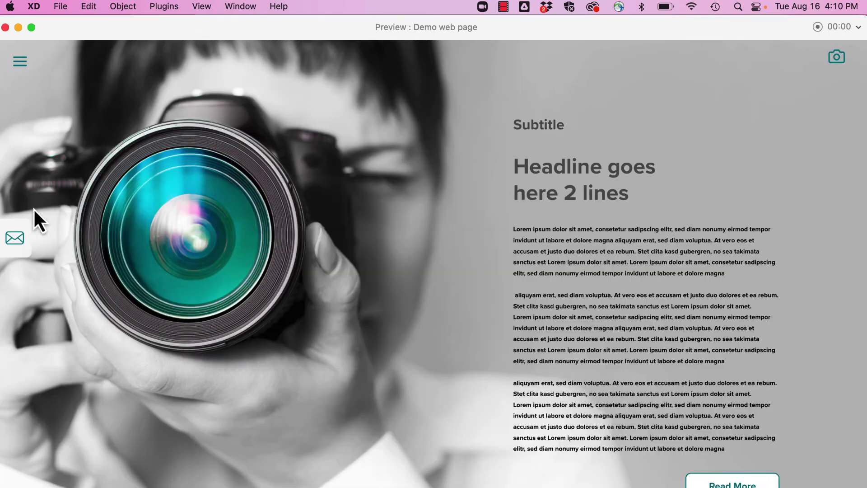
{"action": "left_click", "coordinate": [15, 242]}
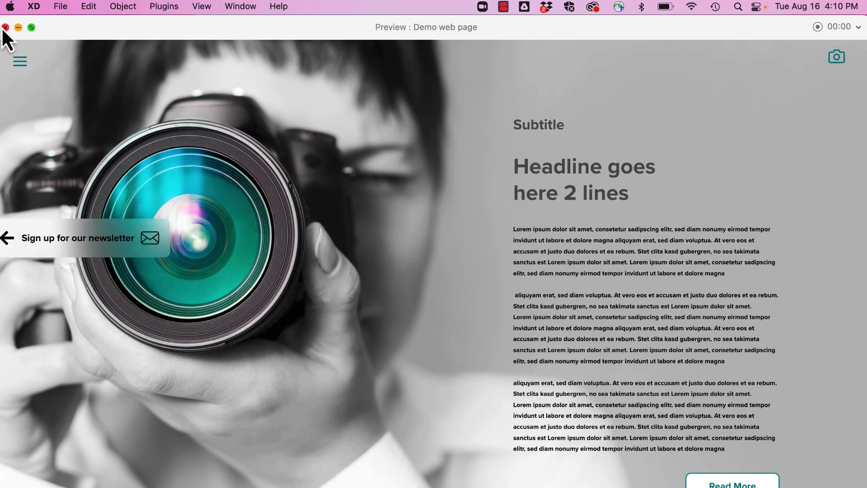
{"action": "left_click", "coordinate": [5, 27]}
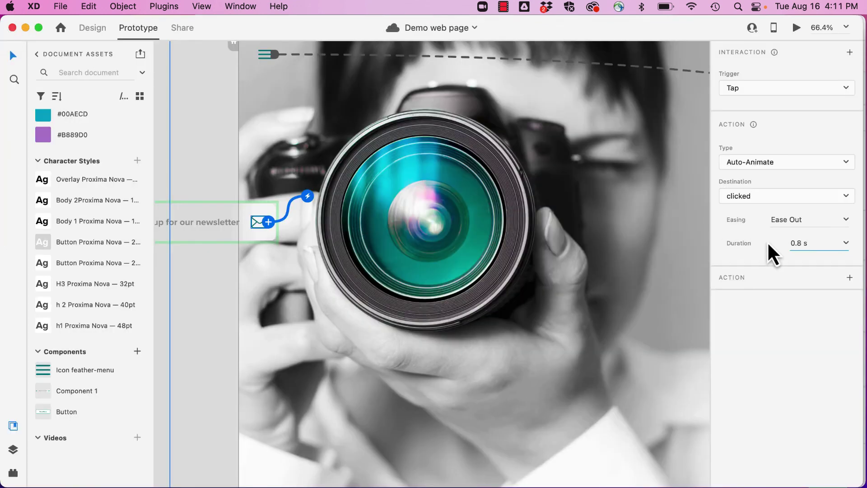
Set the envelope icon's Auto-Animate duration to 0.3 s.
{"action": "left_click", "coordinate": [806, 243]}
{"action": "key", "text": "BackSpace"}
{"action": "type", "text": "3"}
{"action": "scroll", "coordinate": [372, 318], "scroll_direction": "left", "scroll_amount": 5}
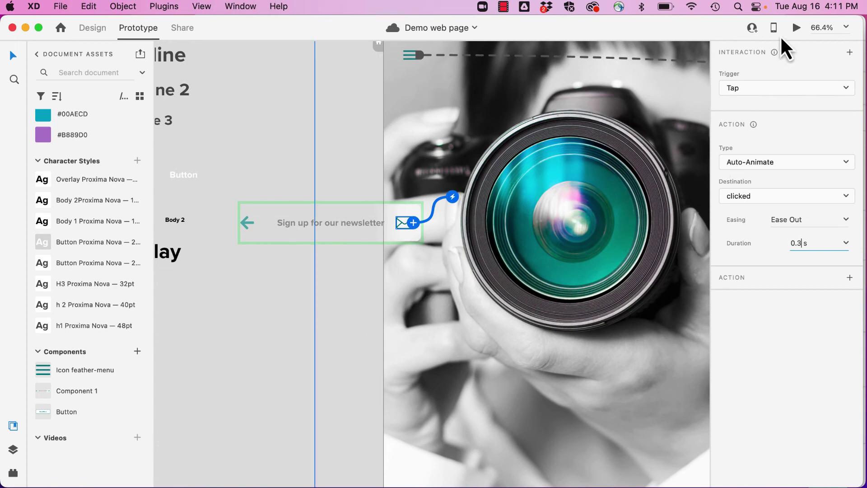
Preview the newsletter tab opening at the 0.3 s duration and close the preview.
{"action": "left_click", "coordinate": [796, 30]}
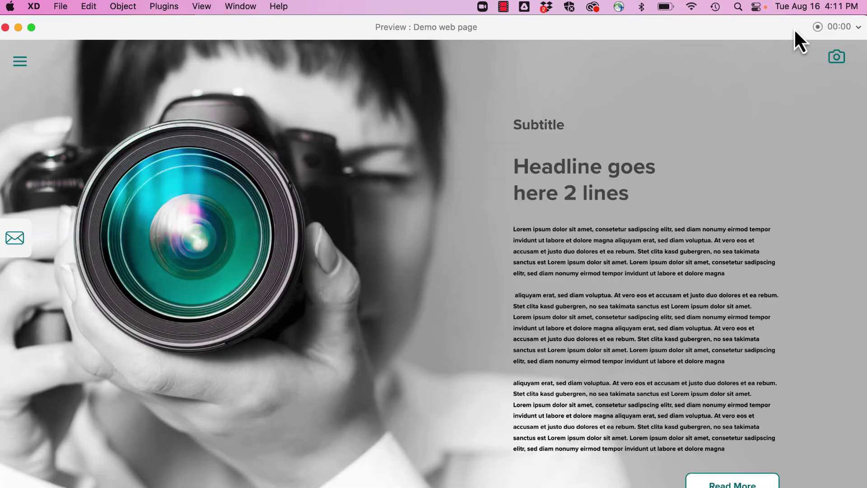
{"action": "left_click", "coordinate": [15, 240]}
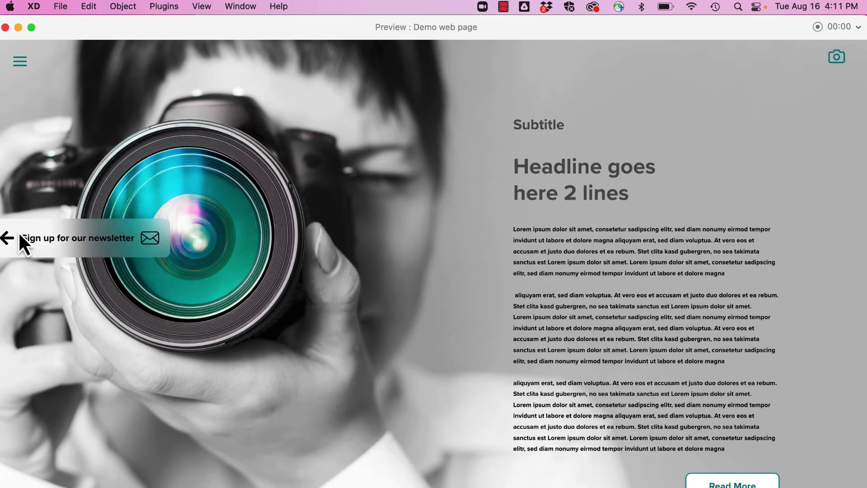
{"action": "left_click", "coordinate": [6, 27]}
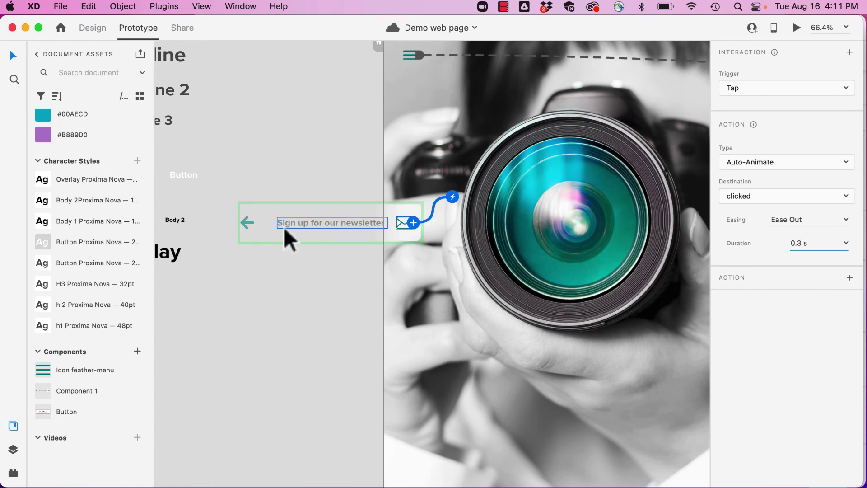
Switch the newsletter tab to its clicked state in Design mode, and give its back arrow a Tap, Auto-Animate interaction to Default State in Prototype mode.
{"action": "left_click", "coordinate": [94, 30]}
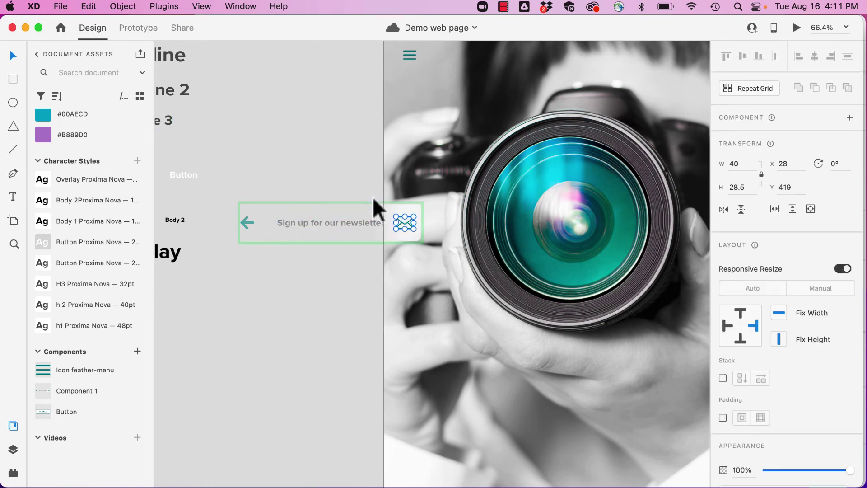
{"action": "key", "text": "Delete"}
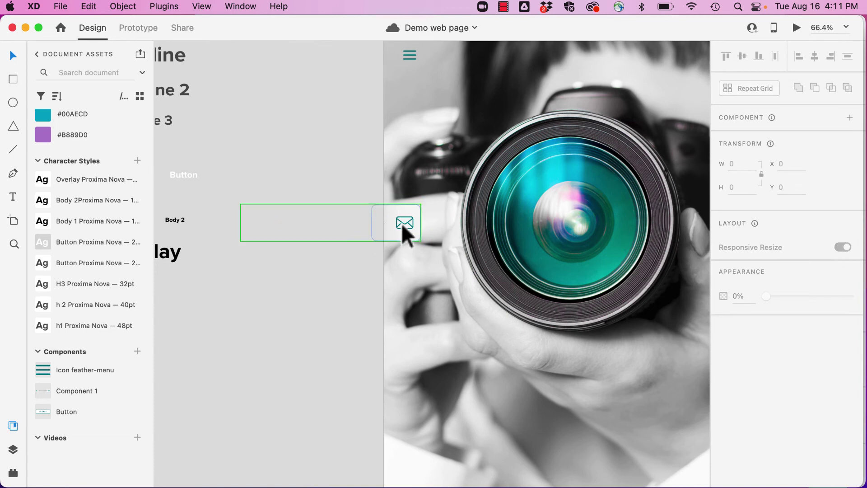
{"action": "key", "text": "super+z"}
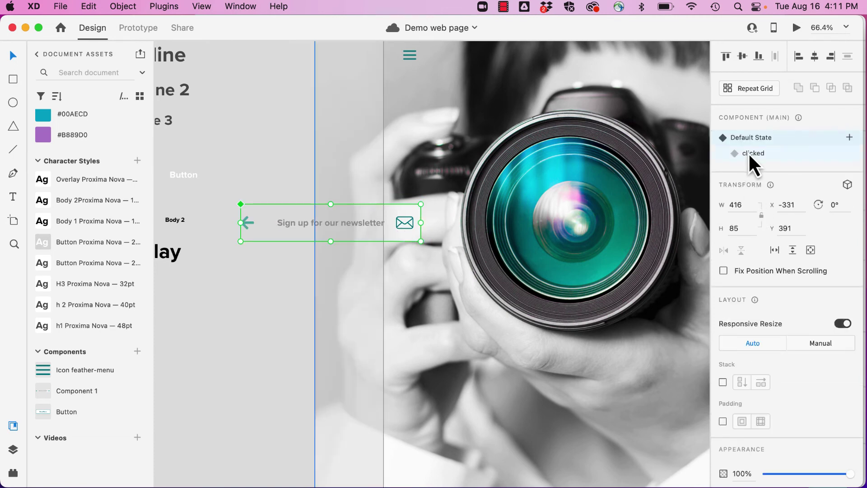
{"action": "left_click", "coordinate": [748, 153]}
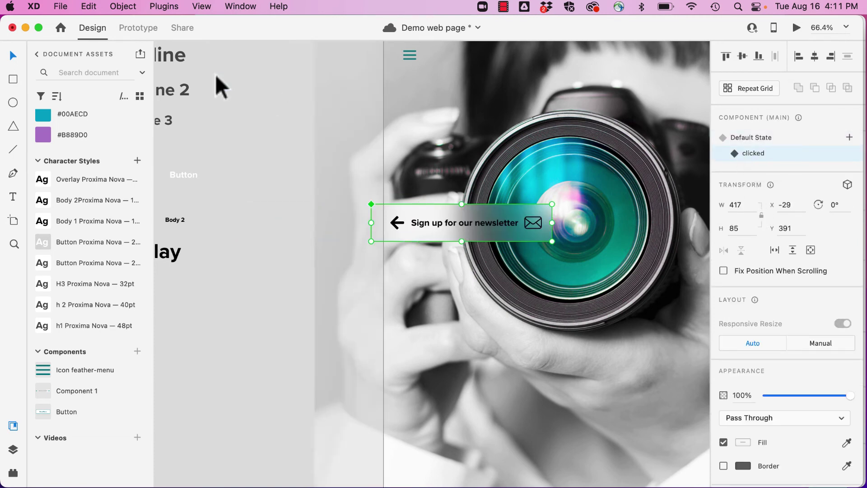
{"action": "left_click", "coordinate": [131, 28]}
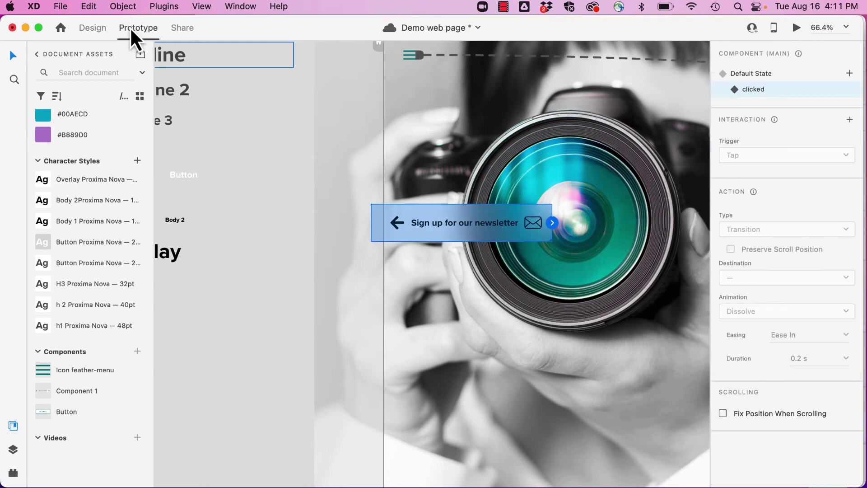
{"action": "double_click", "coordinate": [397, 221]}
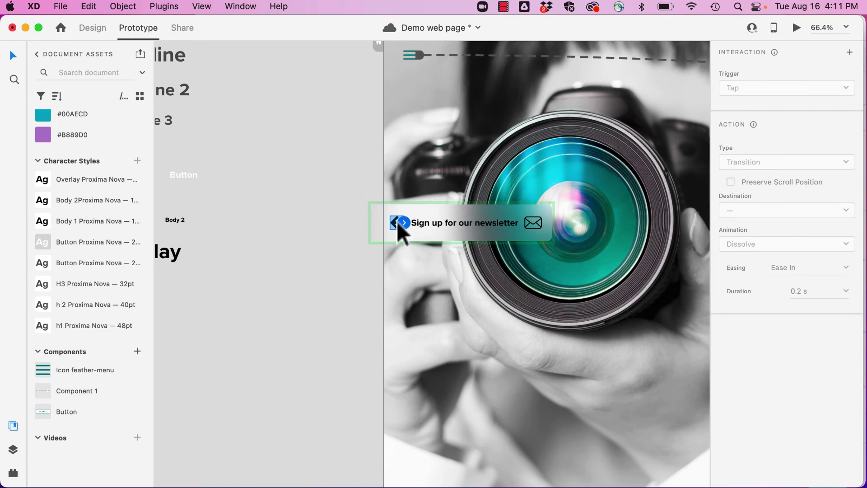
{"action": "left_click", "coordinate": [405, 223]}
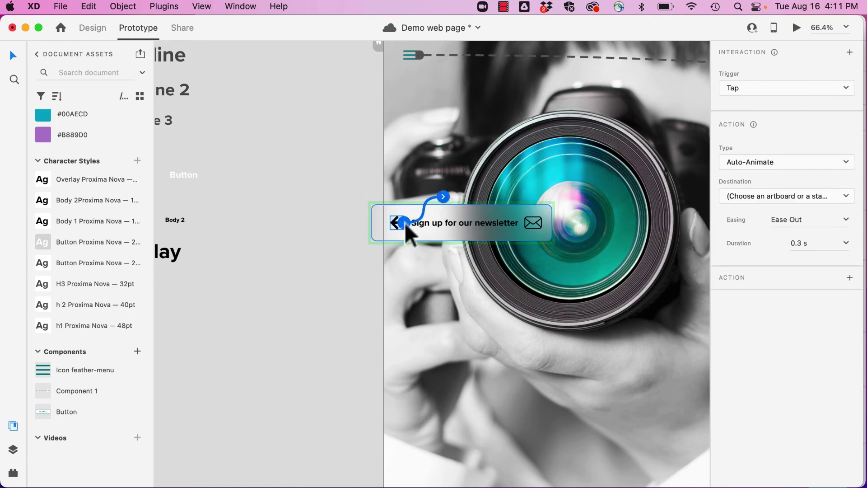
{"action": "left_click", "coordinate": [810, 195]}
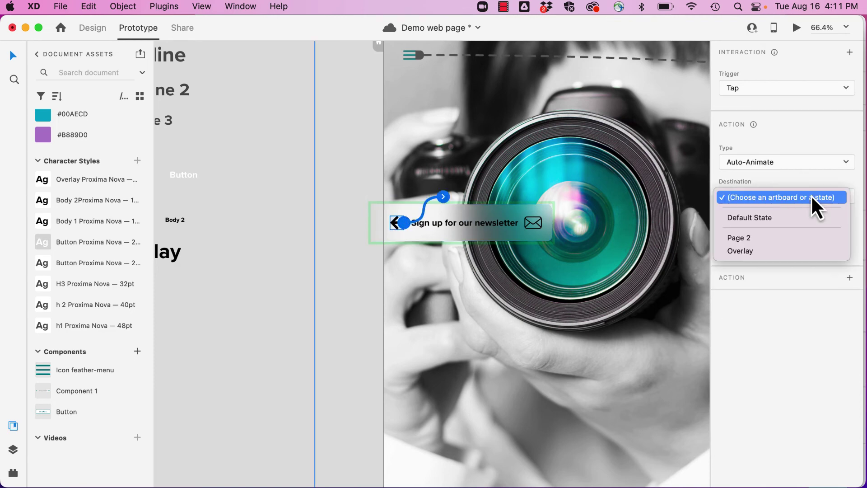
{"action": "left_click", "coordinate": [747, 217]}
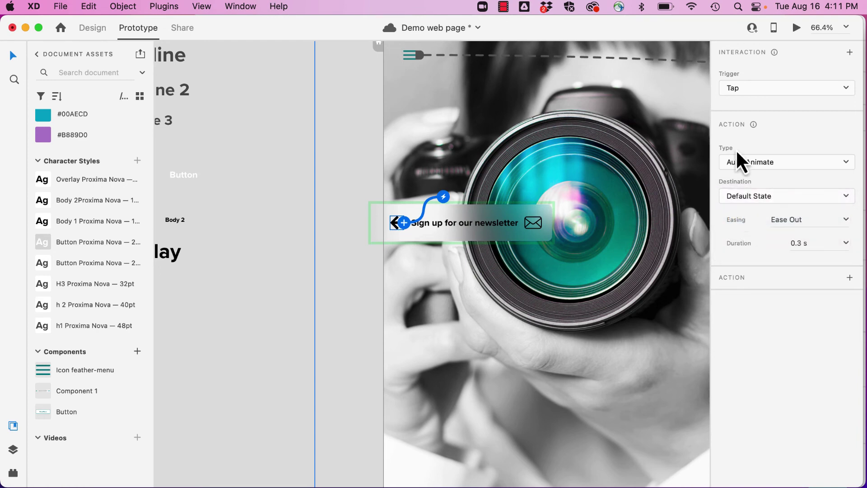
Preview the newsletter tab, test closing it with the arrow and reopening it with the envelope, and close the preview.
{"action": "left_click", "coordinate": [796, 28]}
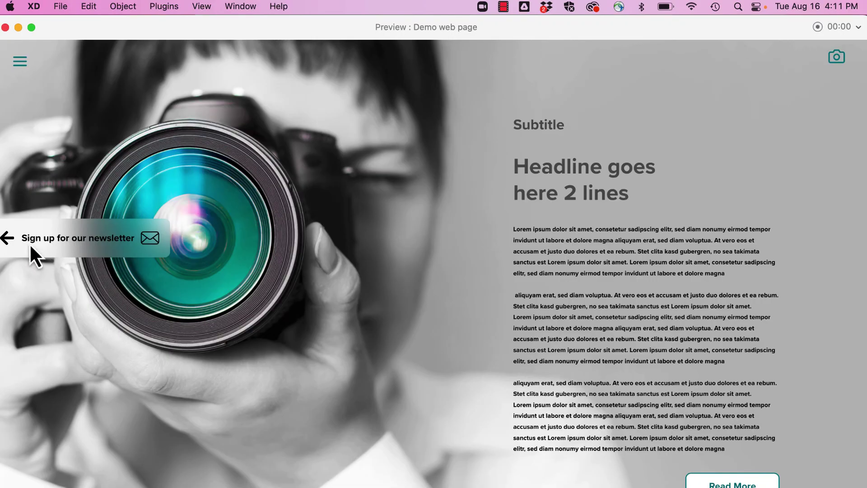
{"action": "left_click", "coordinate": [9, 241]}
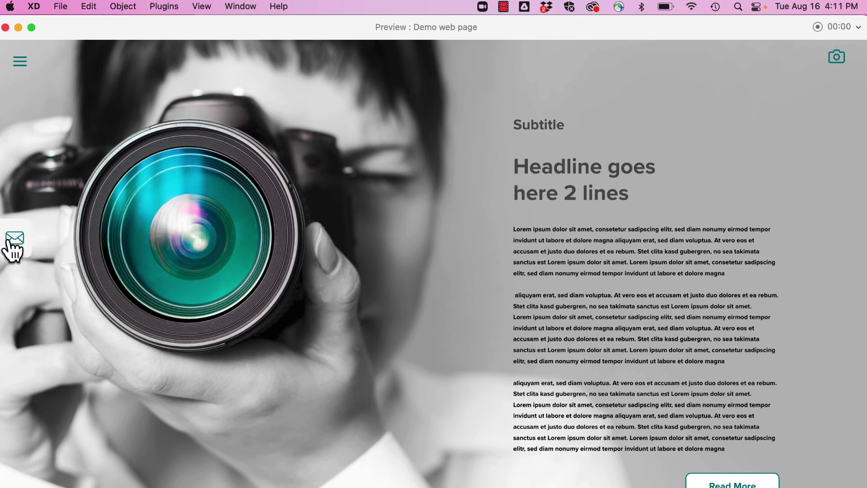
{"action": "left_click", "coordinate": [11, 243]}
{"action": "left_click", "coordinate": [10, 241]}
{"action": "left_click", "coordinate": [11, 241]}
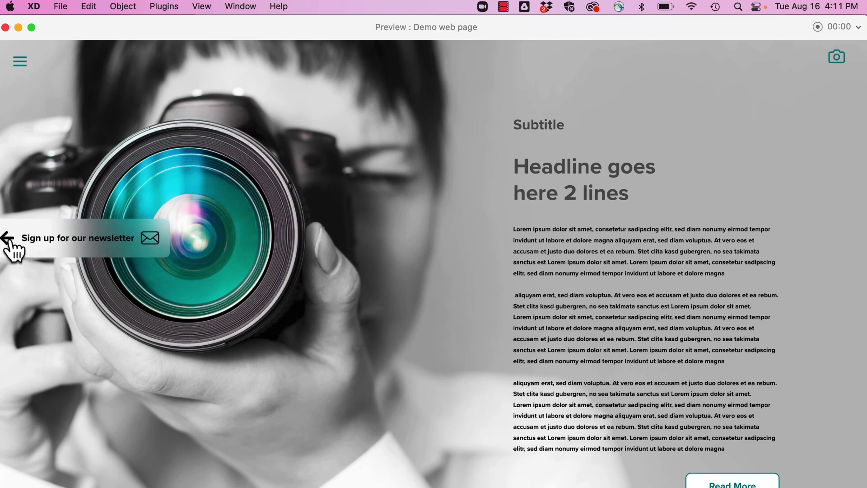
{"action": "left_click", "coordinate": [4, 28]}
Switch the Home artboard's Read More button to its darker color state and link that state to Page 2 with a Tap trigger.
{"action": "scroll", "coordinate": [392, 214], "scroll_direction": "right", "scroll_amount": 5}
{"action": "scroll", "coordinate": [391, 214], "scroll_direction": "down", "scroll_amount": 3}
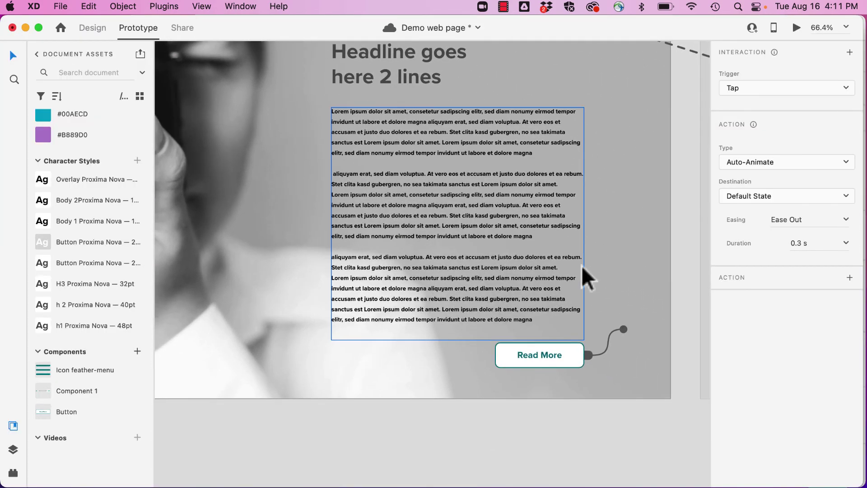
{"action": "scroll", "coordinate": [582, 266], "scroll_direction": "right", "scroll_amount": 4}
{"action": "scroll", "coordinate": [581, 265], "scroll_direction": "up", "scroll_amount": 1}
{"action": "left_click", "coordinate": [455, 360]}
{"action": "left_click", "coordinate": [476, 366]}
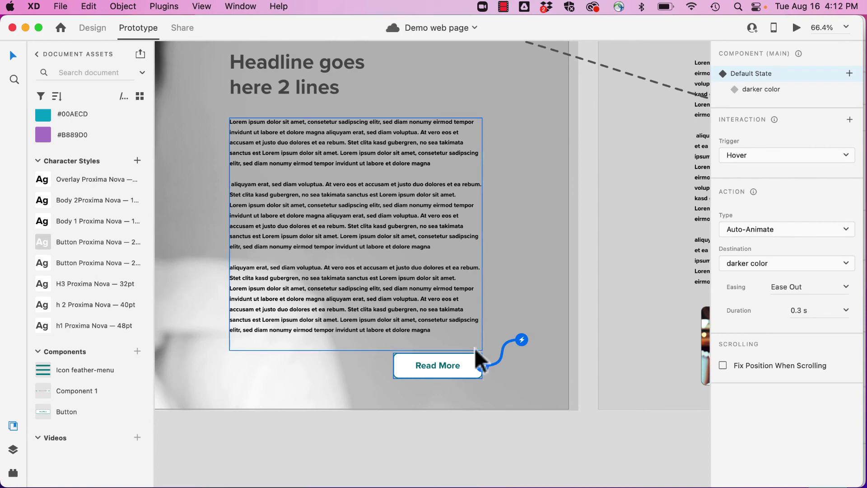
{"action": "left_click", "coordinate": [755, 90]}
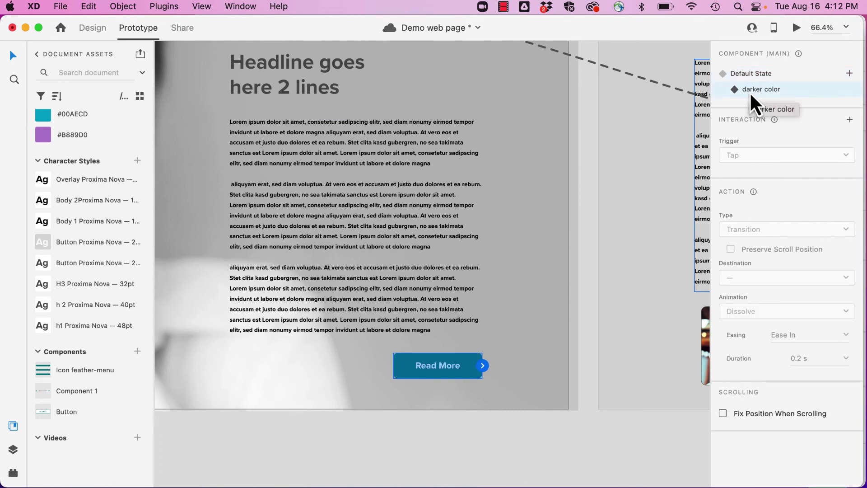
{"action": "scroll", "coordinate": [496, 330], "scroll_direction": "right", "scroll_amount": 5}
{"action": "scroll", "coordinate": [473, 345], "scroll_direction": "down", "scroll_amount": 3}
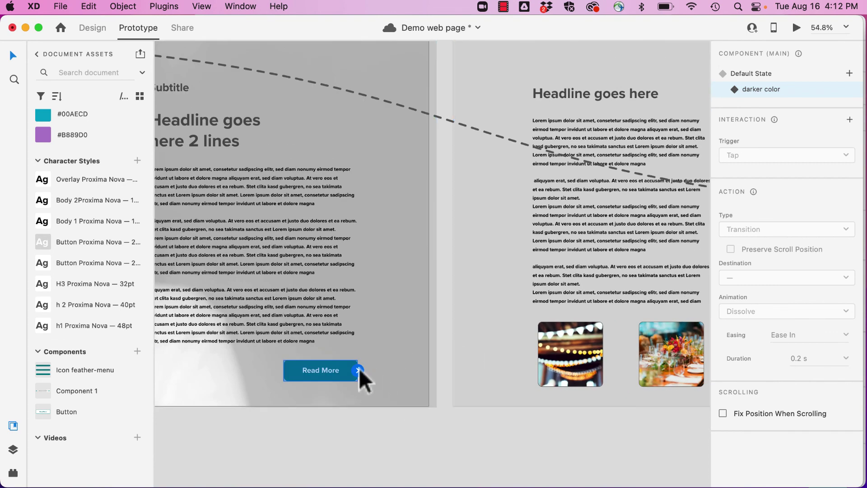
{"action": "left_click_drag", "start_coordinate": [358, 370], "coordinate": [536, 207]}
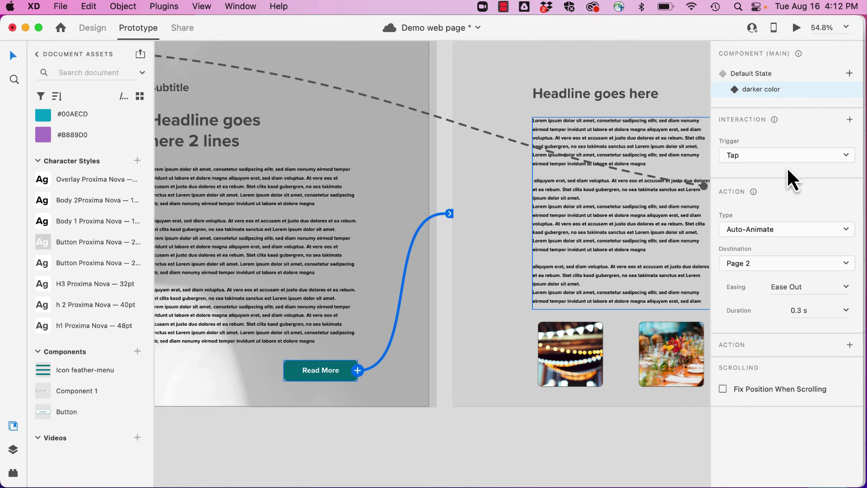
{"action": "left_click", "coordinate": [810, 234]}
{"action": "left_click", "coordinate": [809, 234]}
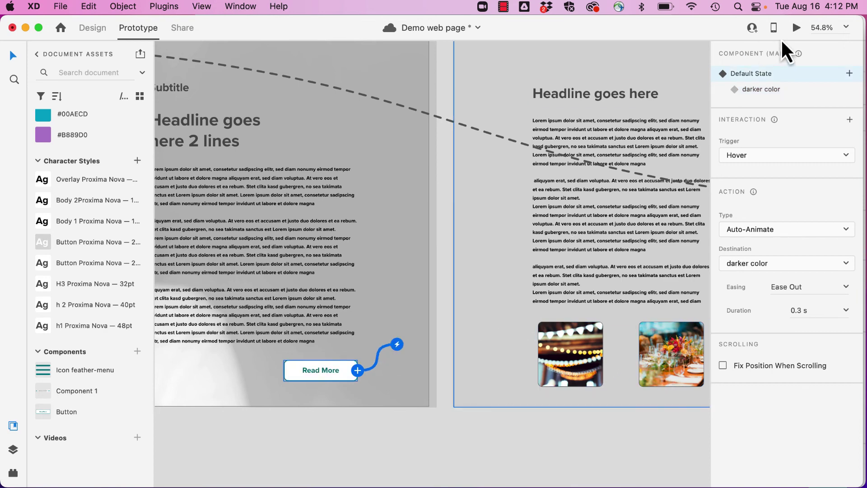
Preview the page, follow Read More to Page 2, test opening and closing its menu overlay, and close the preview.
{"action": "left_click", "coordinate": [796, 27]}
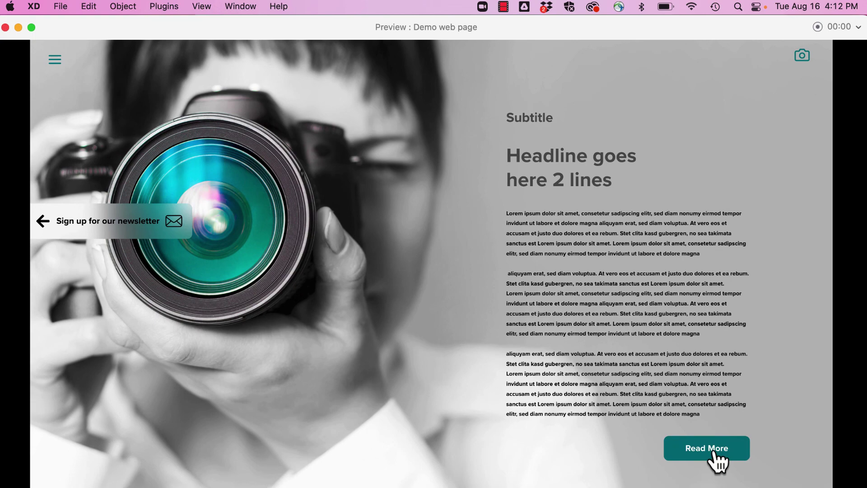
{"action": "left_click", "coordinate": [714, 449]}
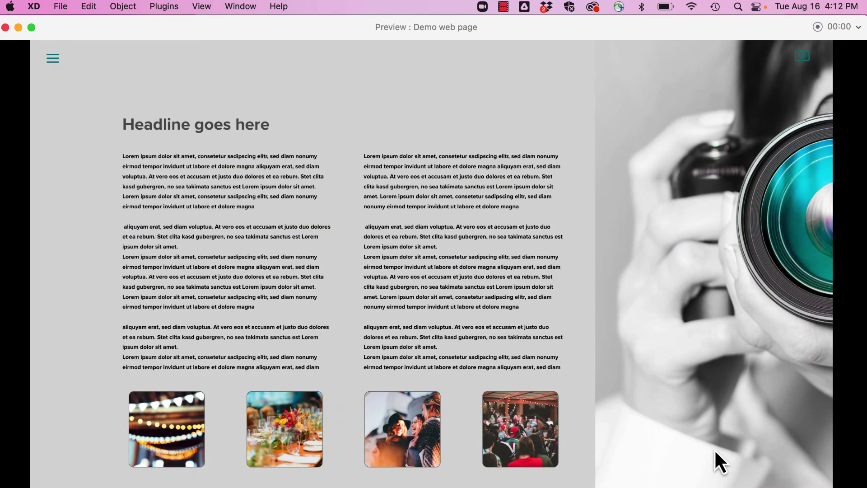
{"action": "left_click", "coordinate": [53, 59]}
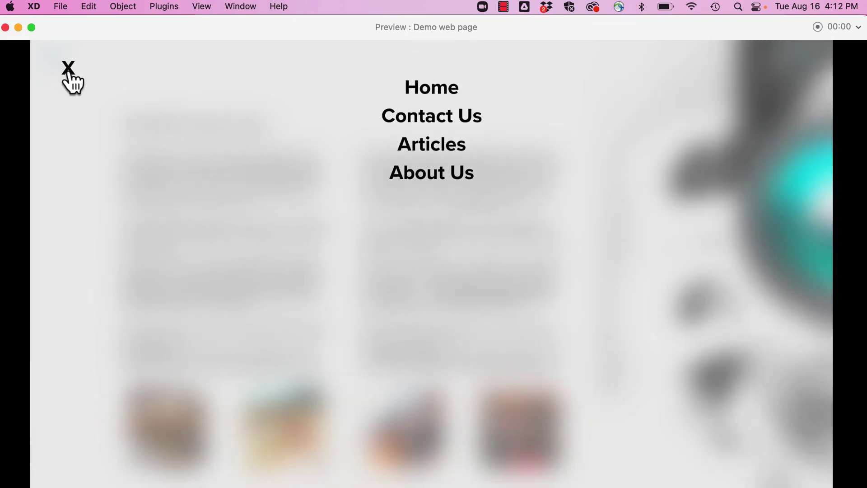
{"action": "left_click", "coordinate": [69, 71]}
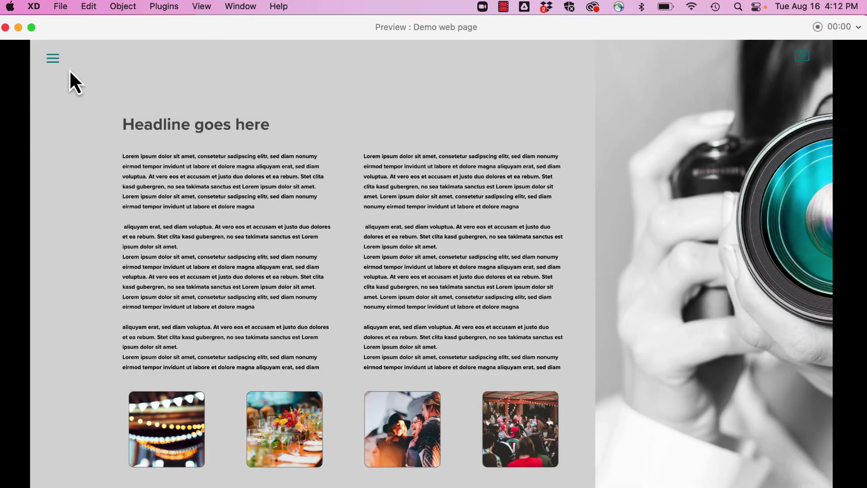
{"action": "left_click", "coordinate": [52, 59]}
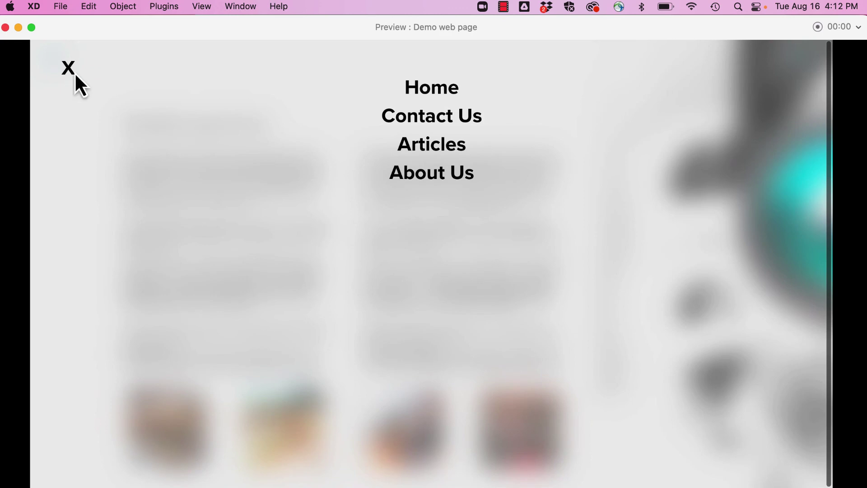
{"action": "left_click", "coordinate": [75, 74]}
{"action": "left_click", "coordinate": [5, 28]}
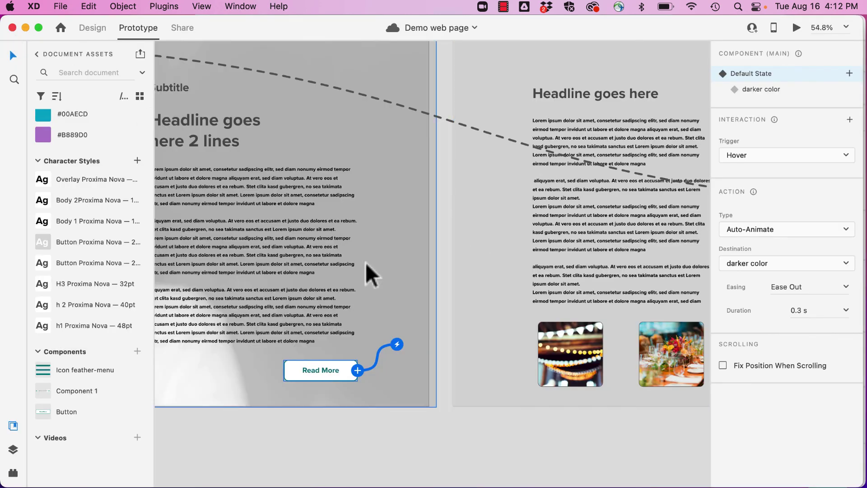
Link the Home item in the Overlay artboard's menu to the Home artboard.
{"action": "scroll", "coordinate": [365, 262], "scroll_direction": "right", "scroll_amount": 10}
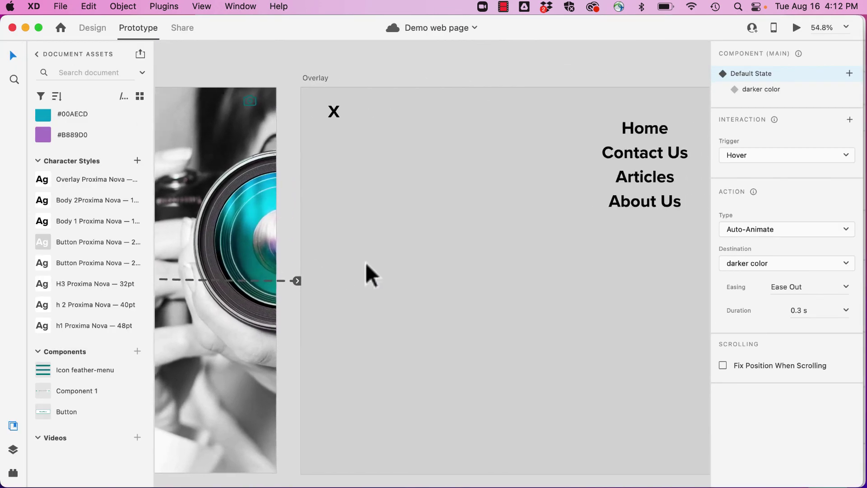
{"action": "left_click", "coordinate": [523, 118]}
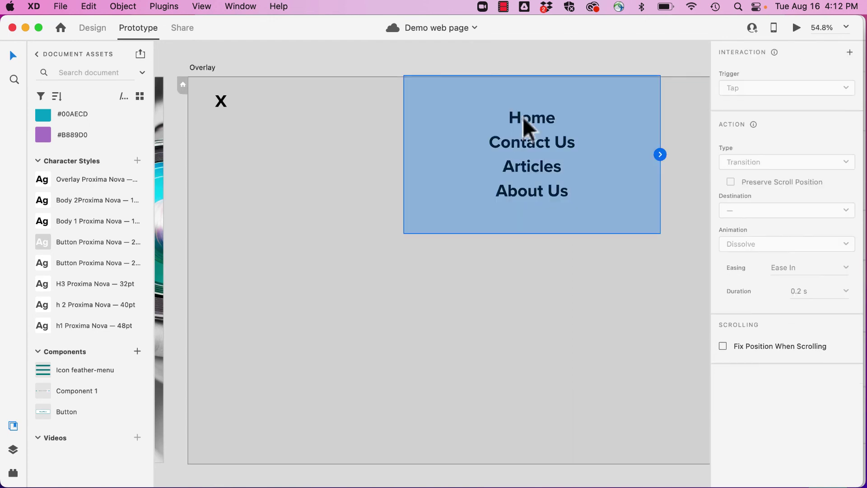
{"action": "double_click", "coordinate": [523, 117]}
{"action": "key", "text": "super+0"}
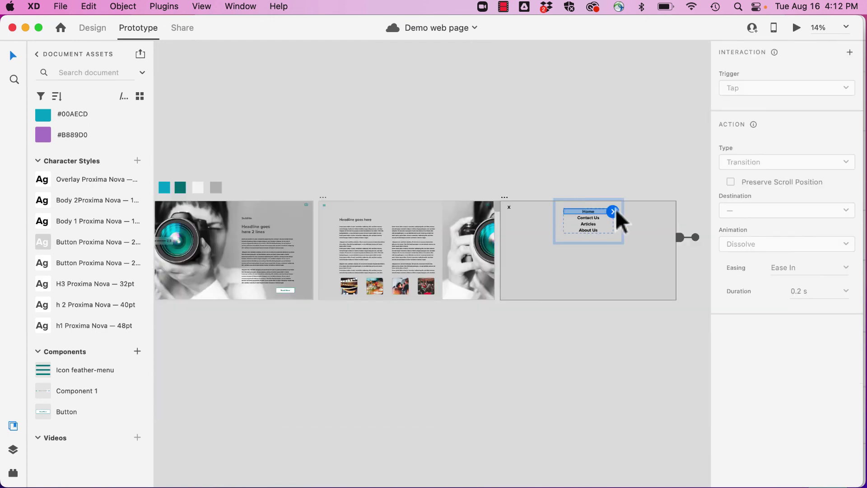
{"action": "left_click_drag", "start_coordinate": [612, 211], "coordinate": [244, 231]}
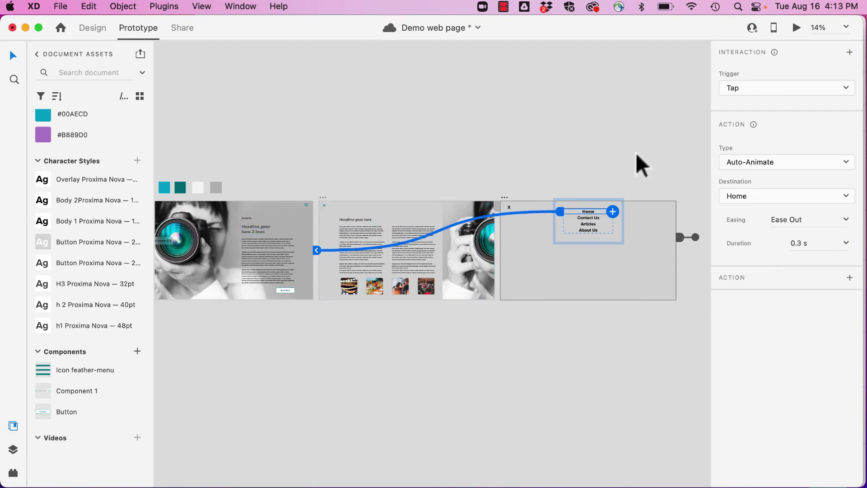
Change the Home menu item's interaction to a Transition action with the Slide Up animation.
{"action": "left_click", "coordinate": [772, 164]}
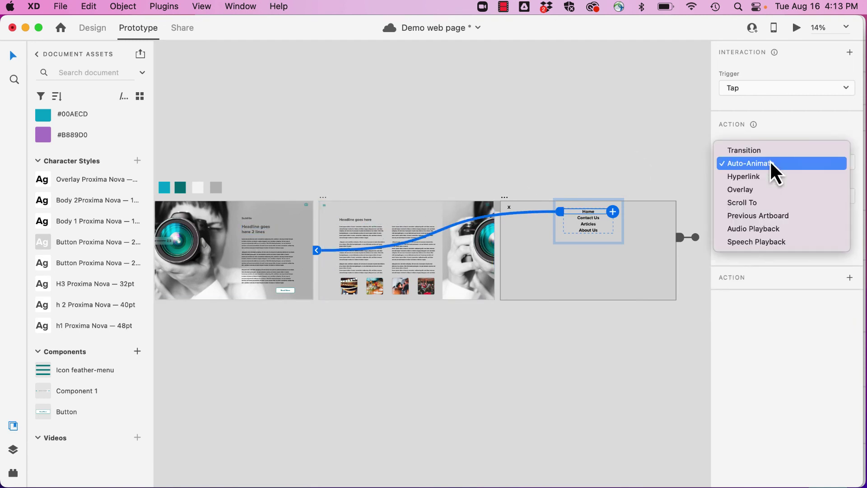
{"action": "left_click", "coordinate": [764, 150]}
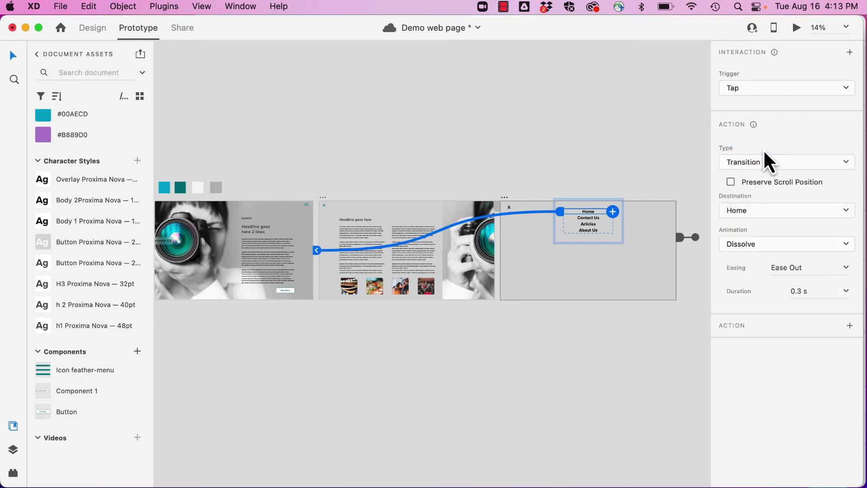
{"action": "left_click", "coordinate": [744, 248]}
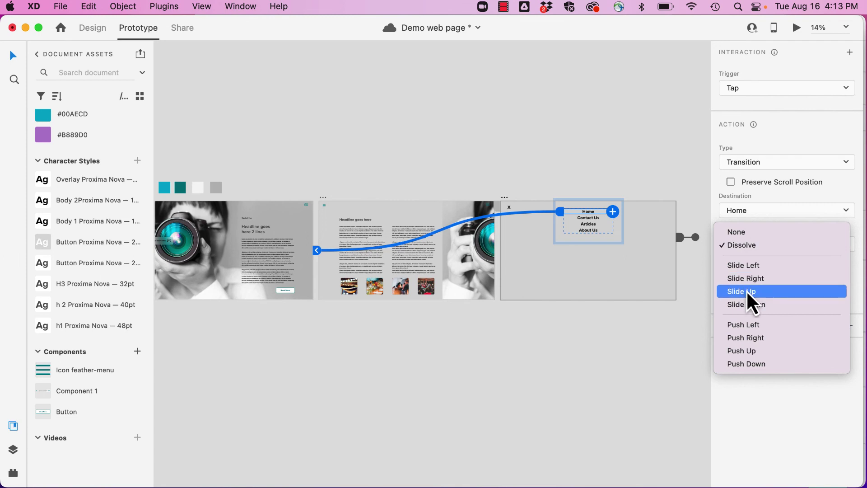
{"action": "left_click", "coordinate": [752, 293]}
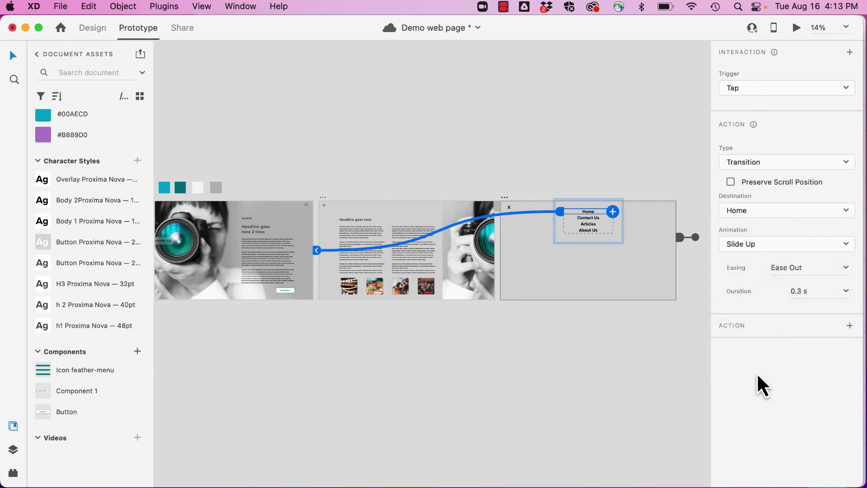
Preview the overlay, test its Home link, and close the preview.
{"action": "left_click", "coordinate": [797, 29]}
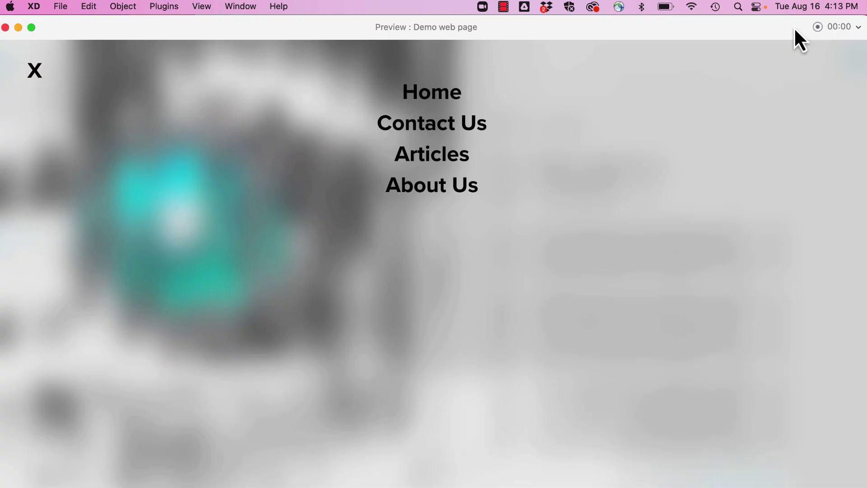
{"action": "left_click", "coordinate": [421, 98]}
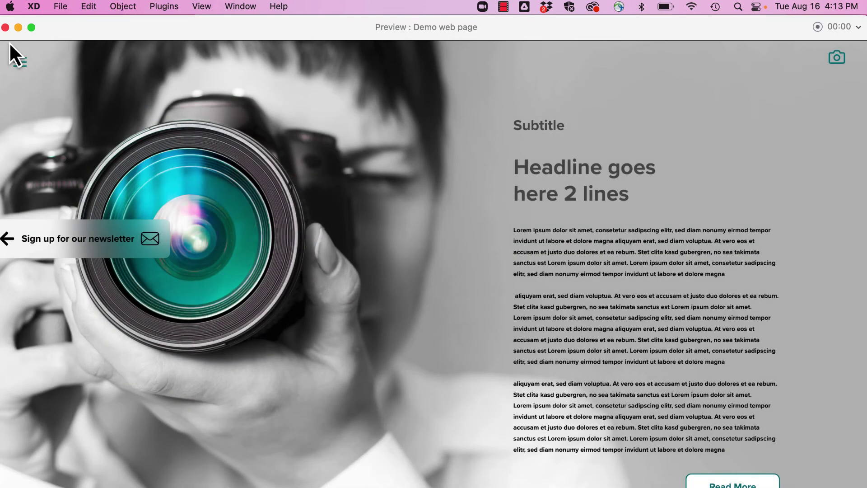
{"action": "left_click", "coordinate": [6, 27]}
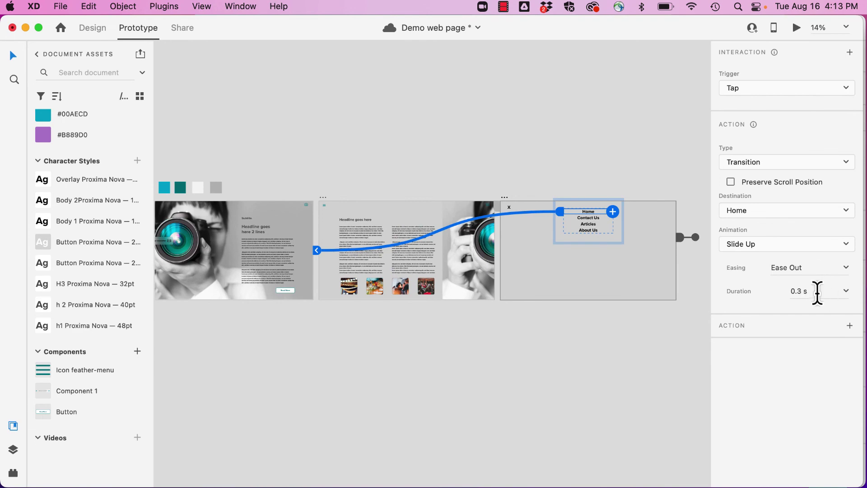
Set the Home link's transition duration to 0.6 s and test it in a preview before closing it.
{"action": "double_click", "coordinate": [798, 290]}
{"action": "key", "text": "super+Return"}
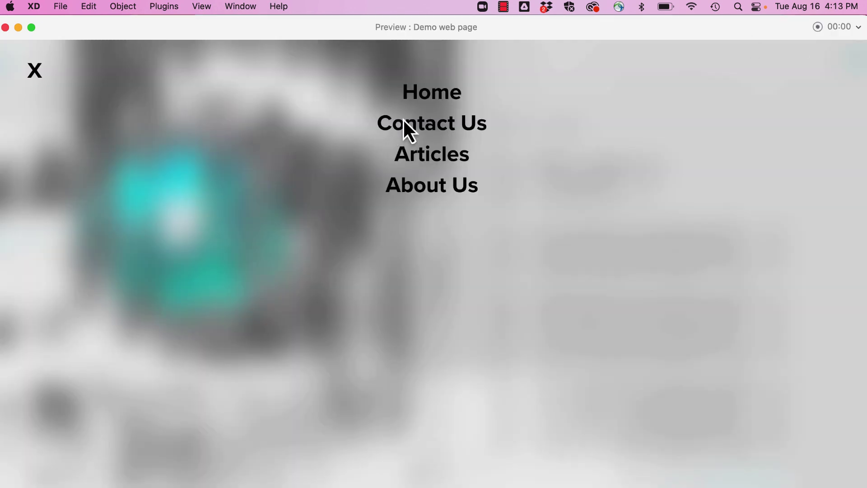
{"action": "left_click", "coordinate": [431, 96]}
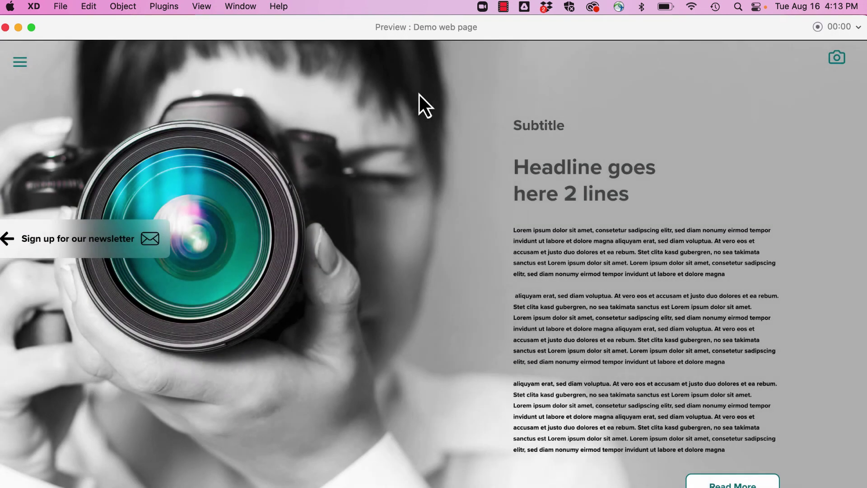
{"action": "left_click", "coordinate": [5, 27]}
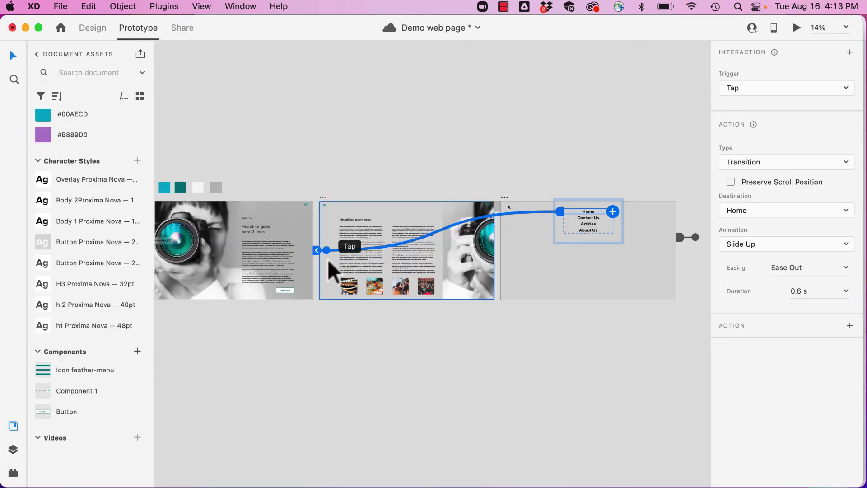
Make the Home artboard the start of a prototype flow and name the flow "MY BLOG VERSION 1".
{"action": "scroll", "coordinate": [326, 259], "scroll_direction": "left", "scroll_amount": 2}
{"action": "left_click", "coordinate": [306, 155]}
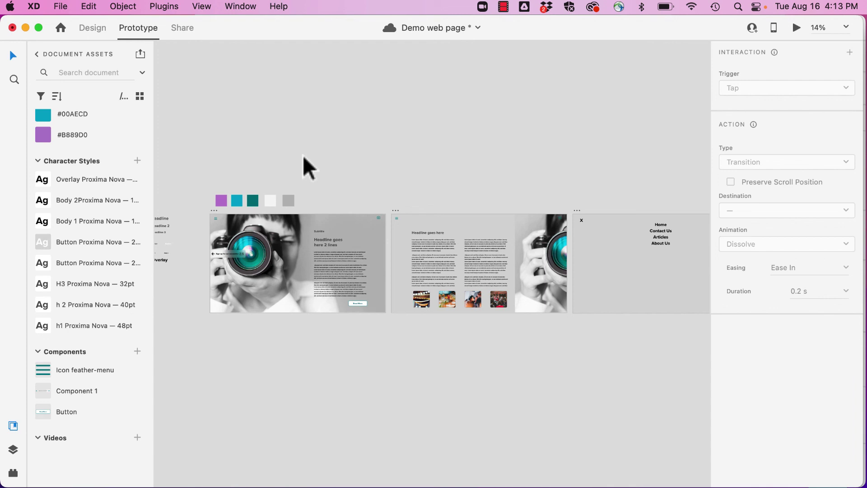
{"action": "left_click", "coordinate": [215, 209]}
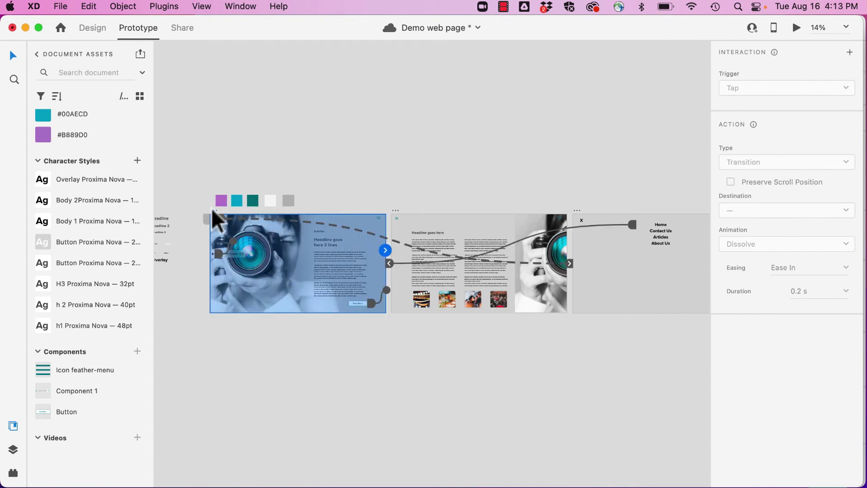
{"action": "scroll", "coordinate": [212, 210], "scroll_direction": "left", "scroll_amount": 4}
{"action": "scroll", "coordinate": [272, 221], "scroll_direction": "up", "scroll_amount": 6}
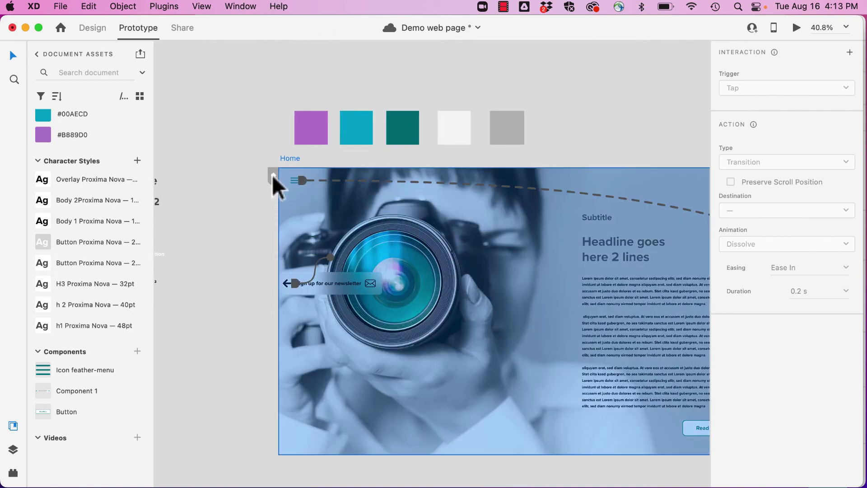
{"action": "left_click", "coordinate": [272, 174]}
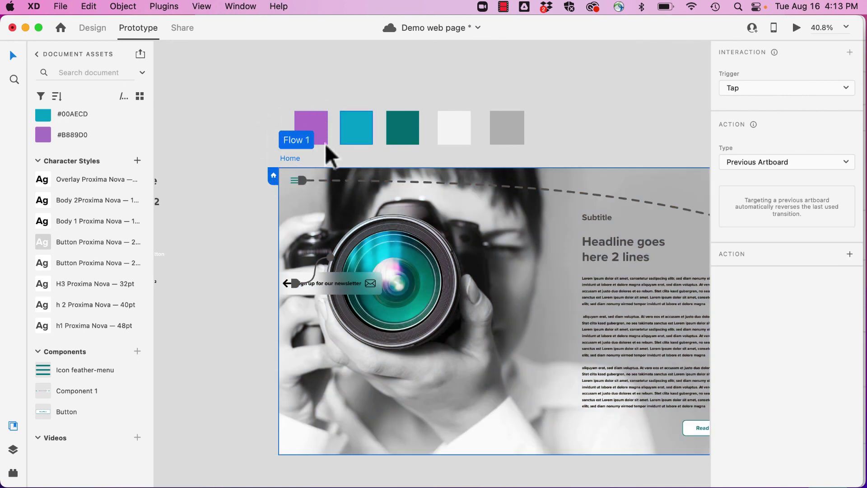
{"action": "double_click", "coordinate": [294, 142]}
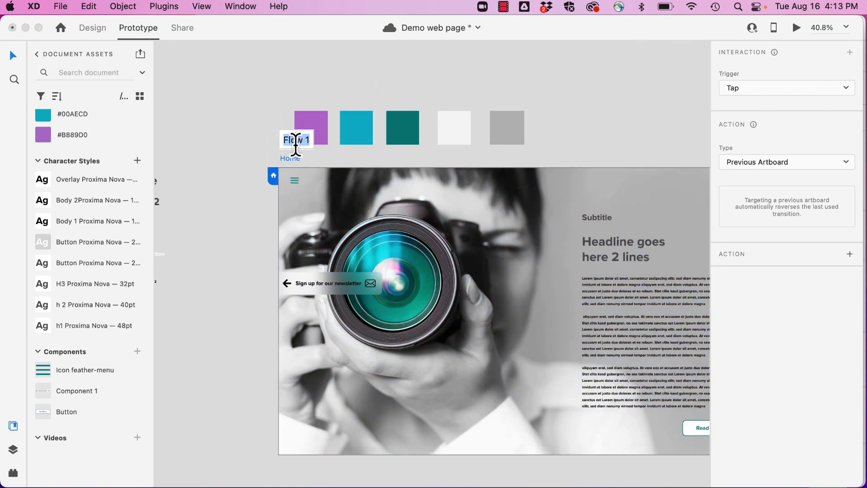
{"action": "type", "text": "MY B"}
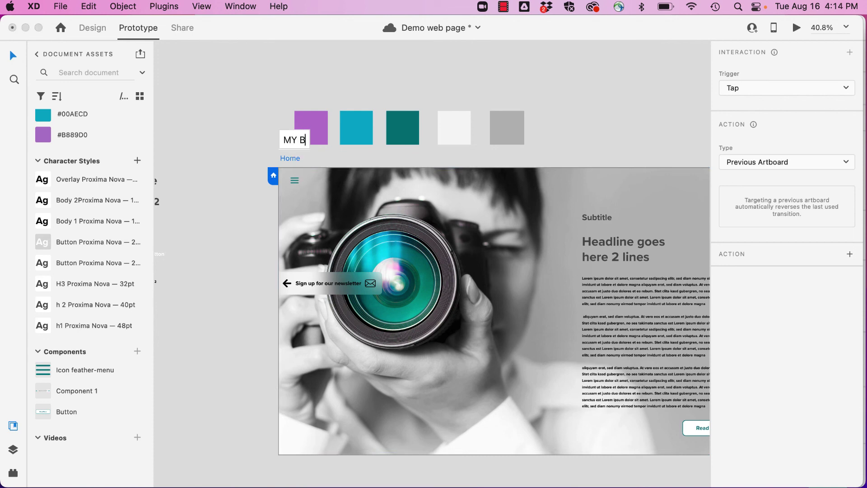
{"action": "type", "text": "LOG VERSION 1"}
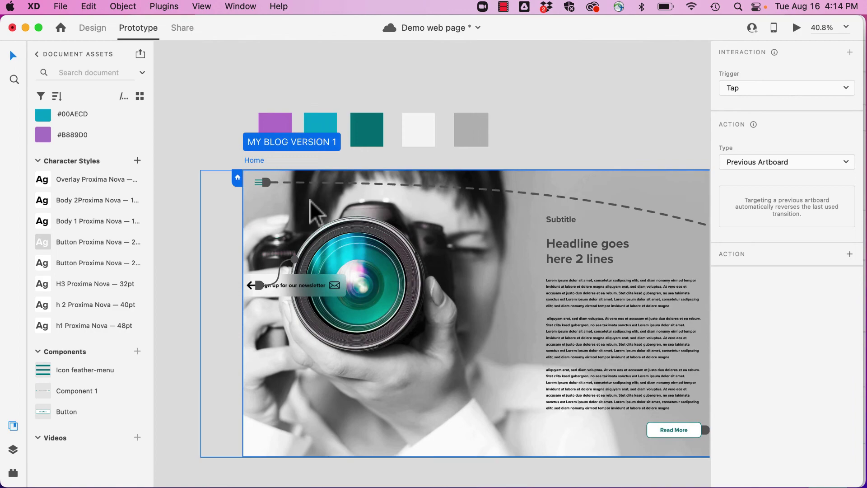
Preview the flow from the Home artboard and test closing the newsletter tab with its back arrow.
{"action": "scroll", "coordinate": [309, 200], "scroll_direction": "right", "scroll_amount": 2}
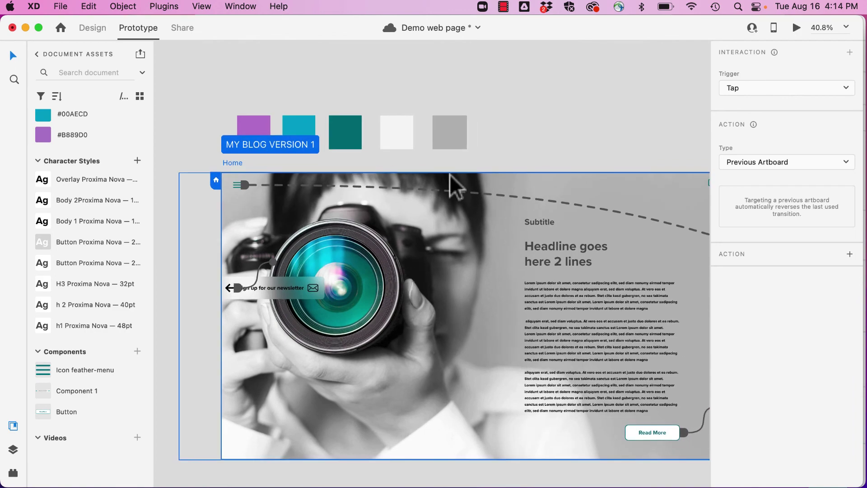
{"action": "left_click", "coordinate": [796, 27]}
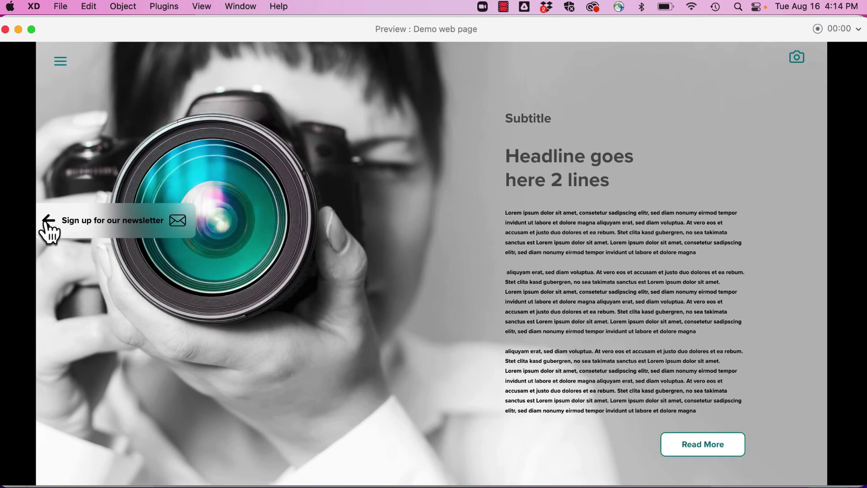
{"action": "left_click", "coordinate": [47, 223]}
{"action": "left_click", "coordinate": [53, 223]}
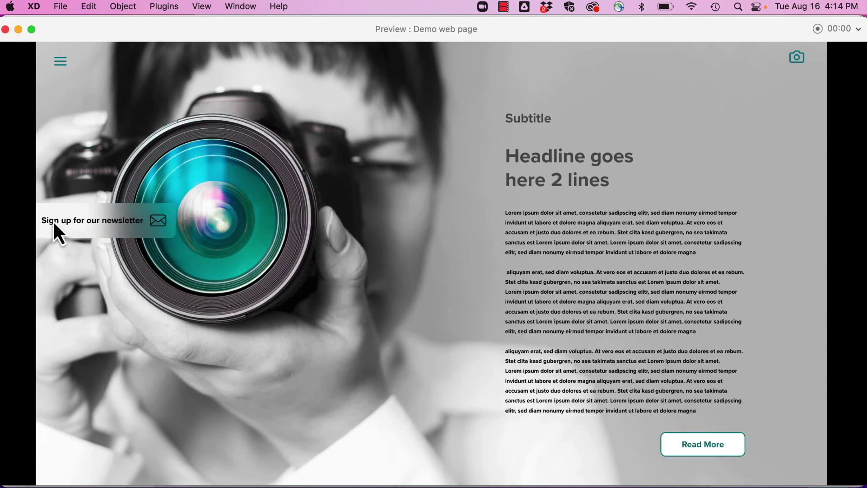
{"action": "left_click", "coordinate": [50, 223]}
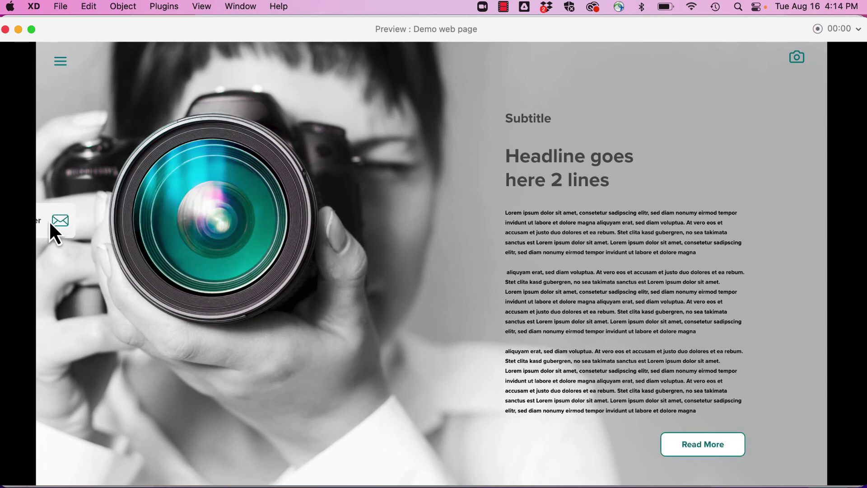
Test the Home page's menu overlay in the preview, then follow Read More to Page 2 and return through the menu's Home link.
{"action": "left_click", "coordinate": [61, 64]}
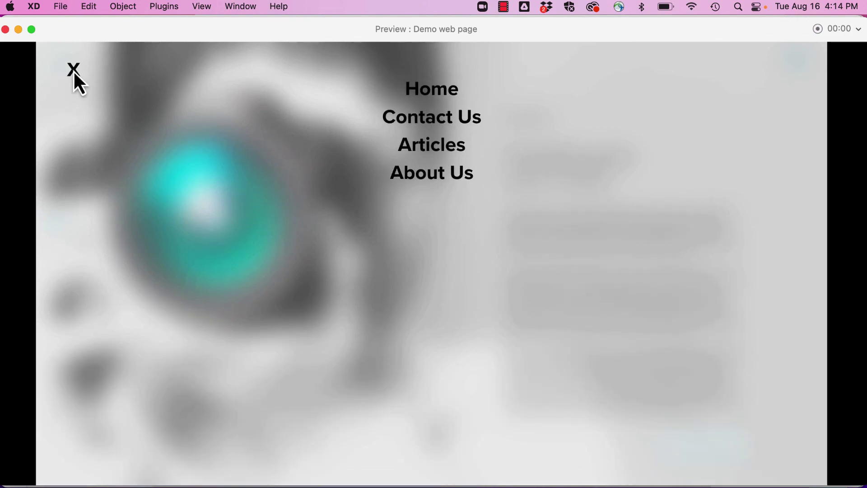
{"action": "left_click", "coordinate": [74, 72]}
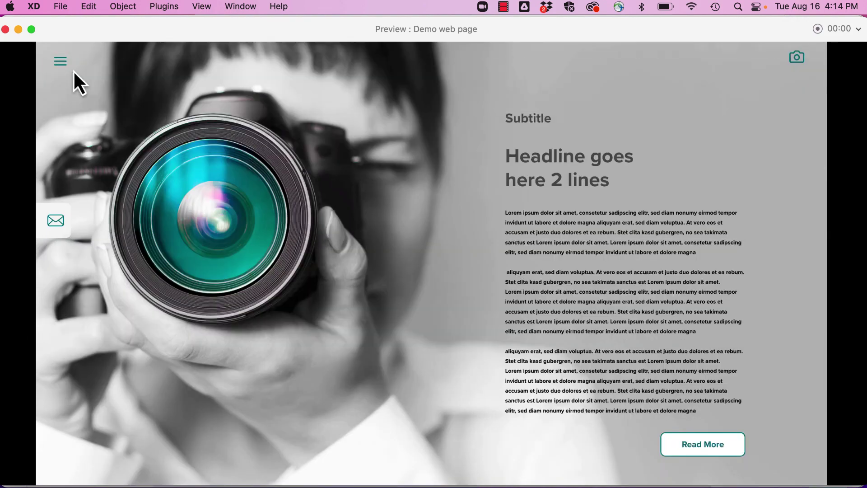
{"action": "left_click", "coordinate": [715, 444]}
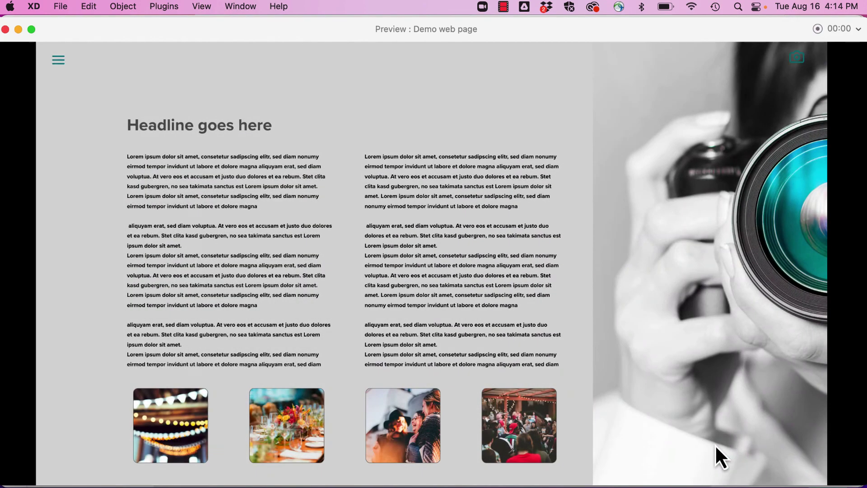
{"action": "left_click", "coordinate": [58, 66]}
{"action": "left_click", "coordinate": [440, 88]}
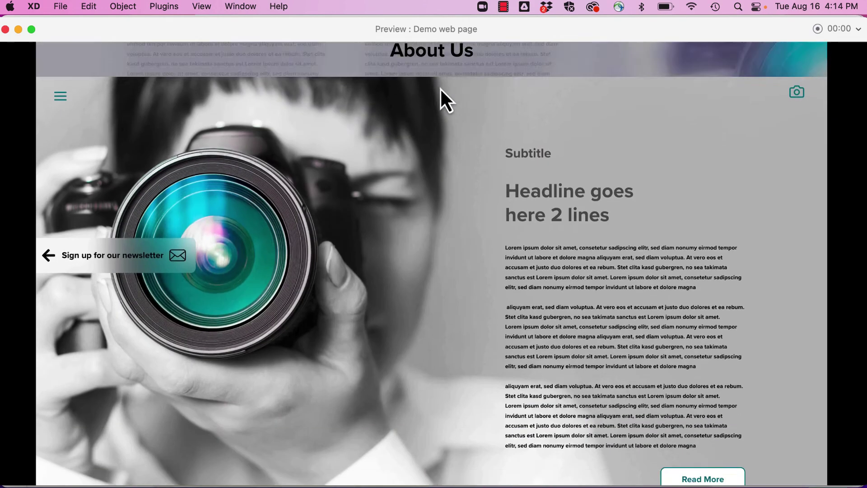
Close the preview and create a share link for MY BLOG VERSION 1, set to Design Review and accessible to anyone with the link.
{"action": "left_click", "coordinate": [5, 29]}
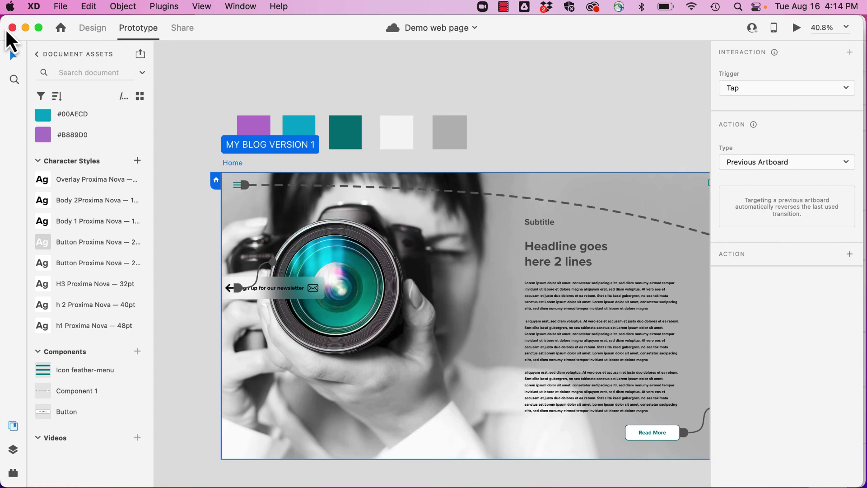
{"action": "left_click", "coordinate": [185, 31]}
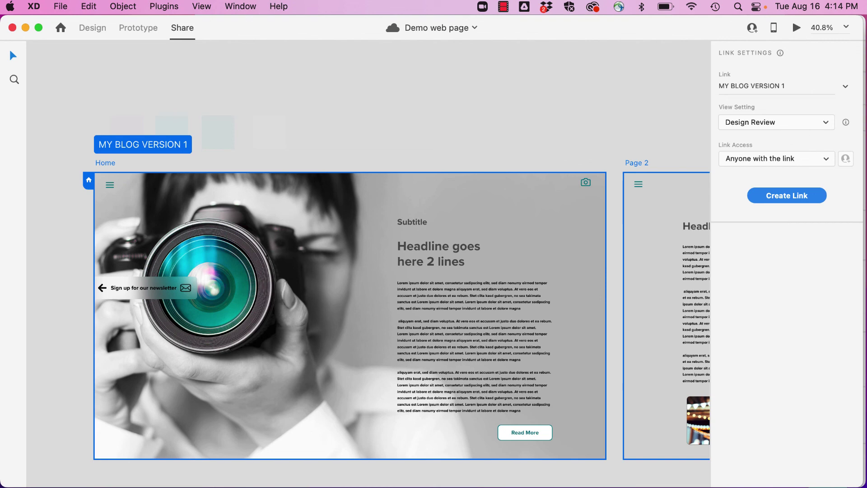
{"action": "left_click", "coordinate": [810, 127]}
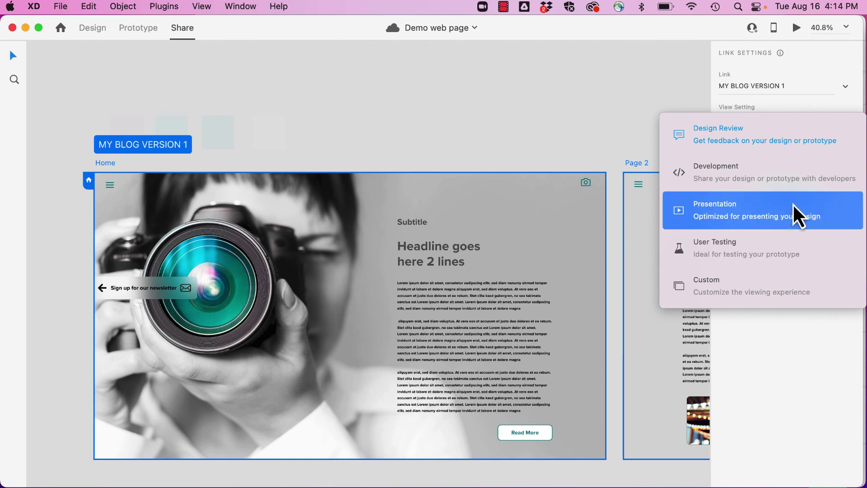
{"action": "left_click", "coordinate": [712, 139]}
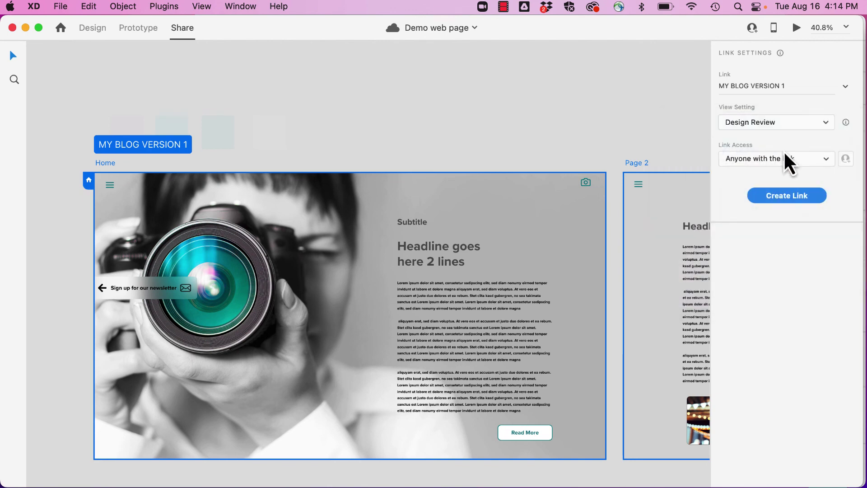
{"action": "left_click", "coordinate": [741, 162]}
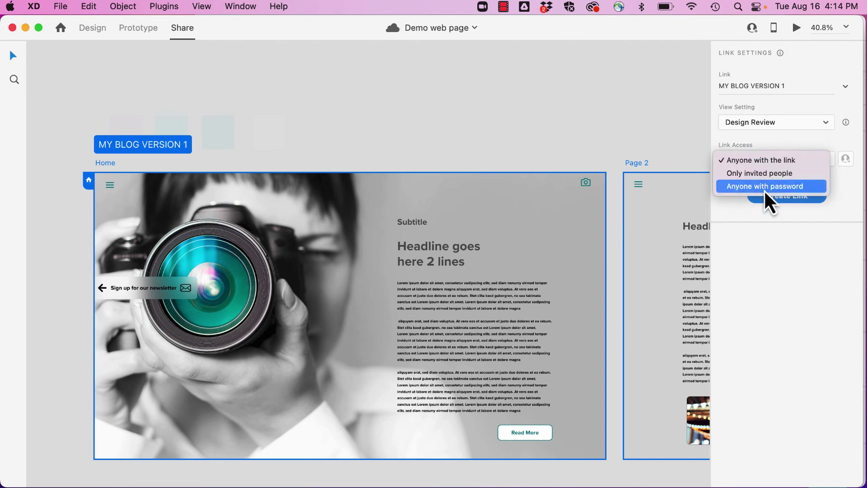
{"action": "left_click", "coordinate": [767, 163]}
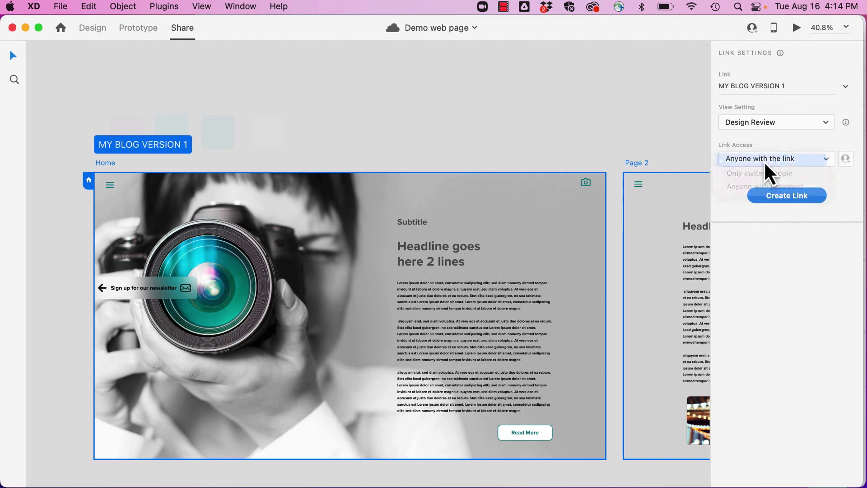
{"action": "left_click", "coordinate": [782, 201]}
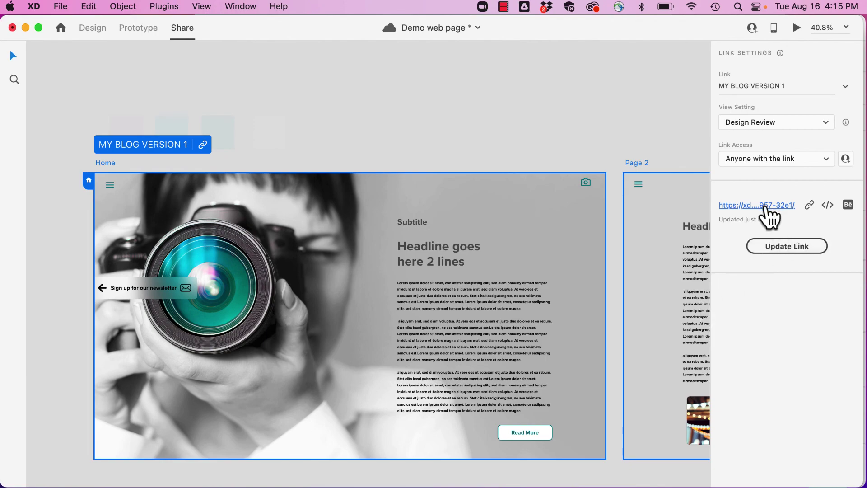
Open the shared prototype link in Chrome and examine the comment field for the Home page without entering a comment.
{"action": "left_click", "coordinate": [766, 205]}
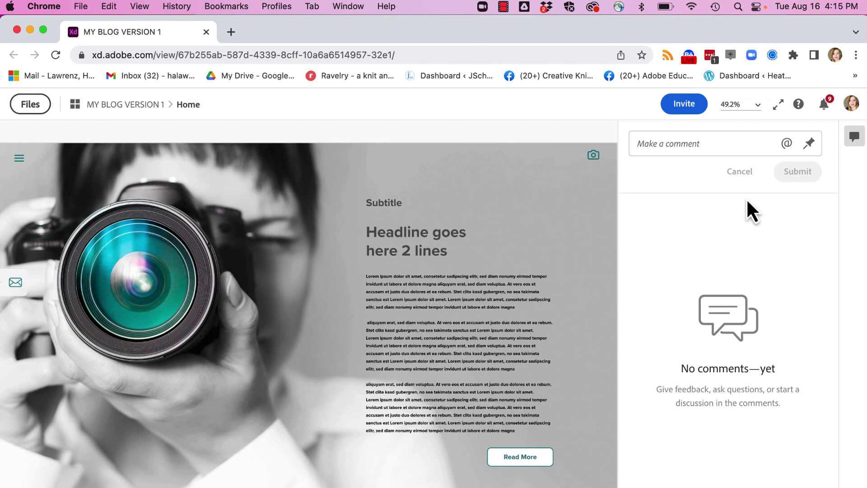
{"action": "left_click", "coordinate": [680, 149]}
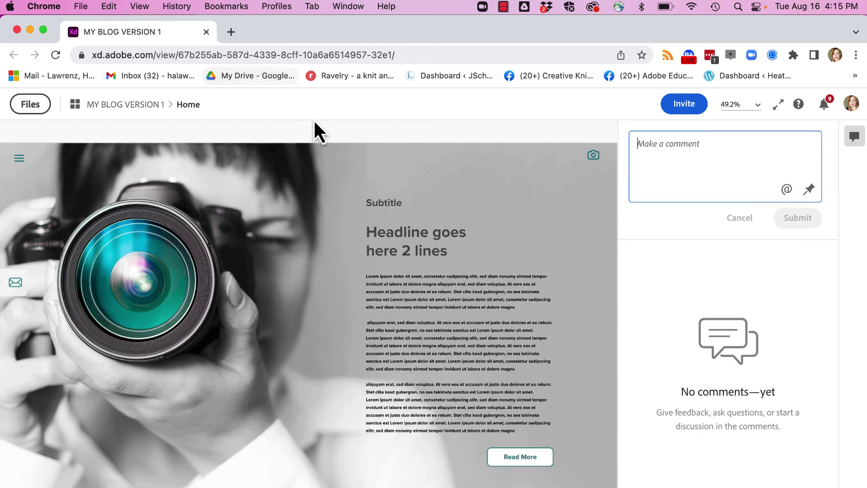
{"action": "left_click", "coordinate": [319, 177]}
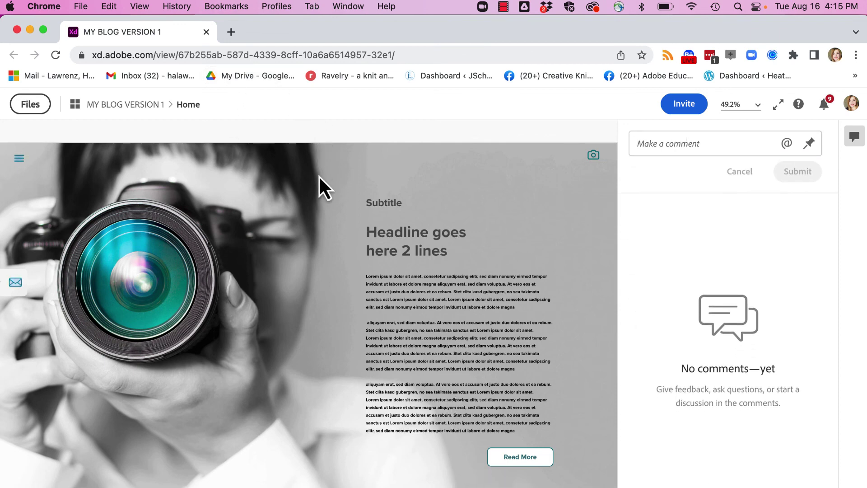